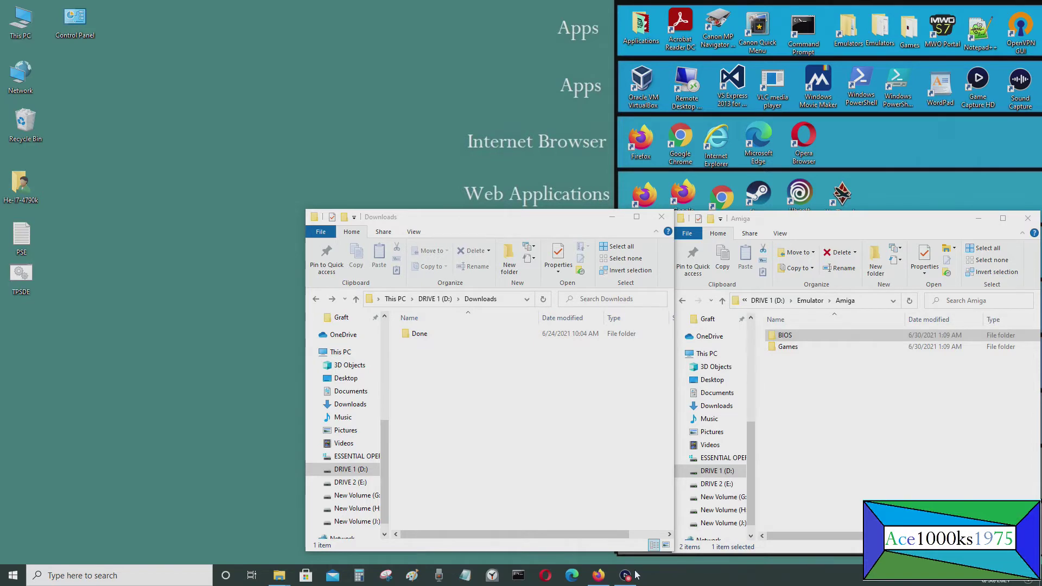
# - Download the alternative archive FS-UAE-Suite_3.0.5_Windows_x86-64.zip from the FS-UAE site in Firefox, saving the file
pyautogui.click(598, 575)
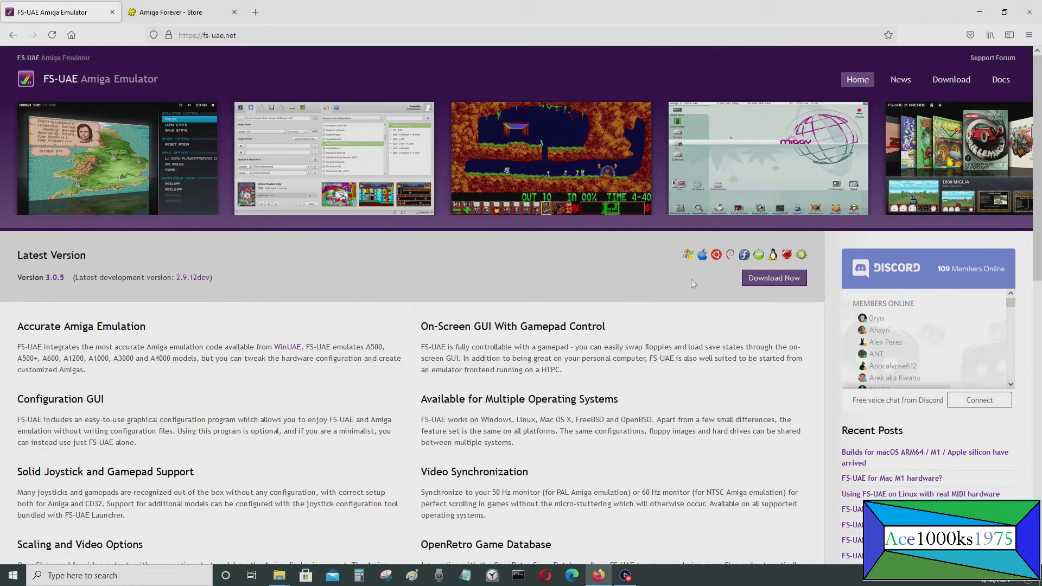
pyautogui.scroll(-2, 776, 318)
pyautogui.scroll(2, 783, 291)
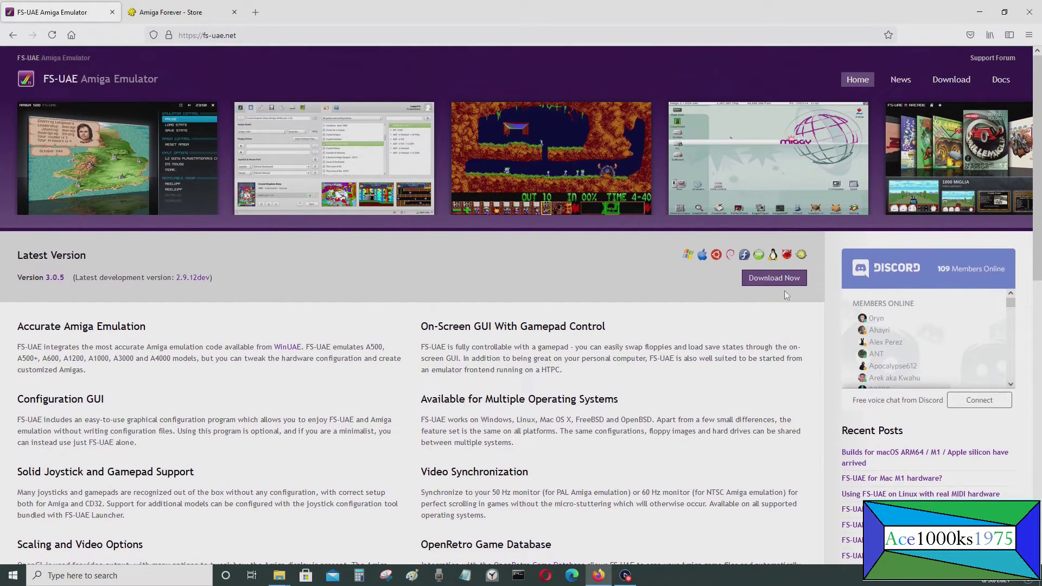
pyautogui.click(956, 88)
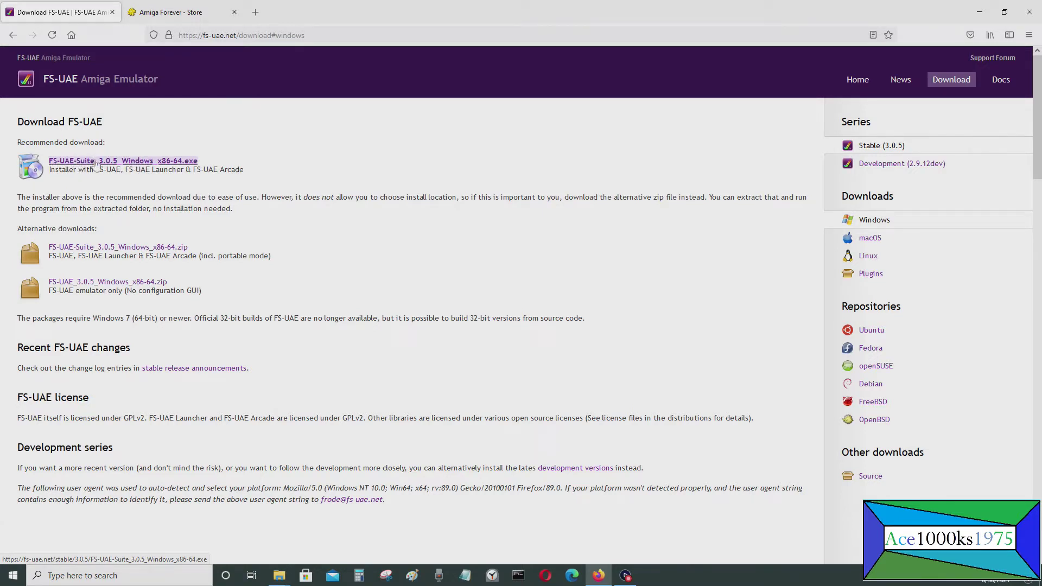
pyautogui.click(109, 247)
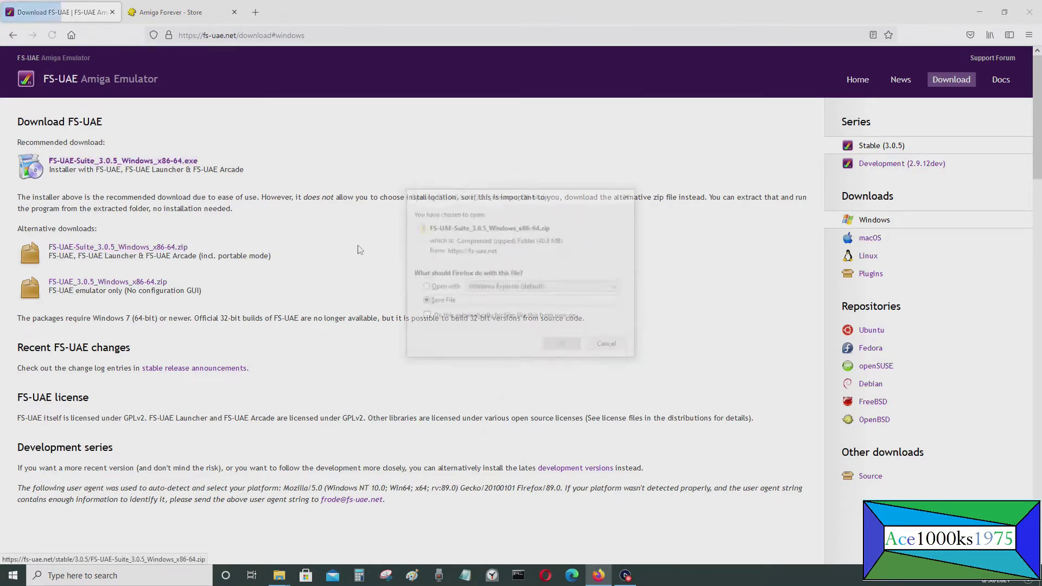
pyautogui.click(563, 347)
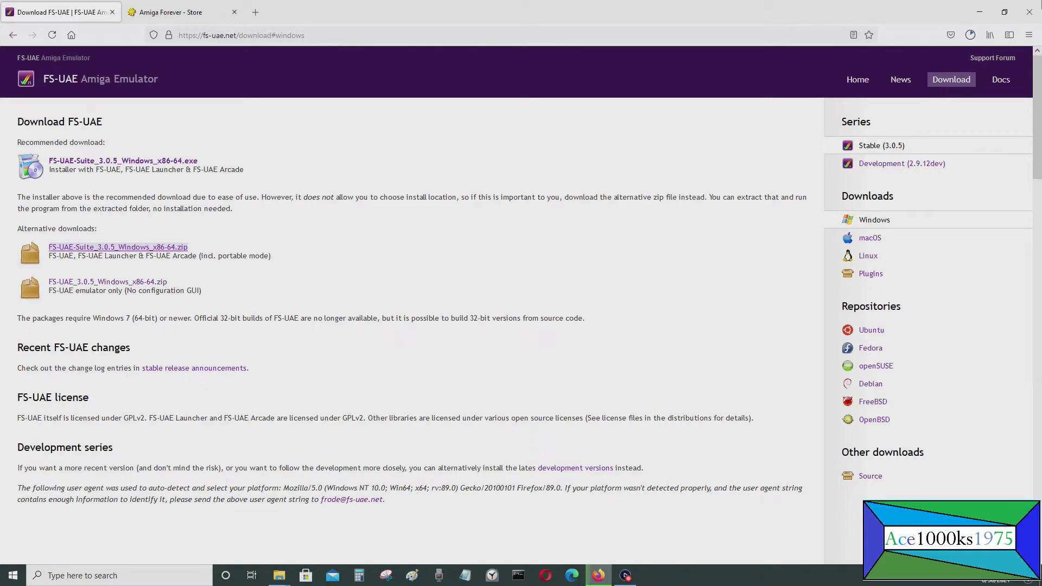
# - Check the progress of the zip download in the Downloads folder and in the browser
pyautogui.click(980, 12)
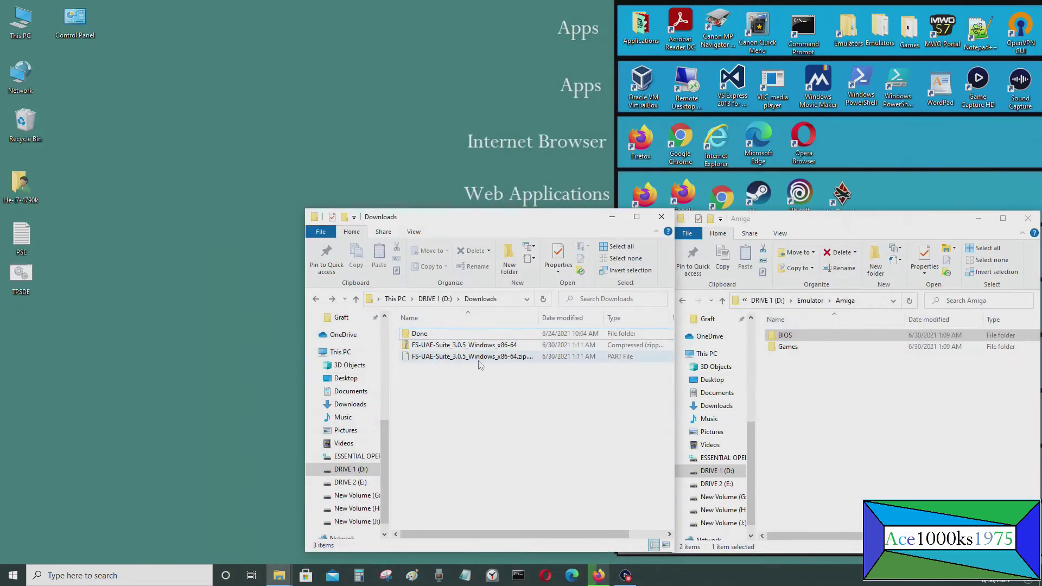
pyautogui.click(600, 574)
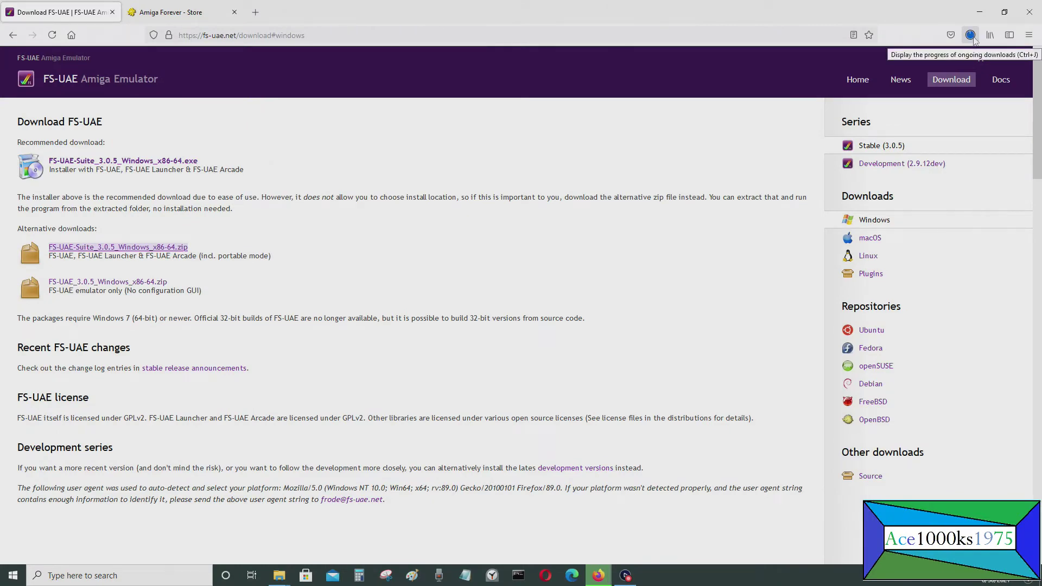
pyautogui.click(979, 12)
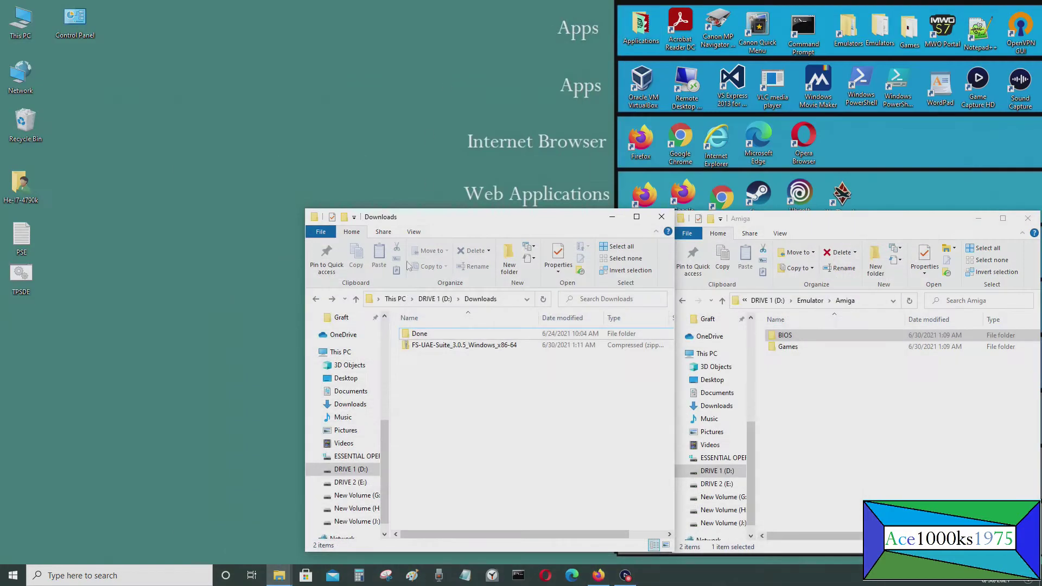
# - Create a folder named FS-UAE in the Amiga folder and copy all contents of the downloaded zip into it
pyautogui.doubleClick(471, 348)
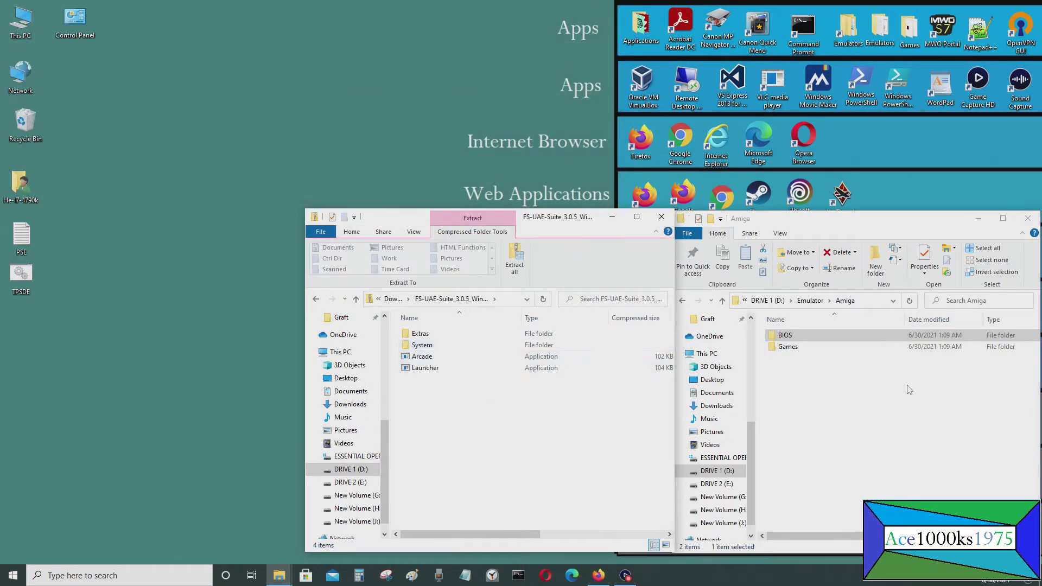
pyautogui.click(893, 403)
pyautogui.hotkey('ctrl', 'shift', 'n')
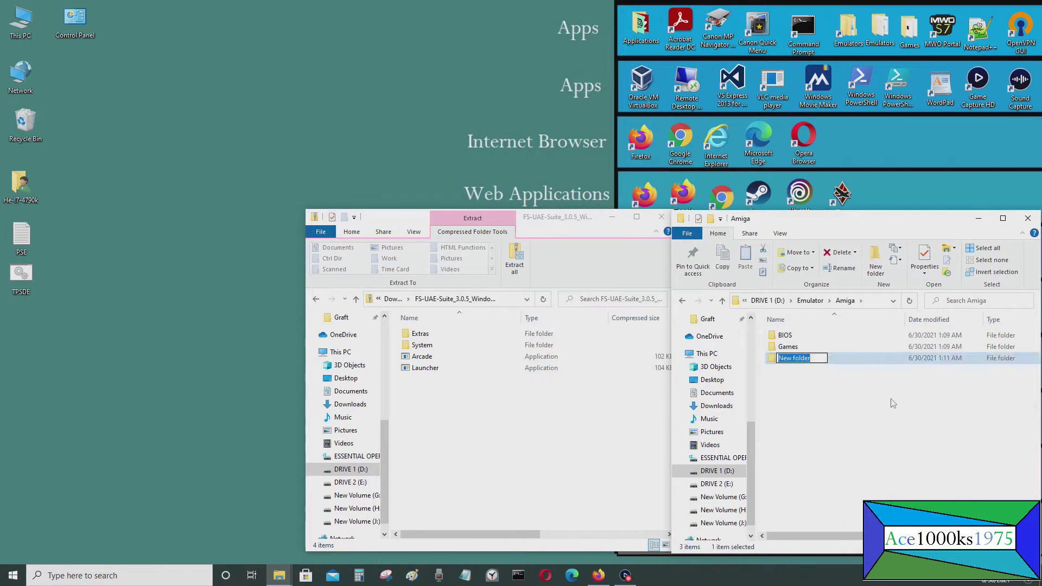
pyautogui.write('FS-UAE')
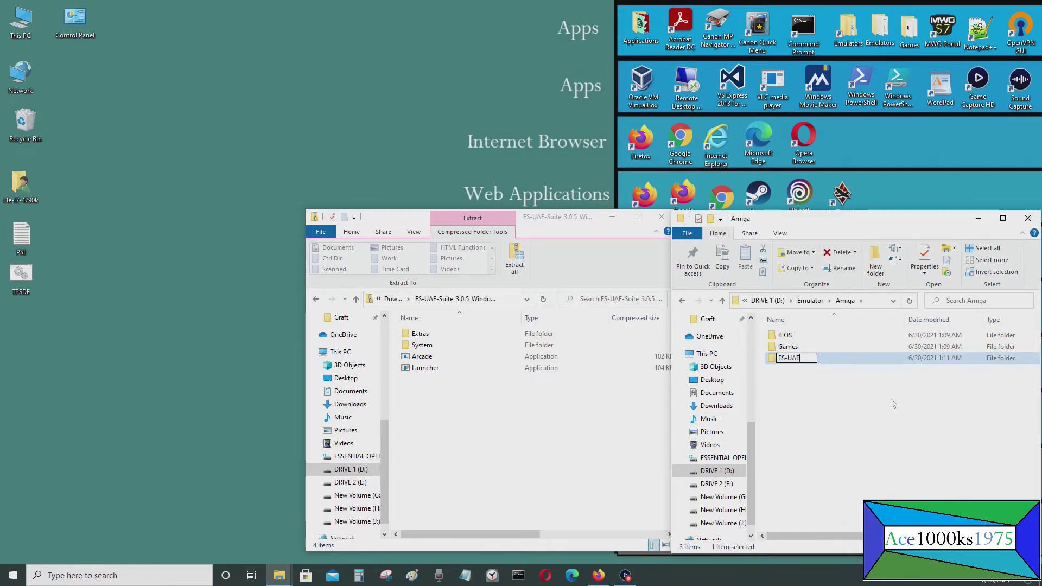
pyautogui.press('Return')
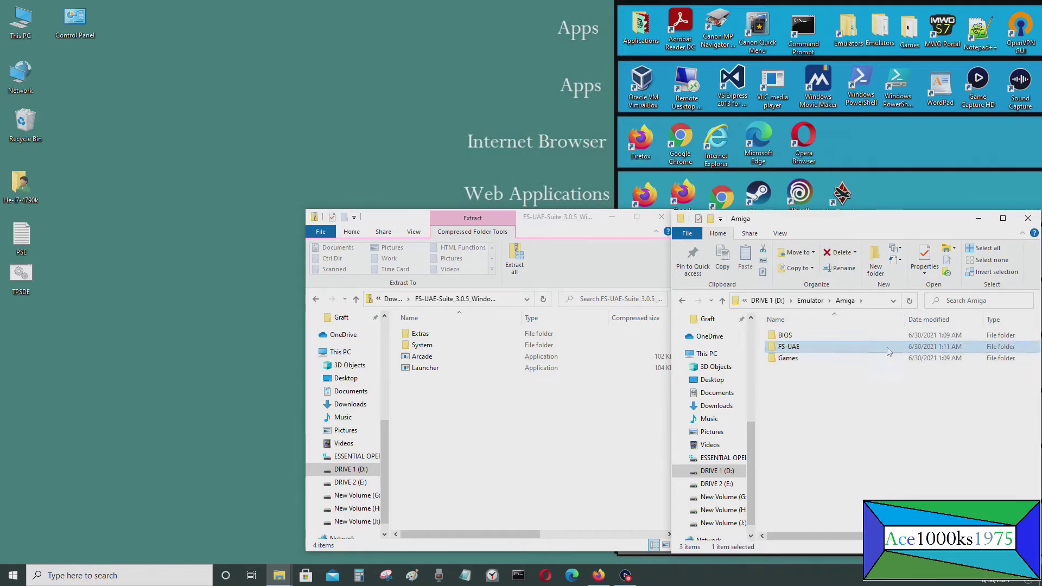
pyautogui.doubleClick(888, 356)
pyautogui.moveTo(534, 416); pyautogui.dragTo(883, 399)
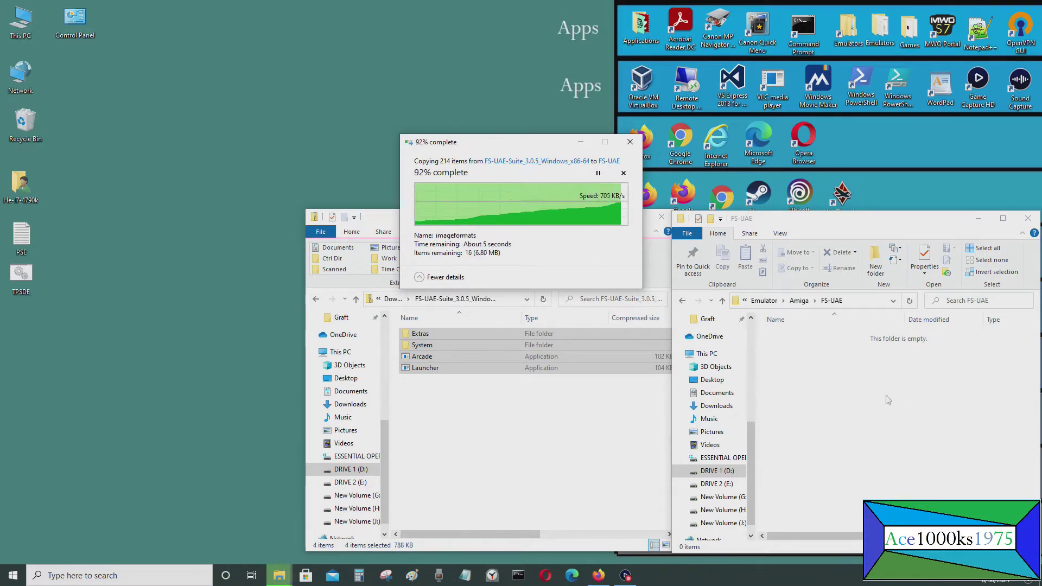
# - Move the FS-UAE-Suite zip into the Done folder and close the Downloads window
pyautogui.click(525, 418)
pyautogui.click(315, 298)
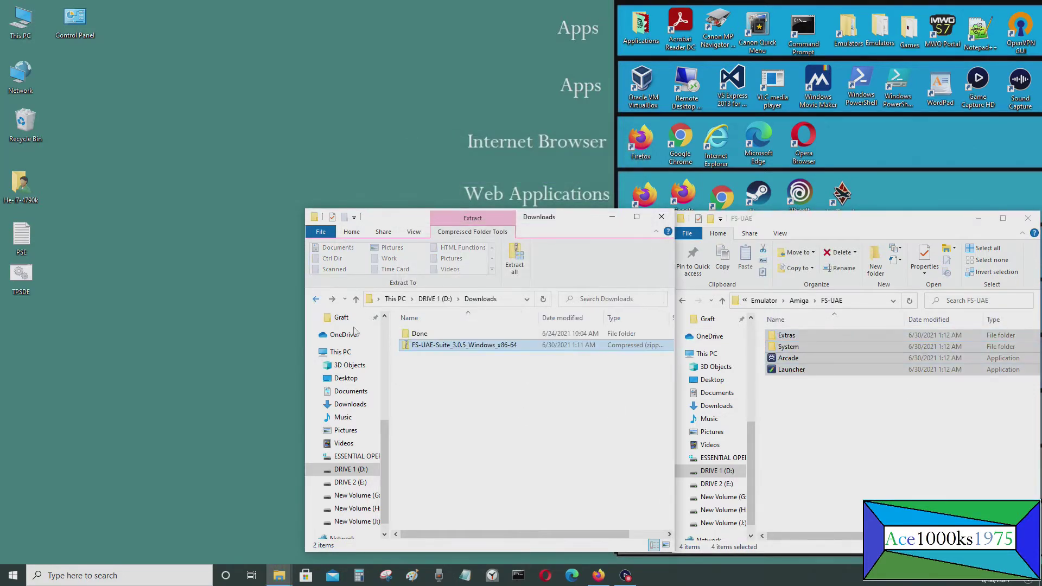
pyautogui.moveTo(429, 350); pyautogui.dragTo(472, 336)
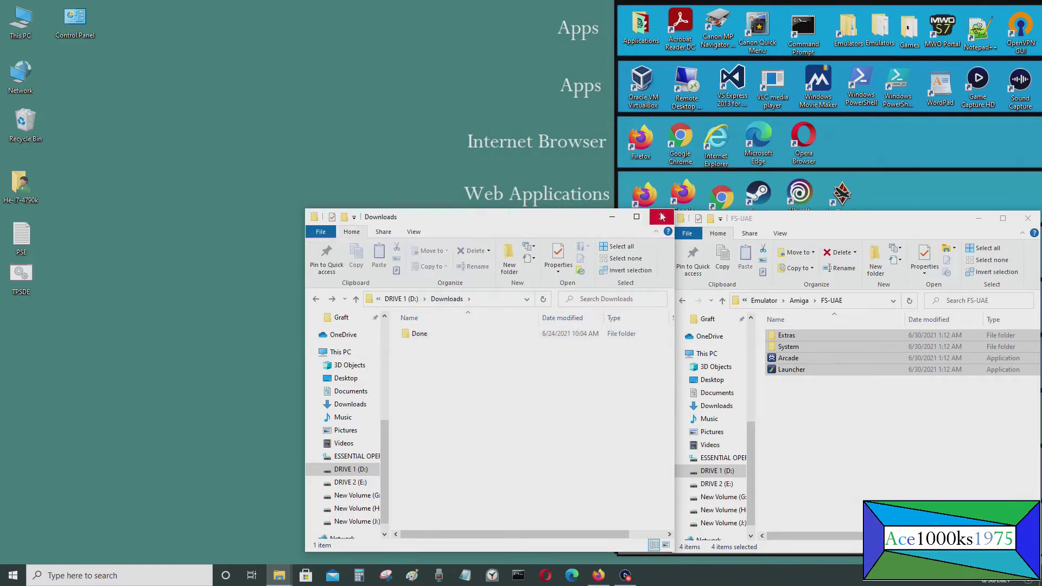
pyautogui.click(662, 217)
# - Return to the Amiga folder, select the BIOS folder, and view the Amiga Forever store page in Firefox
pyautogui.click(681, 301)
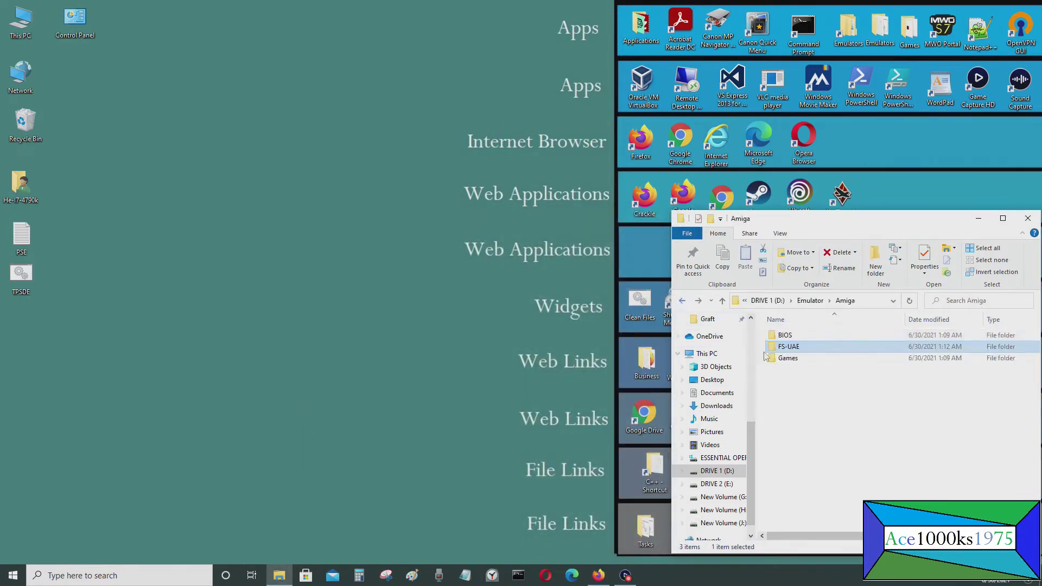
pyautogui.click(835, 335)
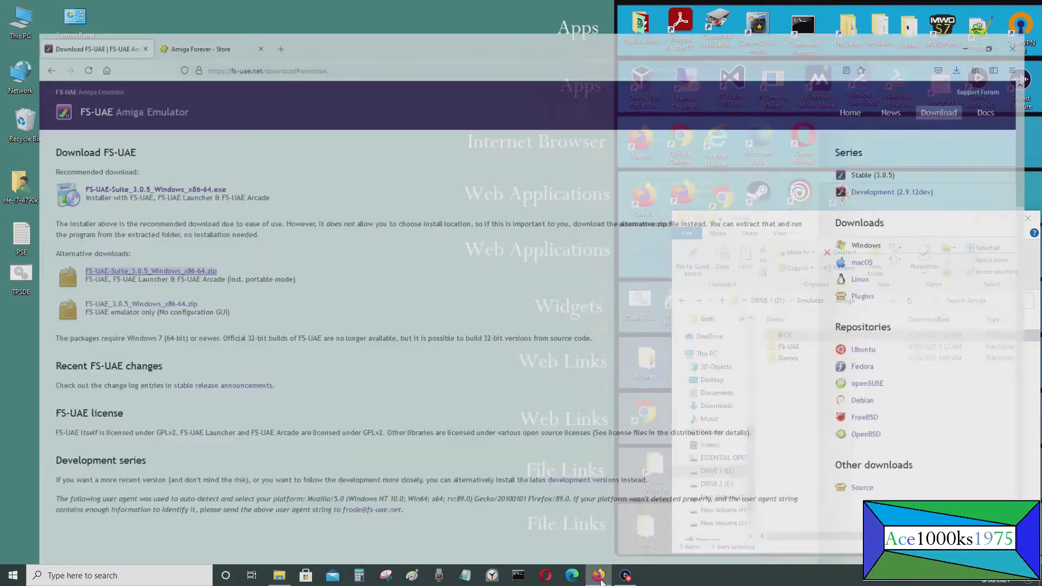
pyautogui.click(598, 575)
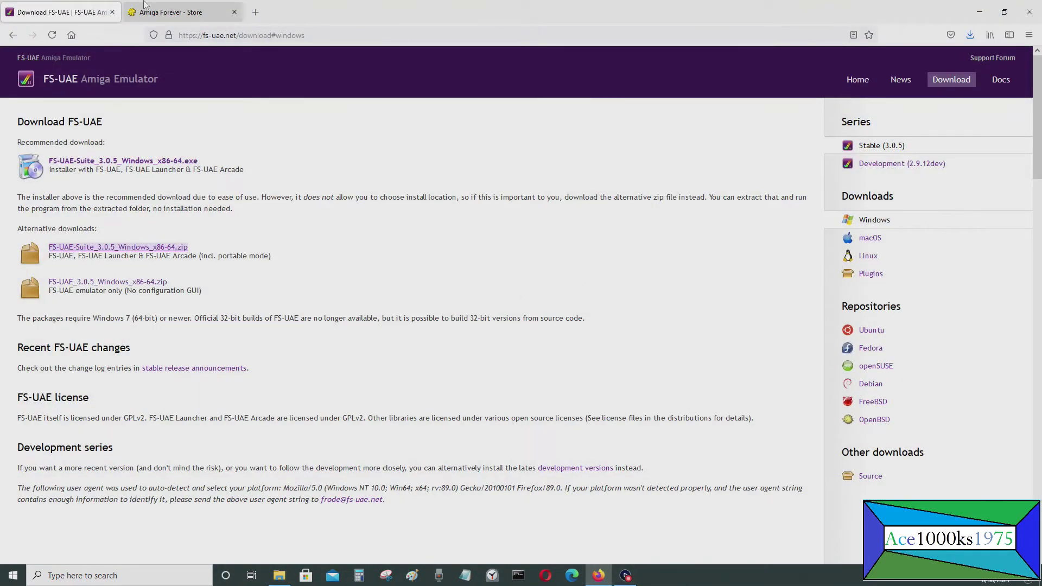
pyautogui.click(163, 12)
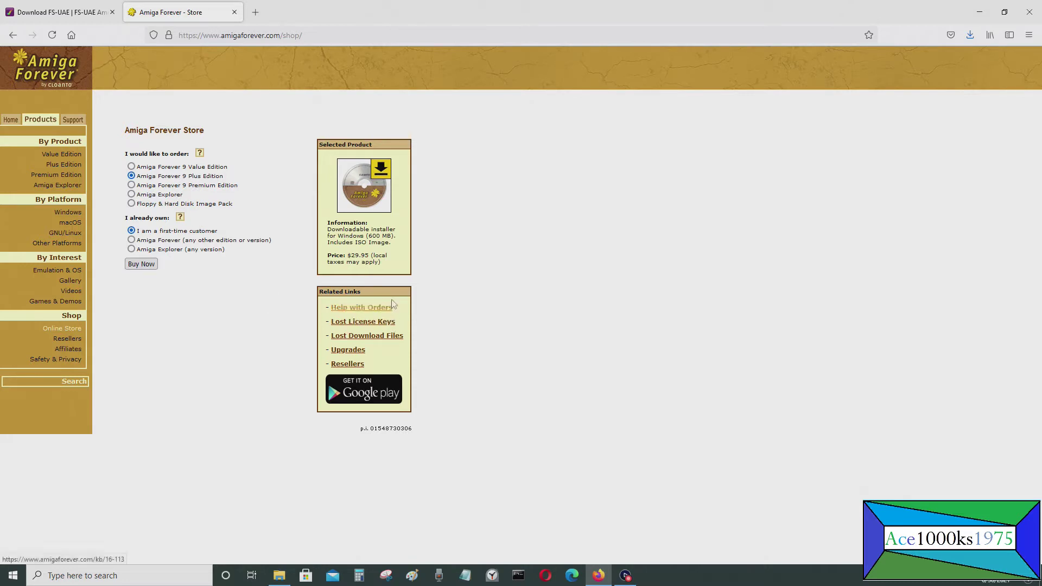
pyautogui.click(978, 11)
# - Move the Amiga folder window to the opposite side of the desktop and open the System folder inside FS-UAE
pyautogui.moveTo(837, 223); pyautogui.dragTo(165, 232)
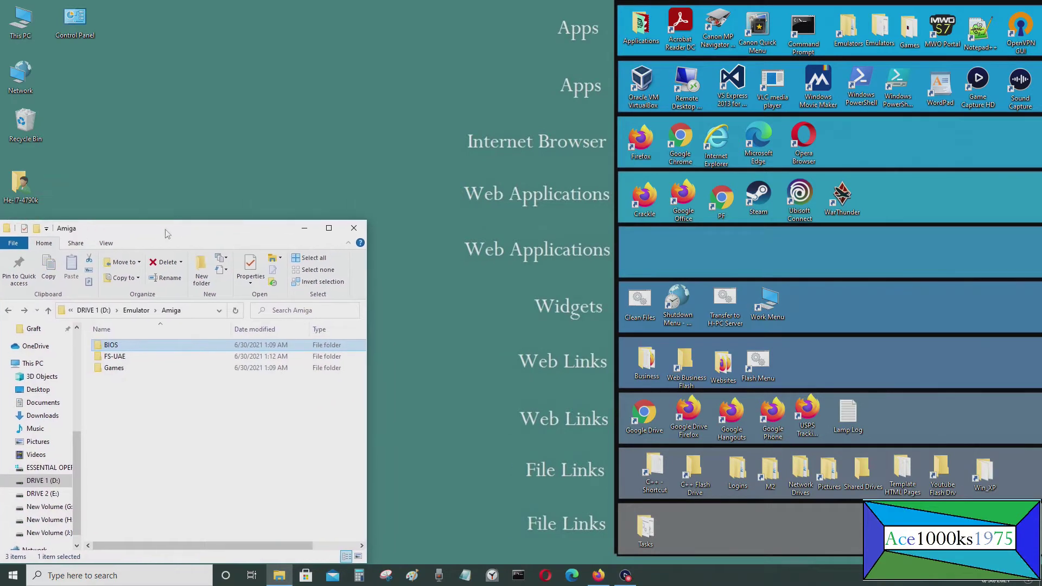
pyautogui.doubleClick(117, 357)
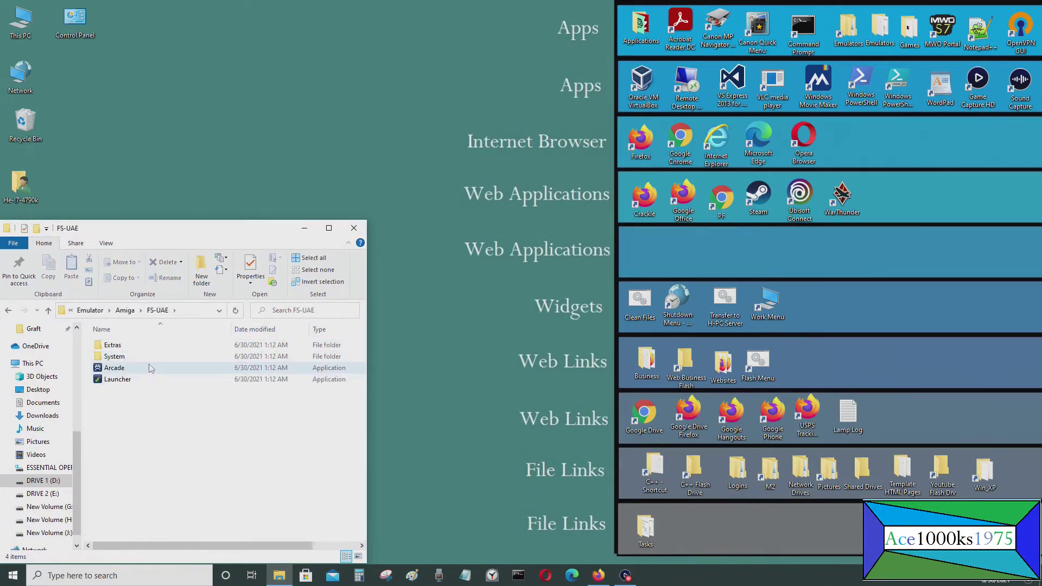
pyautogui.doubleClick(152, 357)
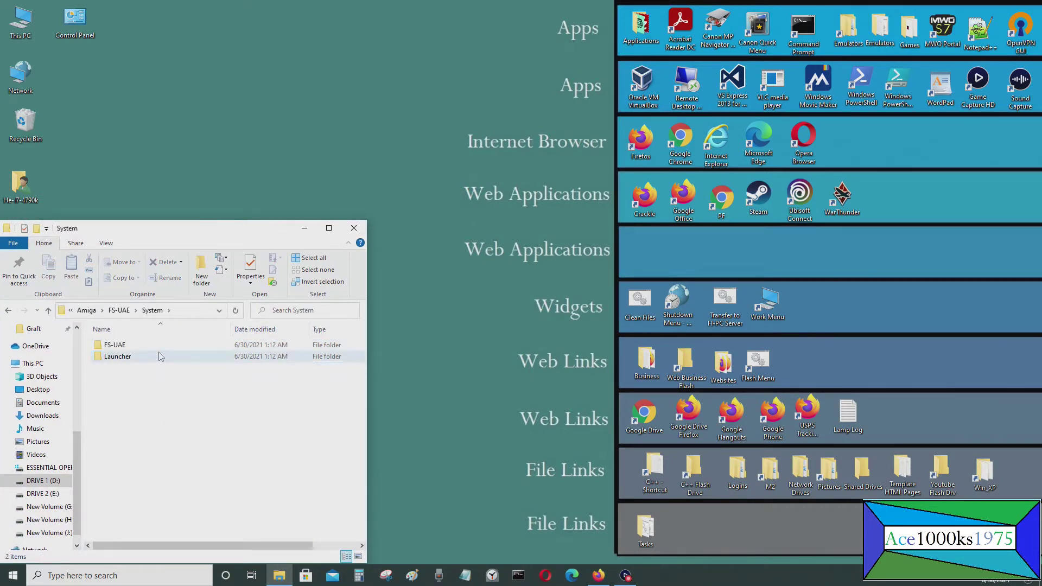
pyautogui.moveTo(169, 237); pyautogui.dragTo(180, 231)
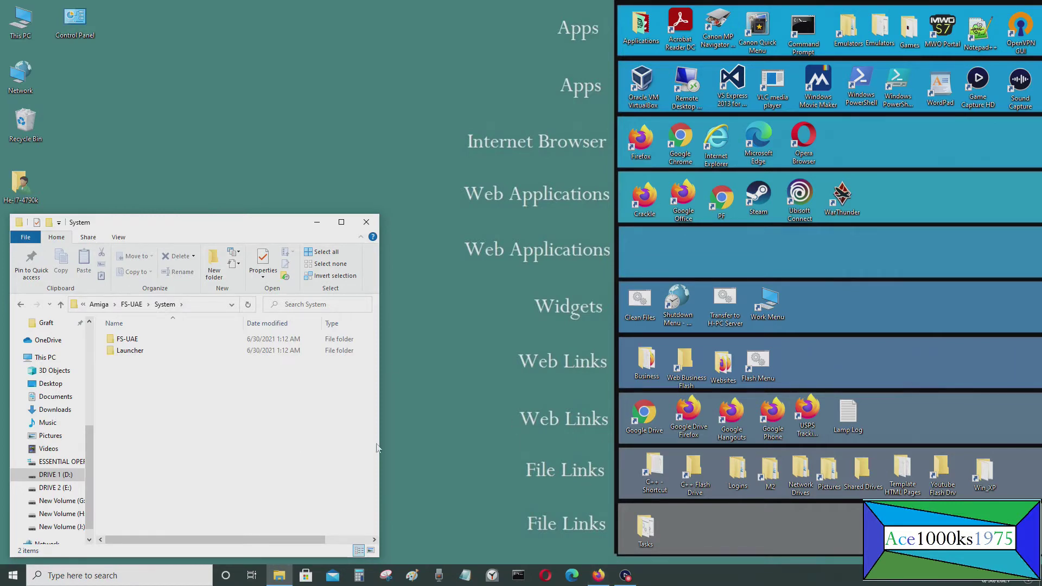
# - Review the Amiga Forever store page once more, with its editions and ordering options
pyautogui.moveTo(604, 579)
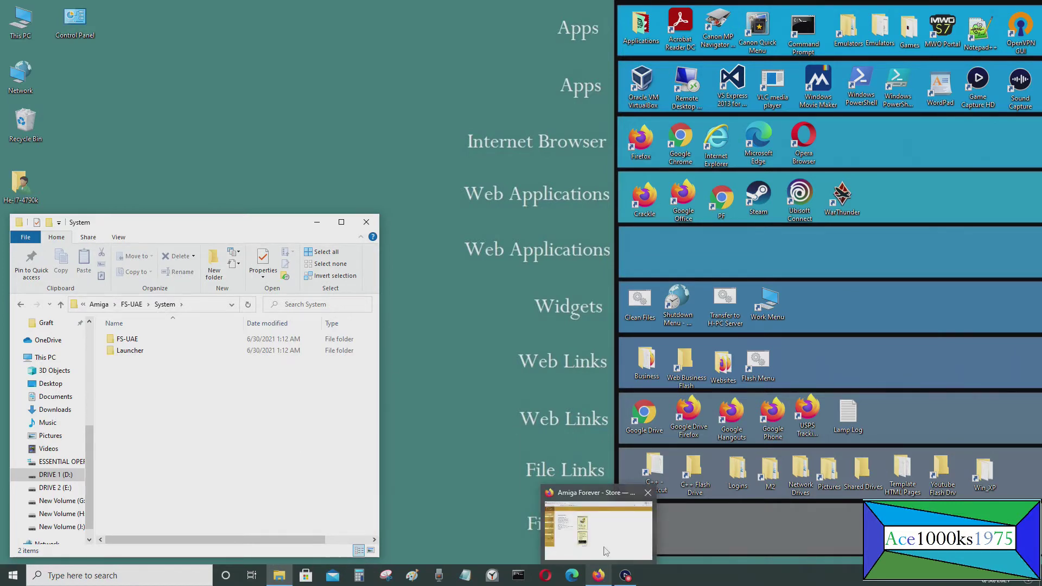
pyautogui.click(606, 551)
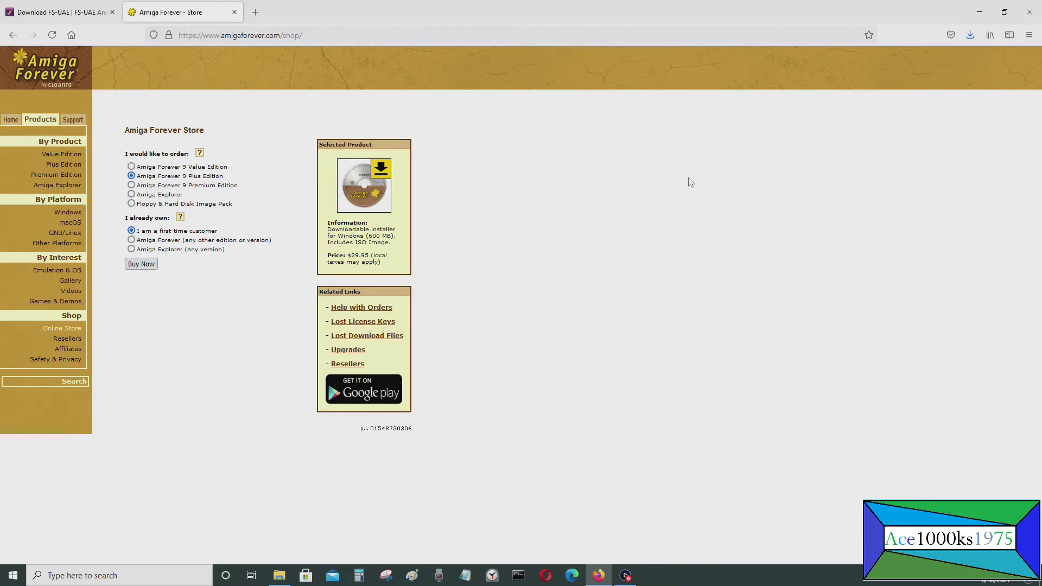
pyautogui.click(974, 8)
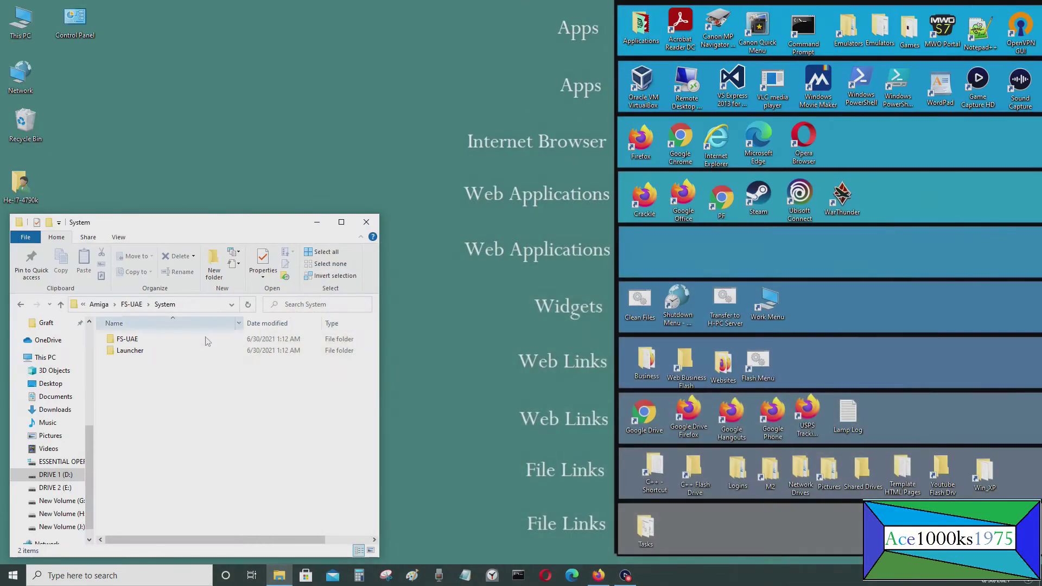
# - Create a desktop shortcut to the fs-uae-launcher application found in System\Launcher\Windows\x86-64
pyautogui.moveTo(147, 355)
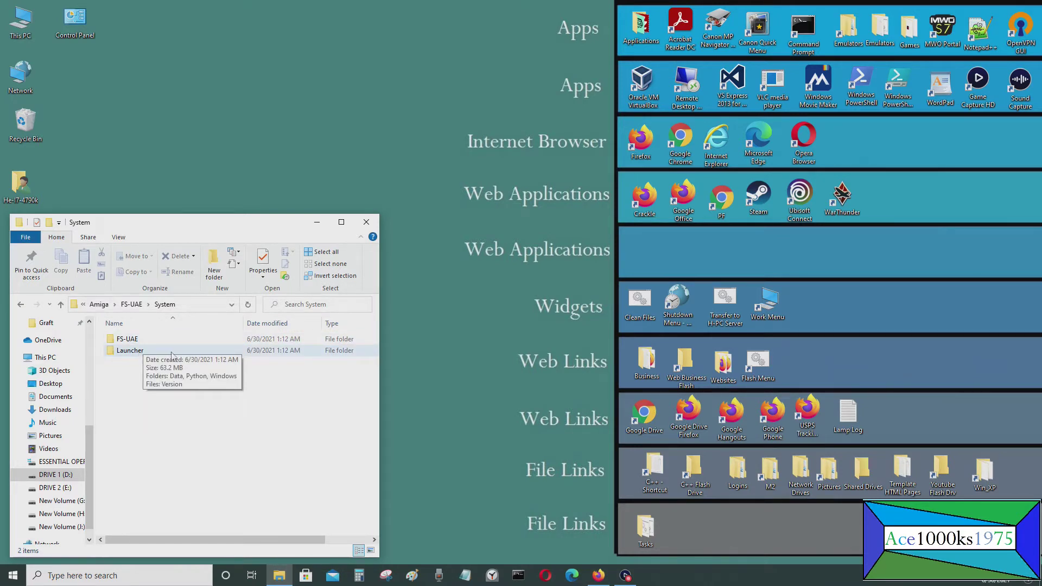
pyautogui.doubleClick(138, 351)
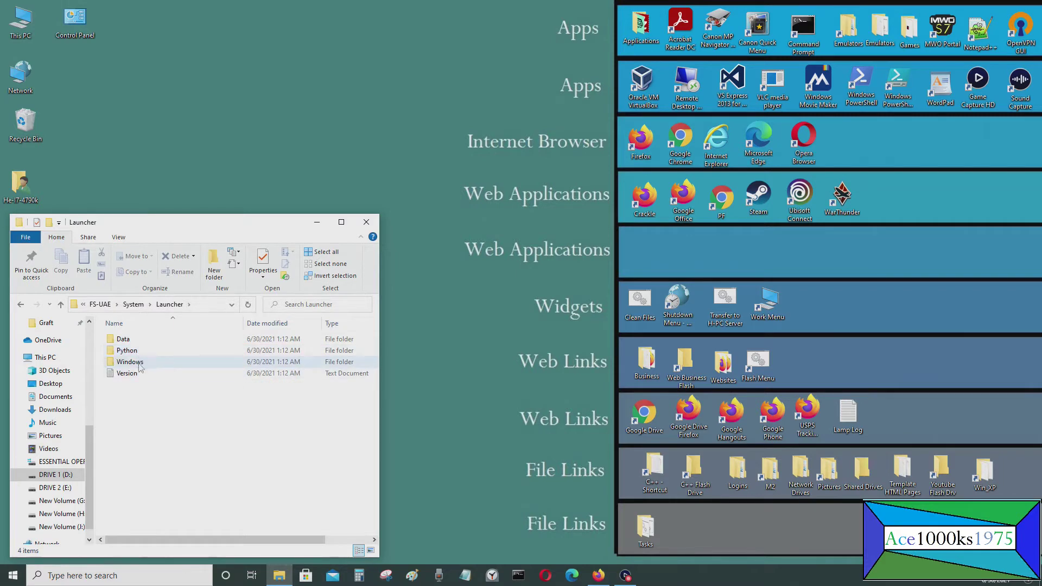
pyautogui.doubleClick(141, 365)
pyautogui.doubleClick(141, 339)
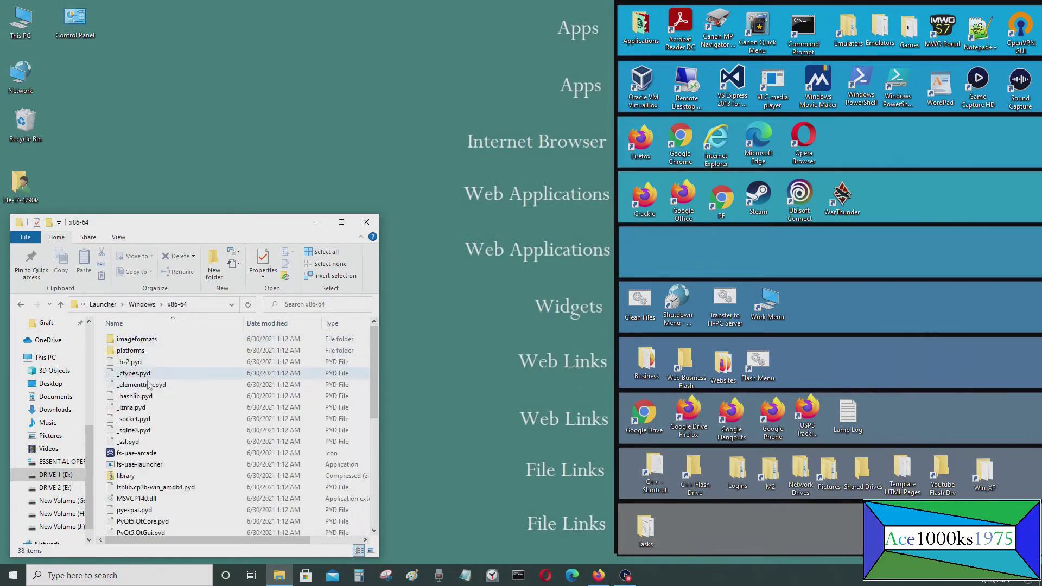
pyautogui.scroll(-2, 169, 464)
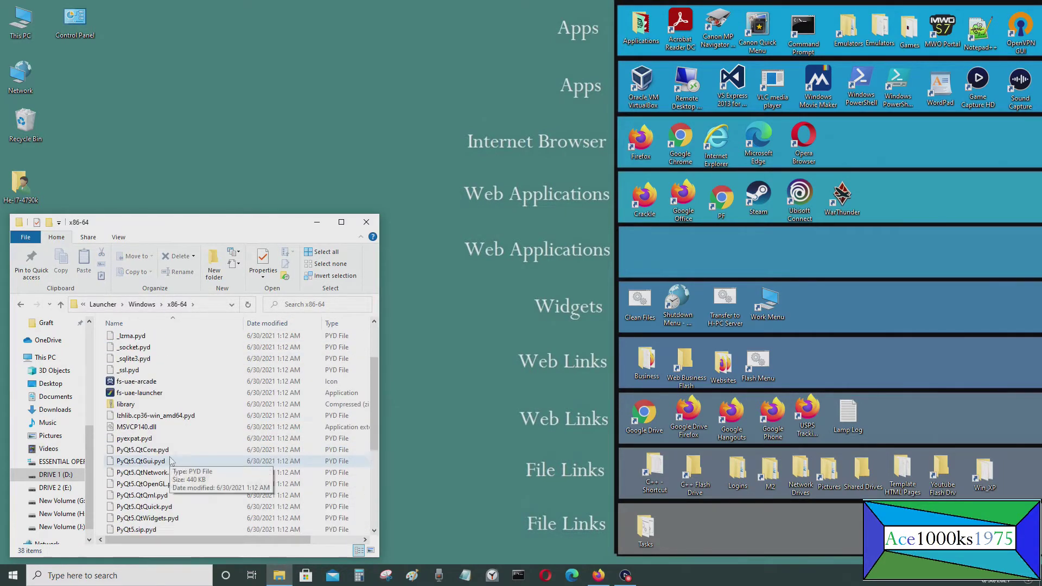
pyautogui.click(149, 394)
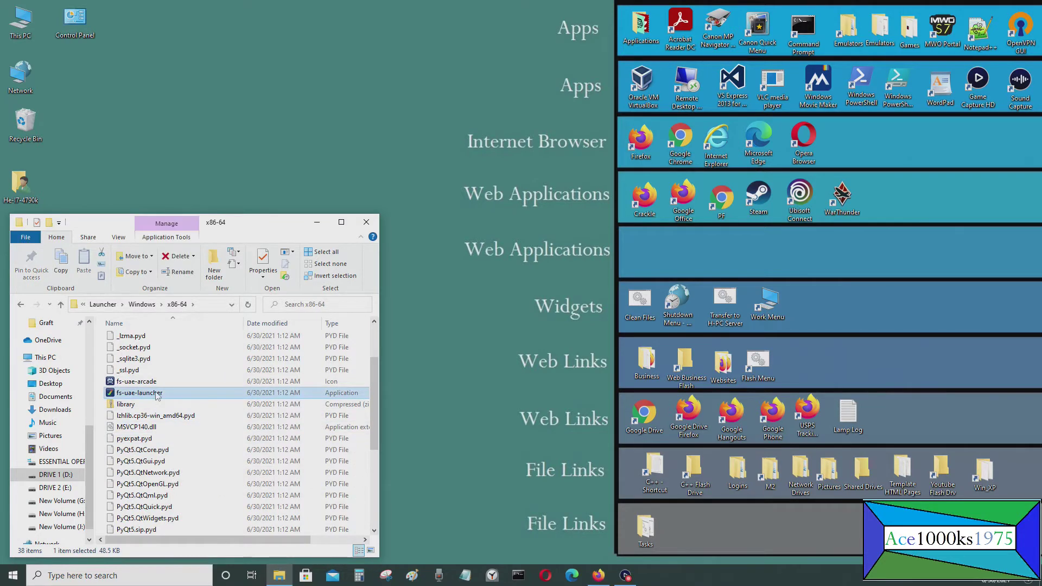
pyautogui.rightClick(150, 395)
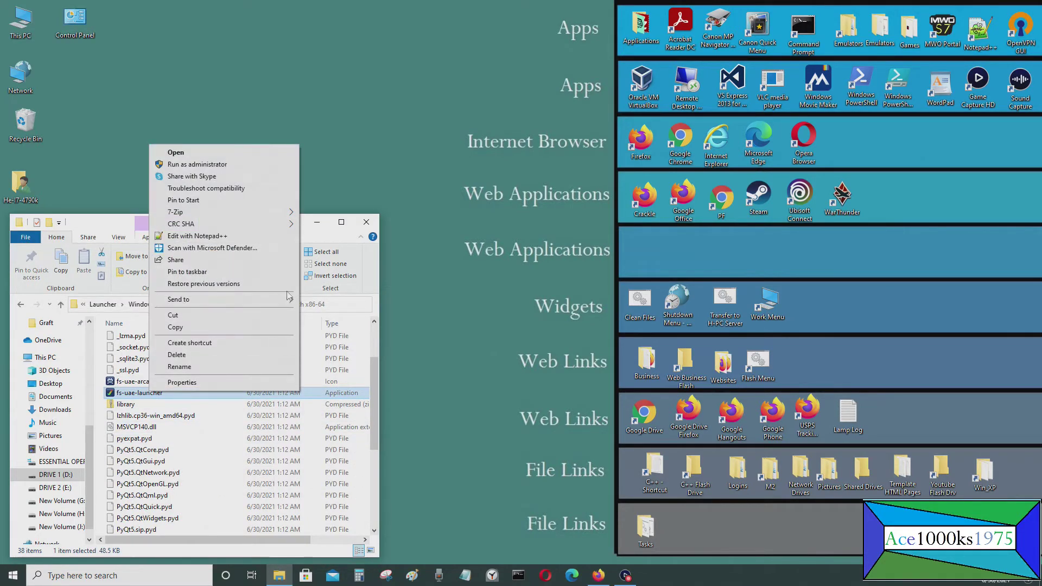
pyautogui.moveTo(266, 299)
pyautogui.click(330, 324)
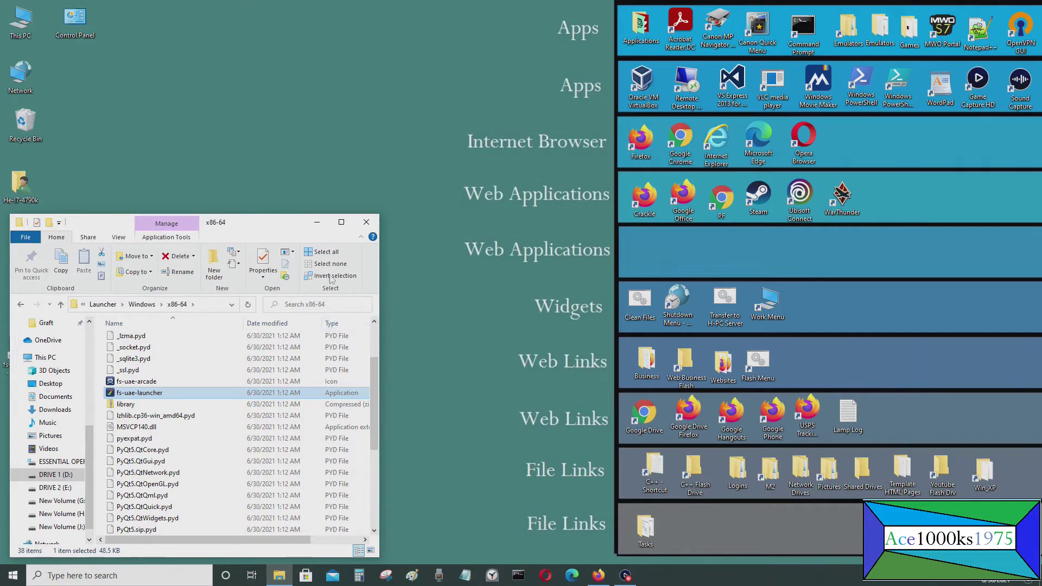
# - Return the folder window to the Amiga folder and copy the desktop fs-uae-launcher shortcut into it
pyautogui.moveTo(209, 229); pyautogui.dragTo(635, 196)
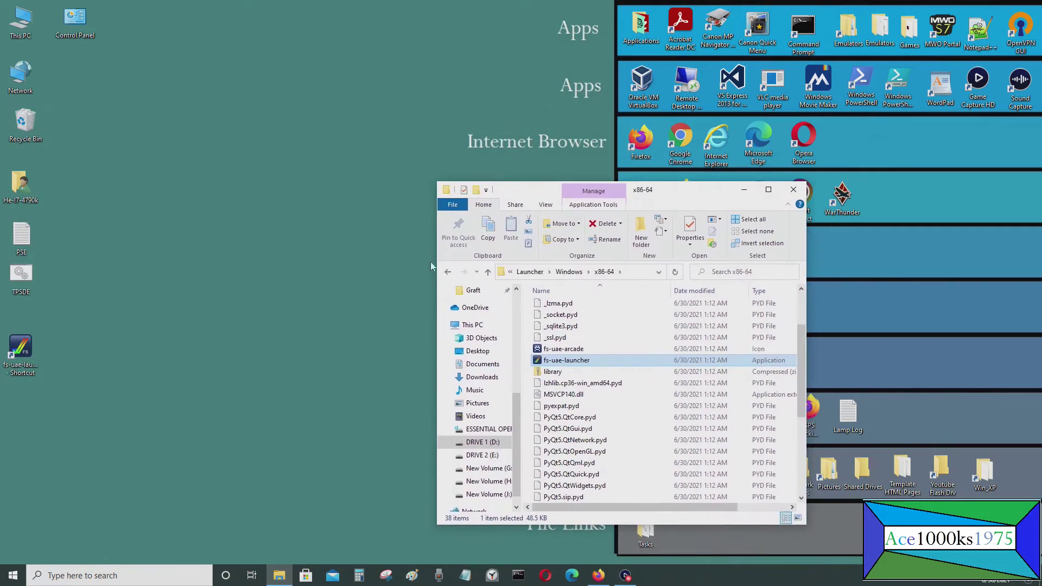
pyautogui.click(447, 273)
pyautogui.click(447, 273)
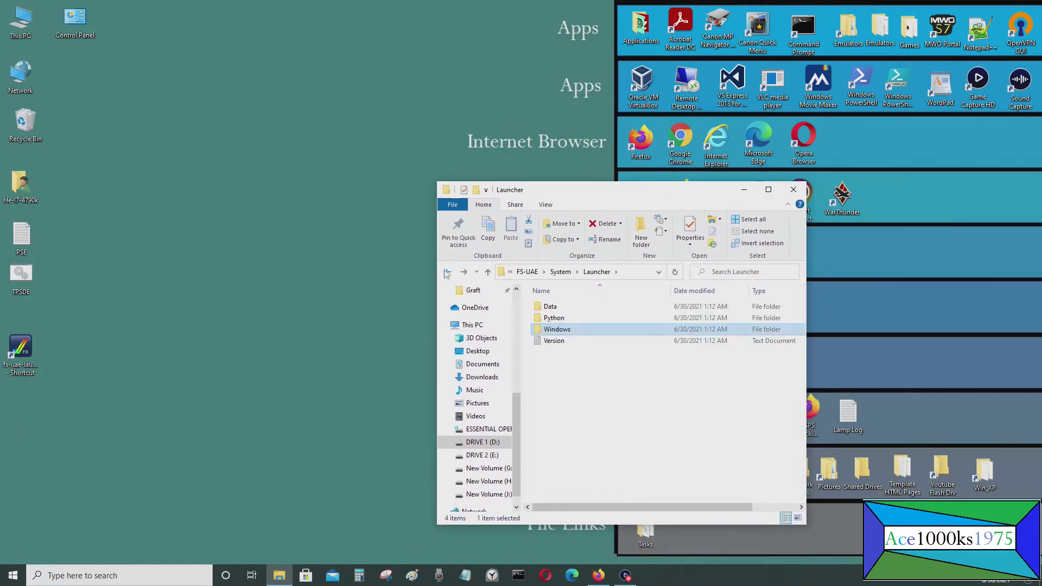
pyautogui.click(446, 273)
pyautogui.click(447, 273)
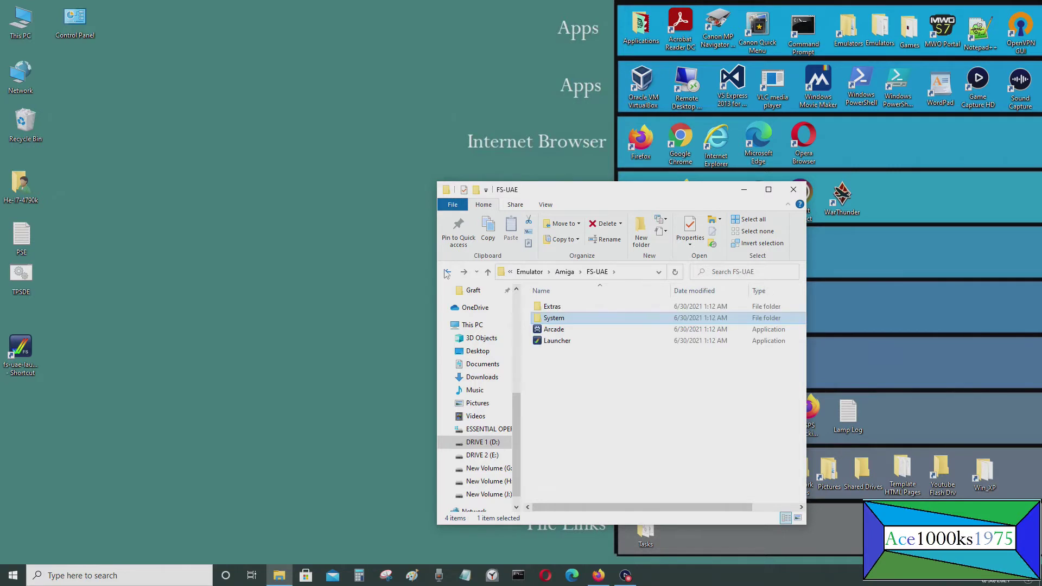
pyautogui.click(447, 273)
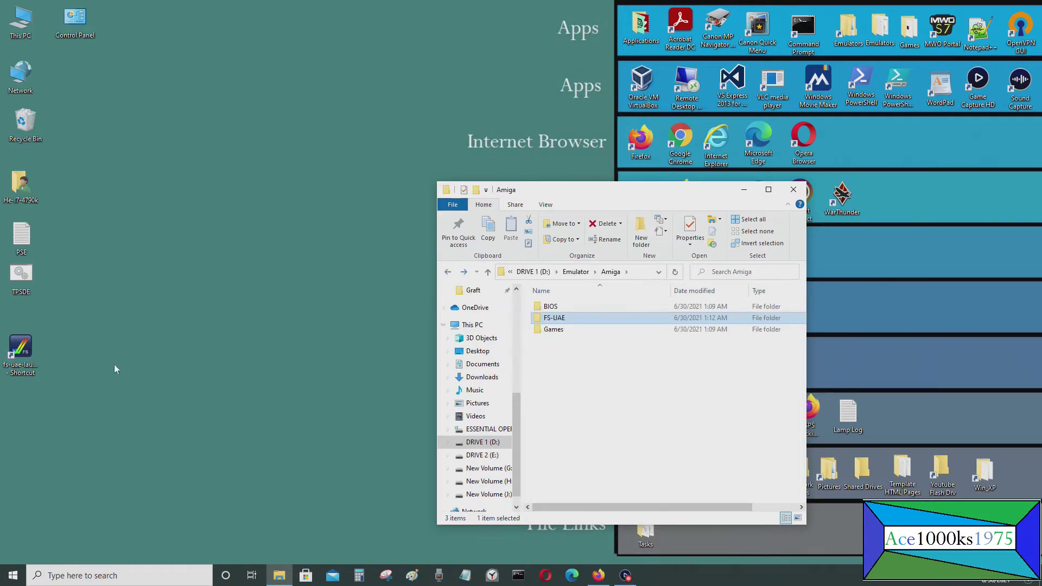
pyautogui.moveTo(21, 348); pyautogui.dragTo(585, 358)
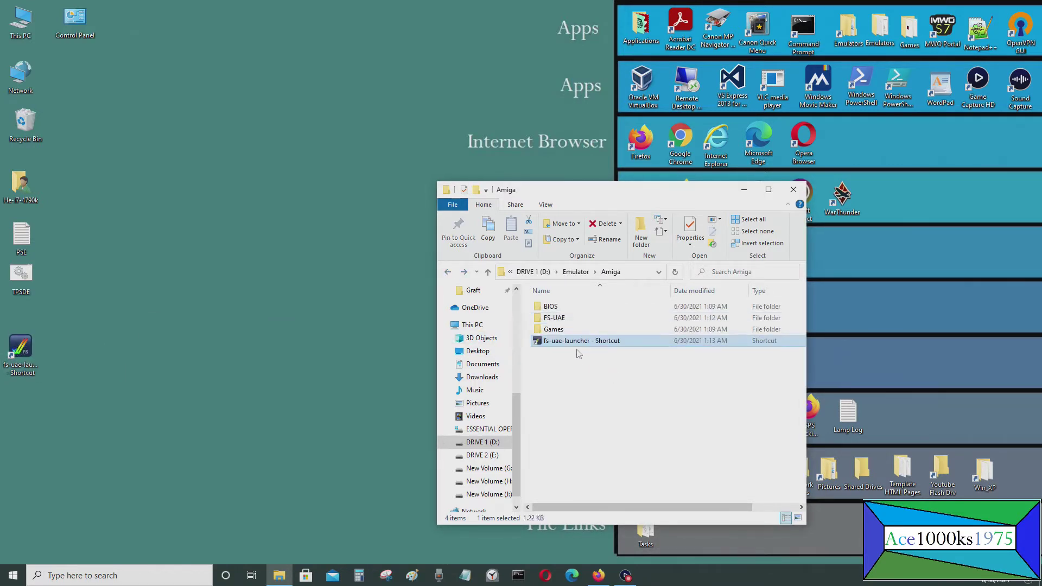
# - Rename the shortcut in the Amiga folder to fs-uae-launcher
pyautogui.click(582, 340)
pyautogui.press('End')
pyautogui.press('BackSpace')
pyautogui.press('BackSpace')
pyautogui.press('BackSpace')
pyautogui.press('BackSpace')
pyautogui.press('BackSpace')
pyautogui.press('BackSpace')
pyautogui.press('BackSpace')
pyautogui.press('BackSpace')
pyautogui.press('BackSpace')
pyautogui.press('BackSpace')
pyautogui.press('BackSpace')
pyautogui.click(606, 382)
# - Rename the launcher shortcut on the desktop to fs-uae-launcher
pyautogui.click(27, 359)
pyautogui.click(25, 374)
pyautogui.press('End')
pyautogui.press('BackSpace')
pyautogui.press('BackSpace')
pyautogui.press('BackSpace')
pyautogui.press('BackSpace')
pyautogui.press('BackSpace')
pyautogui.press('BackSpace')
pyautogui.press('BackSpace')
pyautogui.press('BackSpace')
pyautogui.press('BackSpace')
pyautogui.press('BackSpace')
pyautogui.press('BackSpace')
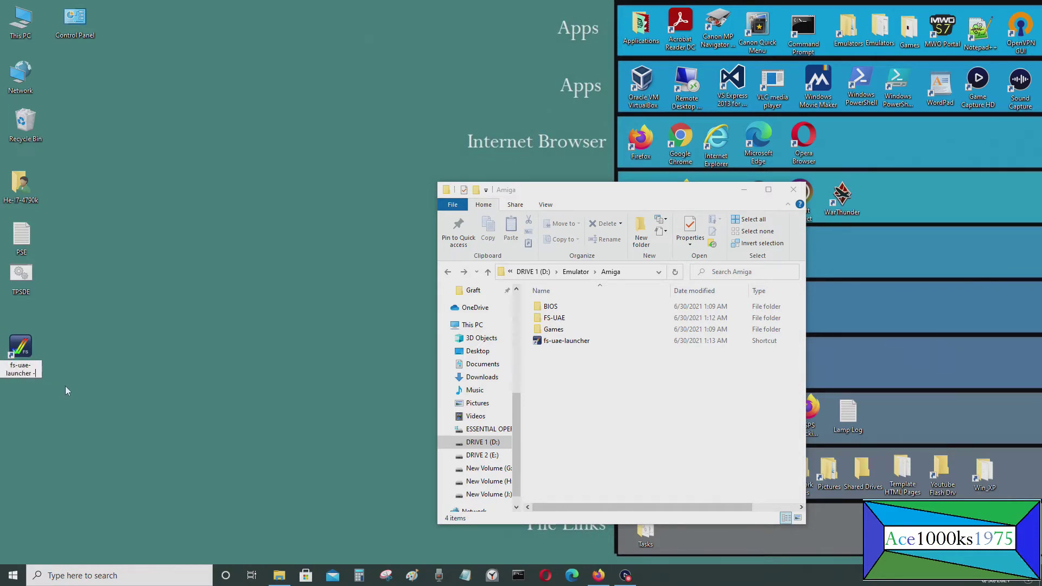
pyautogui.press('Return')
# - Move the desktop fs-uae-launcher shortcut to the Internet Browser row and delete it from the desktop
pyautogui.moveTo(27, 347); pyautogui.dragTo(848, 160)
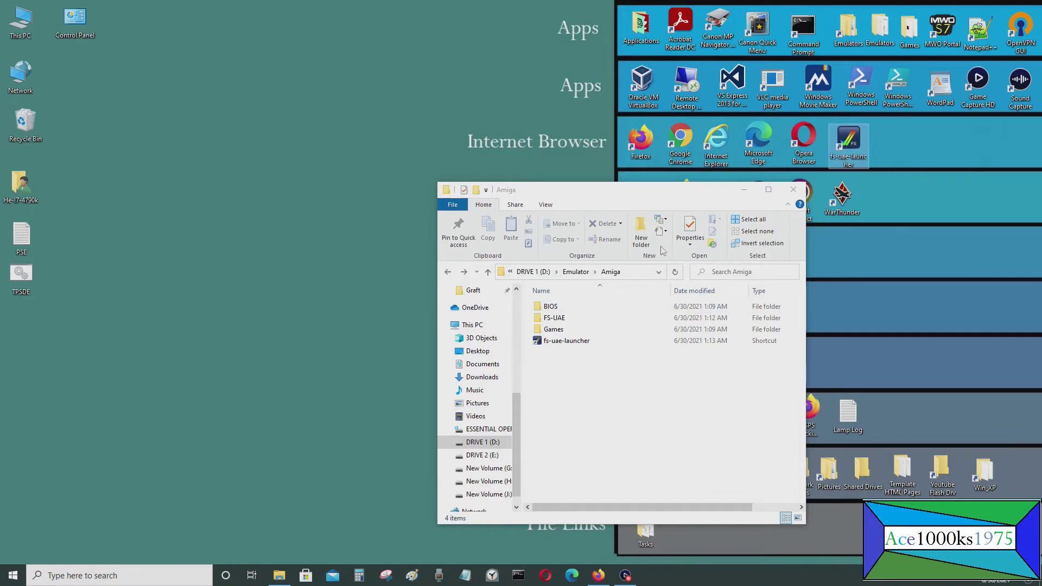
pyautogui.click(848, 142)
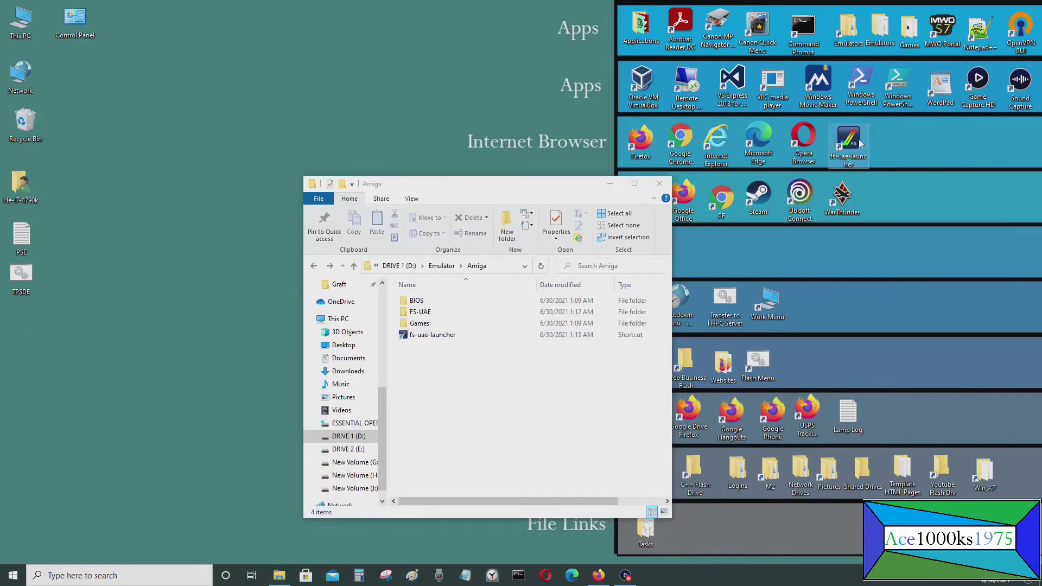
pyautogui.press('Delete')
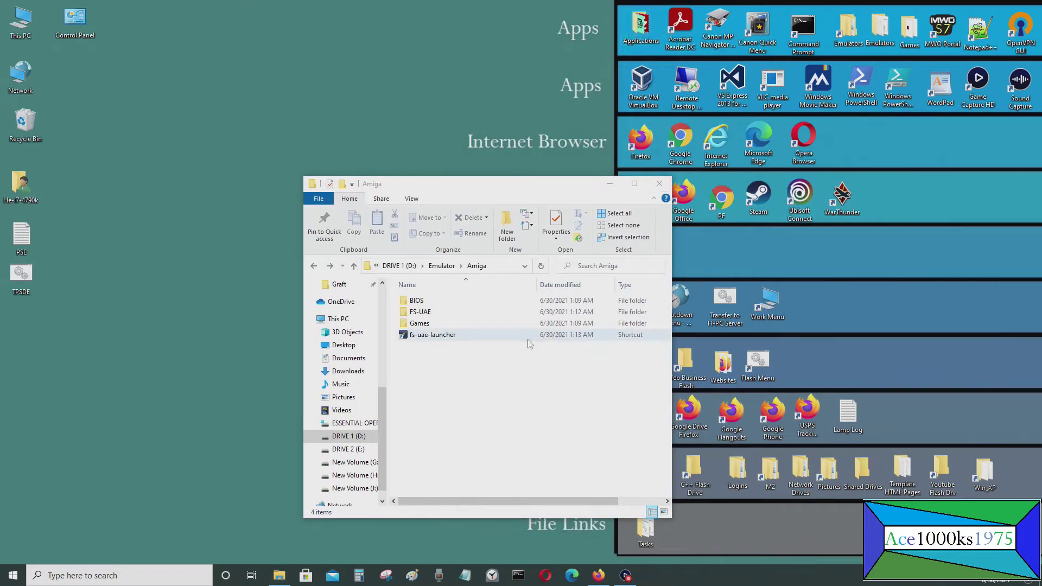
# - Launch FS-UAE Launcher from the shortcut in the Amiga folder and open its Import Kickstarts dialog
pyautogui.doubleClick(464, 339)
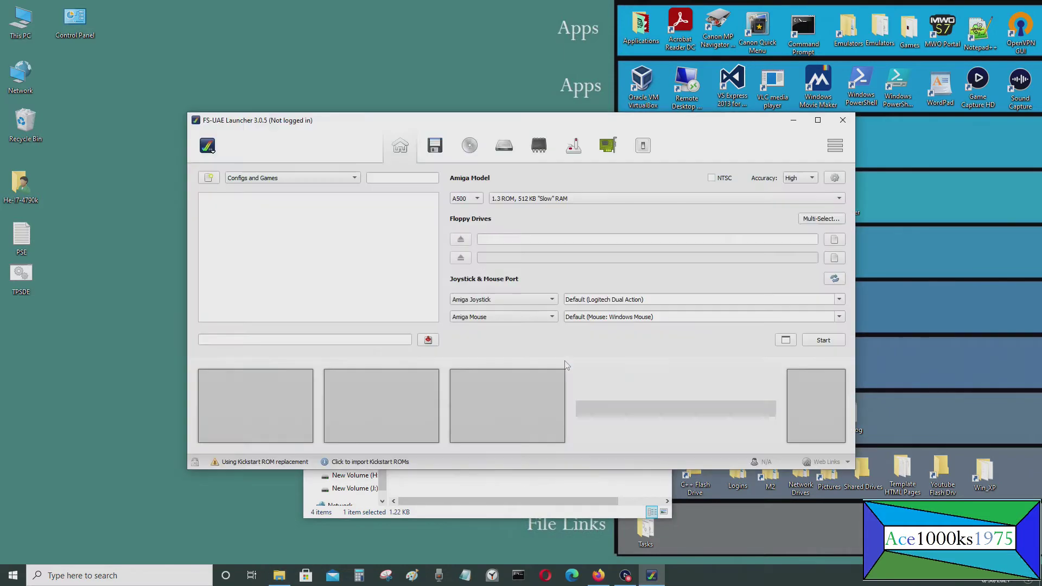
pyautogui.click(205, 148)
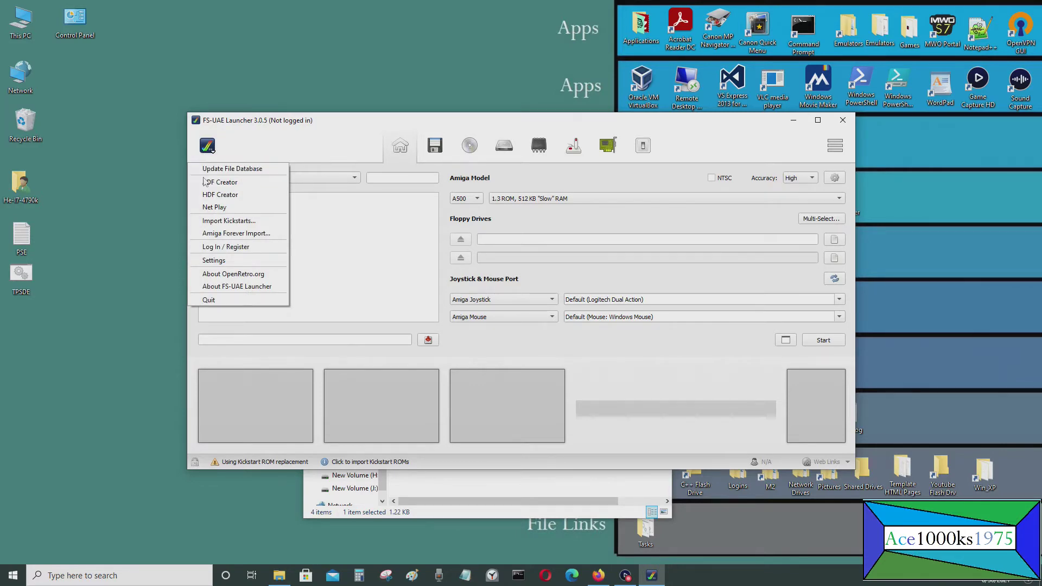
pyautogui.click(215, 221)
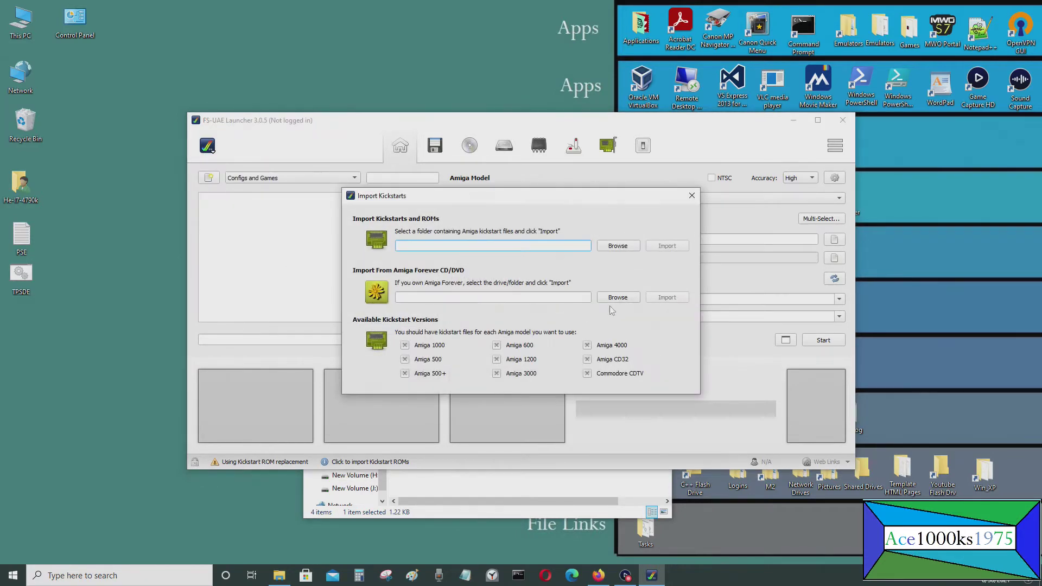
# - Try to import Kickstart ROMs from the D:\Emulator\Amiga\BIOS folder
pyautogui.click(618, 245)
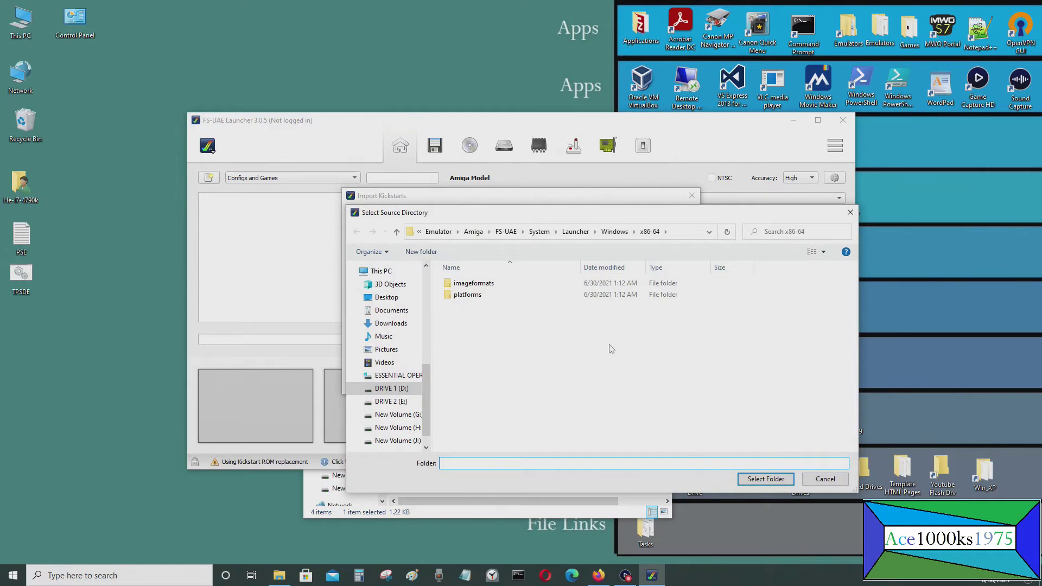
pyautogui.click(414, 390)
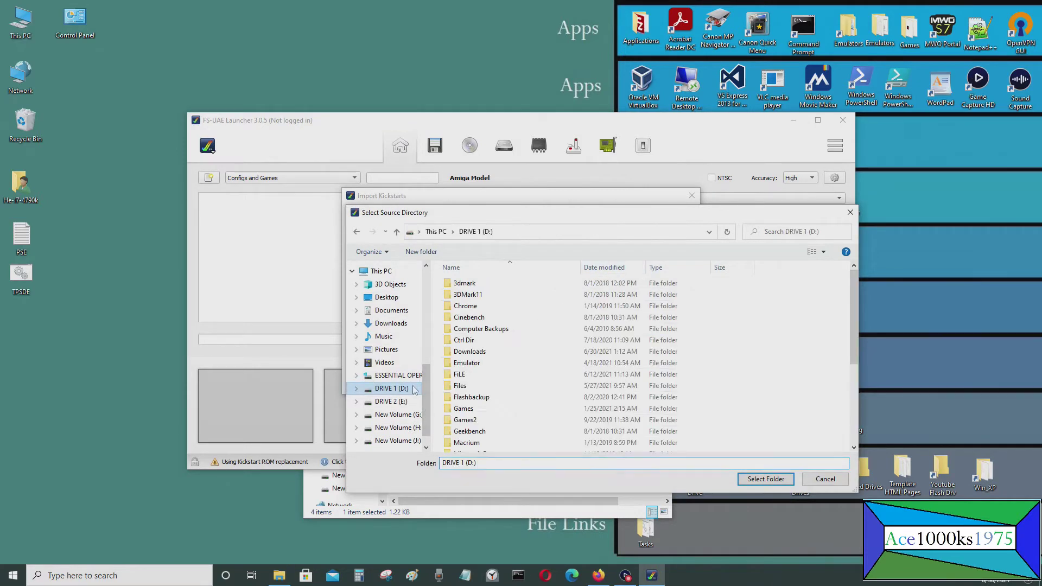
pyautogui.click(357, 233)
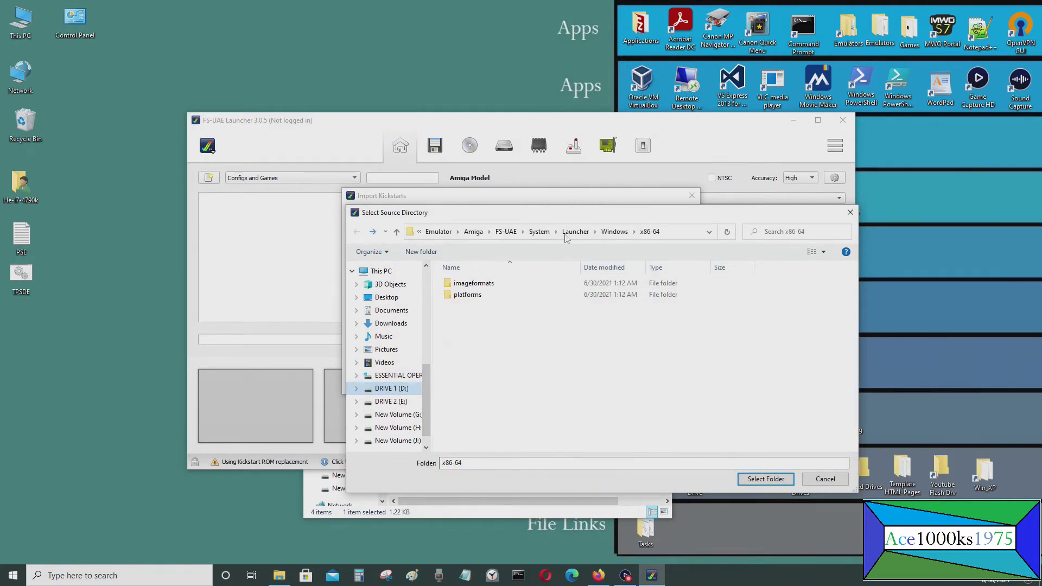
pyautogui.click(682, 237)
pyautogui.moveTo(599, 232); pyautogui.dragTo(475, 232)
pyautogui.press('BackSpace')
pyautogui.press('Return')
pyautogui.click(459, 283)
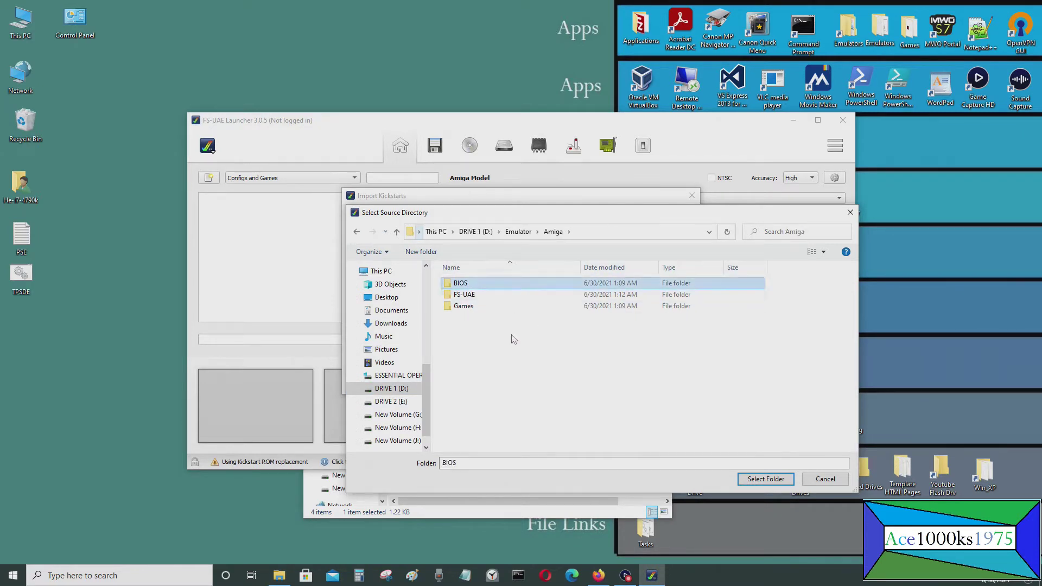
pyautogui.click(766, 479)
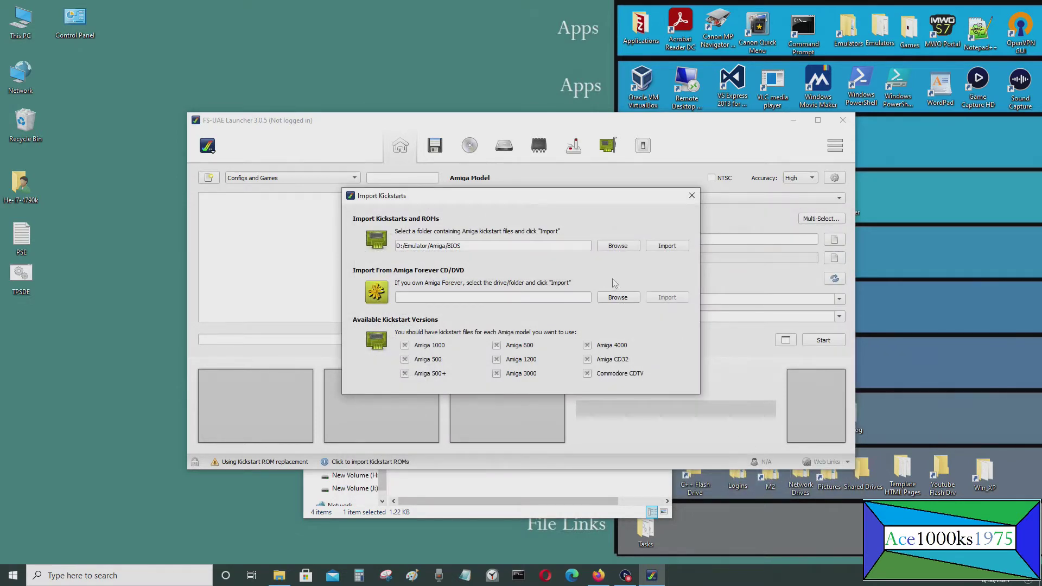
pyautogui.click(666, 246)
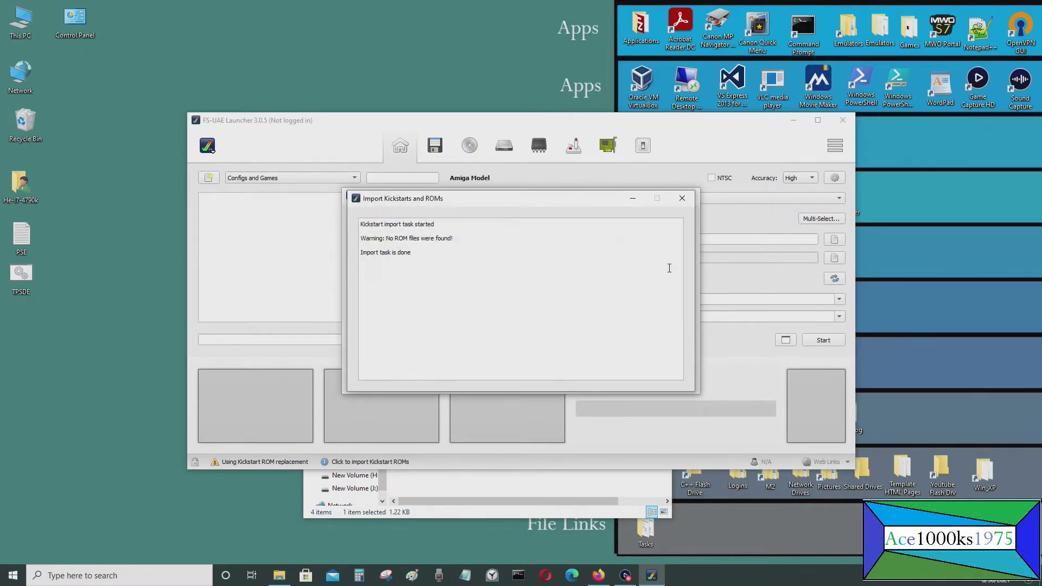
pyautogui.click(682, 198)
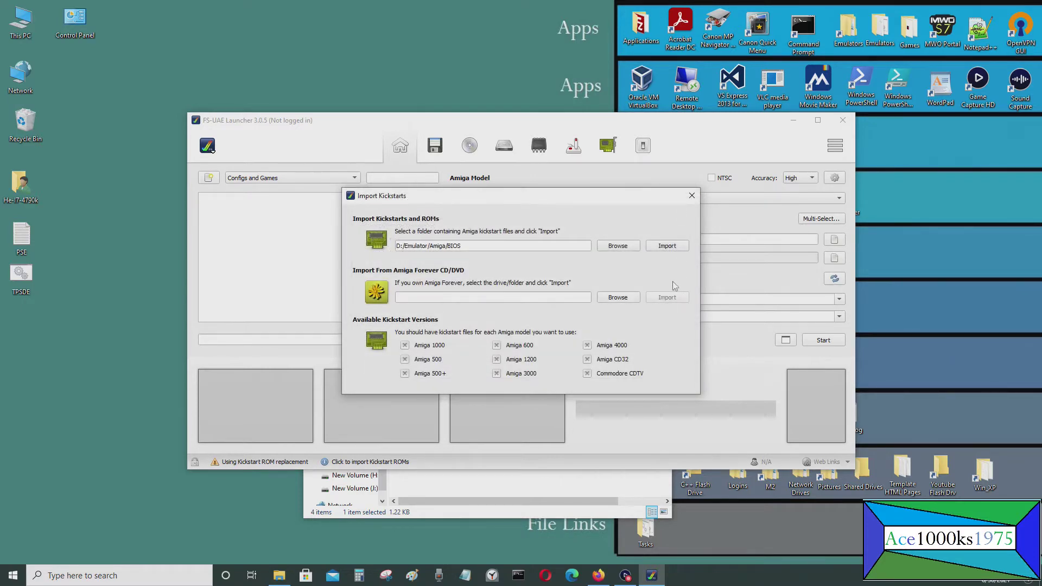
# - Check the contents of the BIOS folder and its Kickstarts subfolder in File Explorer, and close the folder window
pyautogui.click(279, 575)
pyautogui.click(470, 305)
pyautogui.doubleClick(469, 306)
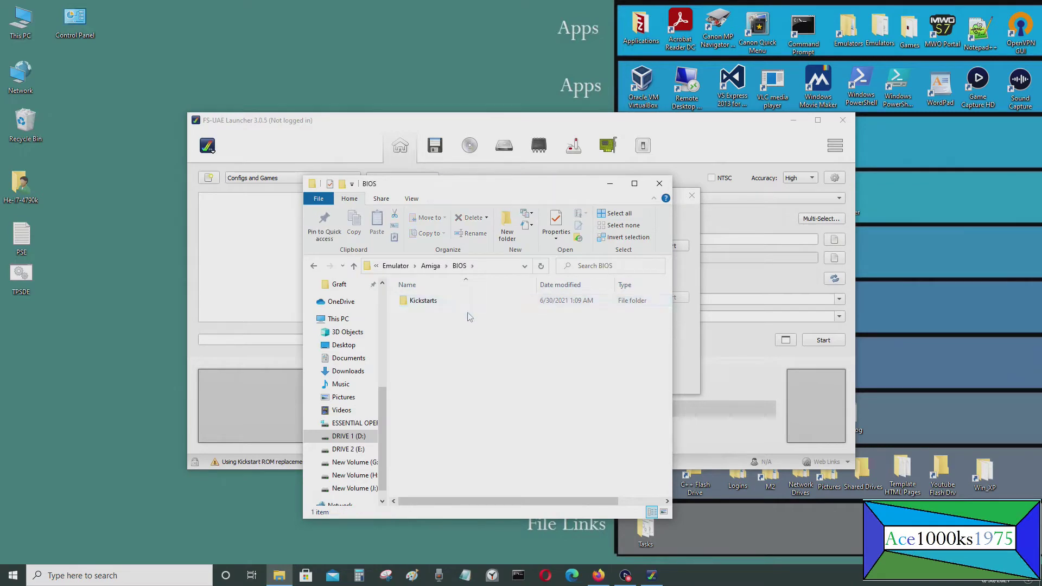
pyautogui.doubleClick(470, 302)
pyautogui.click(314, 266)
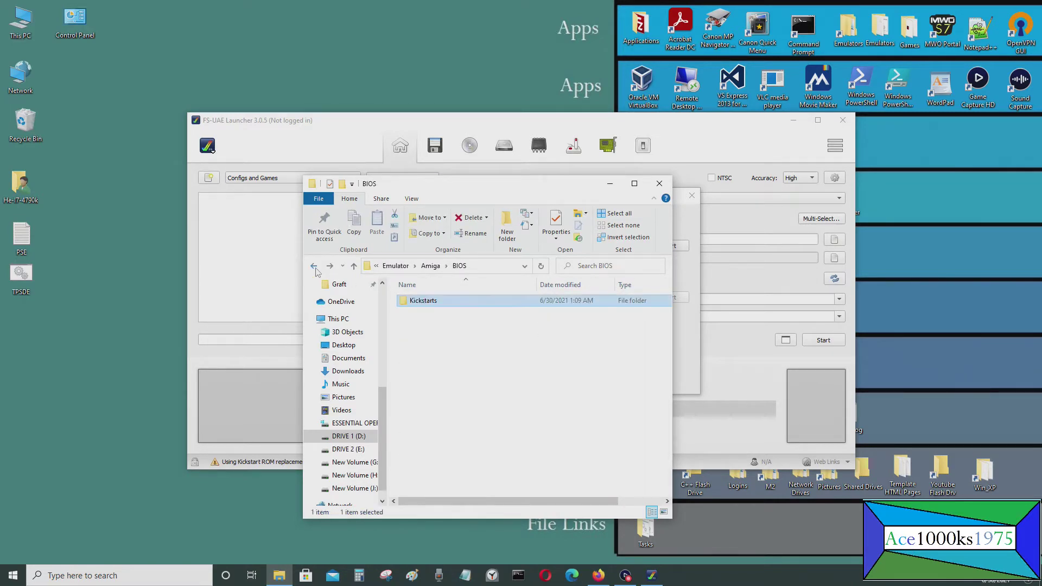
pyautogui.click(314, 266)
pyautogui.click(657, 185)
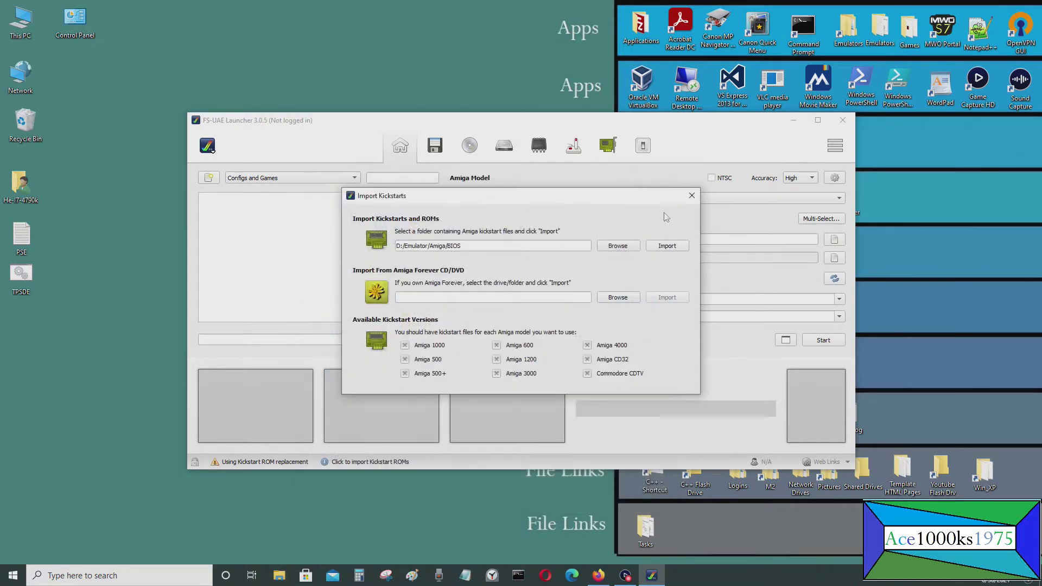
# - Import the Kickstart ROMs from D:\Emulator\Amiga\BIOS\Kickstarts and close the import dialogs
pyautogui.click(617, 246)
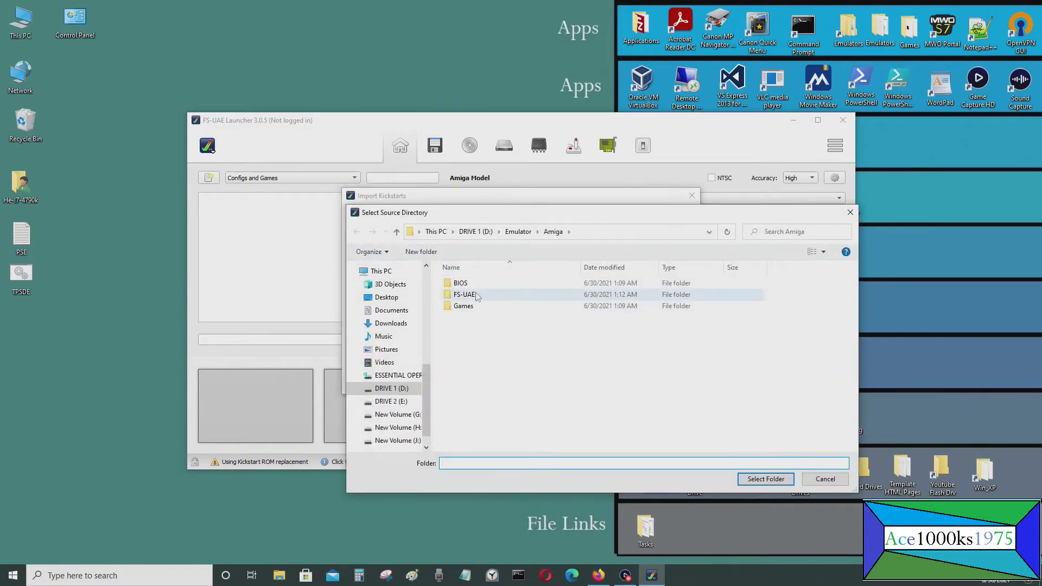
pyautogui.doubleClick(480, 287)
pyautogui.click(481, 287)
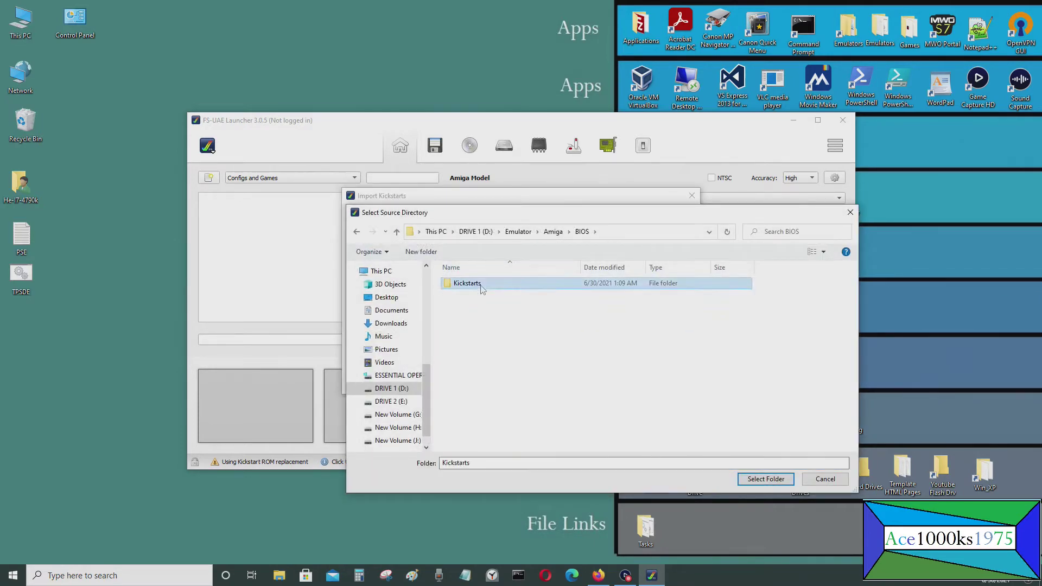
pyautogui.click(765, 478)
pyautogui.click(666, 246)
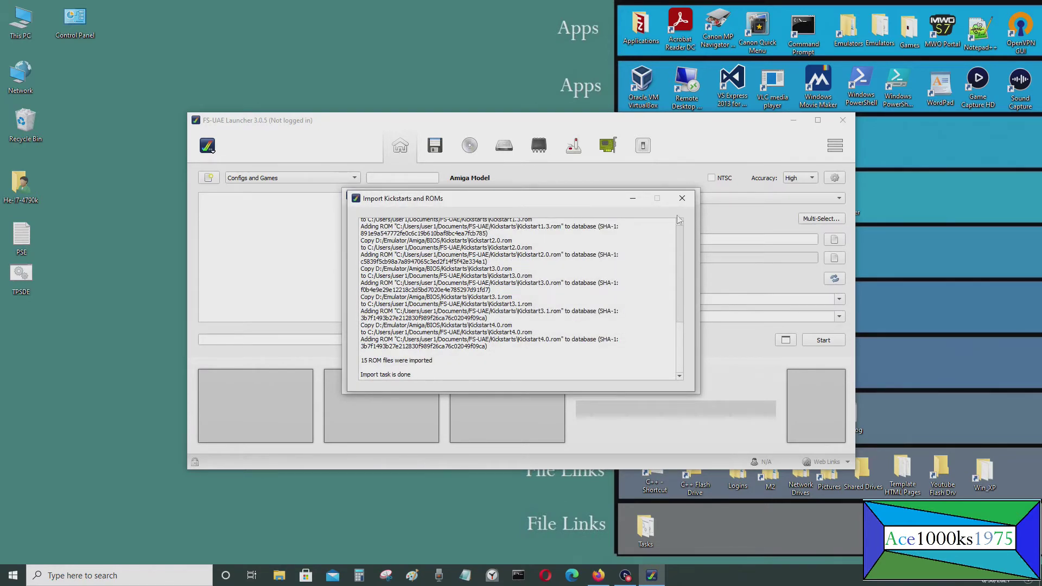
pyautogui.click(681, 199)
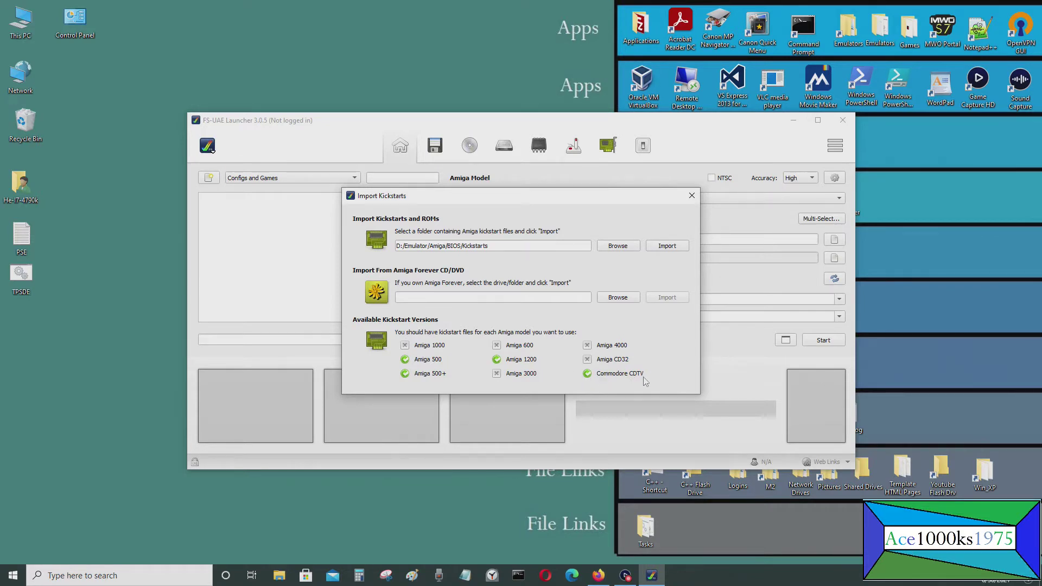
pyautogui.click(691, 195)
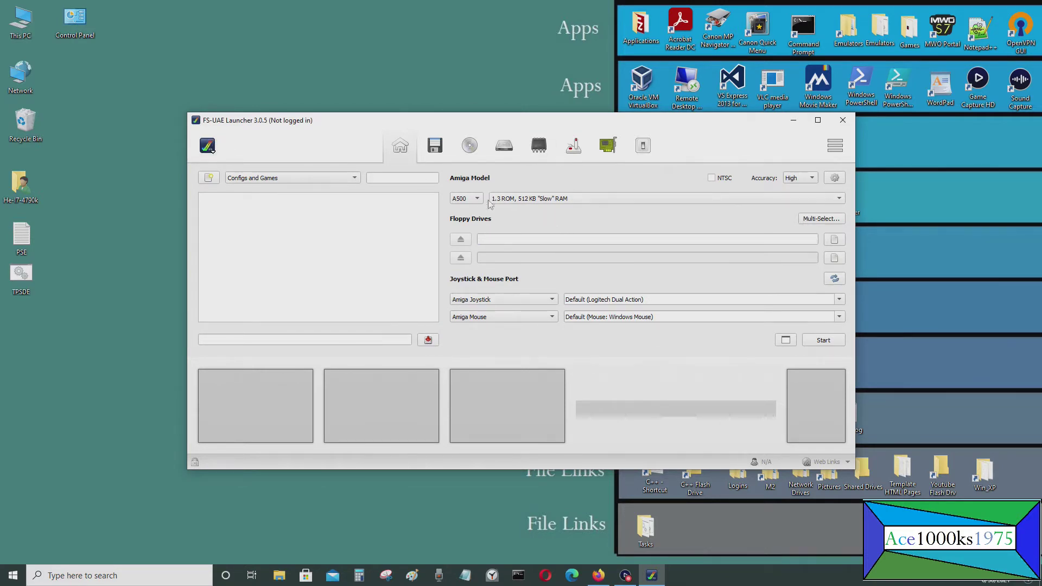
# - Set the Amiga model to A1200 with the 3.1 ROM, 68020 CPU configuration
pyautogui.click(470, 199)
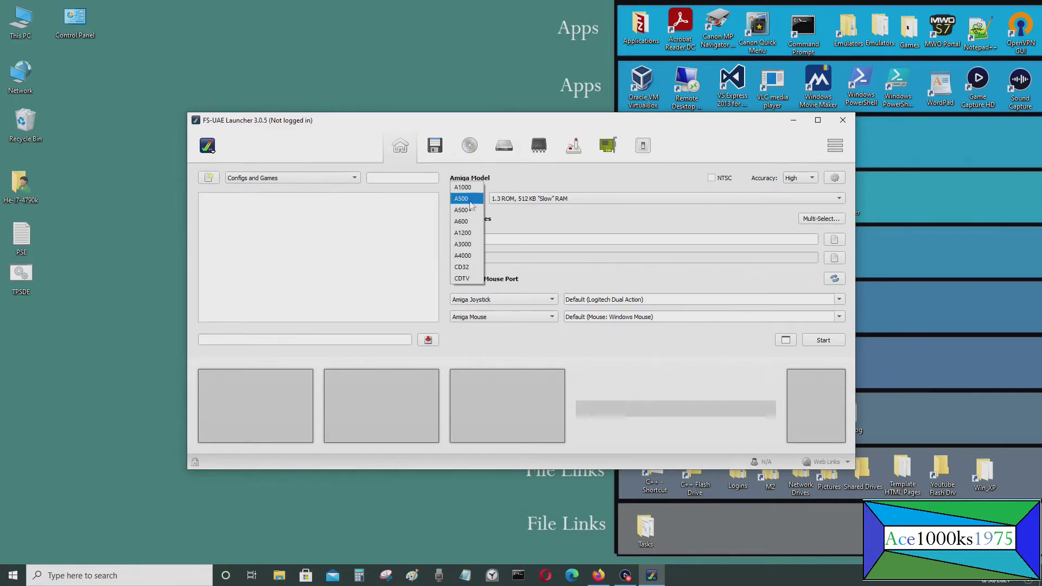
pyautogui.click(463, 233)
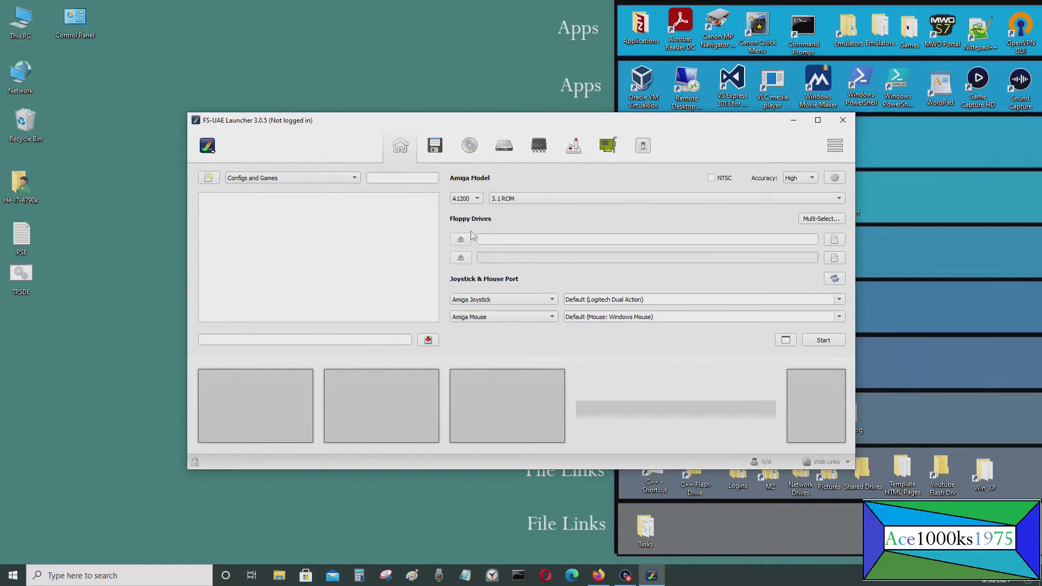
pyautogui.click(710, 199)
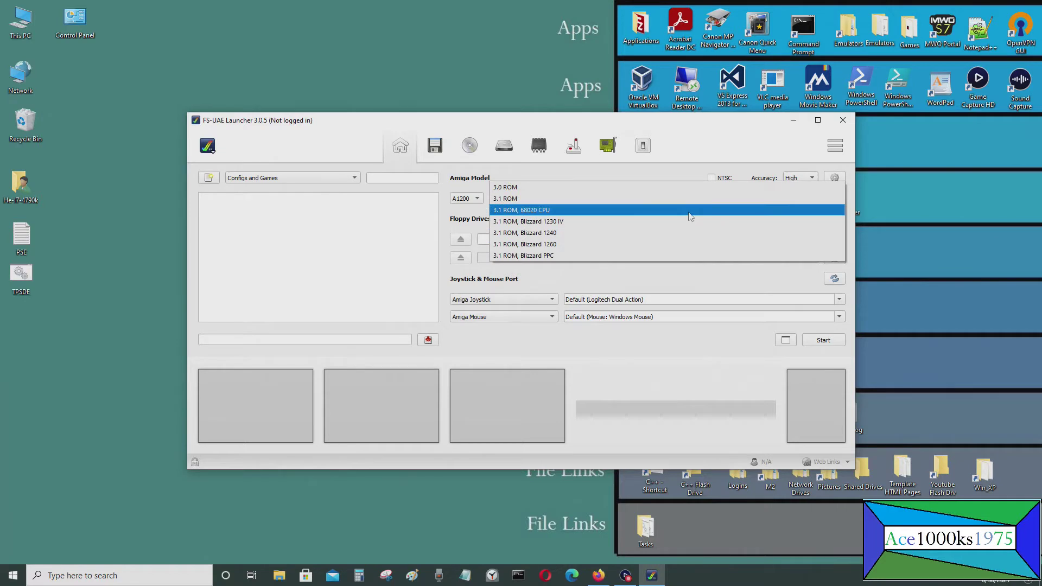
pyautogui.click(561, 210)
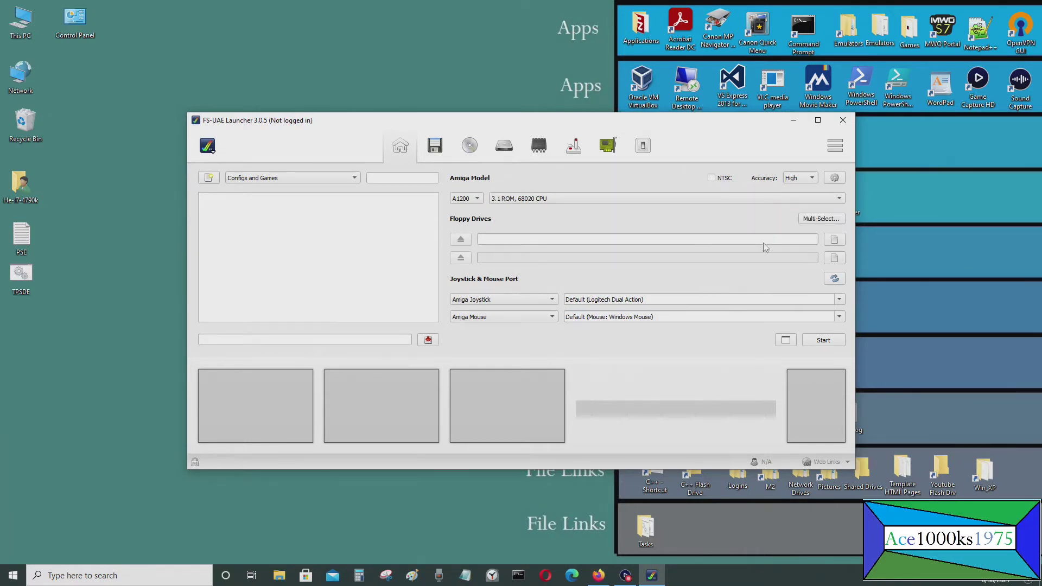
# - View the file dialog for selecting multiple floppies and close it without choosing any files
pyautogui.click(821, 219)
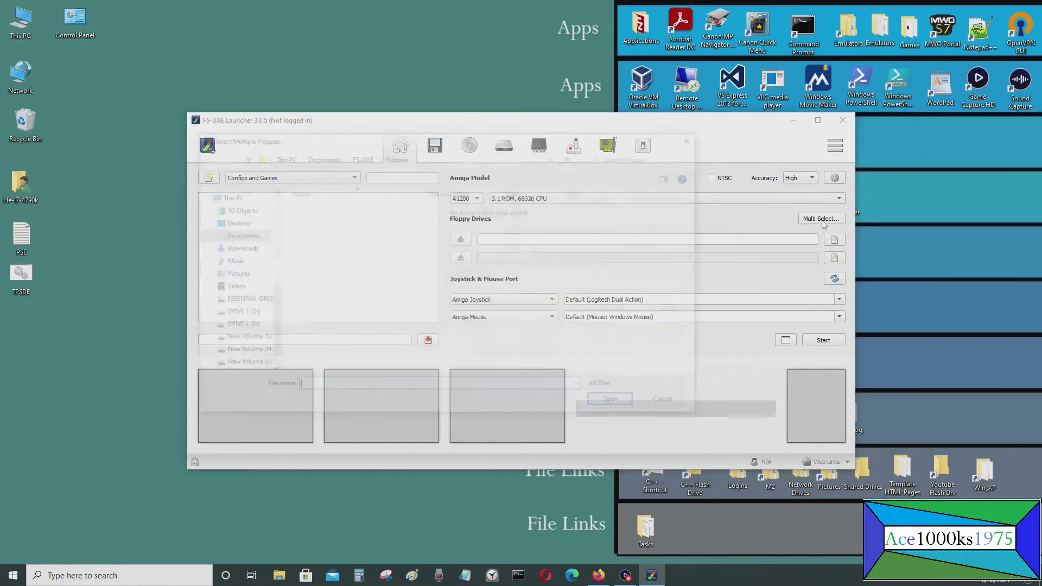
pyautogui.click(676, 400)
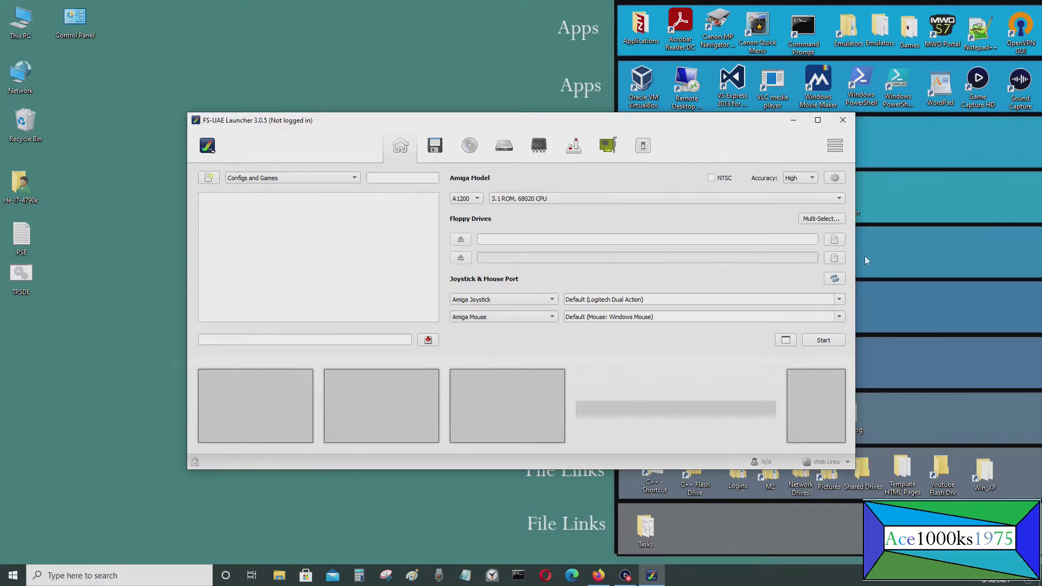
pyautogui.click(833, 221)
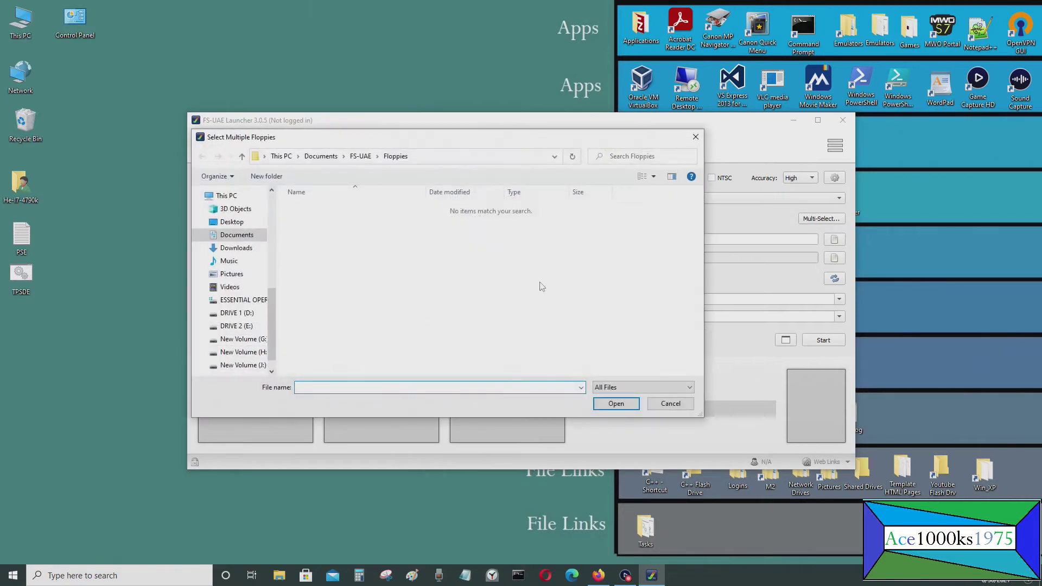
pyautogui.click(670, 404)
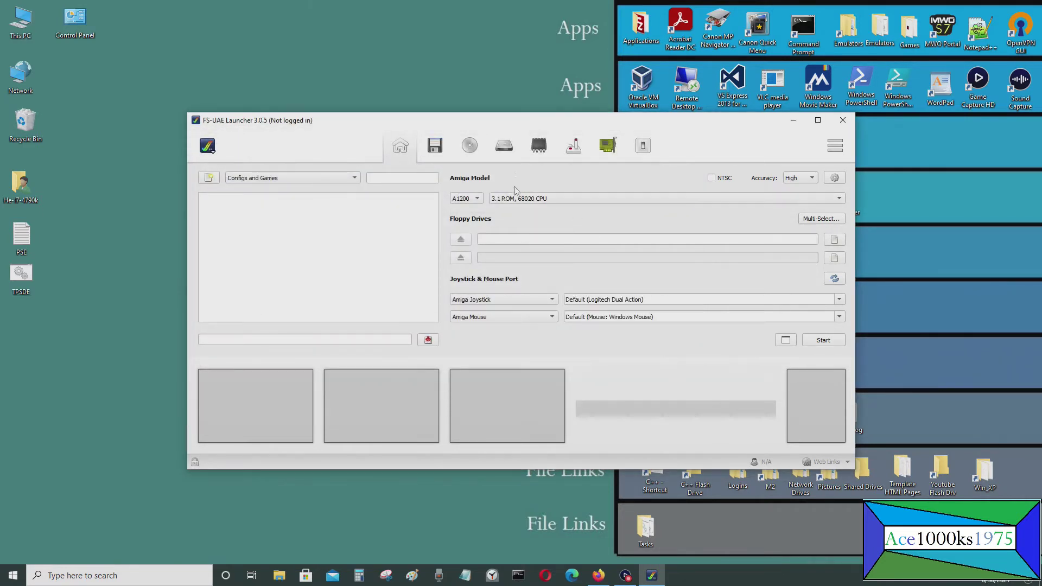
# - Enable the custom floppy drive count and set it to 4 drives
pyautogui.click(431, 149)
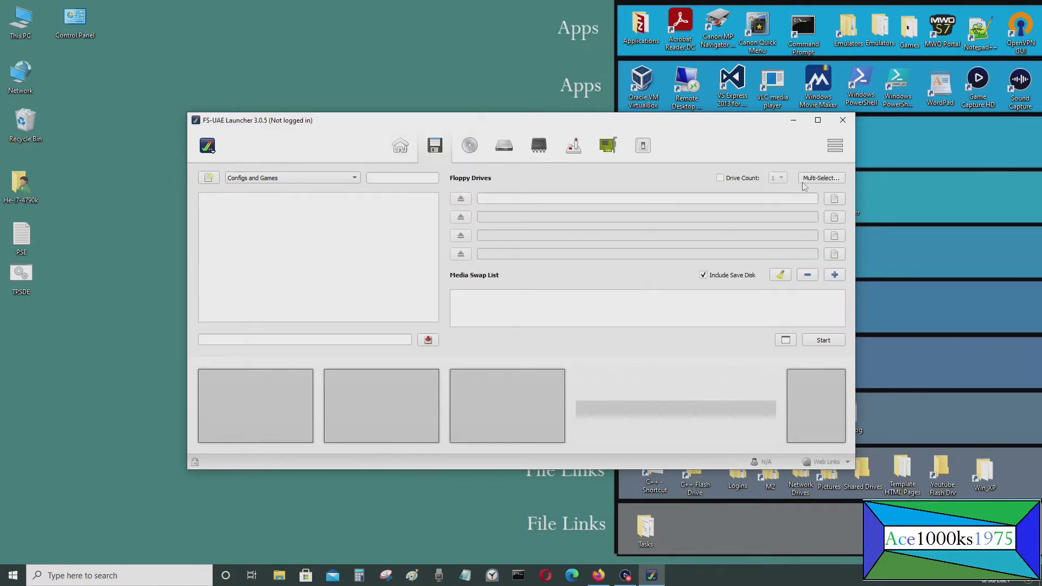
pyautogui.click(721, 179)
pyautogui.click(780, 179)
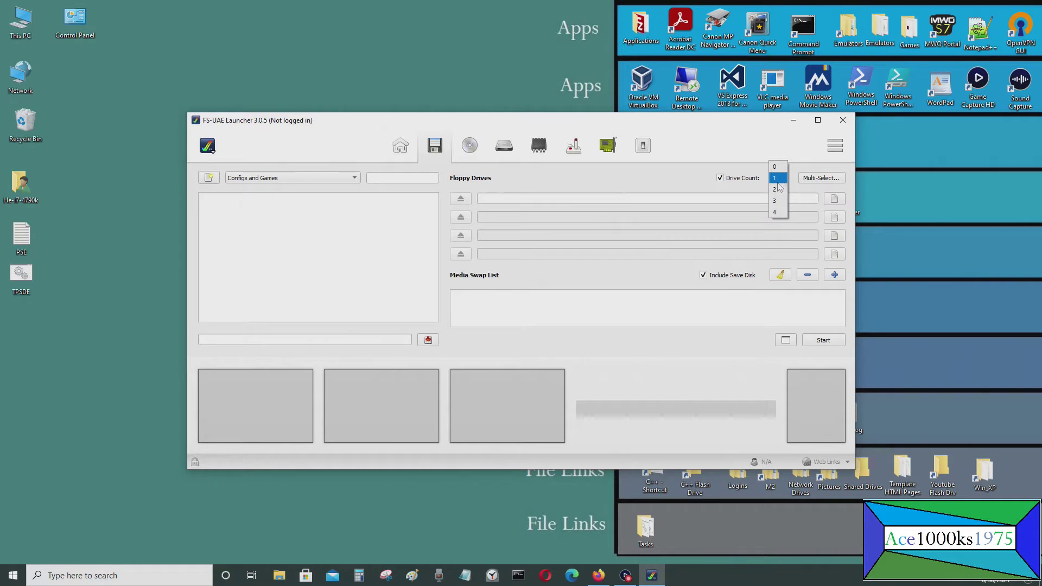
pyautogui.click(780, 216)
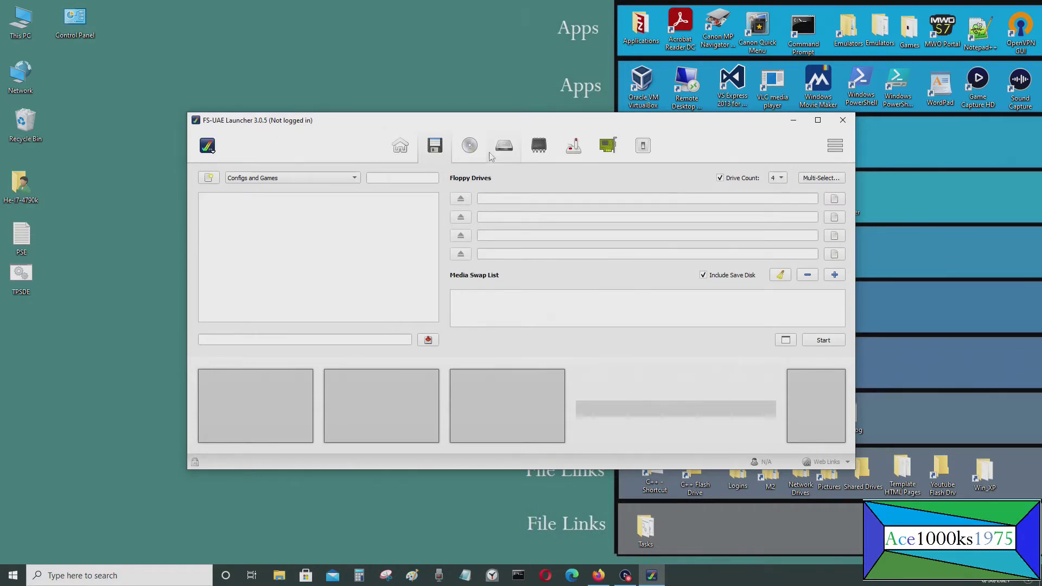
# - Enable the floppy drive speed override in the additional configuration and set it to Turbo
pyautogui.click(607, 147)
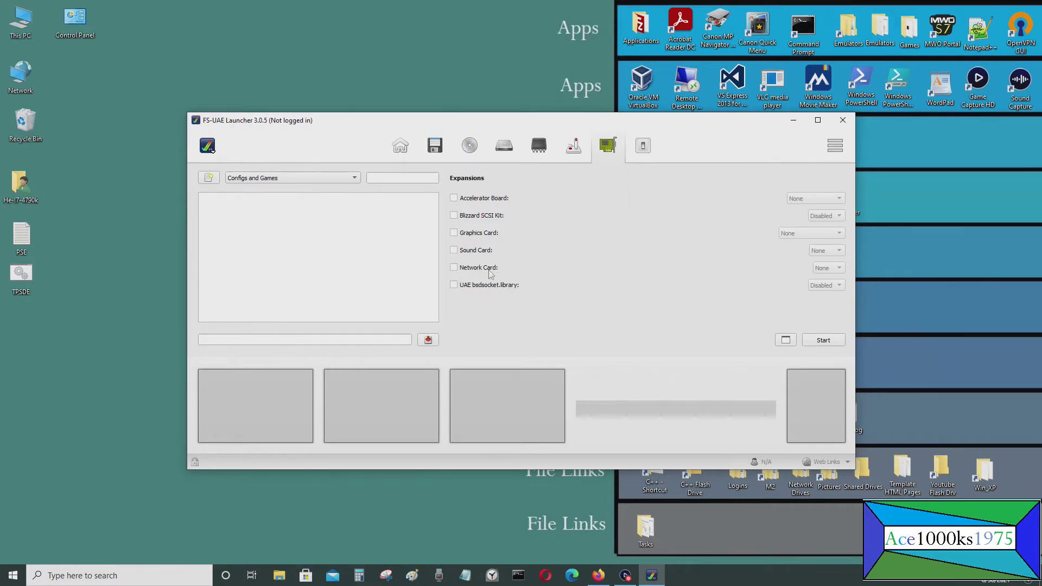
pyautogui.click(642, 148)
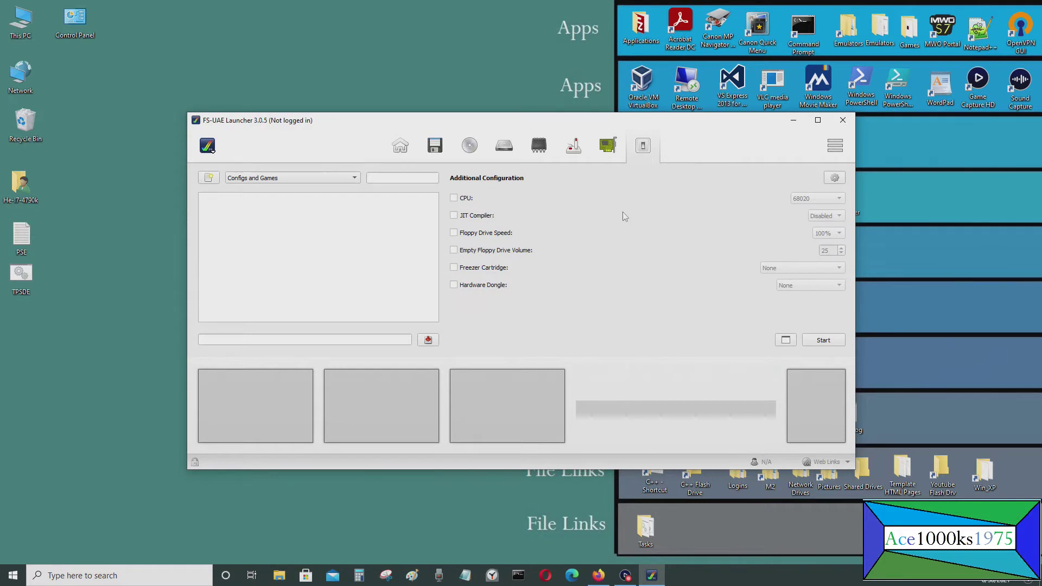
pyautogui.click(454, 233)
pyautogui.click(829, 234)
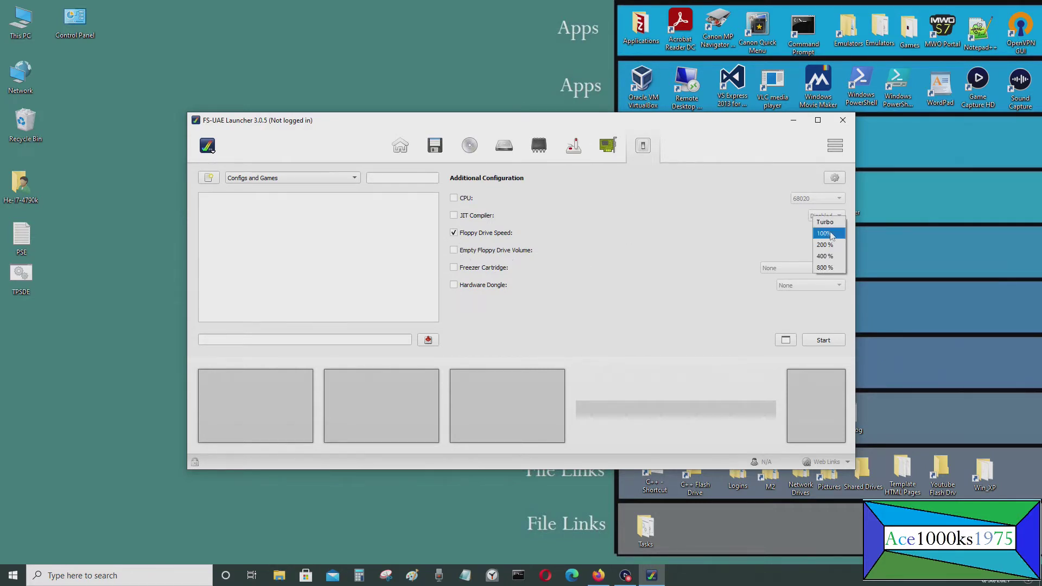
pyautogui.click(834, 223)
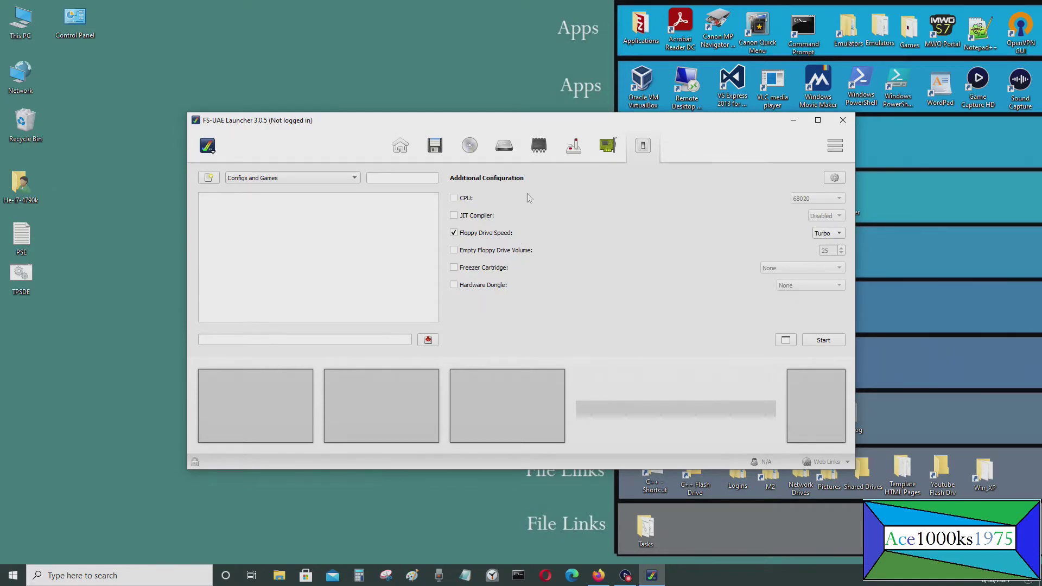
# - Select Default (Logitech Dual Action) as the host device for the Amiga Joystick port
pyautogui.click(606, 150)
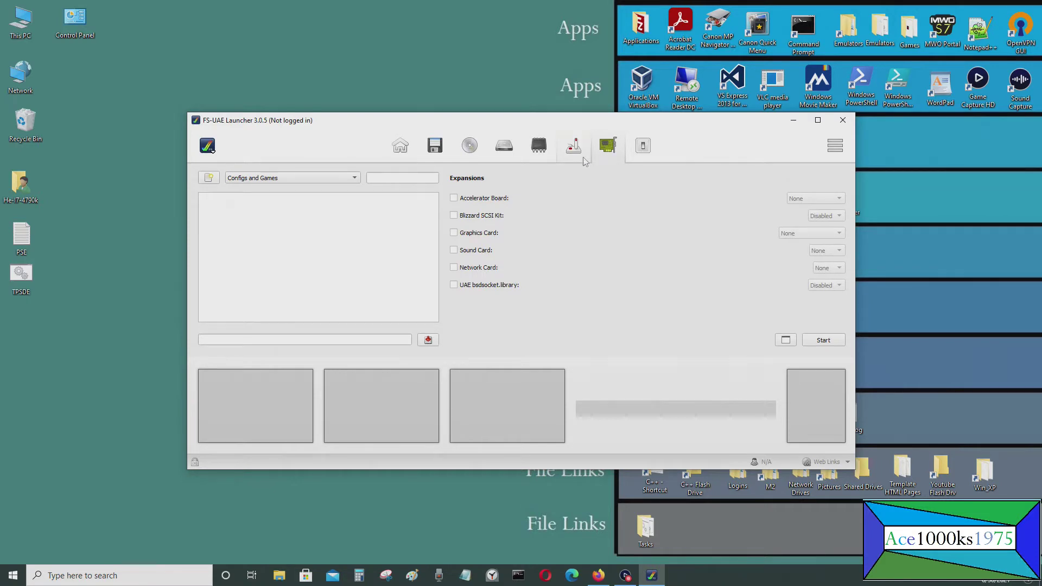
pyautogui.click(585, 157)
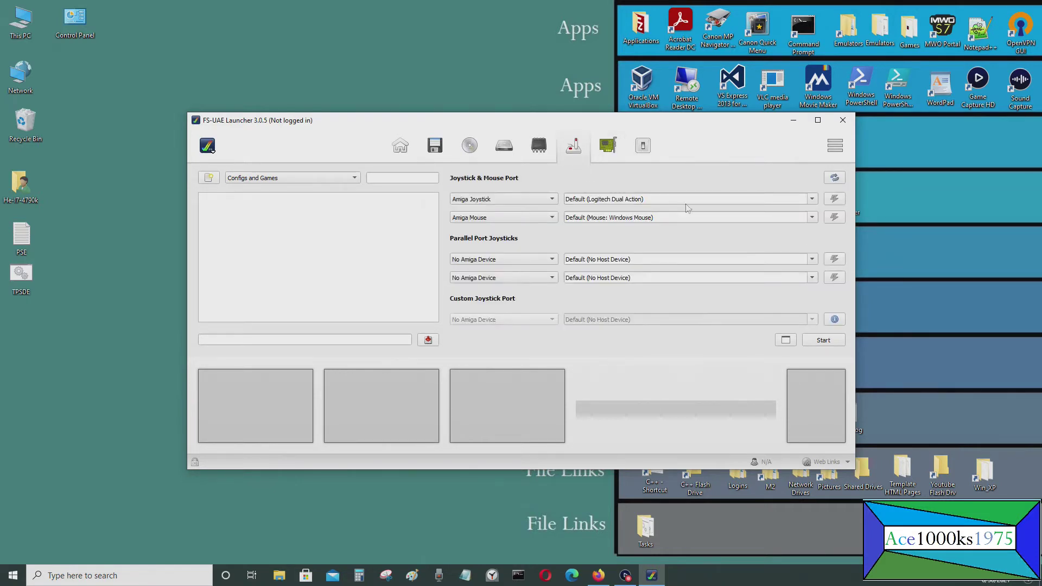
pyautogui.click(757, 201)
pyautogui.click(812, 201)
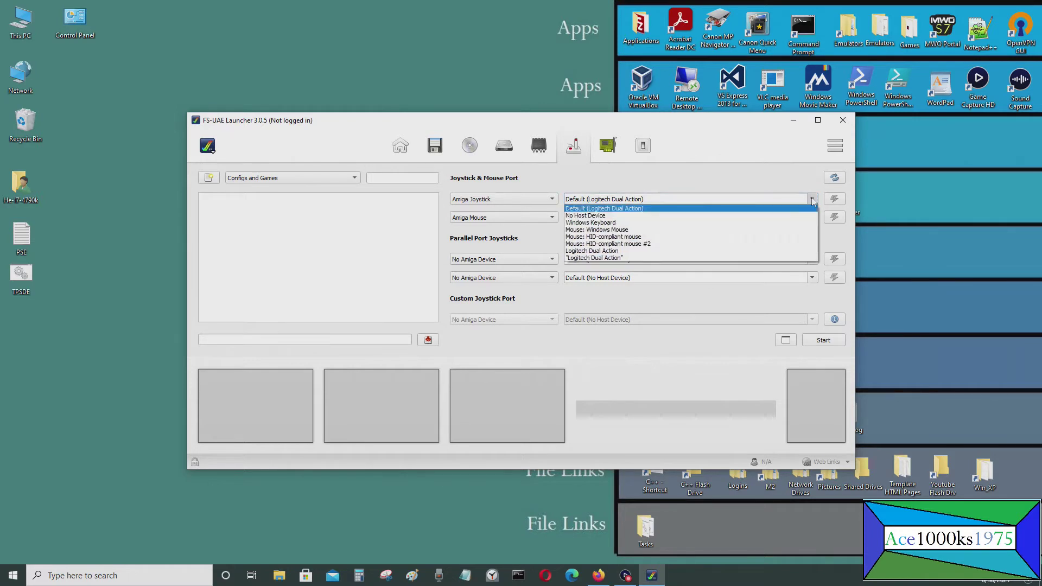
pyautogui.click(663, 210)
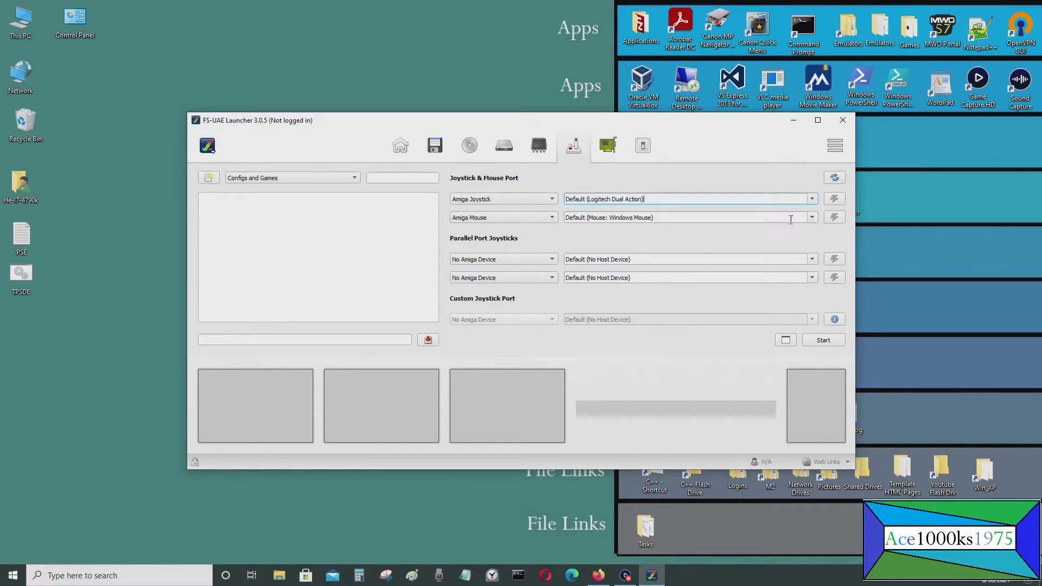
# - Enable the custom Chip RAM setting and choose its size, then return to the floppy drive settings
pyautogui.click(539, 153)
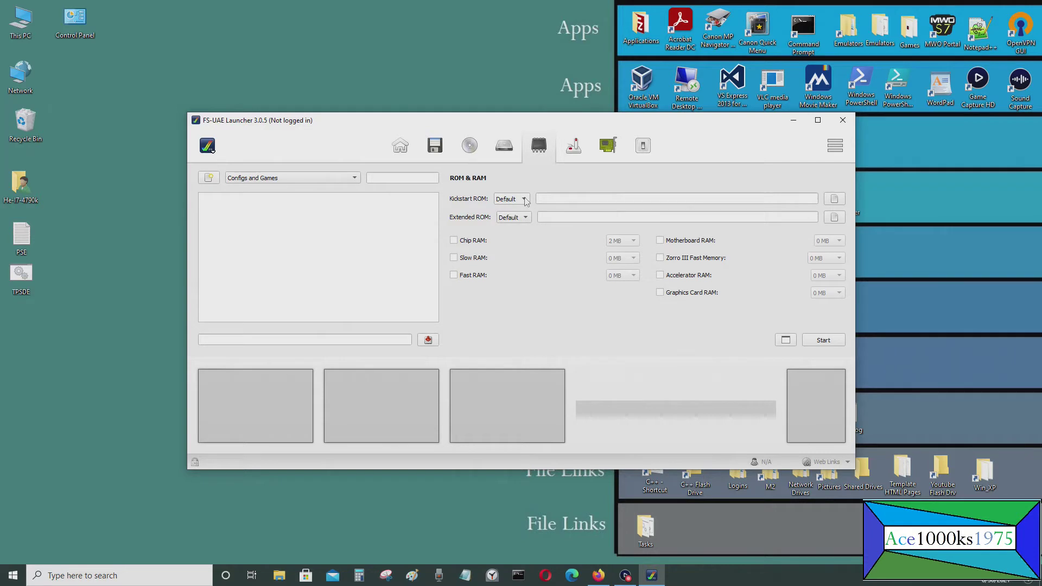
pyautogui.click(454, 240)
pyautogui.click(633, 240)
pyautogui.click(631, 264)
pyautogui.click(434, 148)
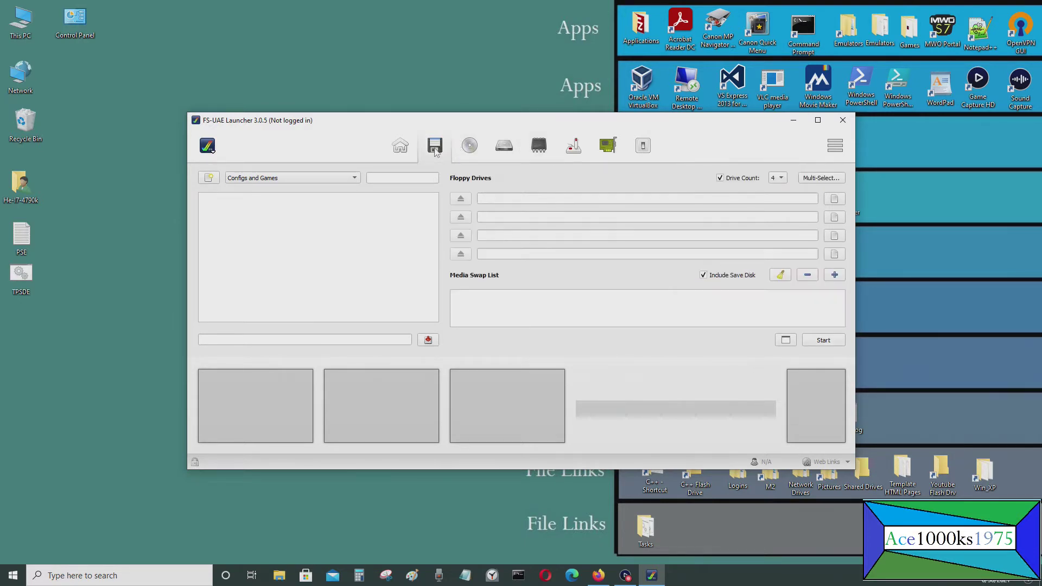
# - Examine the Logitech Dual Action button mapping and device types in the launcher's controller settings, closing the mapping window without saving
pyautogui.click(209, 153)
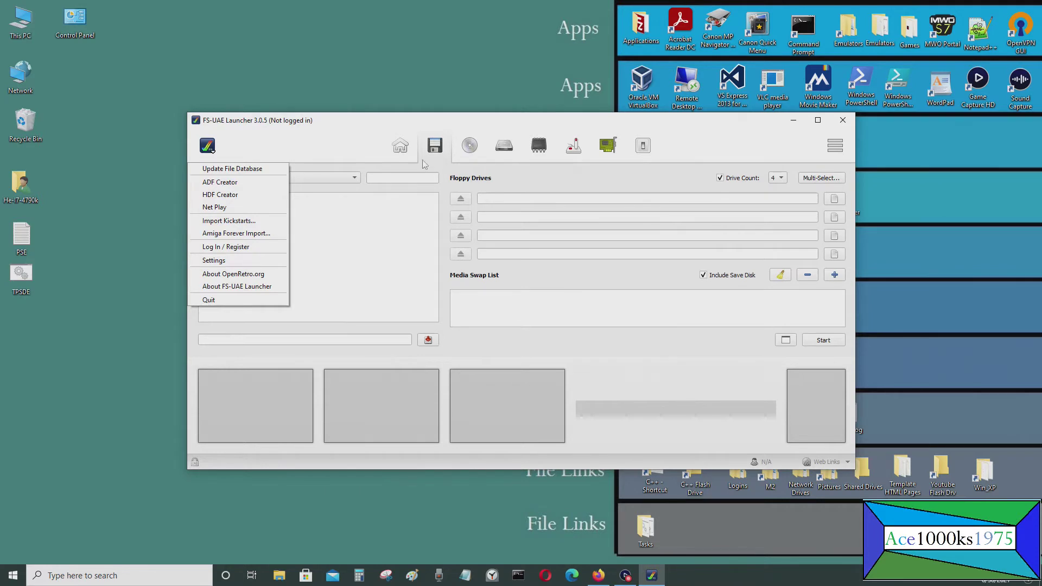
pyautogui.click(266, 265)
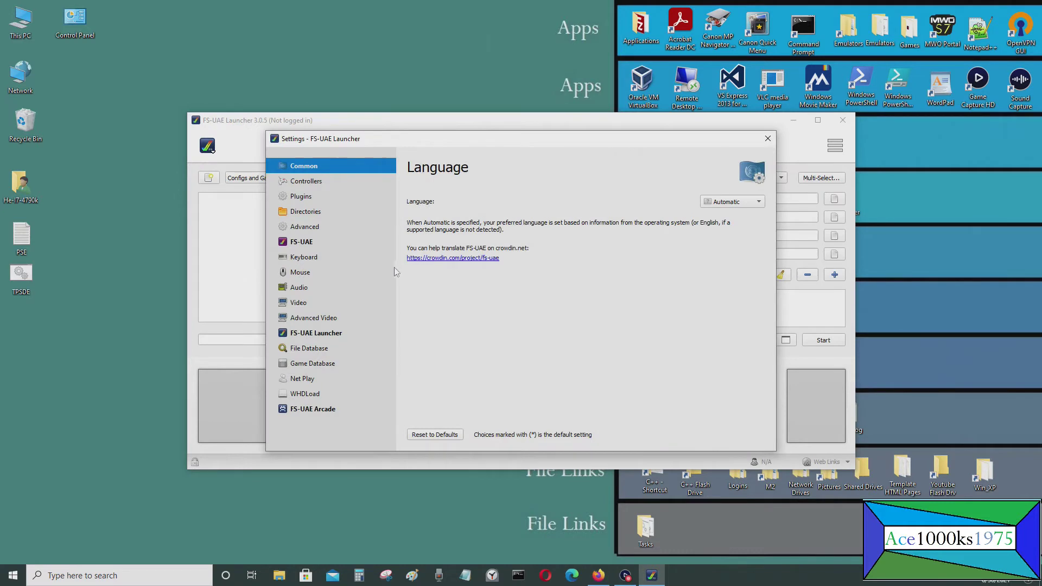
pyautogui.click(300, 180)
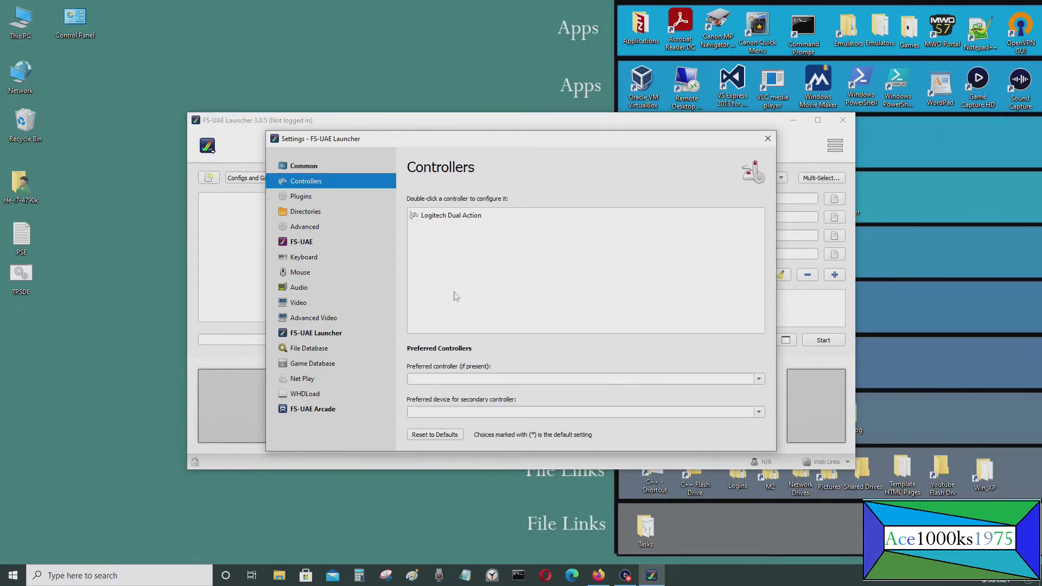
pyautogui.click(448, 217)
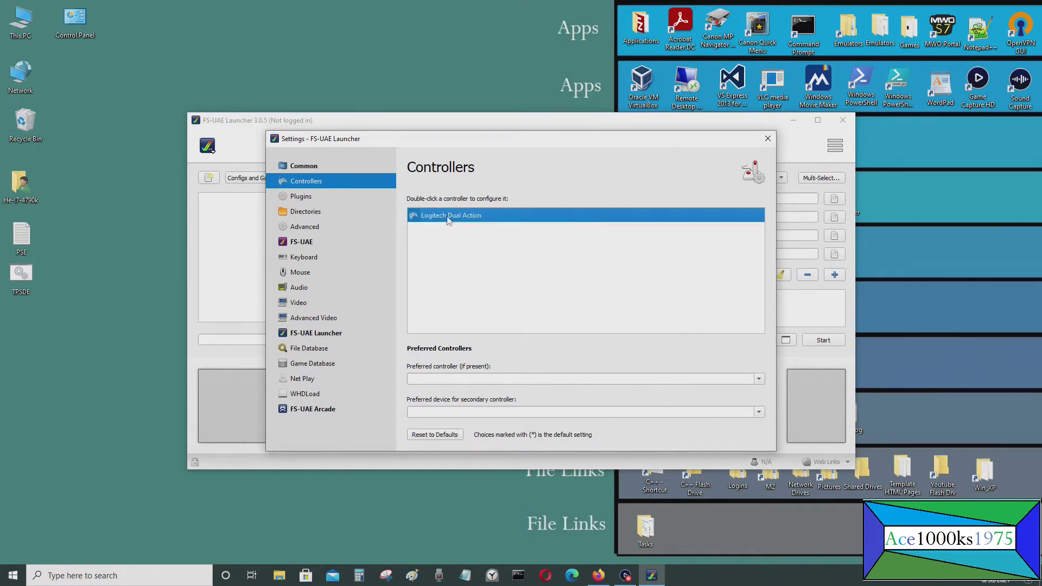
pyautogui.doubleClick(448, 217)
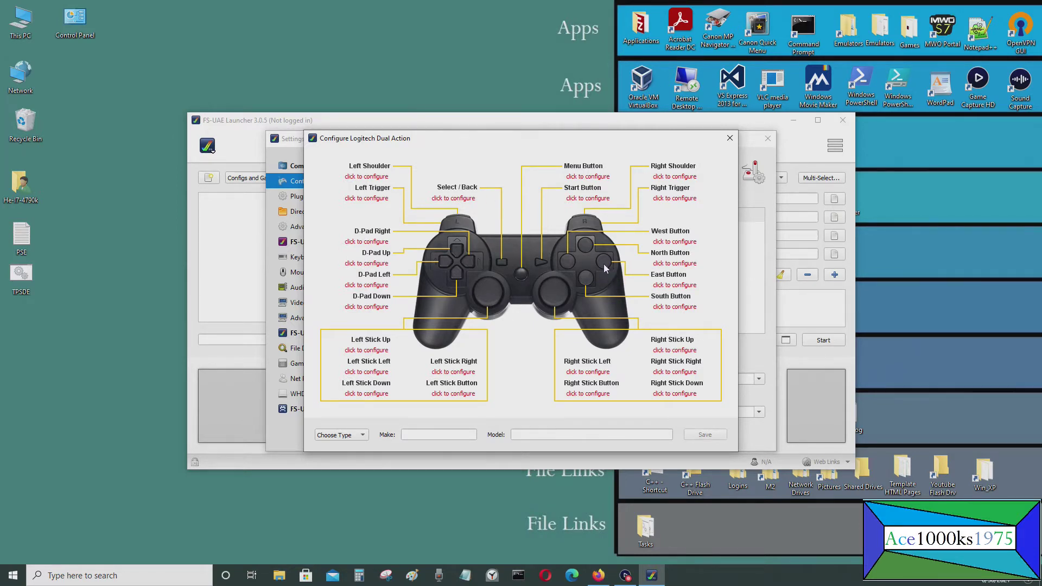
pyautogui.click(661, 265)
pyautogui.click(363, 436)
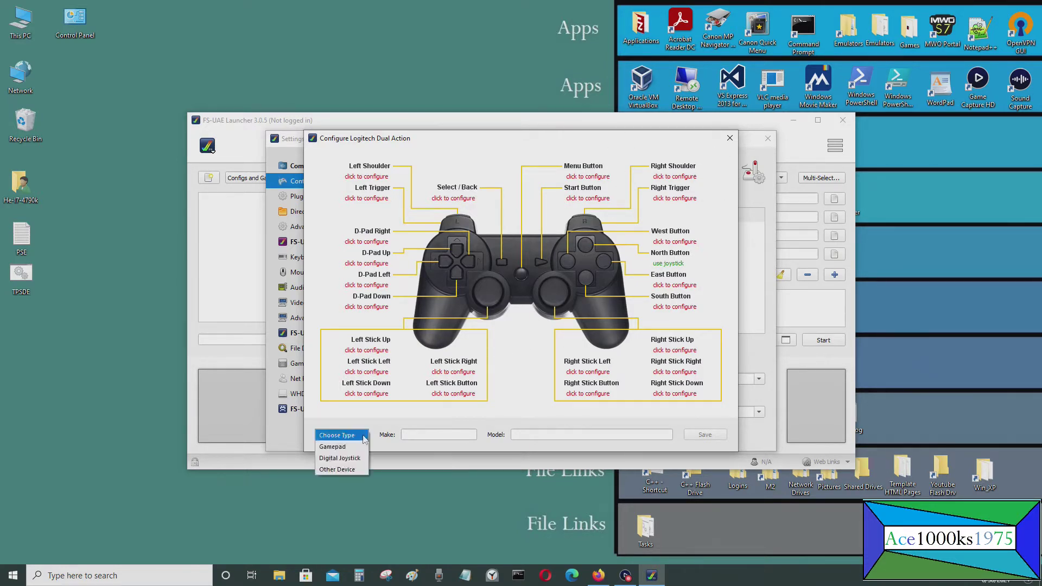
pyautogui.click(355, 440)
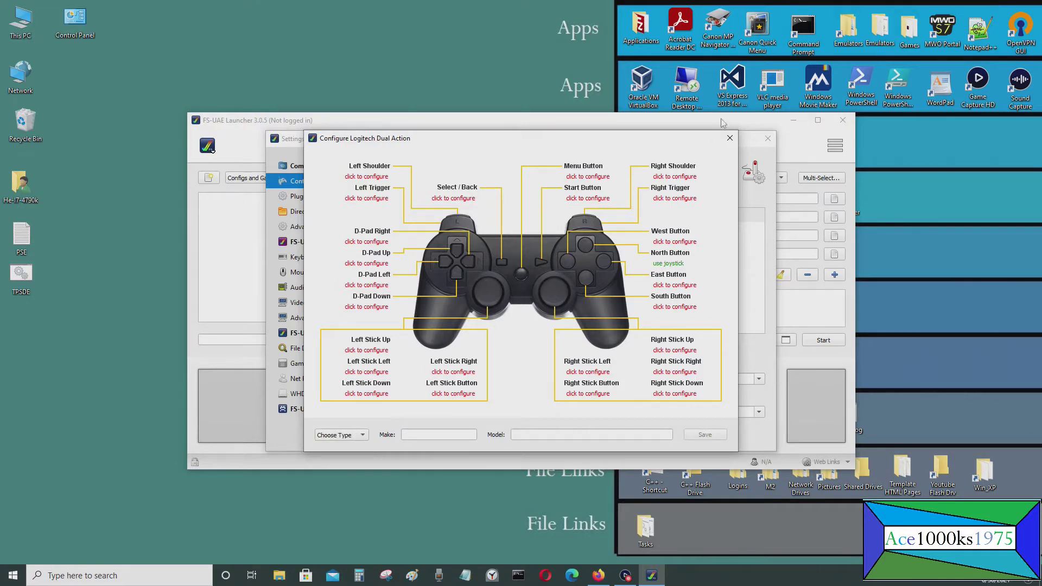
pyautogui.click(730, 138)
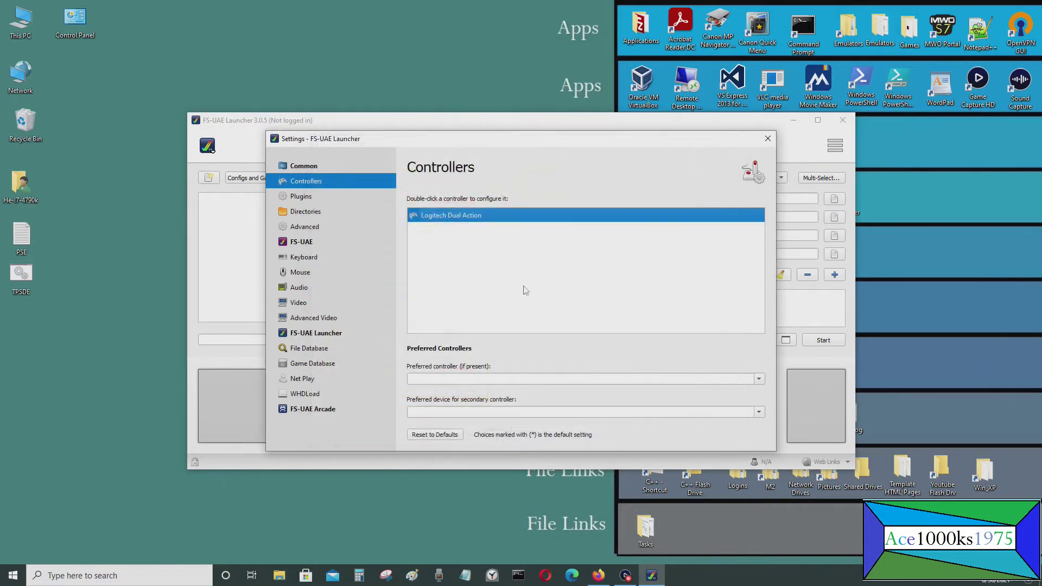
# - Review the remaining launcher settings, from Plugins and Directories through Keyboard, Video, Advanced Video and FS-UAE Launcher, and close the settings
pyautogui.click(301, 199)
pyautogui.click(300, 216)
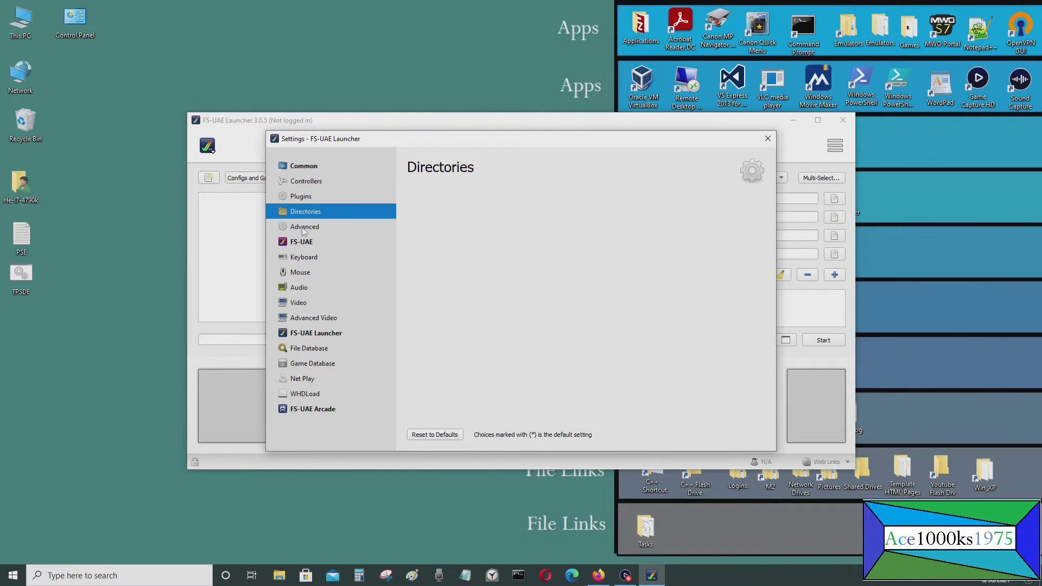
pyautogui.click(304, 227)
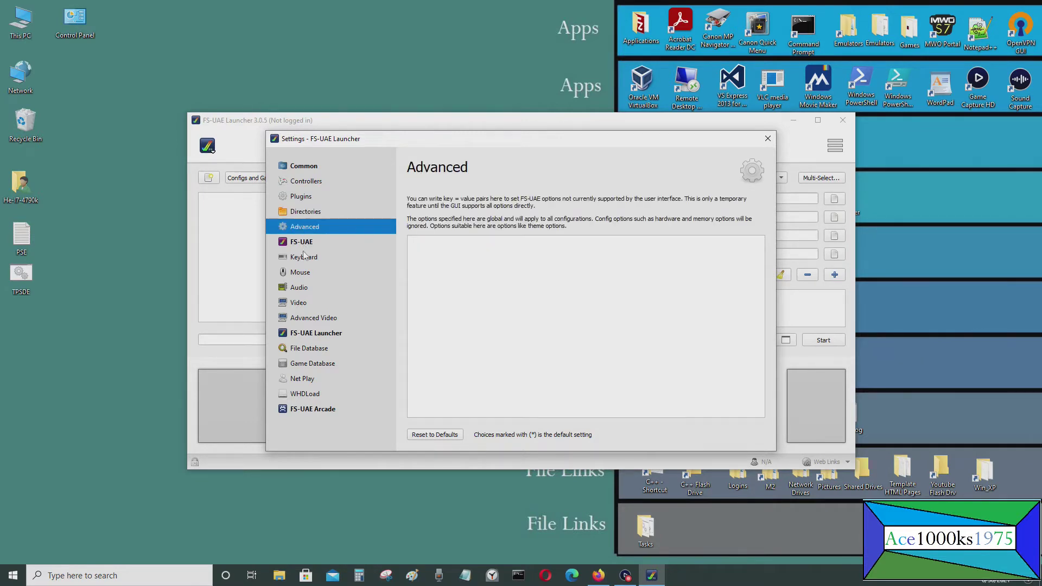
pyautogui.click(303, 242)
pyautogui.click(304, 258)
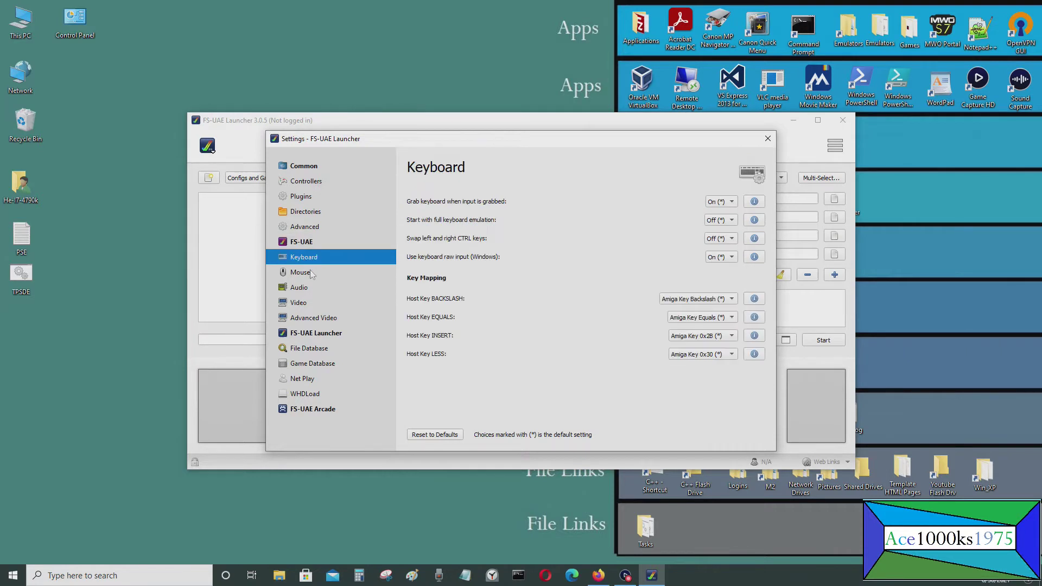
pyautogui.click(300, 304)
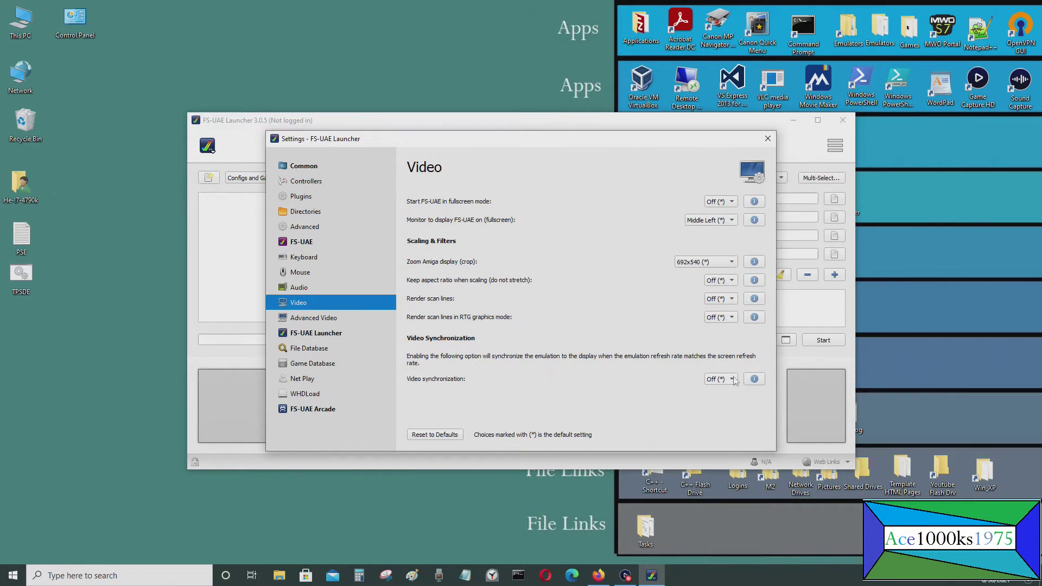
pyautogui.click(299, 319)
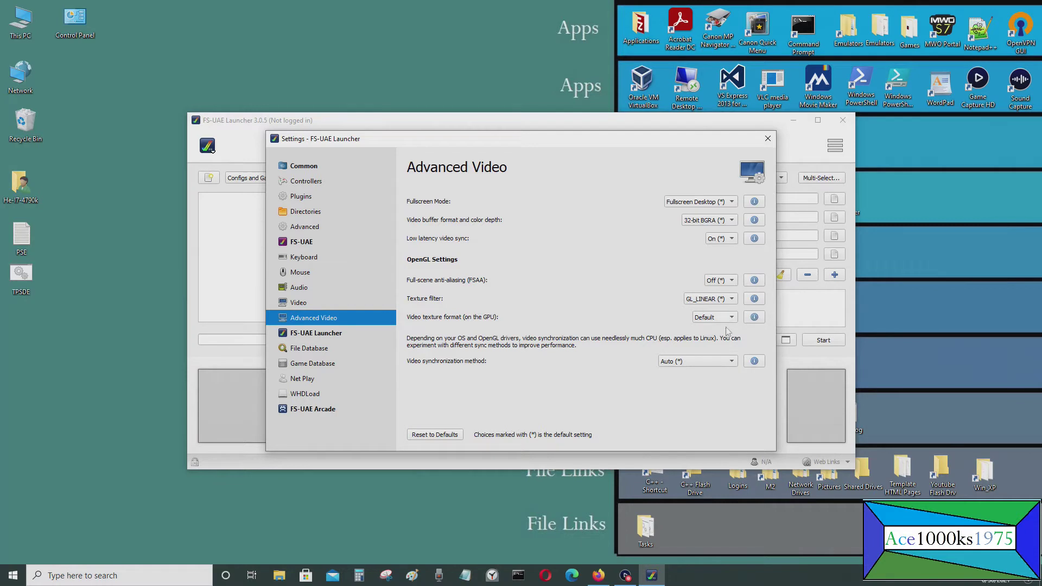
pyautogui.click(319, 334)
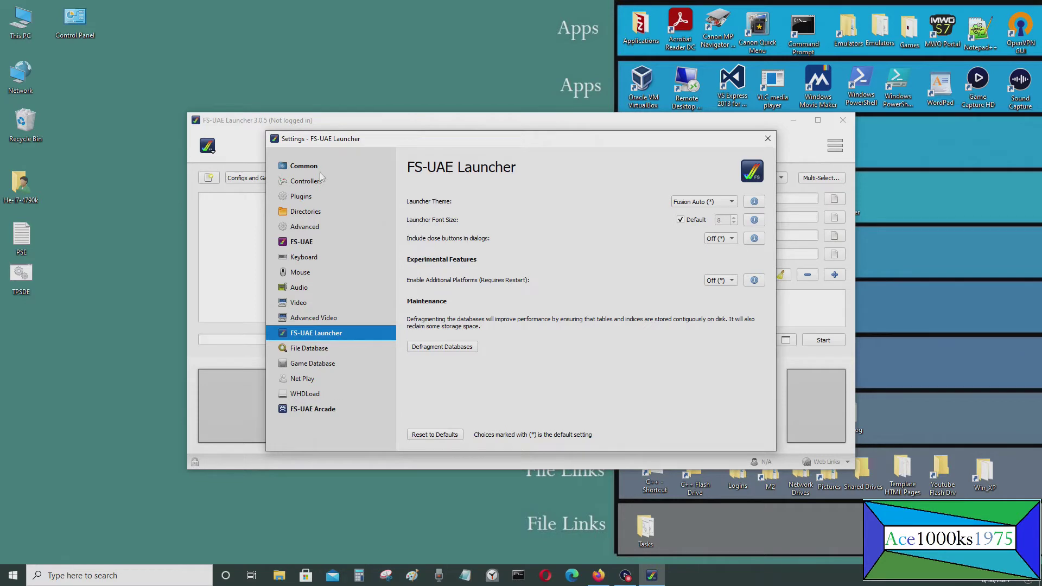
pyautogui.click(767, 139)
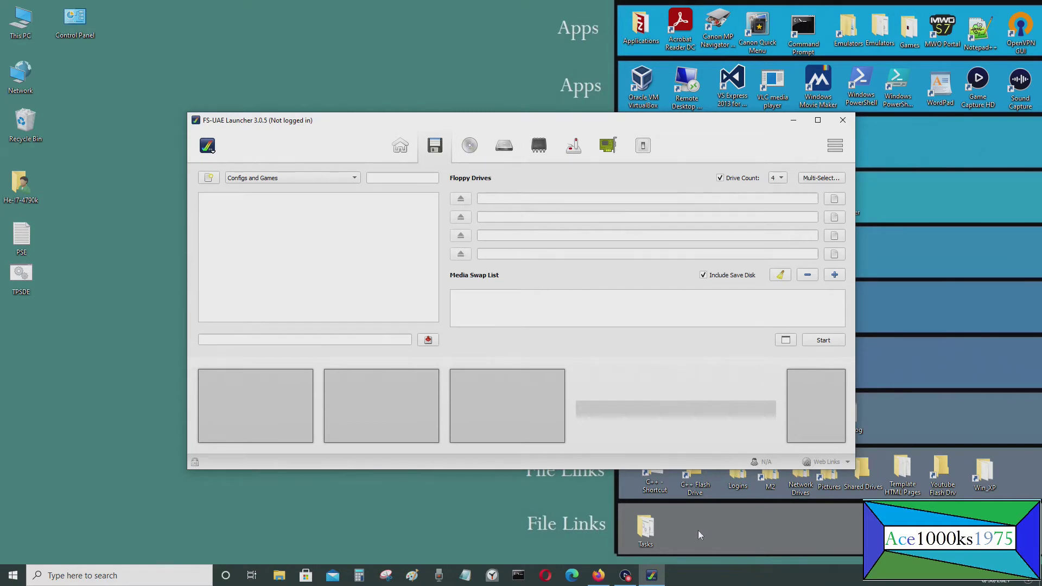
# - Switch to Firefox, go back to the FS-UAE home page and look it over
pyautogui.click(599, 576)
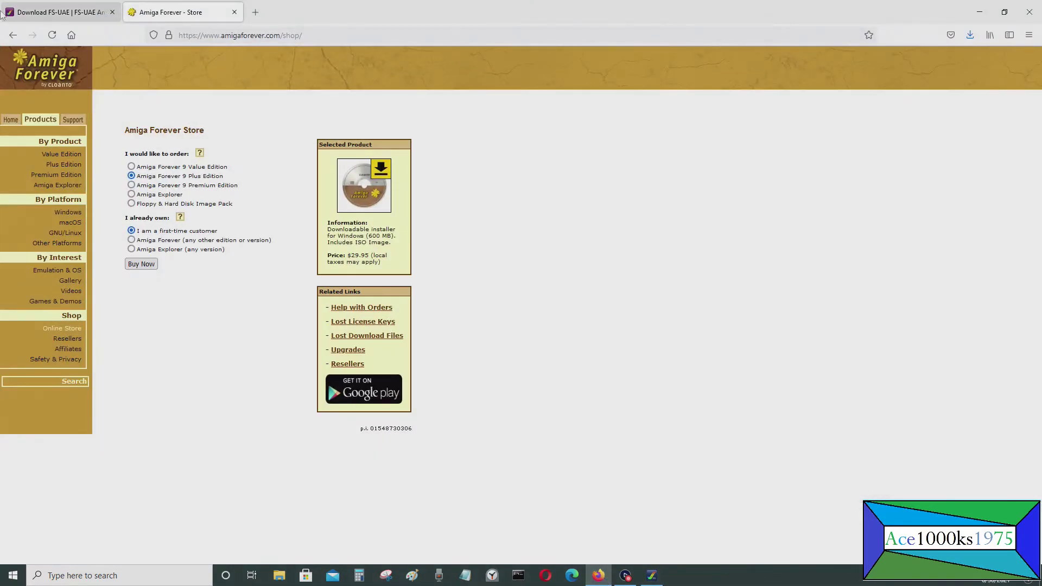
pyautogui.click(39, 9)
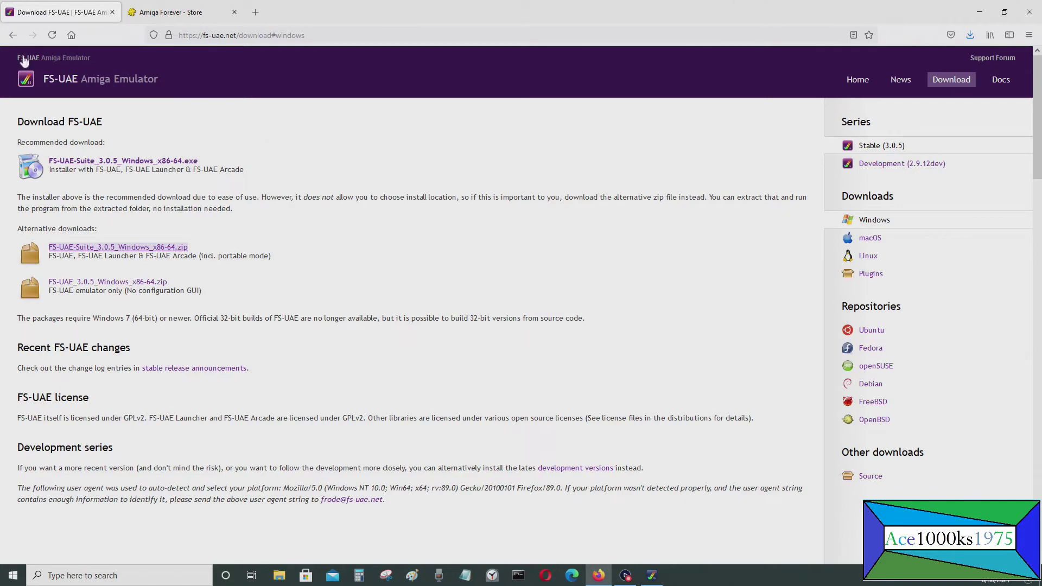
pyautogui.click(13, 36)
pyautogui.click(13, 35)
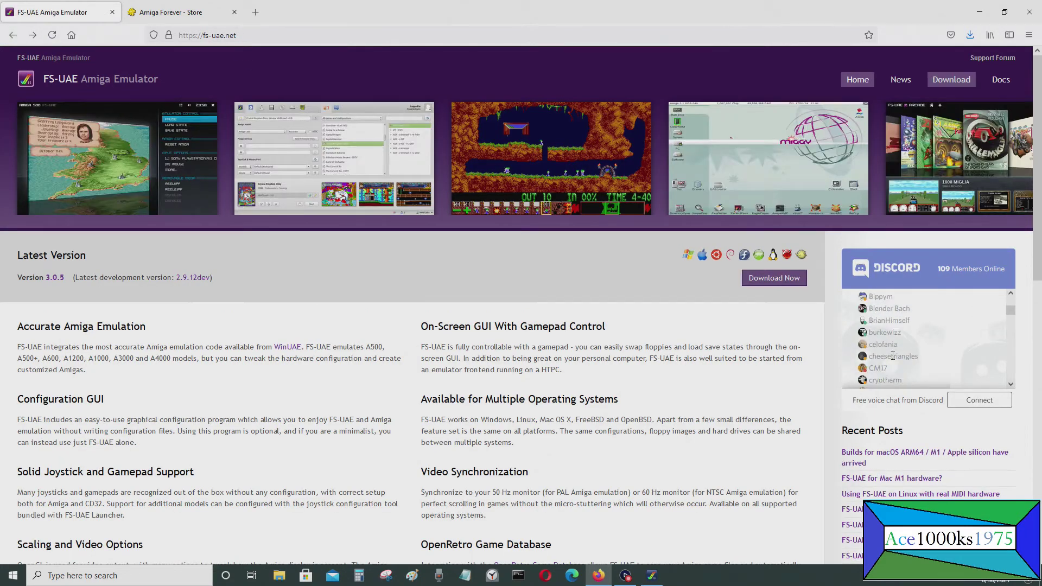
pyautogui.scroll(-4, 893, 356)
pyautogui.scroll(4, 922, 272)
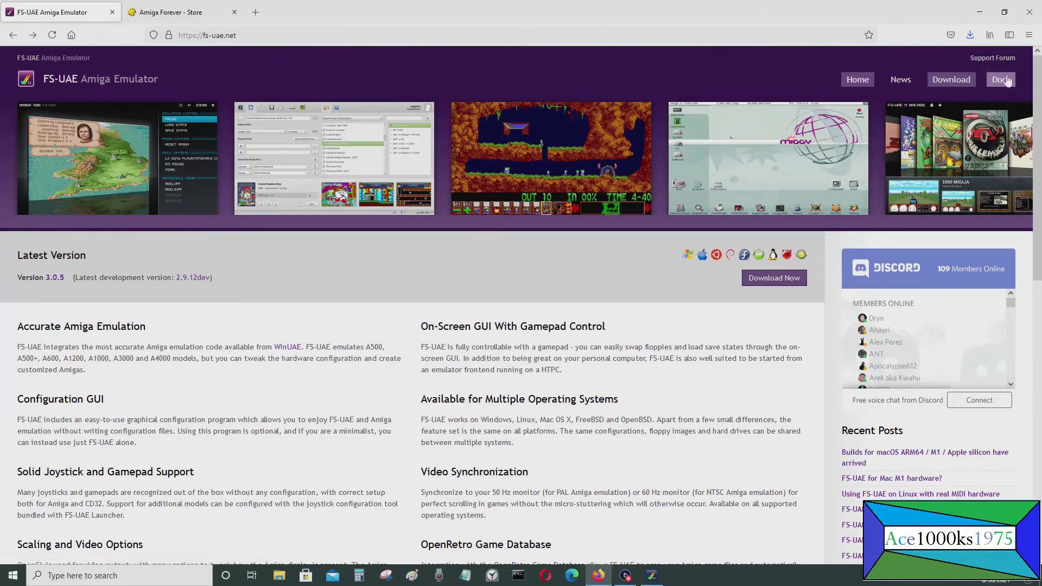
# - Open the FS-UAE documentation page and look through its list of help topics
pyautogui.click(1001, 79)
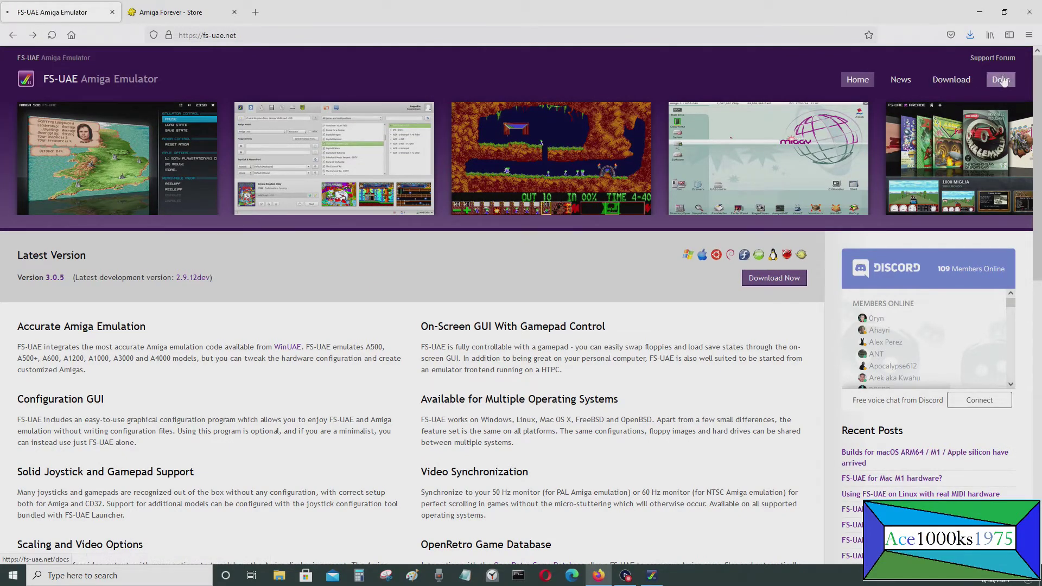
pyautogui.scroll(-3, 966, 207)
pyautogui.scroll(-15, 959, 217)
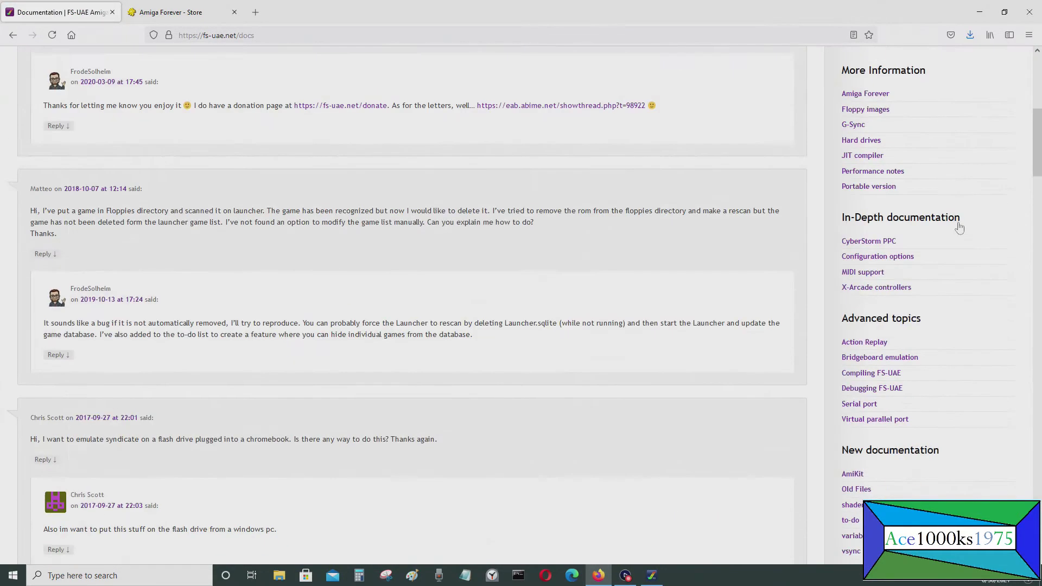
pyautogui.scroll(6, 959, 230)
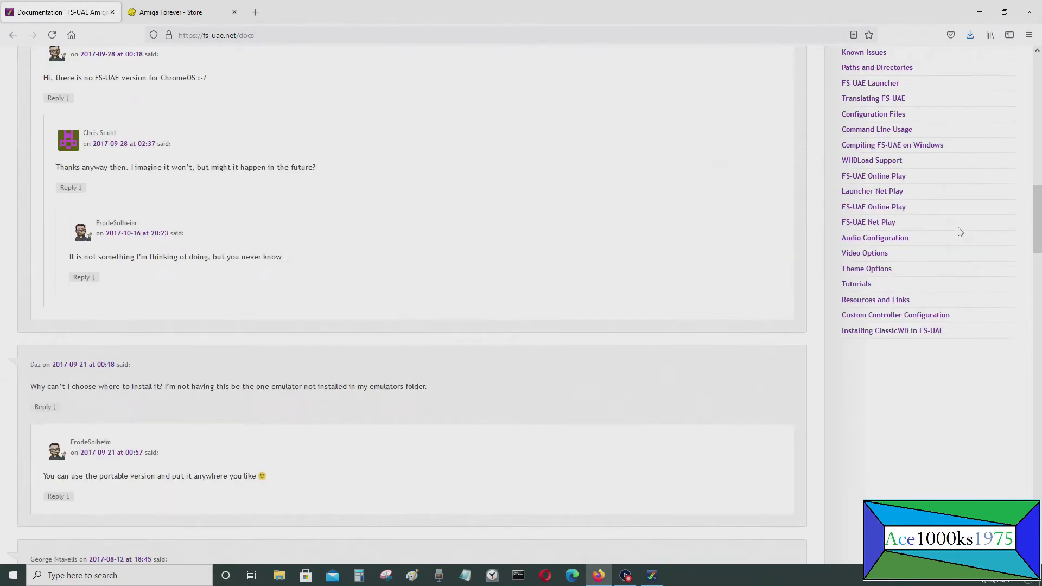
# - Open the Theme Options documentation page and look through how custom themes, colors and overlay images are configured
pyautogui.click(879, 439)
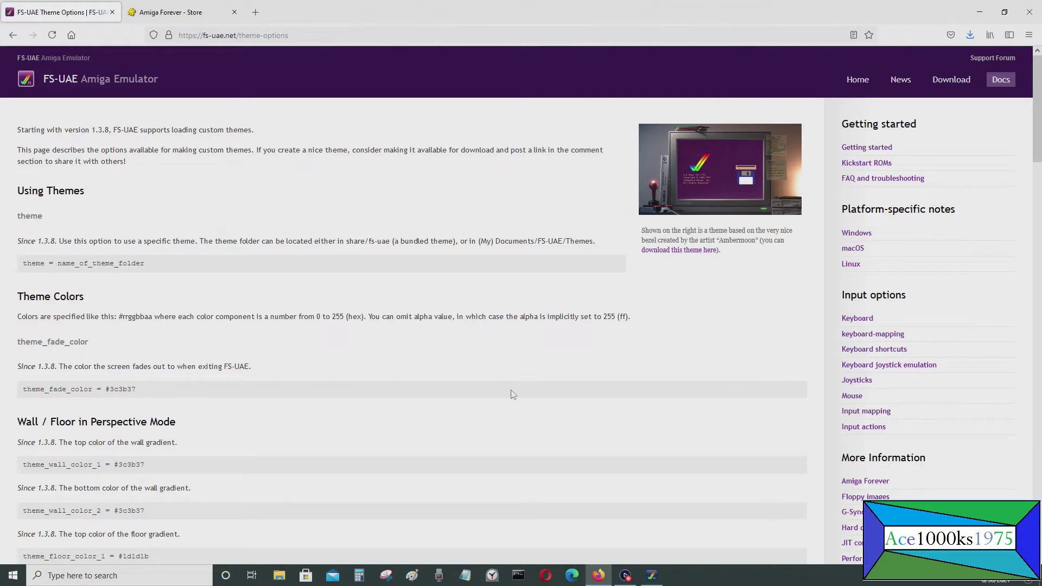
pyautogui.scroll(-12, 682, 344)
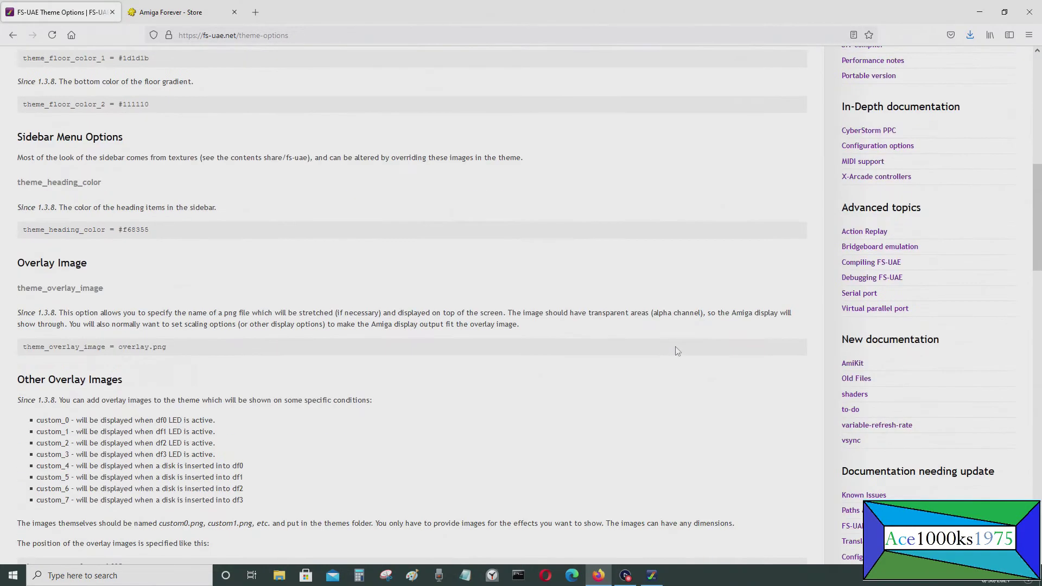
pyautogui.scroll(-5, 677, 351)
pyautogui.scroll(17, 677, 351)
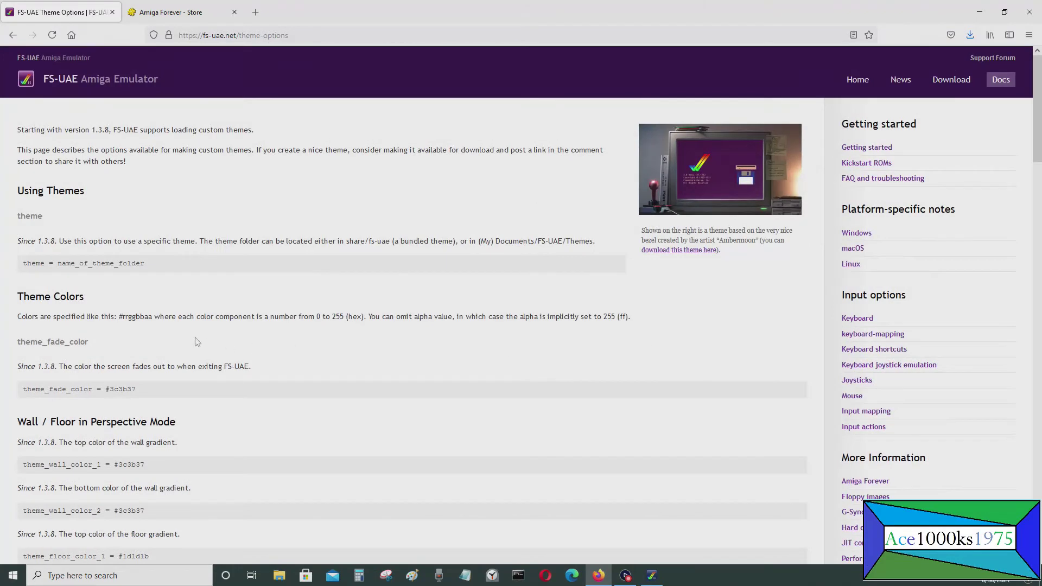
# - Open the Ambermoon bezel theme's download page and save 1084x_night_wall_white_1.0.zip
pyautogui.click(679, 252)
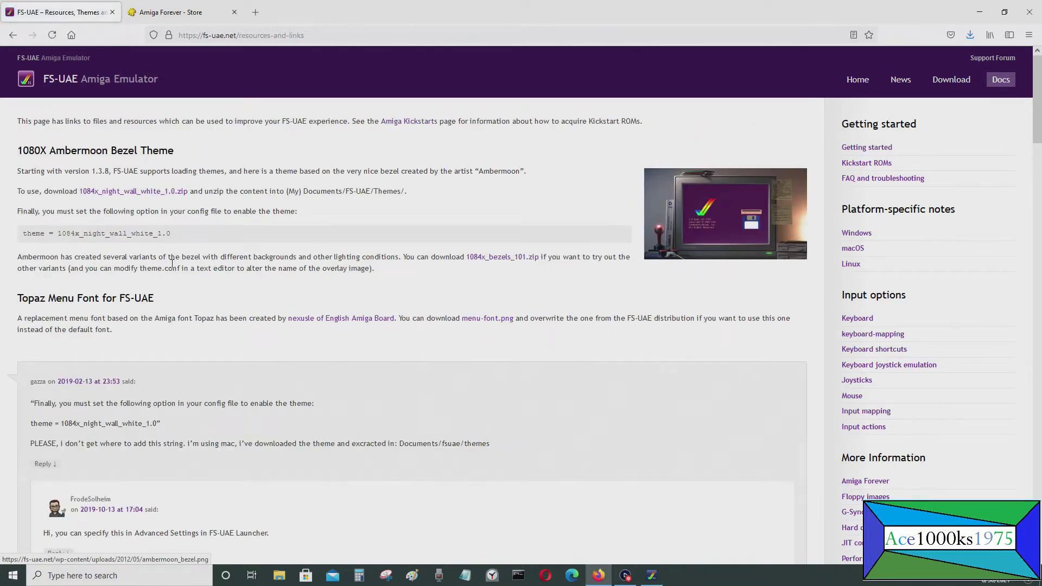
pyautogui.click(123, 192)
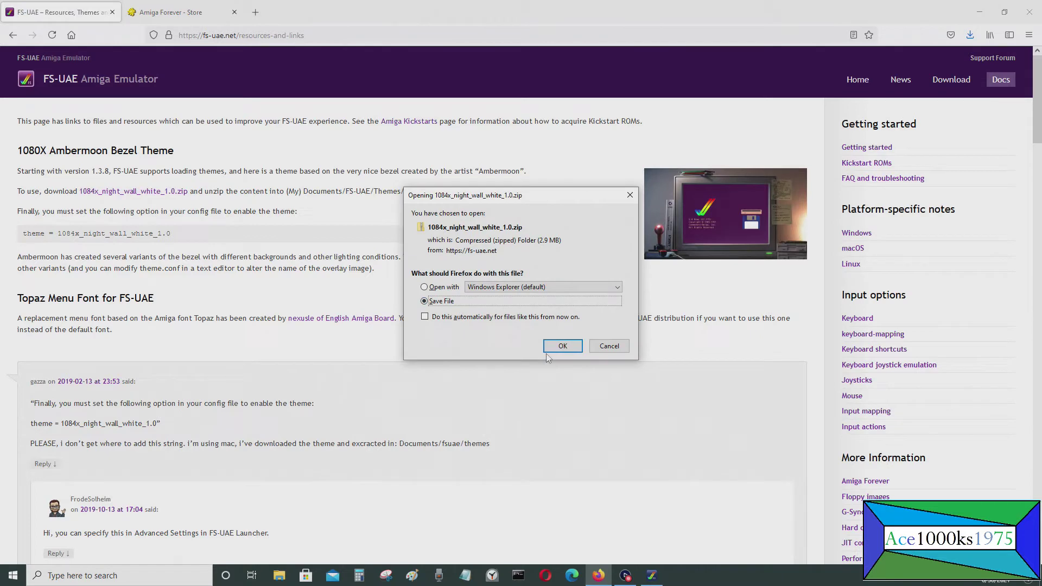
pyautogui.click(562, 346)
# - Minimize Firefox, open the Emulator\Amiga folder on DRIVE 1 (D:) in File Explorer, and arrange the launcher and folder windows
pyautogui.click(979, 12)
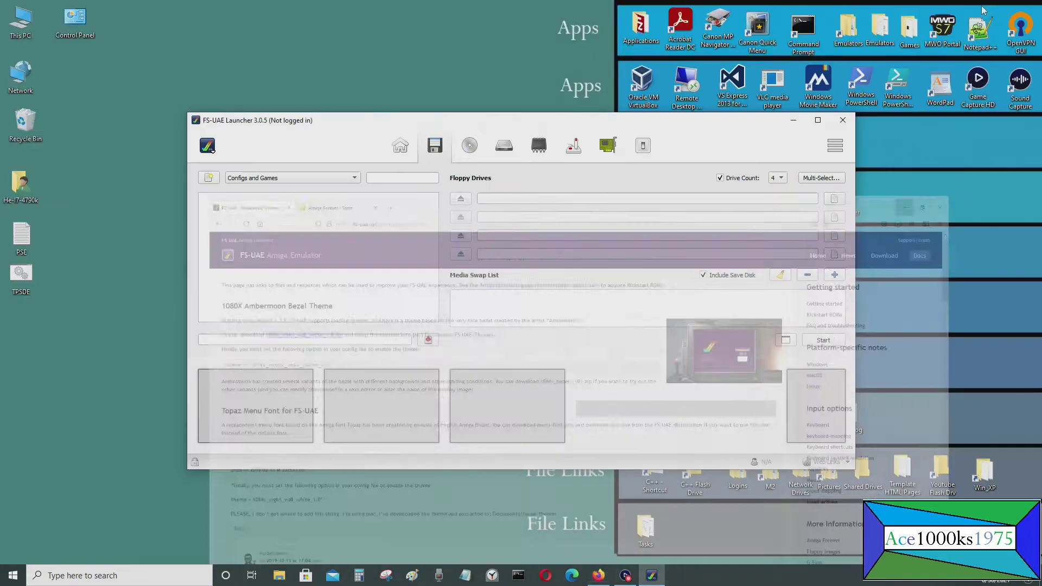
pyautogui.moveTo(635, 124); pyautogui.dragTo(818, 214)
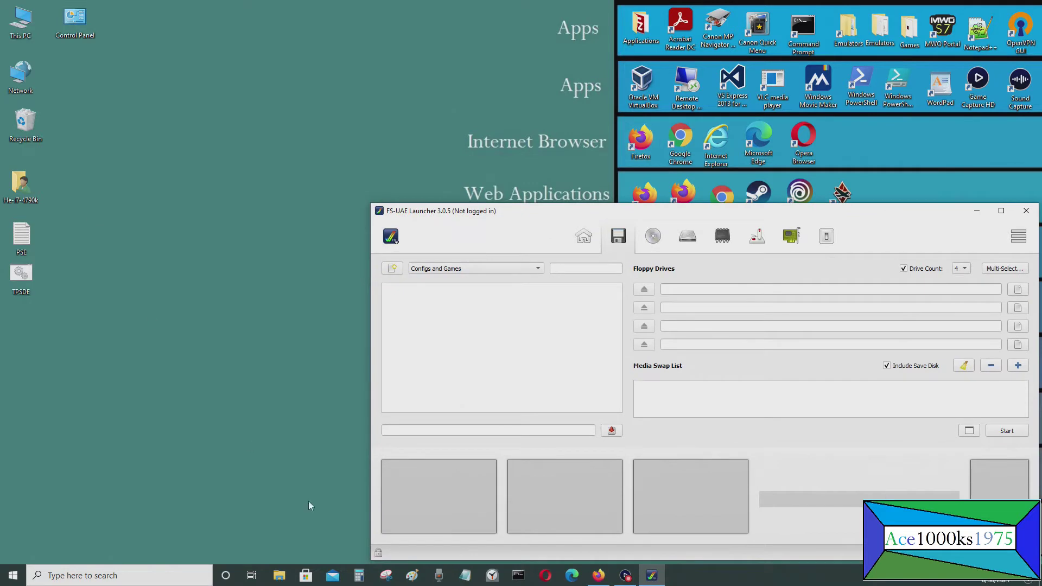
pyautogui.click(279, 575)
pyautogui.scroll(-1, 350, 434)
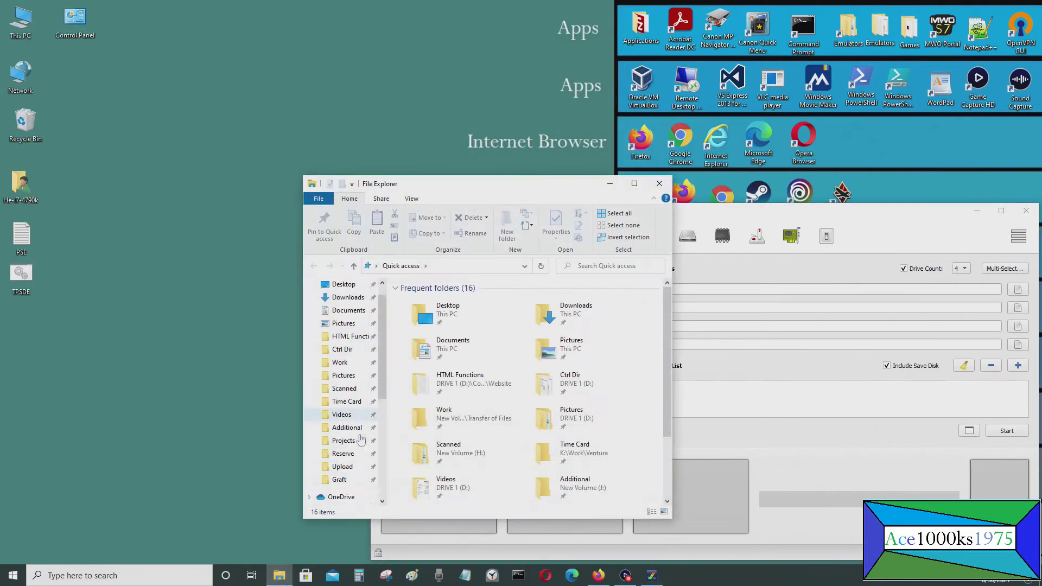
pyautogui.scroll(-3, 361, 455)
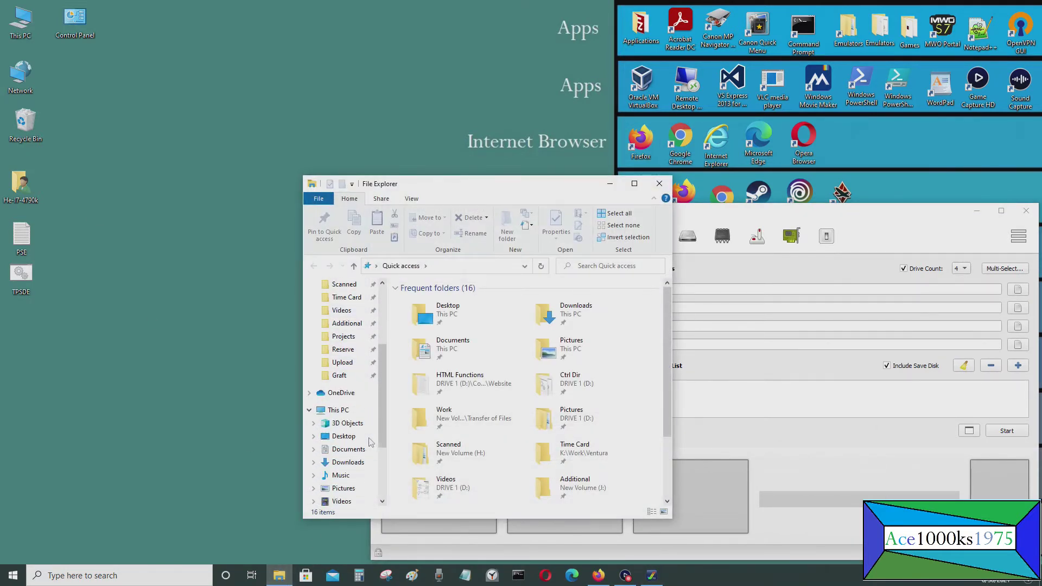
pyautogui.scroll(4, 368, 443)
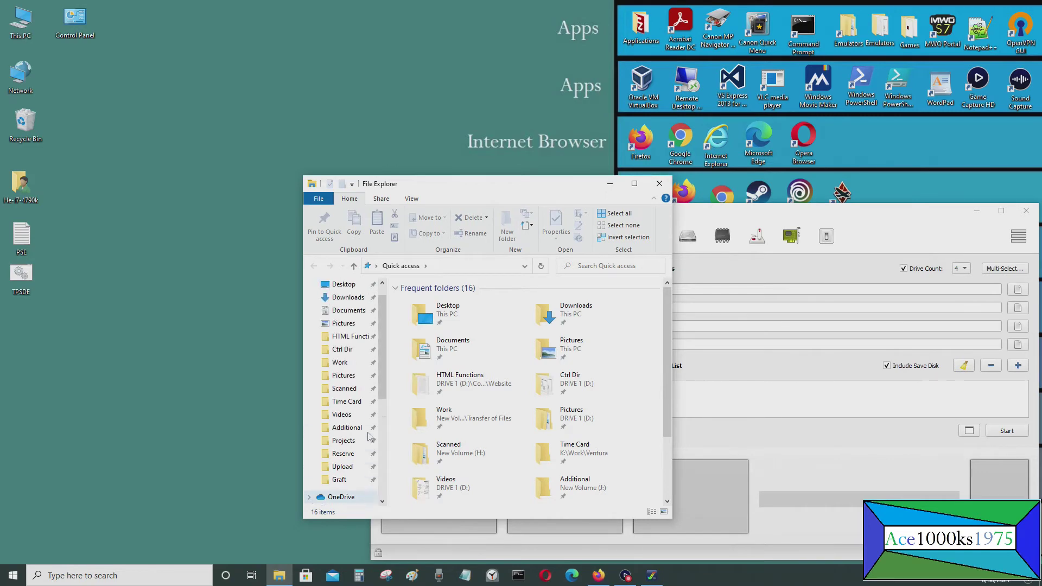
pyautogui.scroll(-2, 366, 440)
pyautogui.scroll(-3, 367, 439)
pyautogui.click(347, 453)
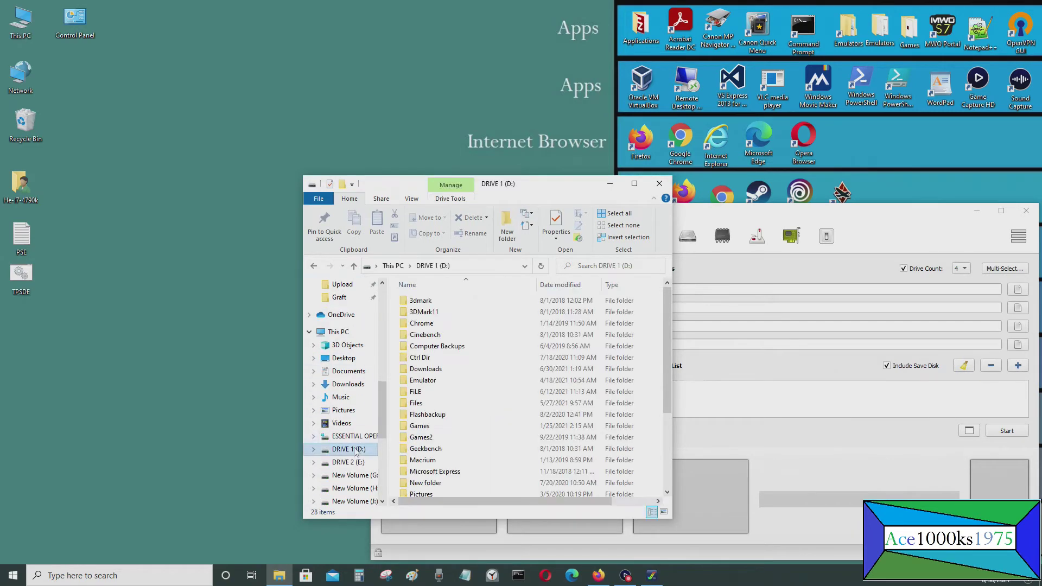
pyautogui.doubleClick(429, 380)
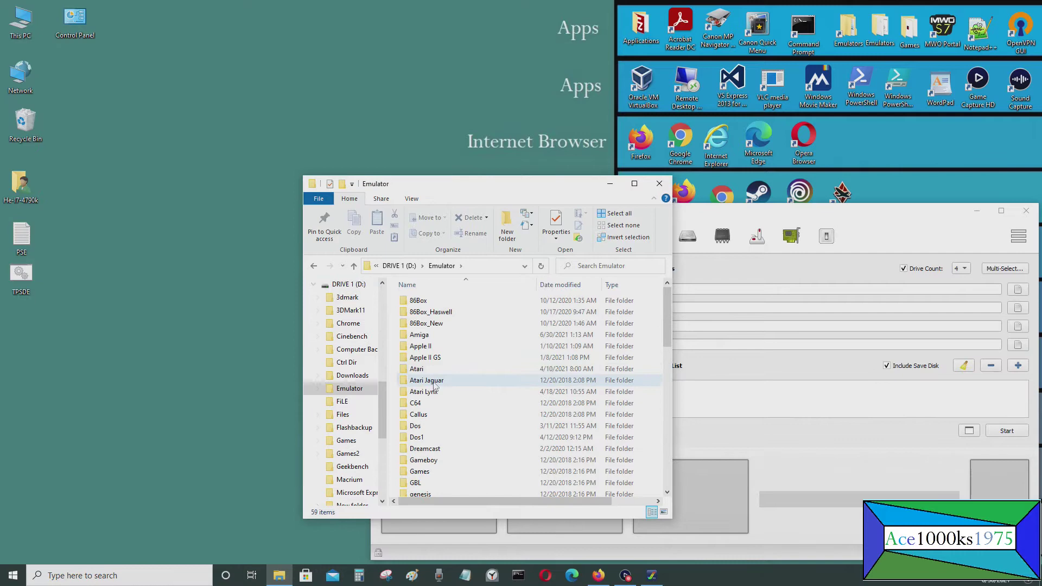
pyautogui.doubleClick(441, 338)
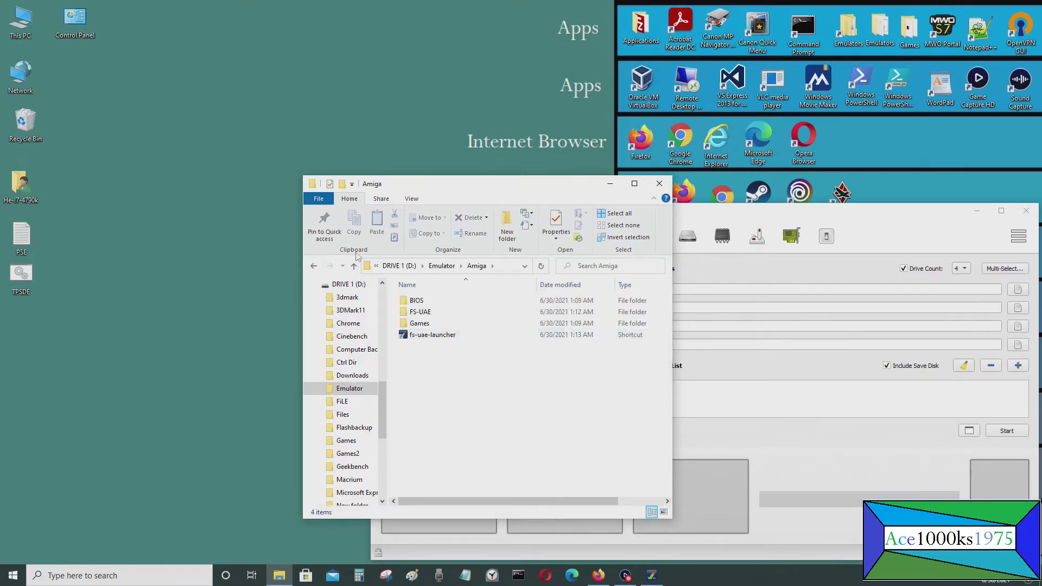
pyautogui.moveTo(504, 194); pyautogui.dragTo(867, 33)
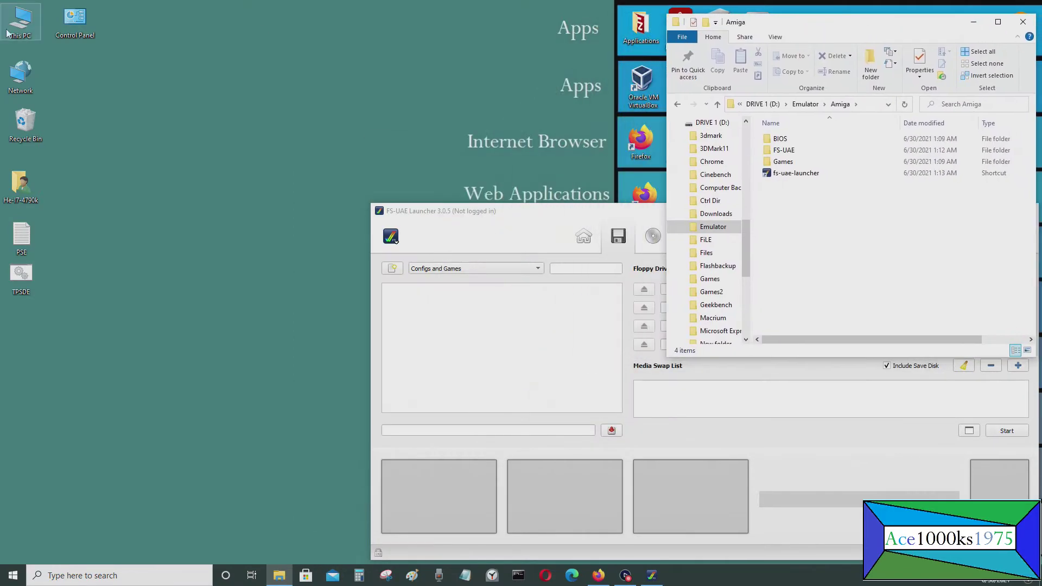
# - Open the Downloads folder on DRIVE 1 (D:) in a second File Explorer window and move it aside
pyautogui.doubleClick(21, 23)
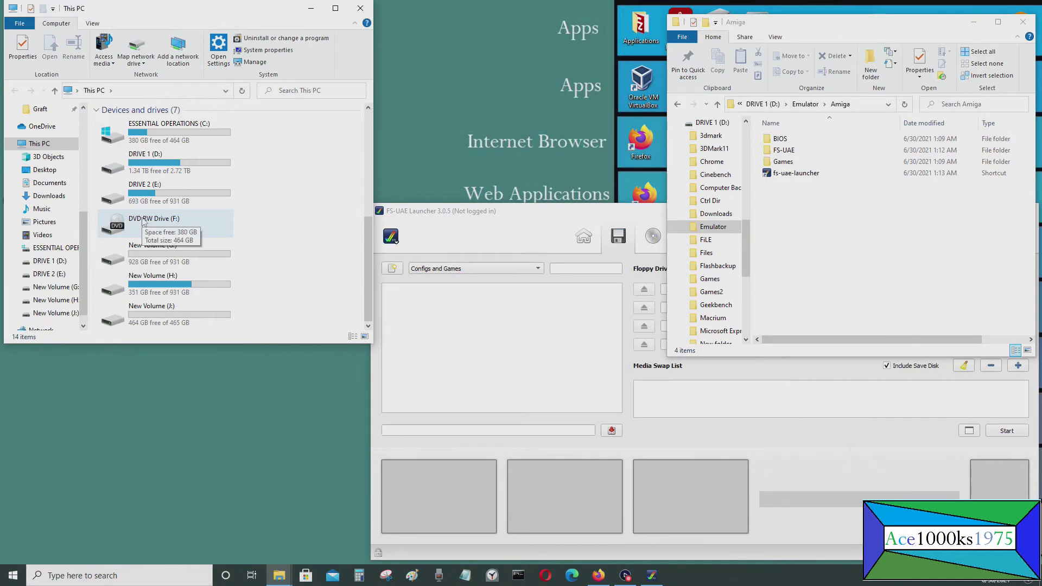
pyautogui.doubleClick(174, 242)
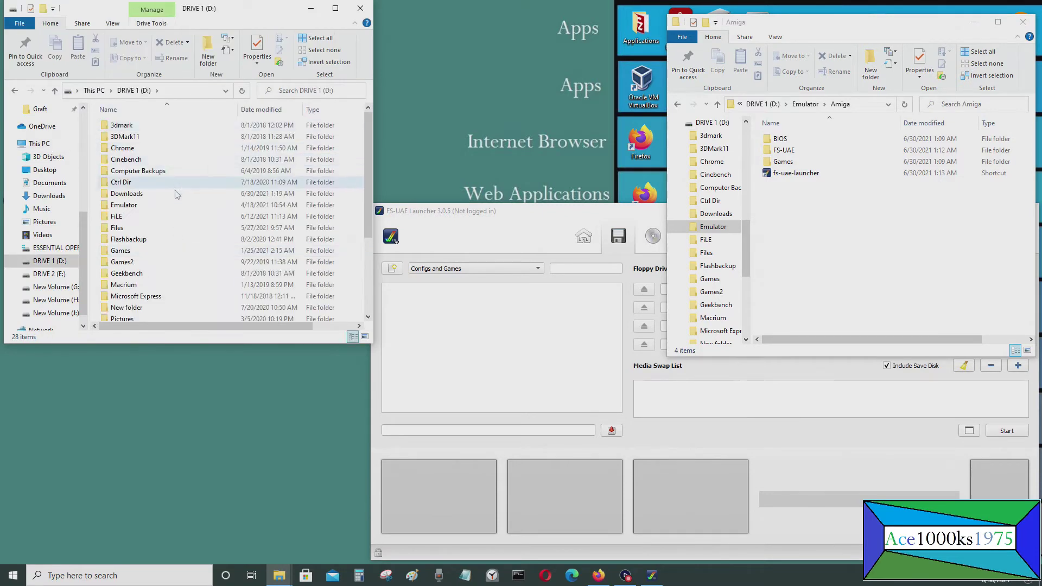
pyautogui.doubleClick(177, 194)
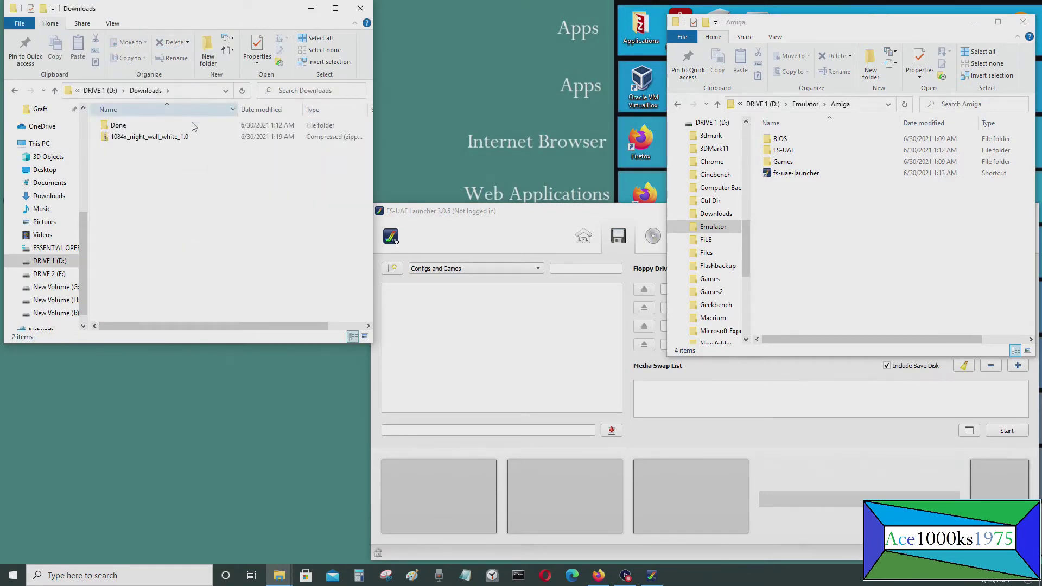
pyautogui.moveTo(229, 17); pyautogui.dragTo(517, 35)
# - Open the FS-UAE folder inside Documents in another File Explorer window and place it beside the Downloads window
pyautogui.doubleClick(20, 22)
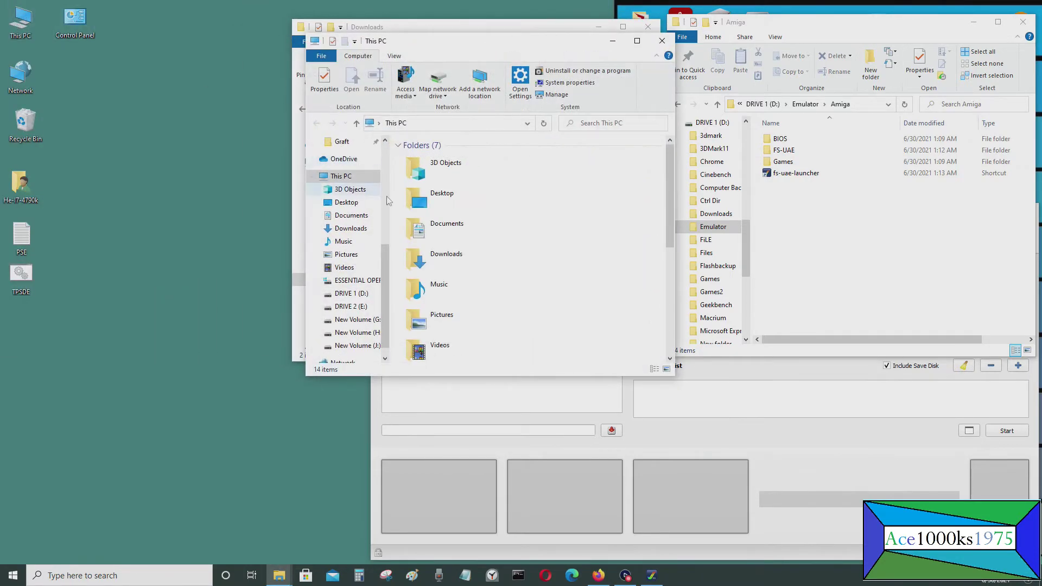
pyautogui.click(350, 215)
pyautogui.moveTo(506, 48); pyautogui.dragTo(209, 24)
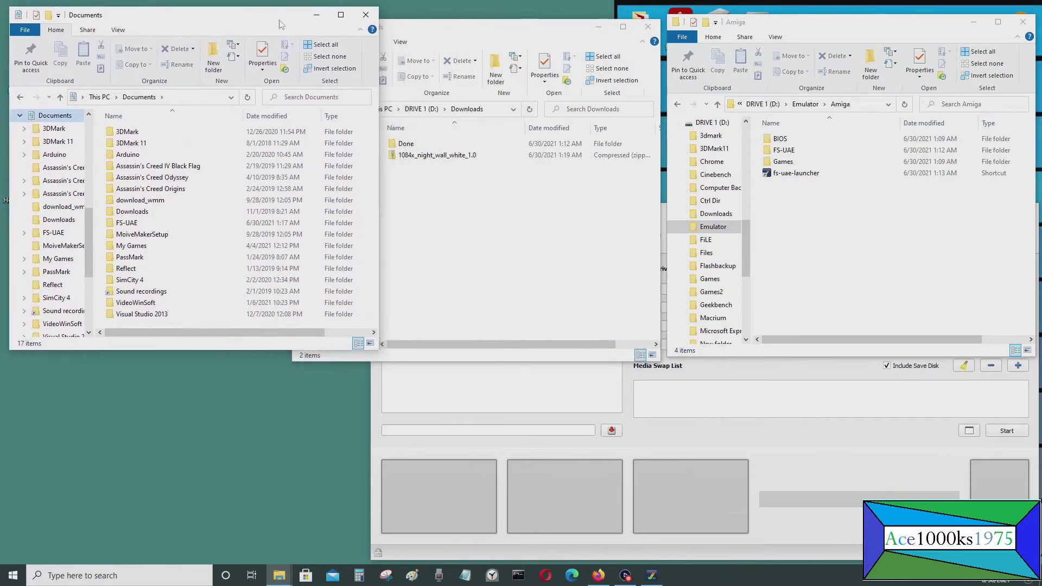
pyautogui.moveTo(434, 31); pyautogui.dragTo(495, 21)
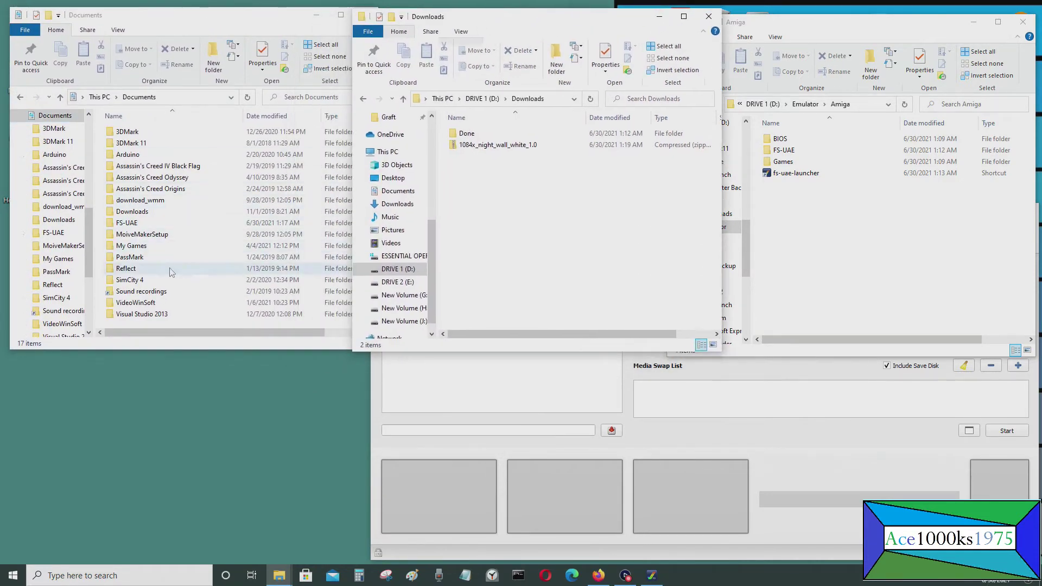
pyautogui.doubleClick(163, 222)
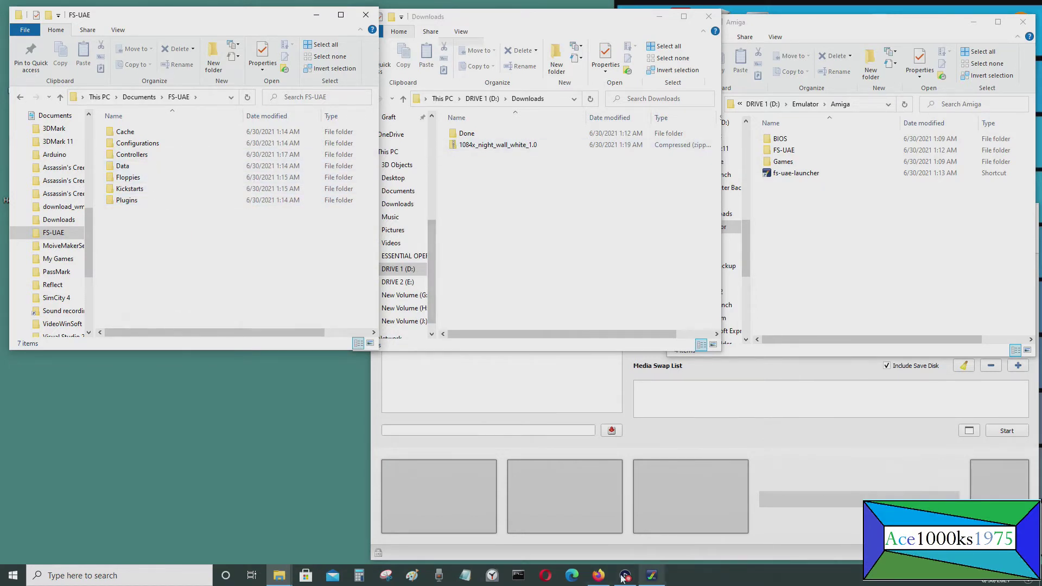
# - Check the theme's install path on the web page, create a Themes folder in Documents\FS-UAE, and open it
pyautogui.click(598, 575)
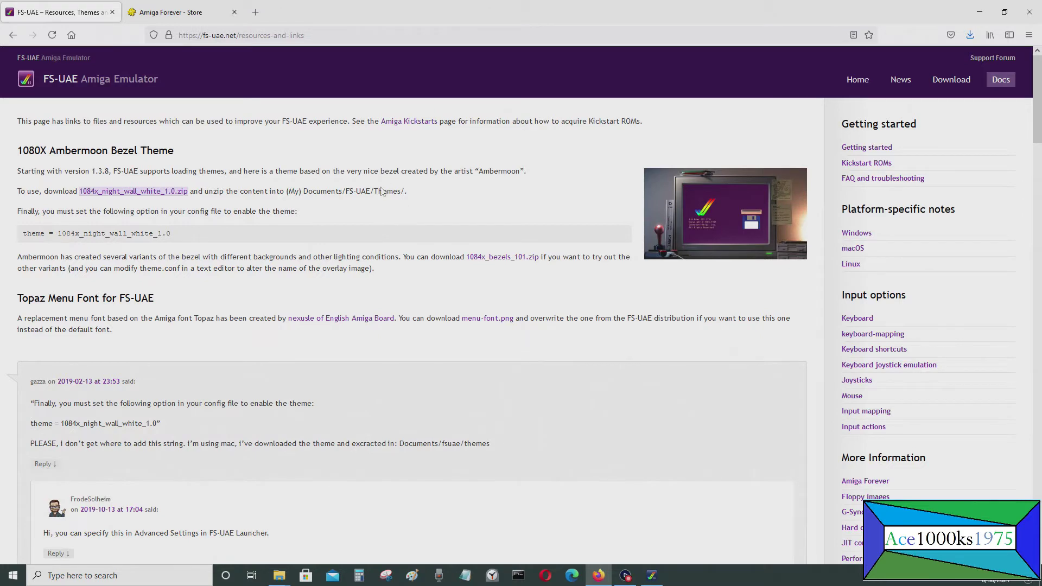
pyautogui.click(979, 12)
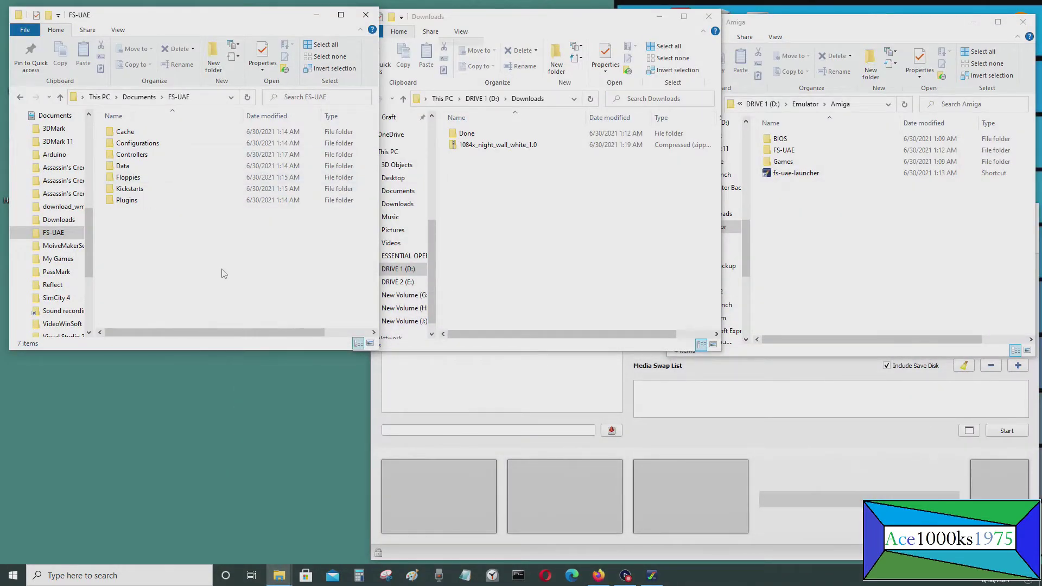
pyautogui.hotkey('ctrl', 'shift', 'n')
pyautogui.write('Themes')
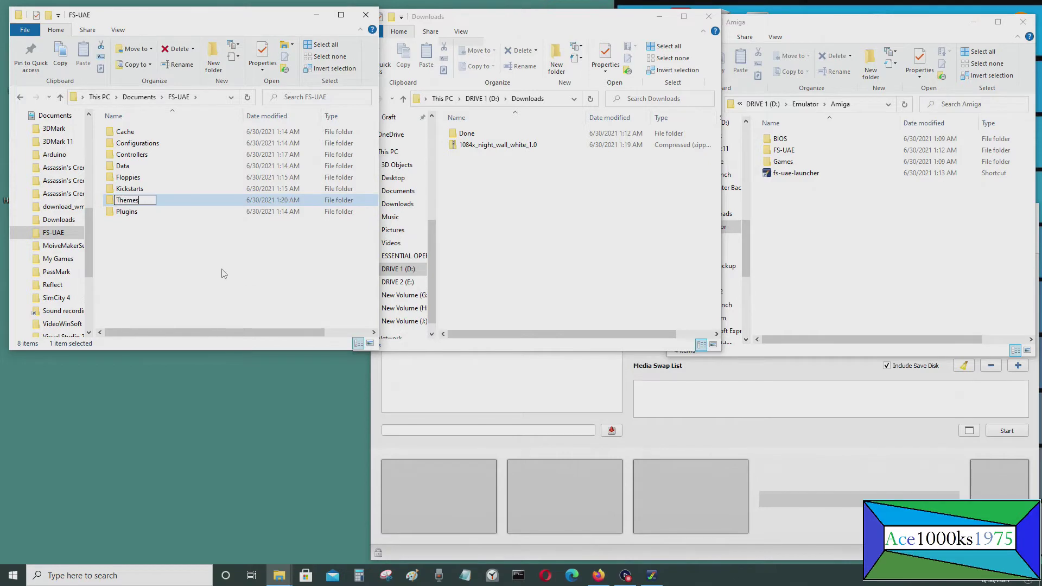
pyautogui.press('Return')
pyautogui.doubleClick(168, 212)
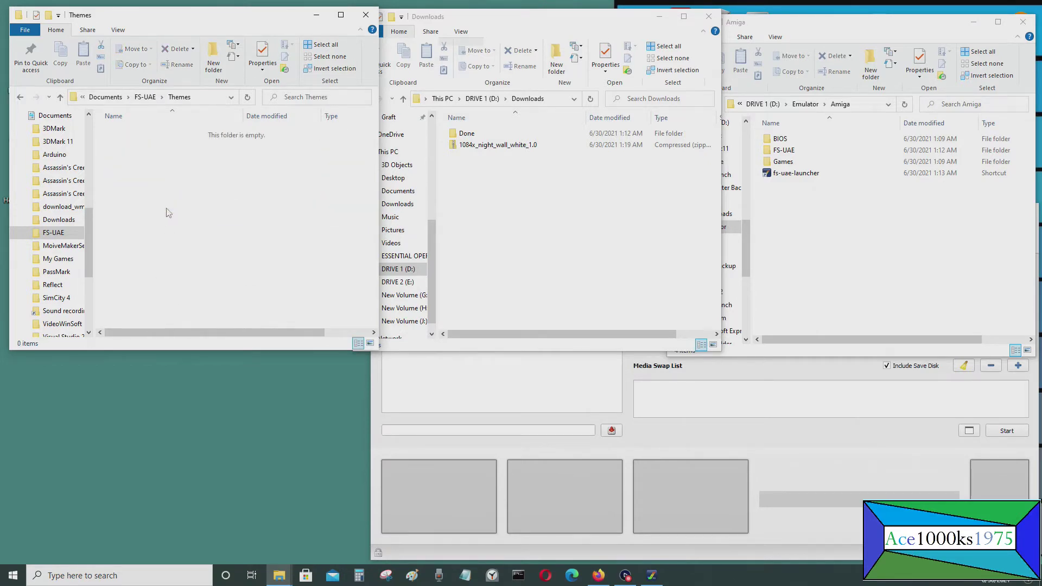
# - Extract the 1084x_night_wall_white_1.0 folder from the downloaded zip into Themes, and open that folder inside the archive
pyautogui.click(598, 575)
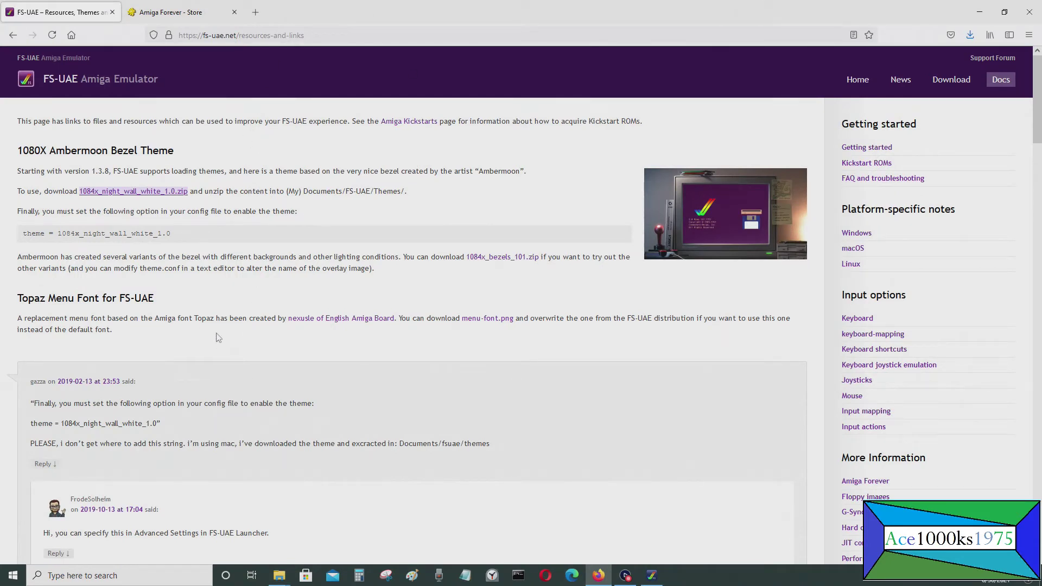
pyautogui.click(979, 12)
pyautogui.doubleClick(479, 147)
pyautogui.moveTo(483, 135); pyautogui.dragTo(186, 176)
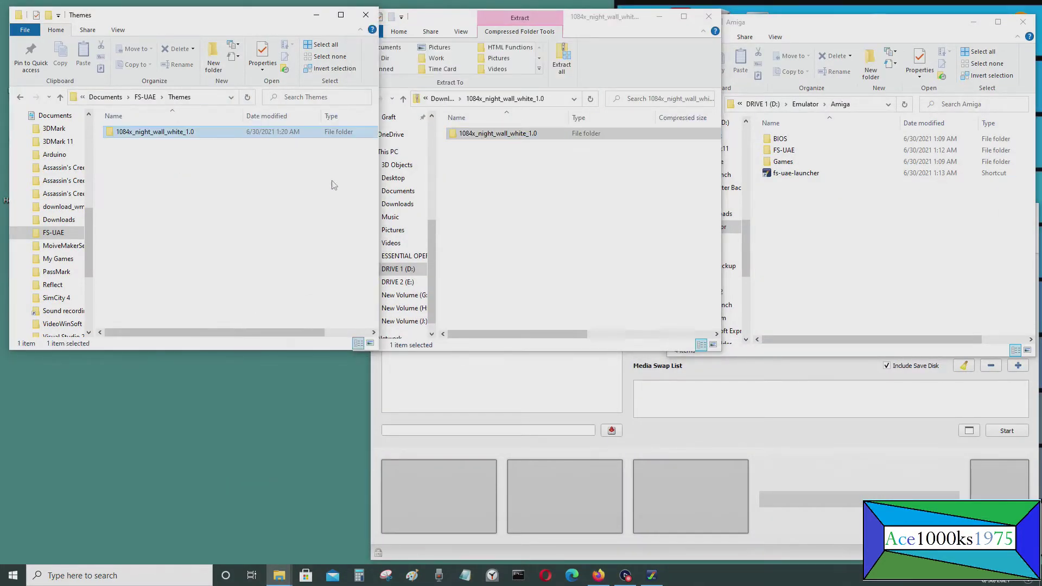
pyautogui.doubleClick(491, 139)
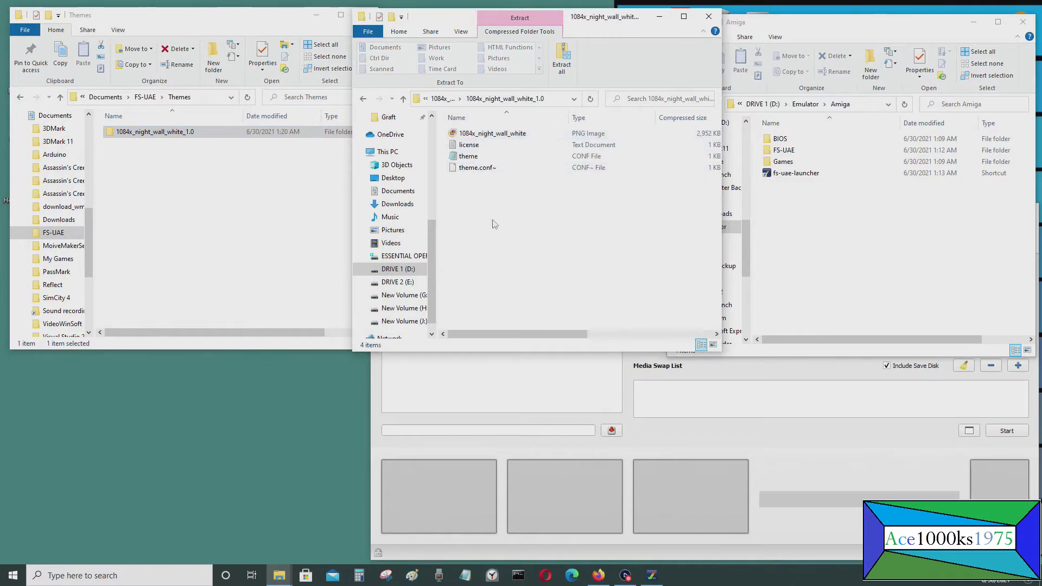
pyautogui.click(257, 202)
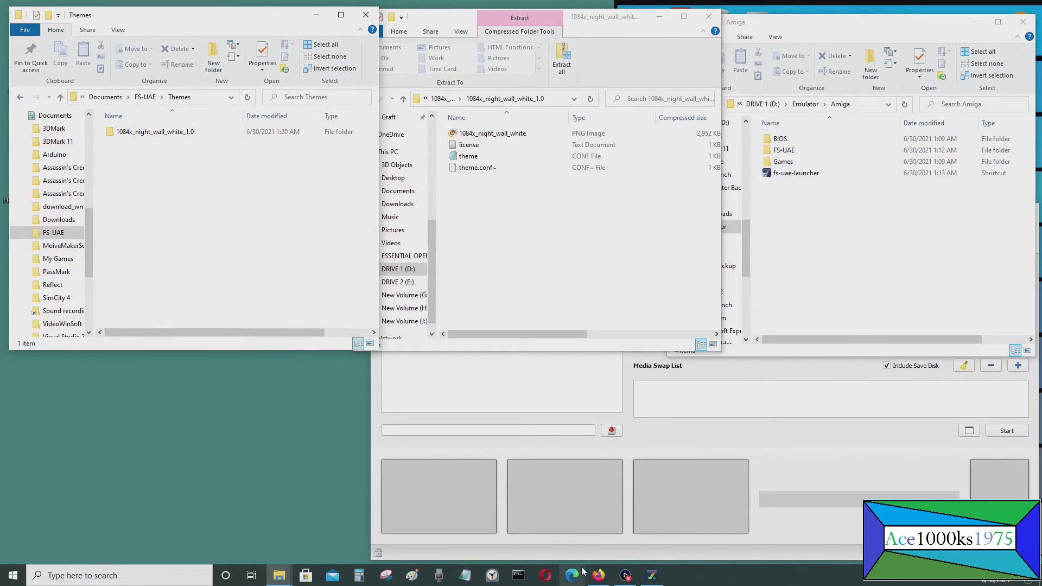
# - Replace the extracted folder in Themes with the archive folder's four files, and close the archive and Themes windows
pyautogui.click(598, 575)
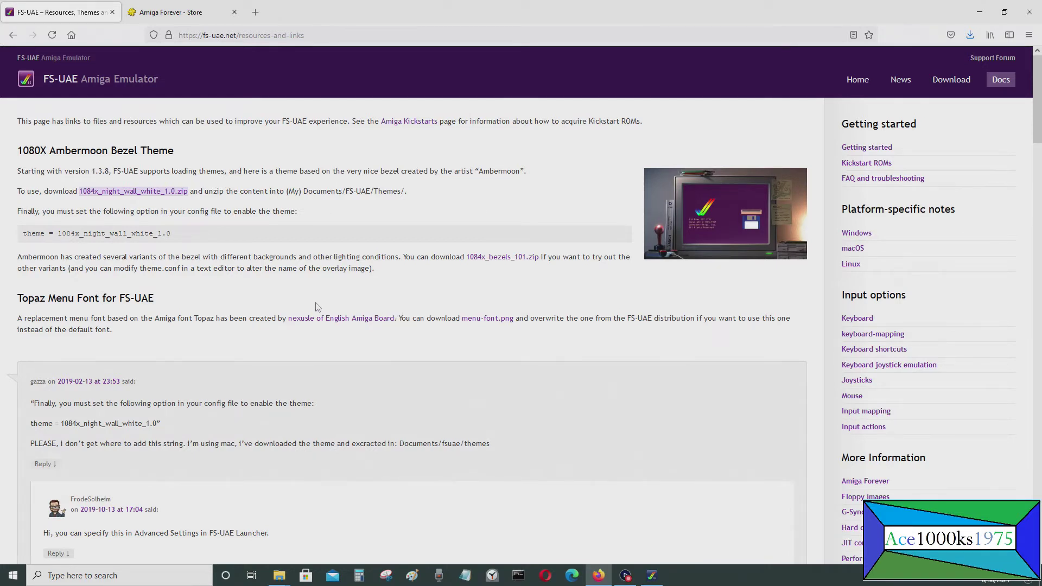
pyautogui.click(979, 11)
pyautogui.moveTo(191, 140); pyautogui.dragTo(400, 217)
pyautogui.moveTo(579, 225); pyautogui.dragTo(450, 129)
pyautogui.moveTo(504, 149); pyautogui.dragTo(267, 224)
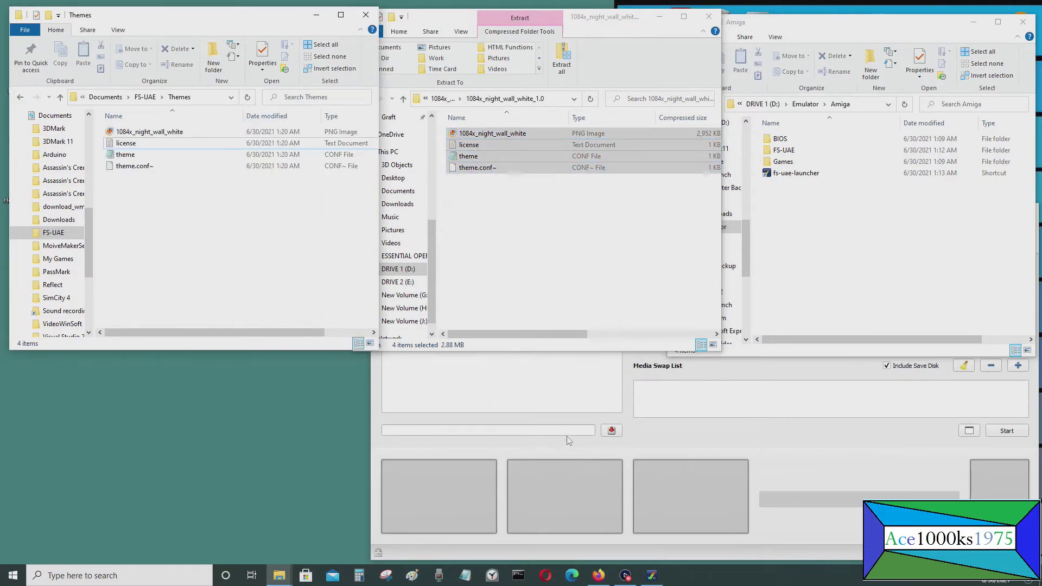
pyautogui.click(594, 281)
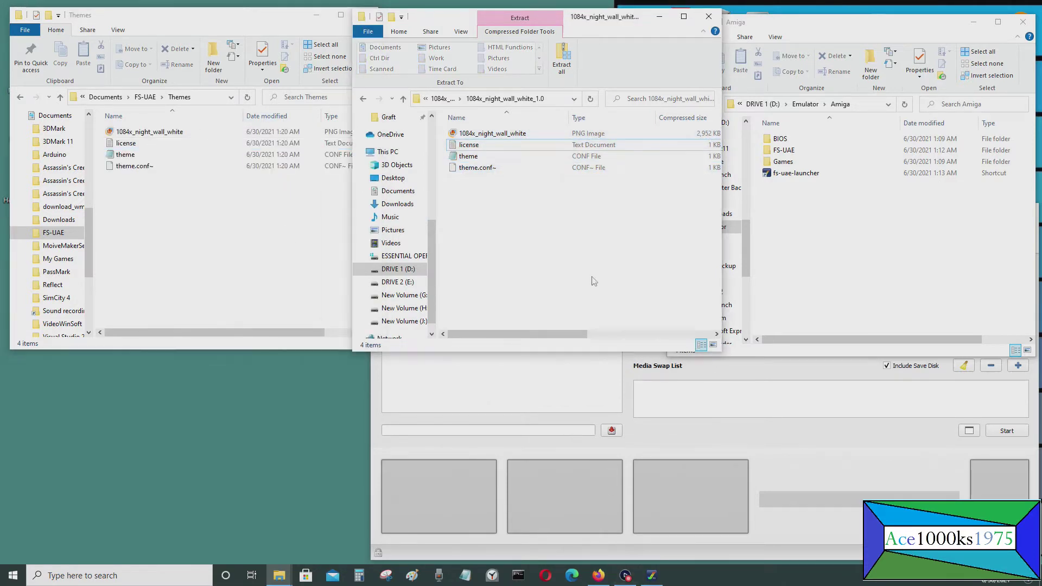
pyautogui.click(708, 17)
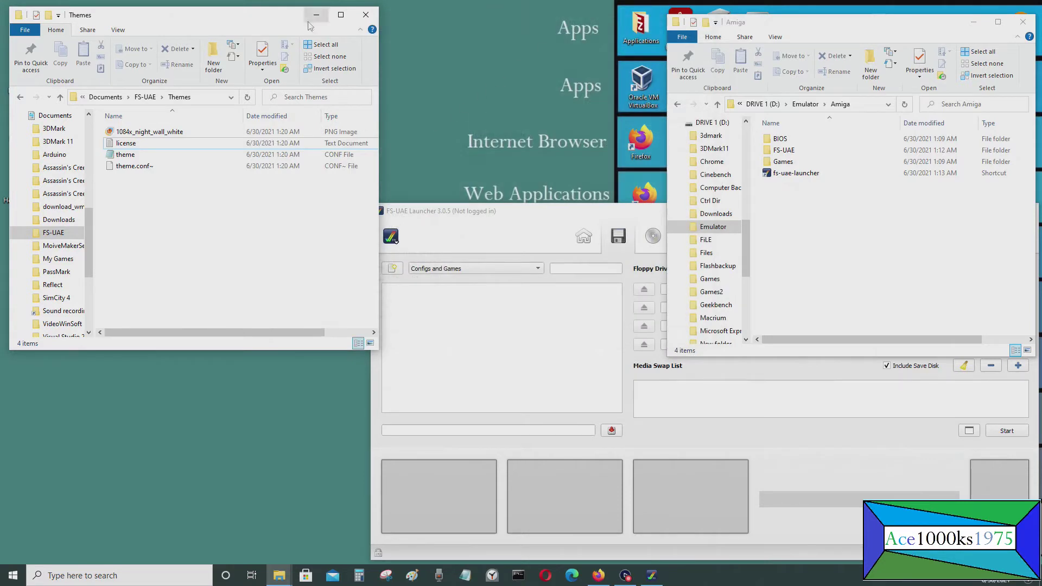
pyautogui.click(376, 22)
# - Copy the line "theme = 1084x_night_wall_white_1.0" from the FS-UAE resources web page and minimize the browser
pyautogui.click(599, 576)
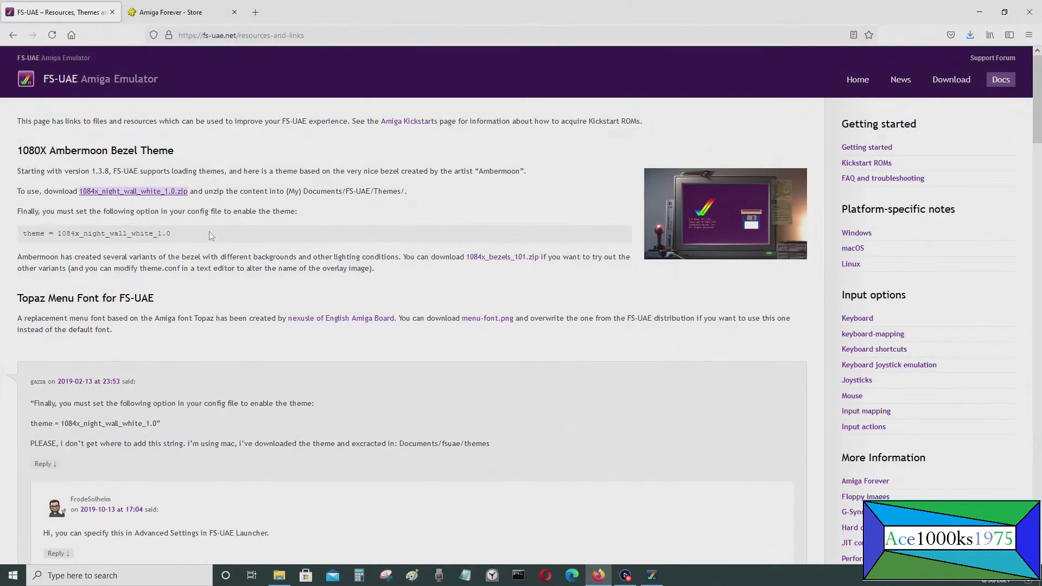
pyautogui.moveTo(186, 235); pyautogui.dragTo(25, 234)
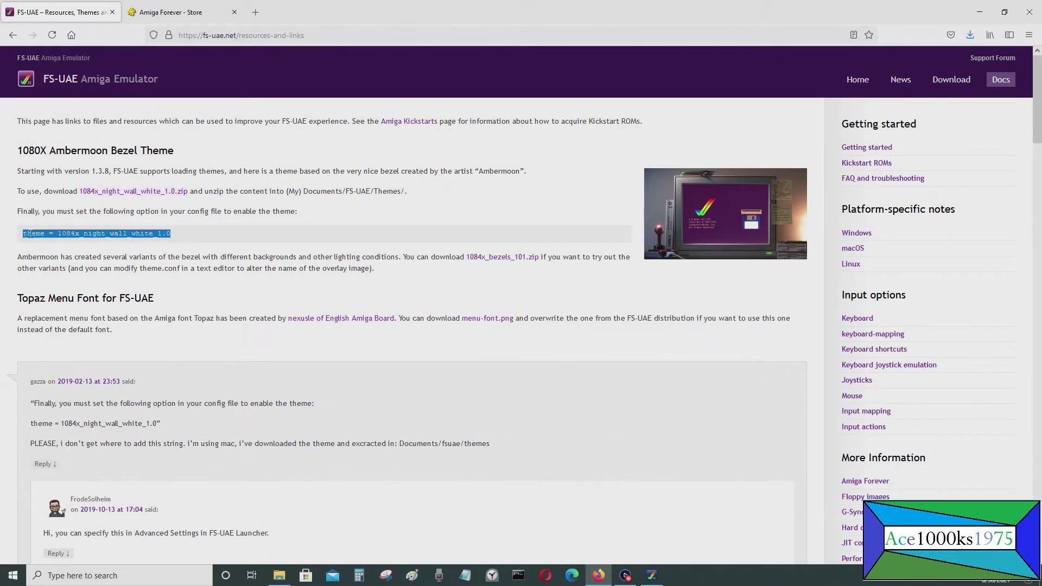
pyautogui.rightClick(58, 234)
pyautogui.click(88, 245)
pyautogui.click(979, 12)
# - Reposition the launcher window and paste "theme = 1084x_night_wall_white_1.0" into the Advanced settings, closing the settings
pyautogui.moveTo(525, 213); pyautogui.dragTo(442, 128)
pyautogui.click(312, 152)
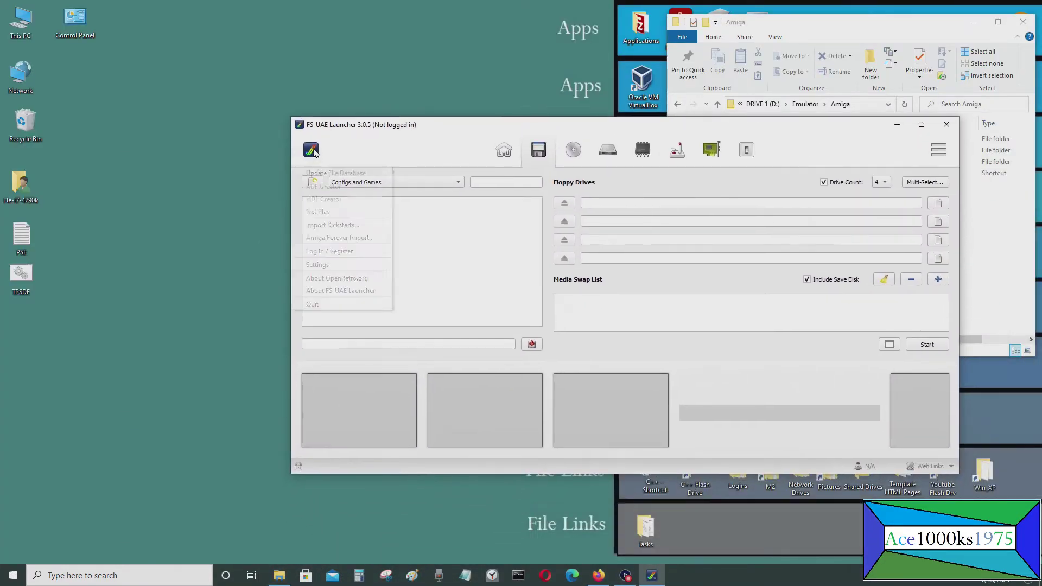
pyautogui.click(355, 264)
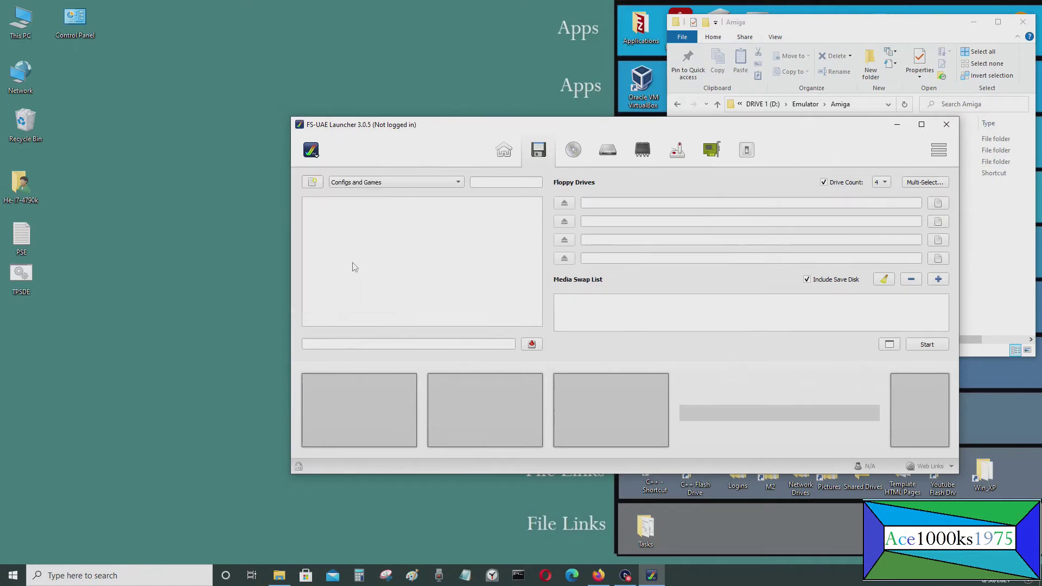
pyautogui.click(407, 232)
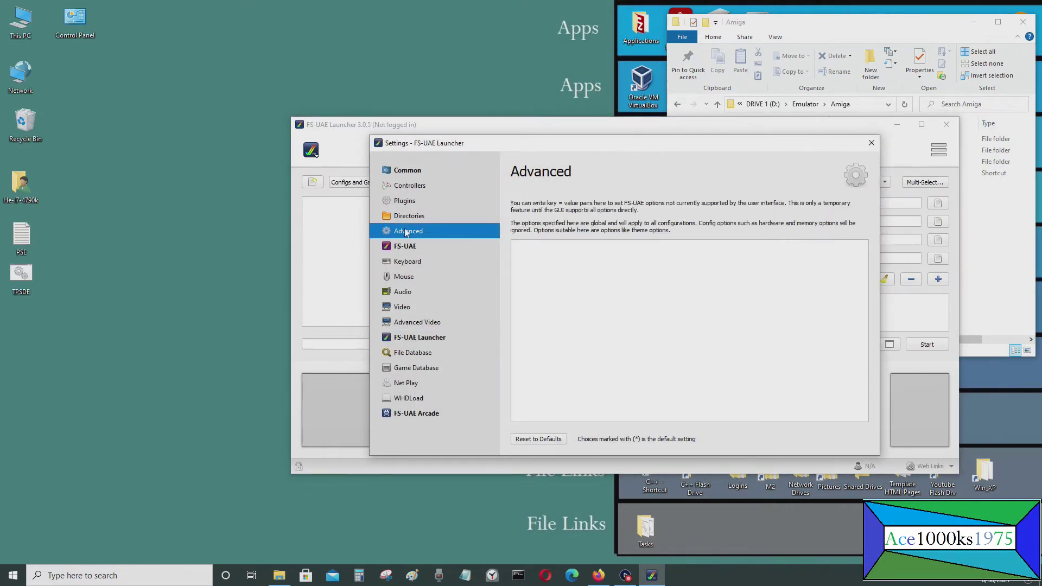
pyautogui.rightClick(543, 249)
pyautogui.click(569, 304)
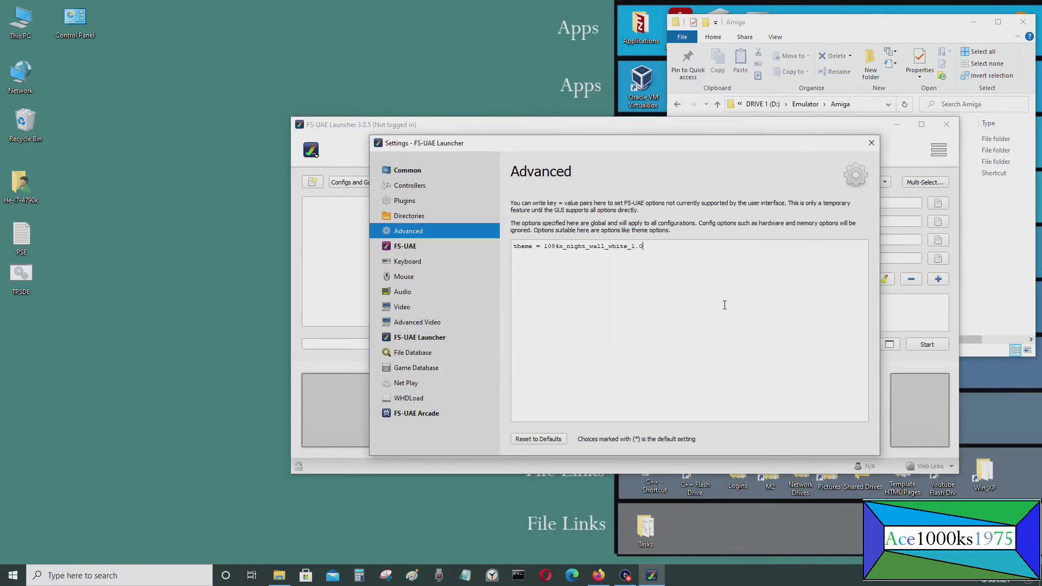
pyautogui.click(871, 143)
# - Reopen the launcher settings to check the theme option in Advanced, and close them again
pyautogui.click(311, 151)
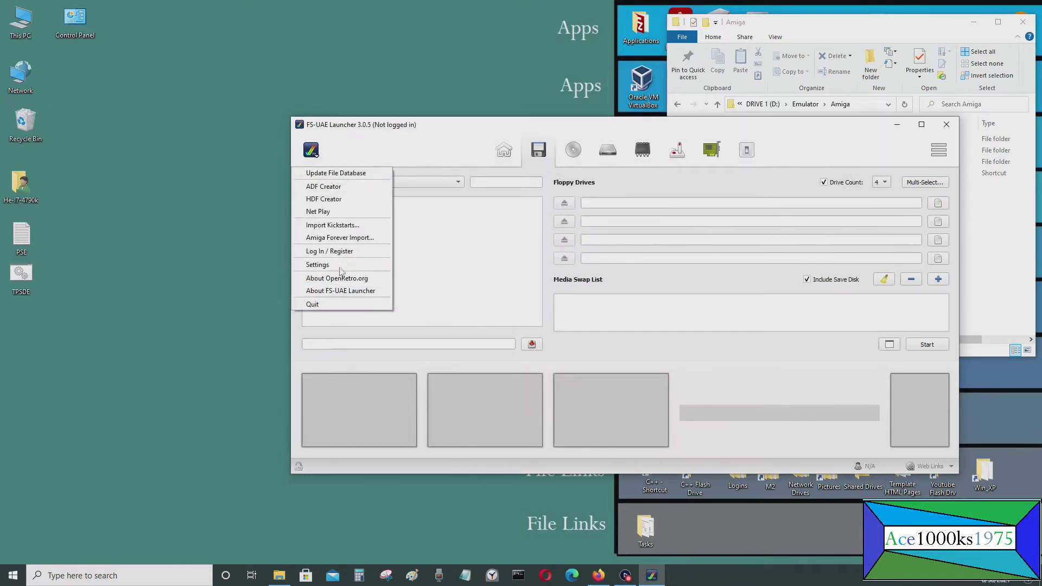
pyautogui.click(318, 264)
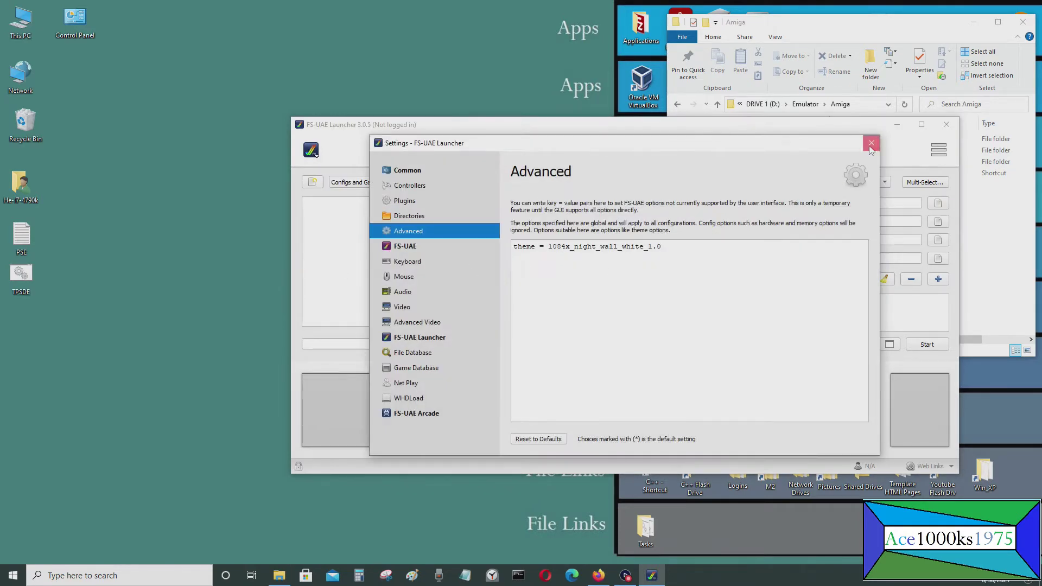
pyautogui.click(871, 143)
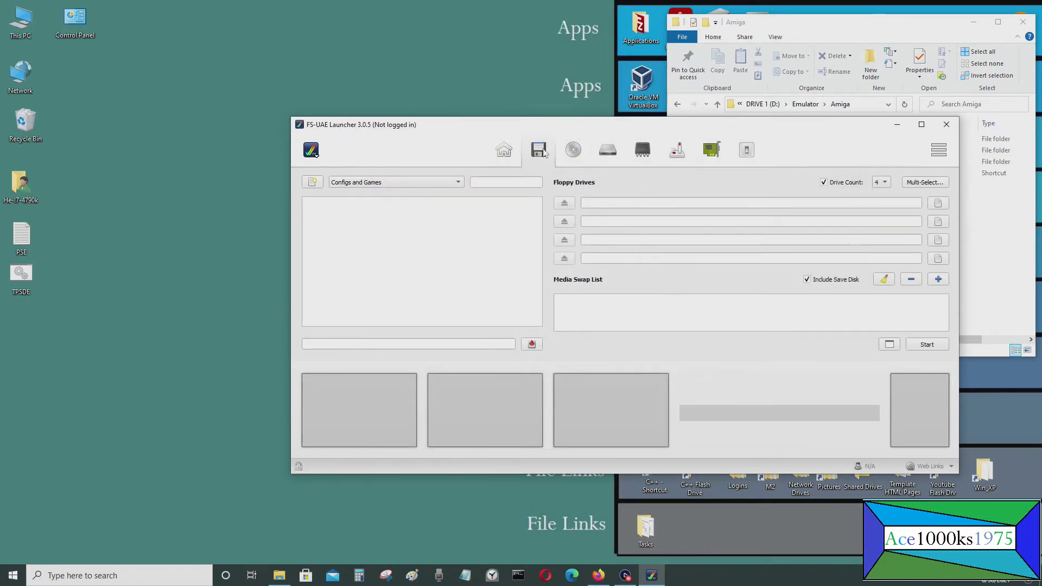
# - Browse for the first floppy drive's image in D:\Emulator\Amiga\Games\Desert 1\A and select the It Came from the Desert Disk 1 of 3 [a] file
pyautogui.click(944, 205)
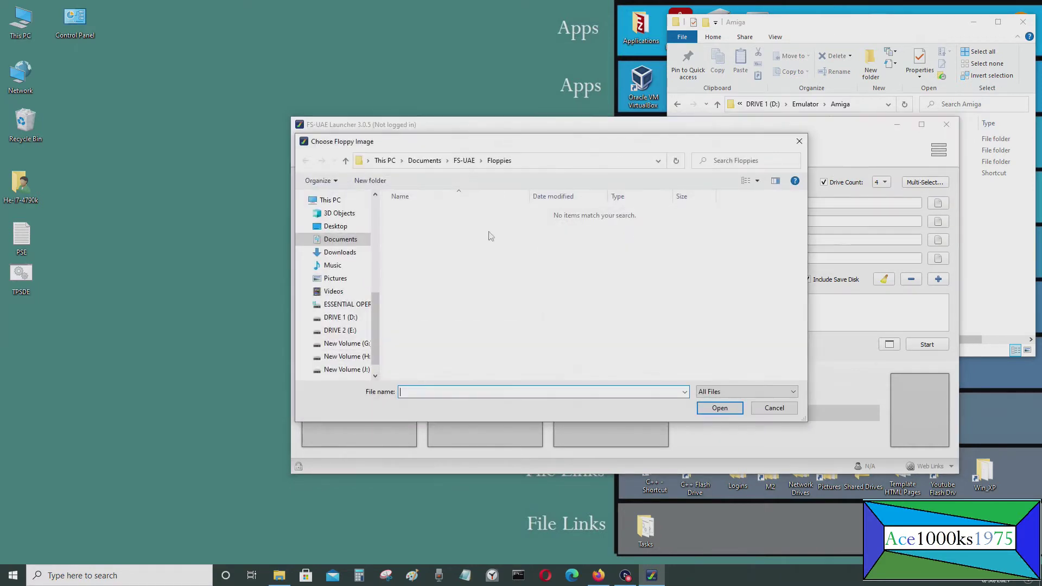
pyautogui.click(357, 321)
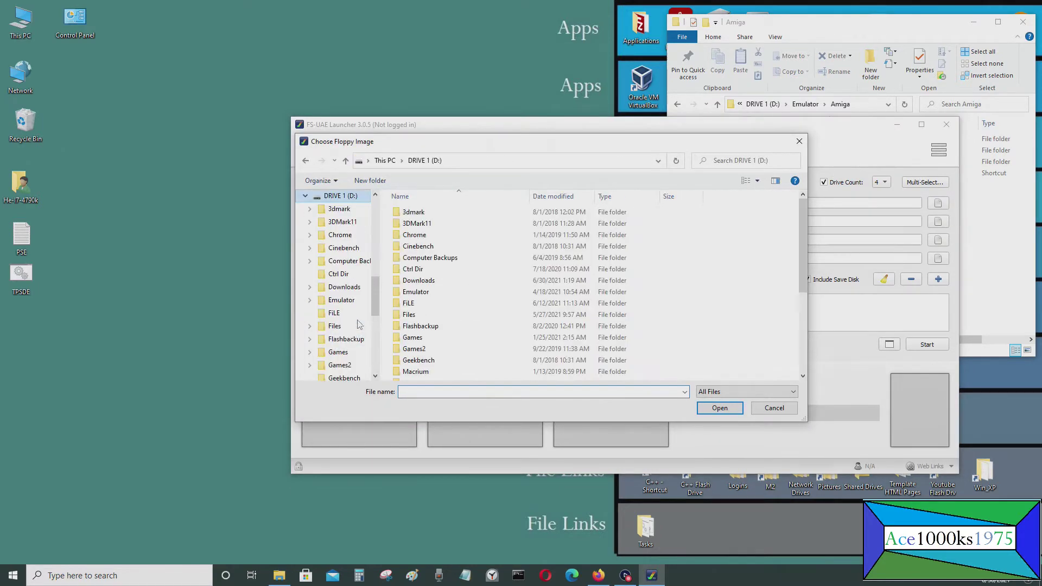
pyautogui.doubleClick(427, 293)
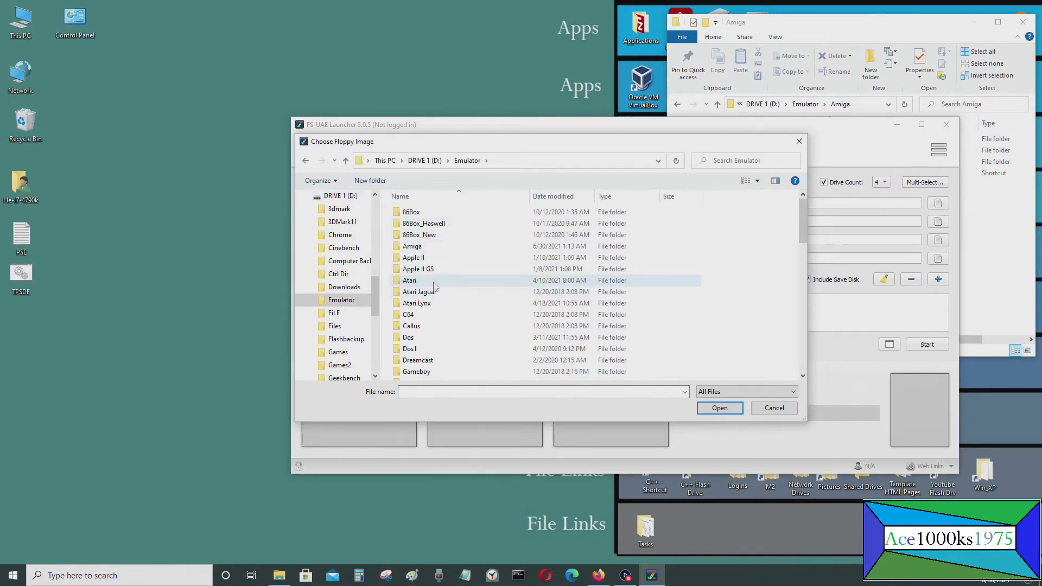
pyautogui.doubleClick(428, 247)
pyautogui.doubleClick(429, 234)
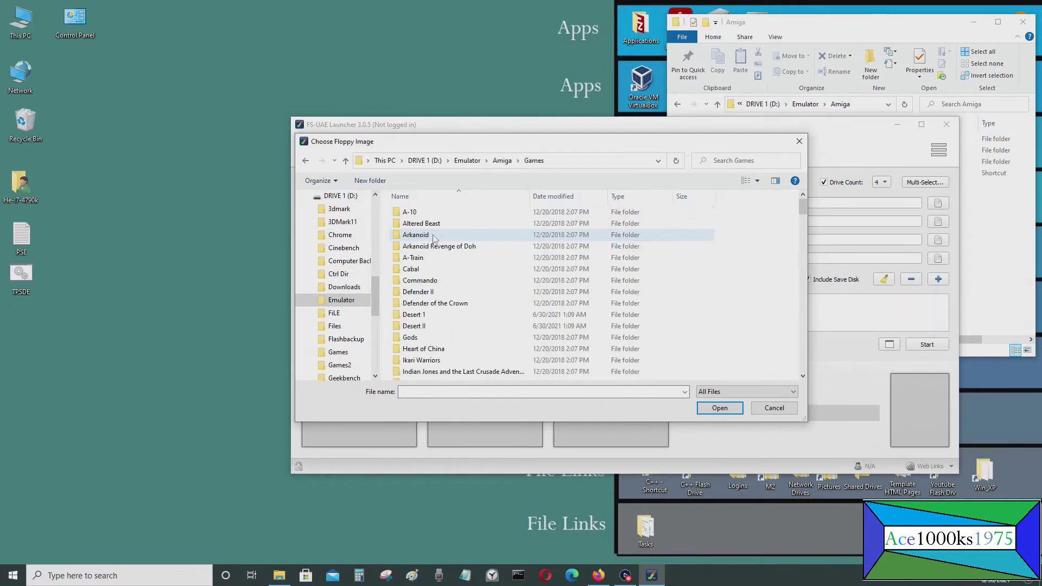
pyautogui.doubleClick(469, 315)
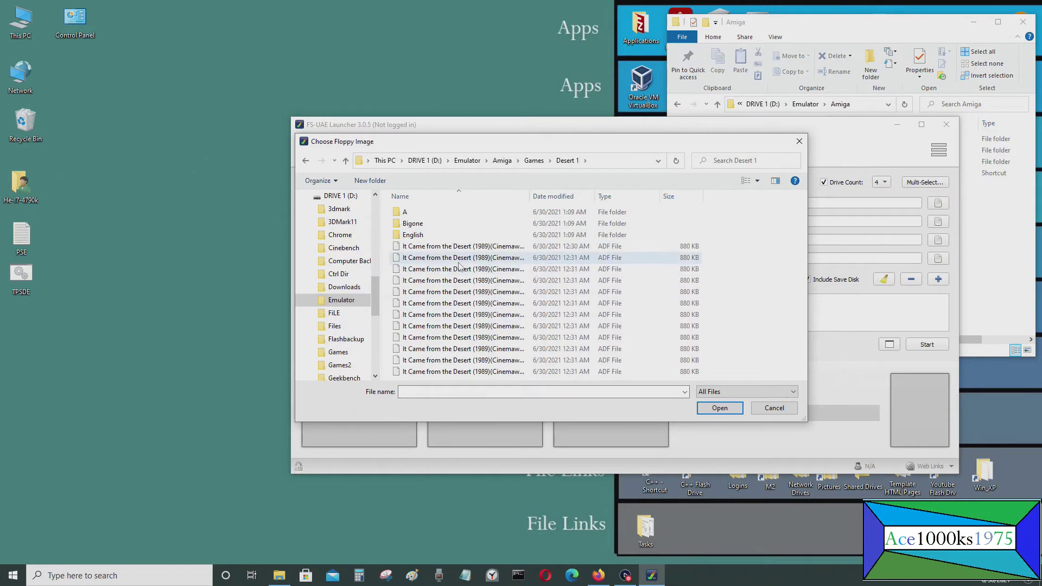
pyautogui.doubleClick(469, 216)
pyautogui.click(462, 216)
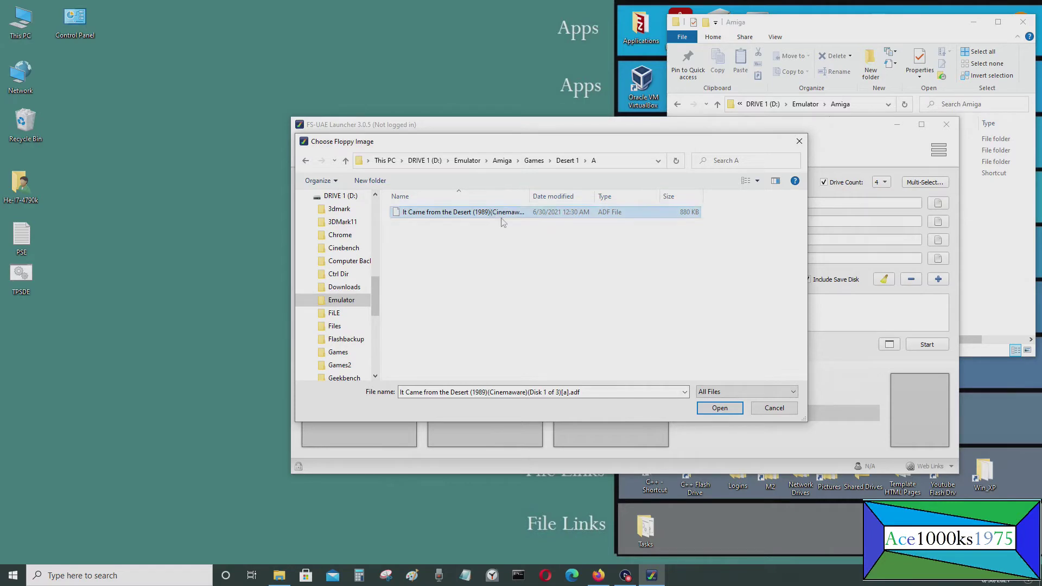
# - Switch to Firefox, search Google for "abandonware" in a new tab, and open the My Abandonware site
pyautogui.click(599, 575)
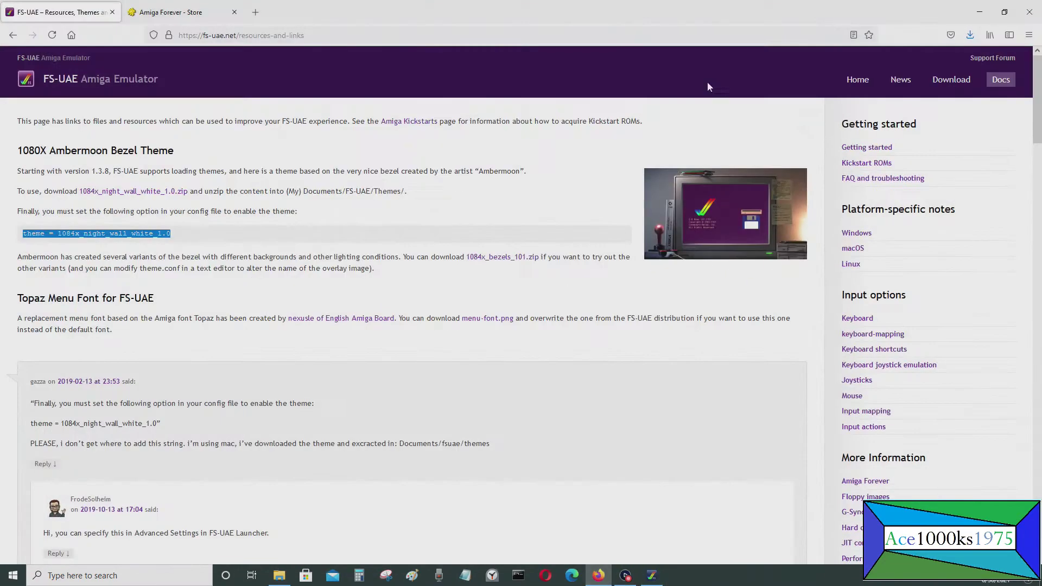
pyautogui.click(266, 10)
pyautogui.write('www.google.com/')
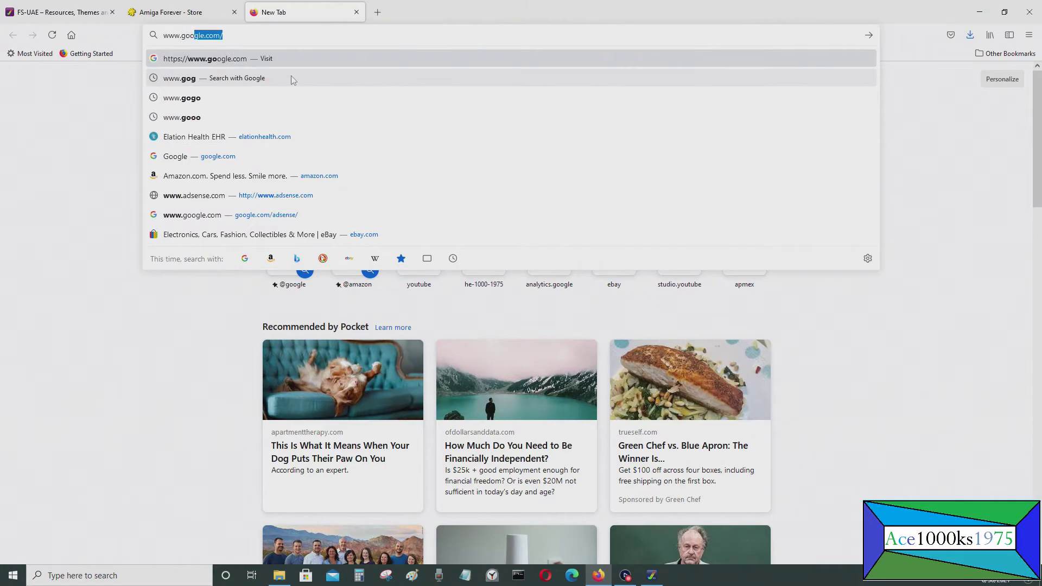
pyautogui.press('Return')
pyautogui.write('ab')
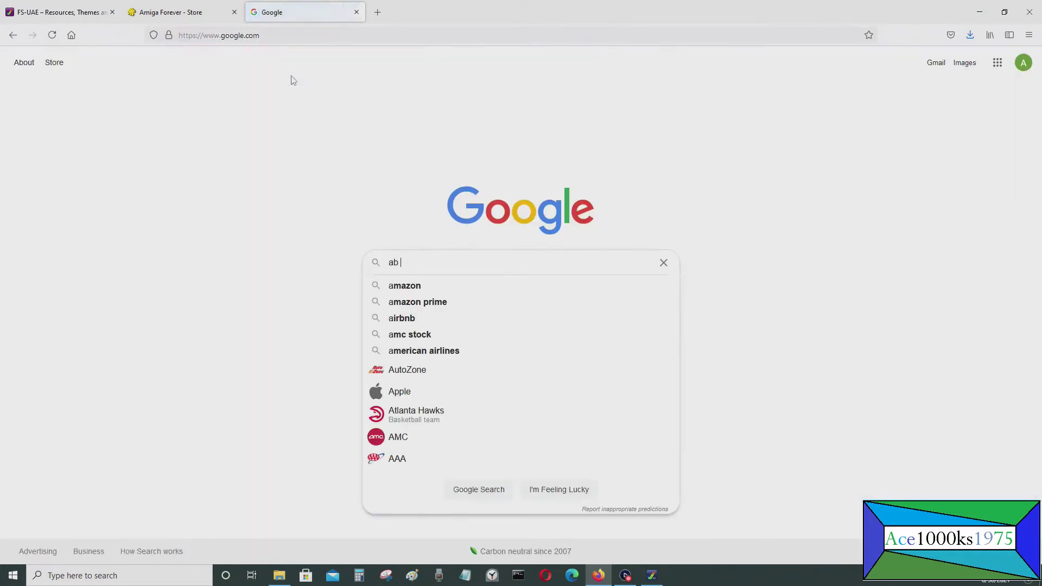
pyautogui.write('andonware')
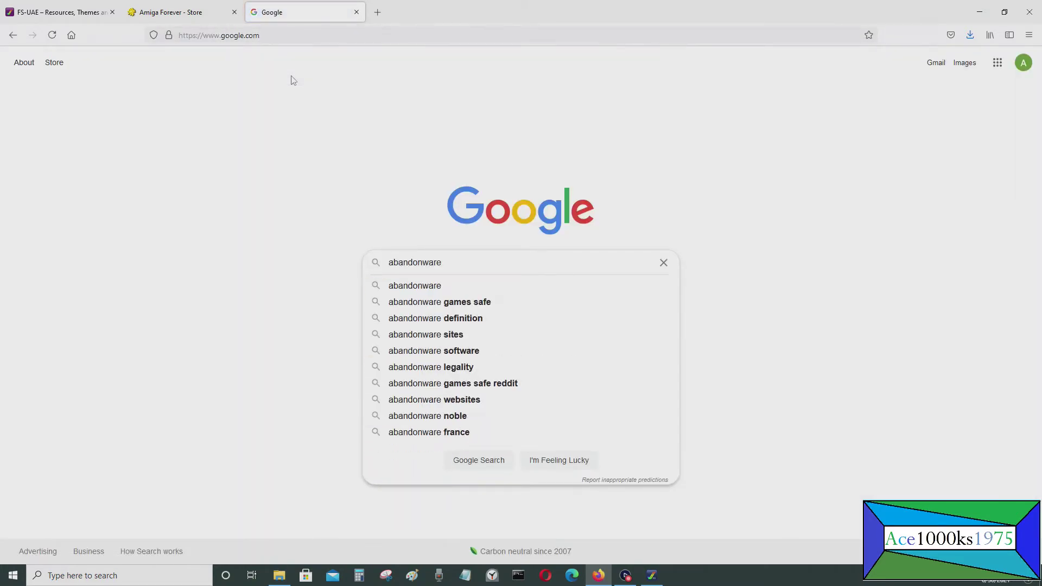
pyautogui.press('Return')
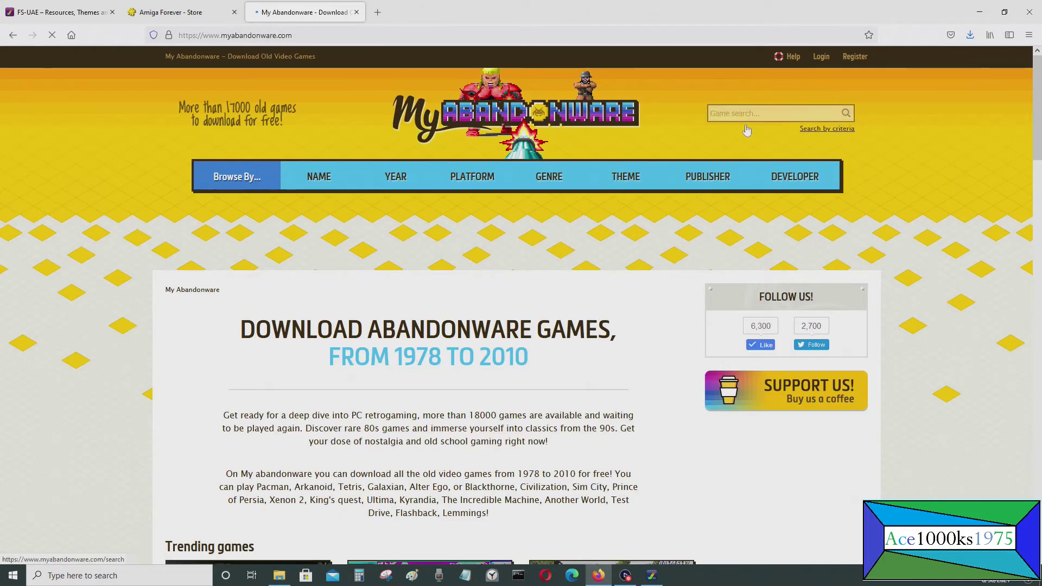
# - Search My Abandonware for "It came from the desert" and open the 1990 DOS/Amiga game's page
pyautogui.write('It')
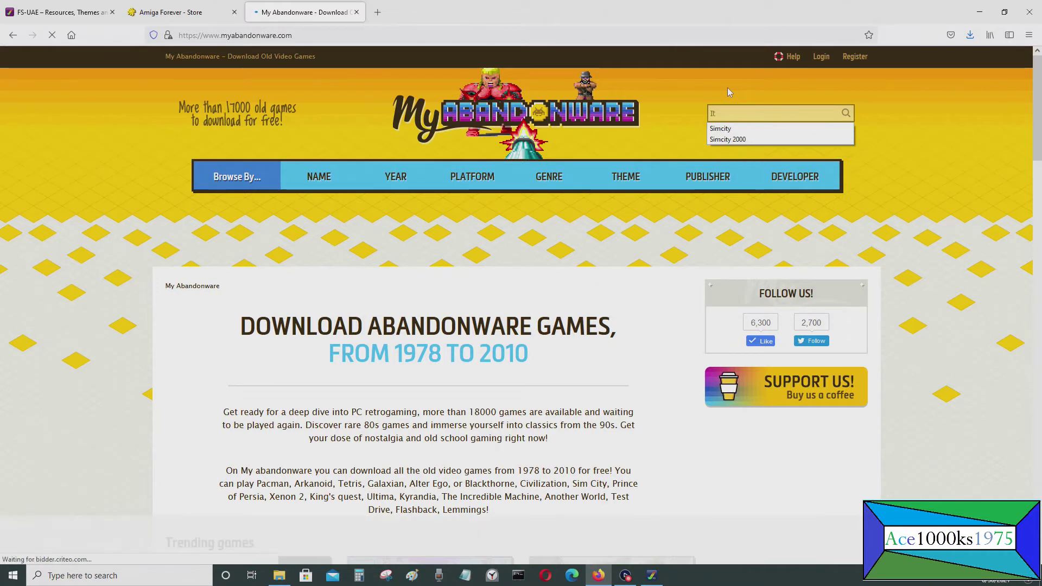
pyautogui.write(' came fr')
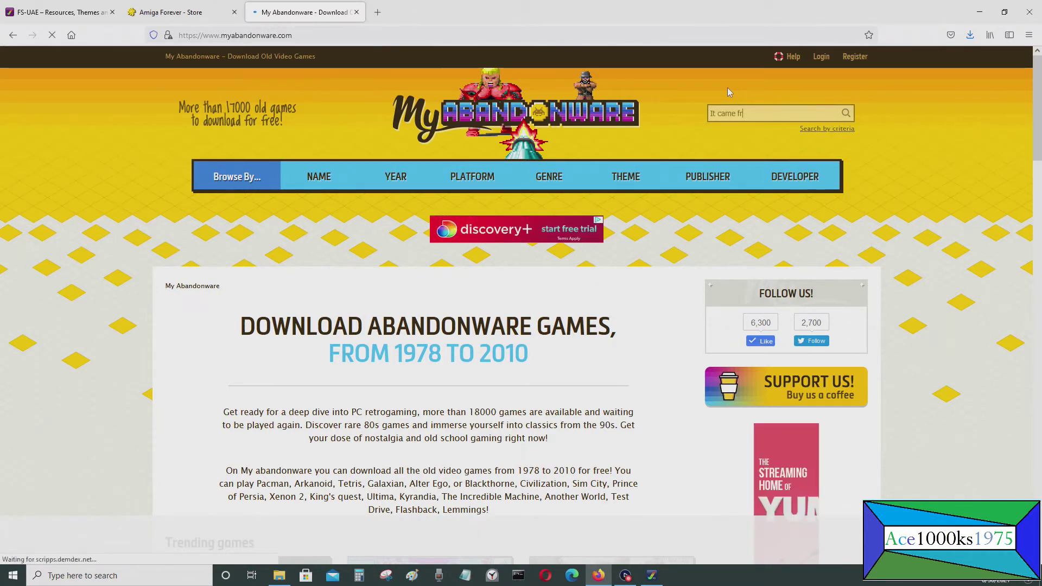
pyautogui.write('om the des')
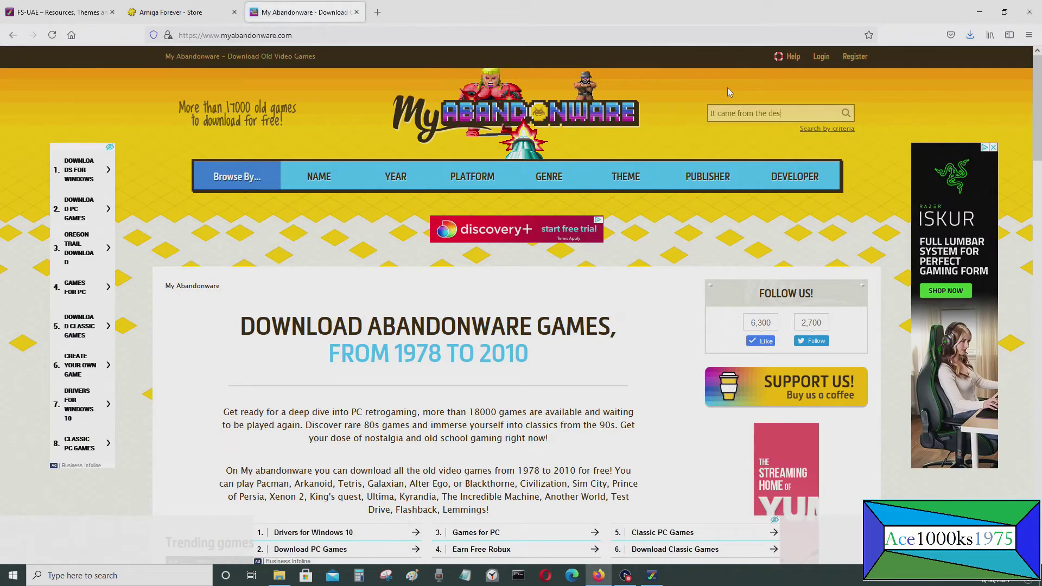
pyautogui.write('ert')
pyautogui.press('Return')
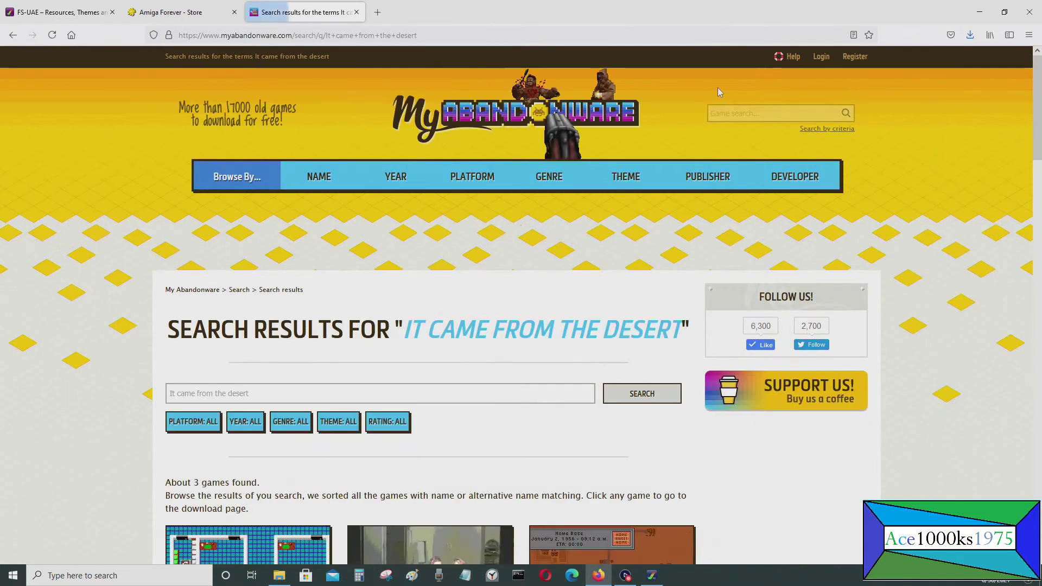
pyautogui.scroll(-4, 717, 87)
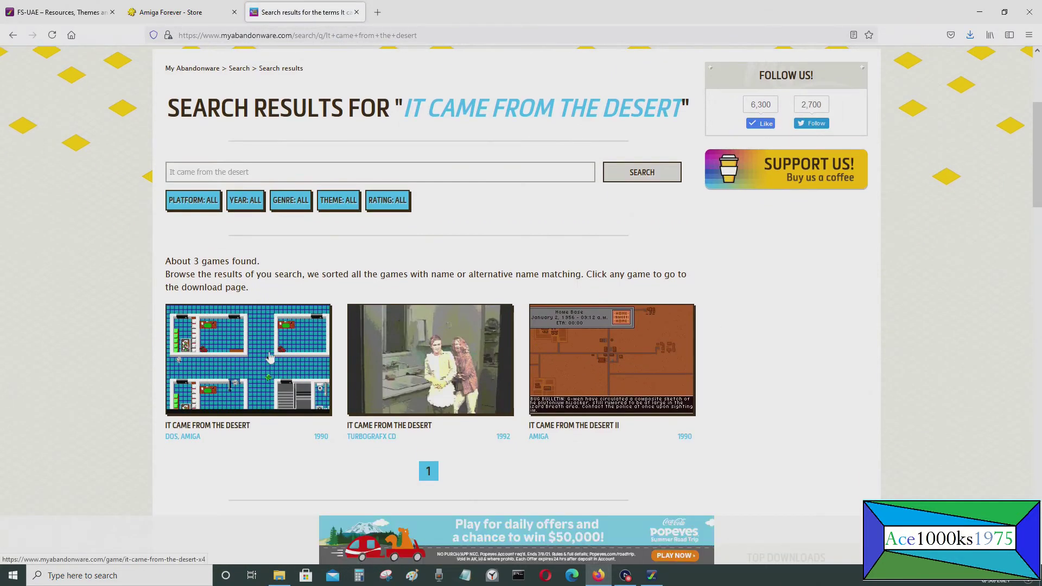
pyautogui.click(296, 356)
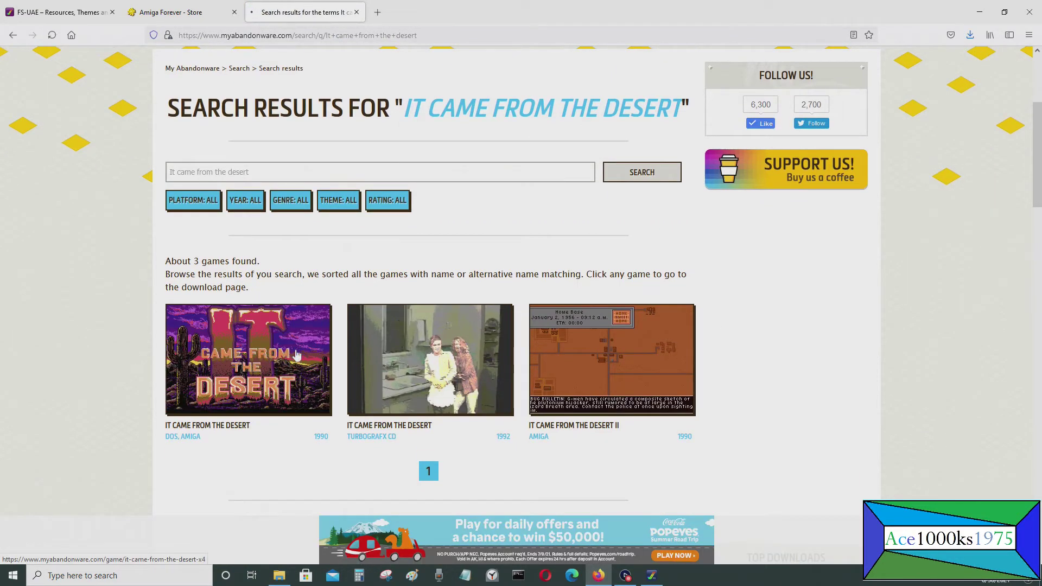
# - Find the Amiga ROM download on the game's page and return to the floppy image chooser
pyautogui.scroll(-10, 421, 342)
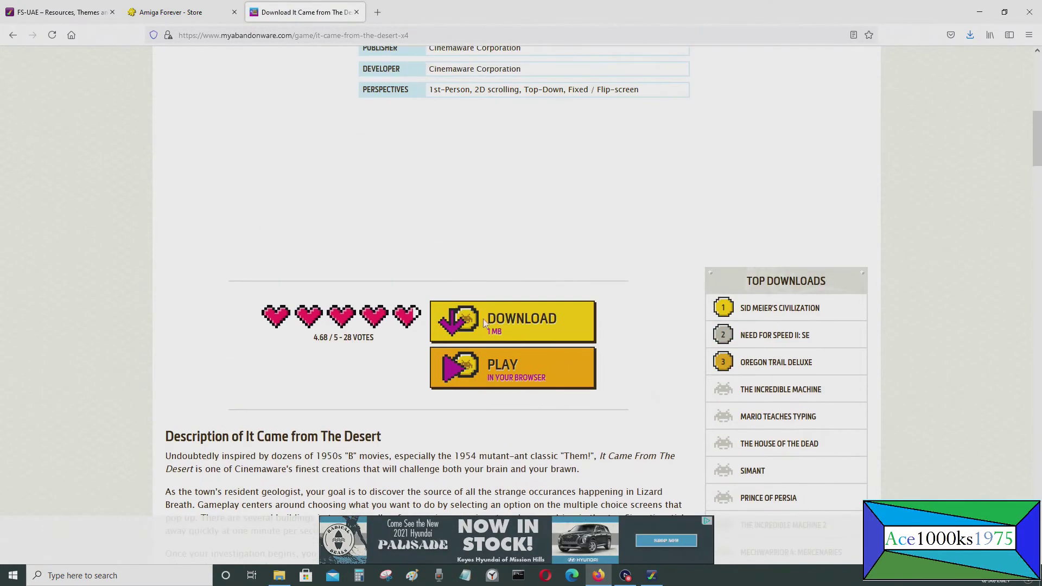
pyautogui.click(483, 318)
pyautogui.scroll(-3, 502, 323)
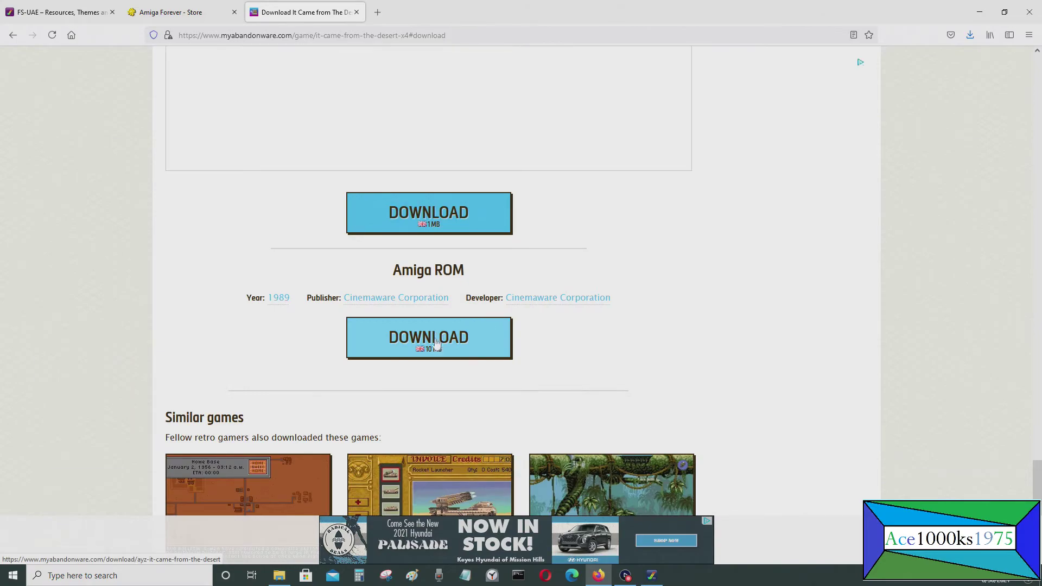
pyautogui.scroll(15, 531, 279)
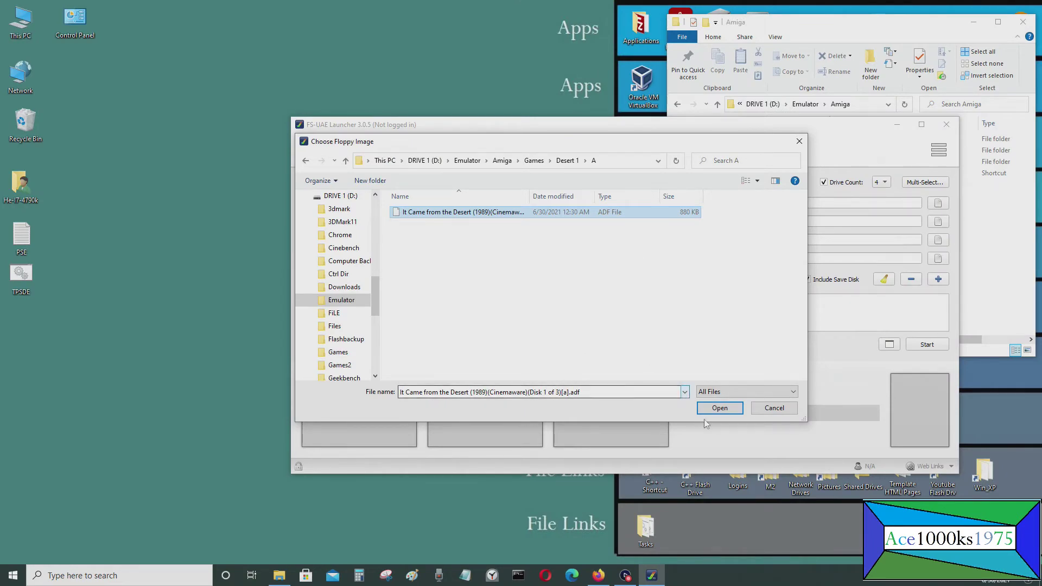
# - Load It Came from the Desert Disk 1 of 3 from the Desert 1\English folder into the first floppy drive
pyautogui.click(627, 161)
pyautogui.click(591, 163)
pyautogui.press('BackSpace')
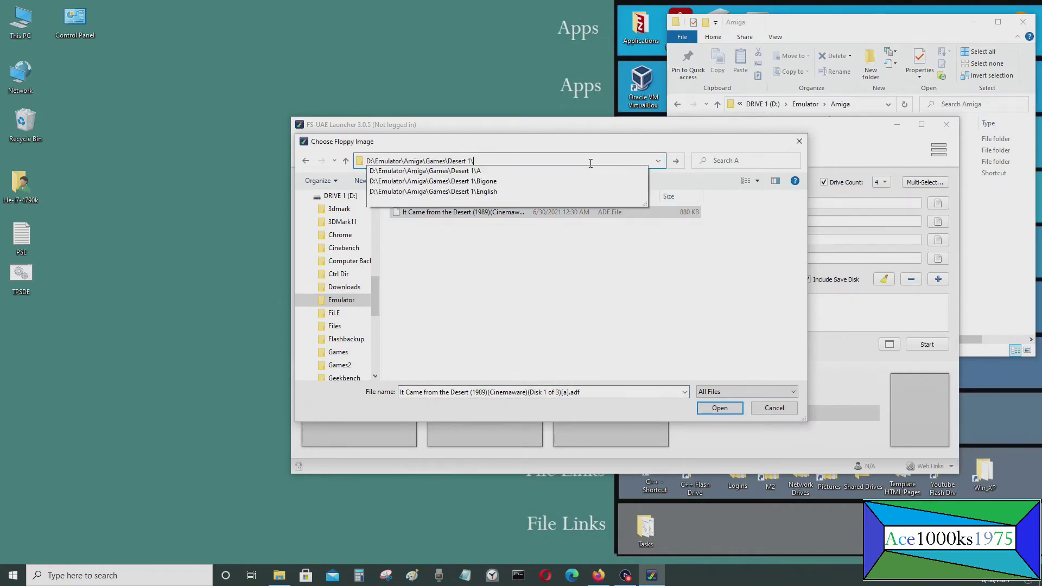
pyautogui.press('Return')
pyautogui.doubleClick(471, 236)
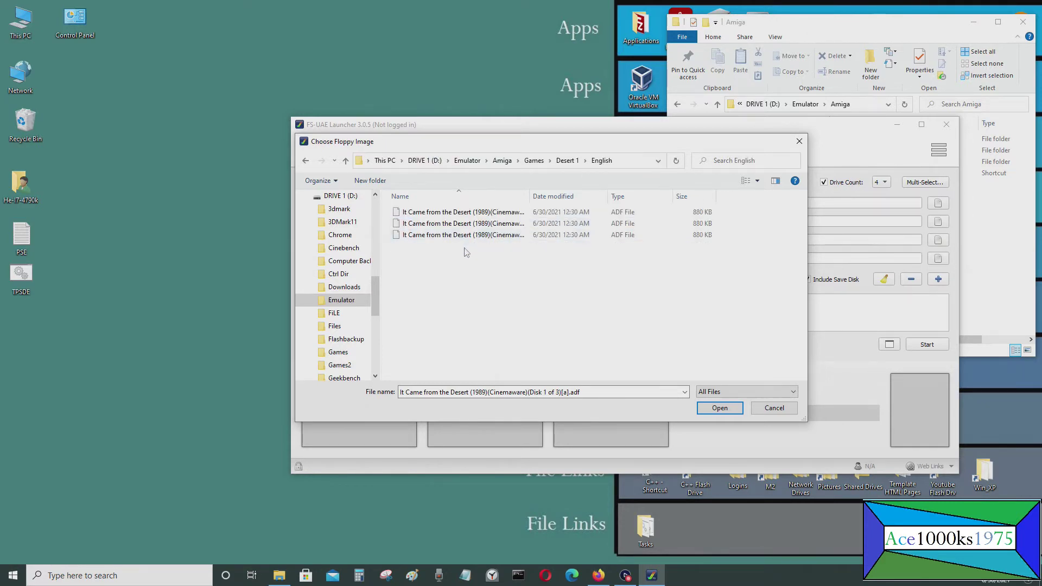
pyautogui.click(466, 214)
pyautogui.click(726, 412)
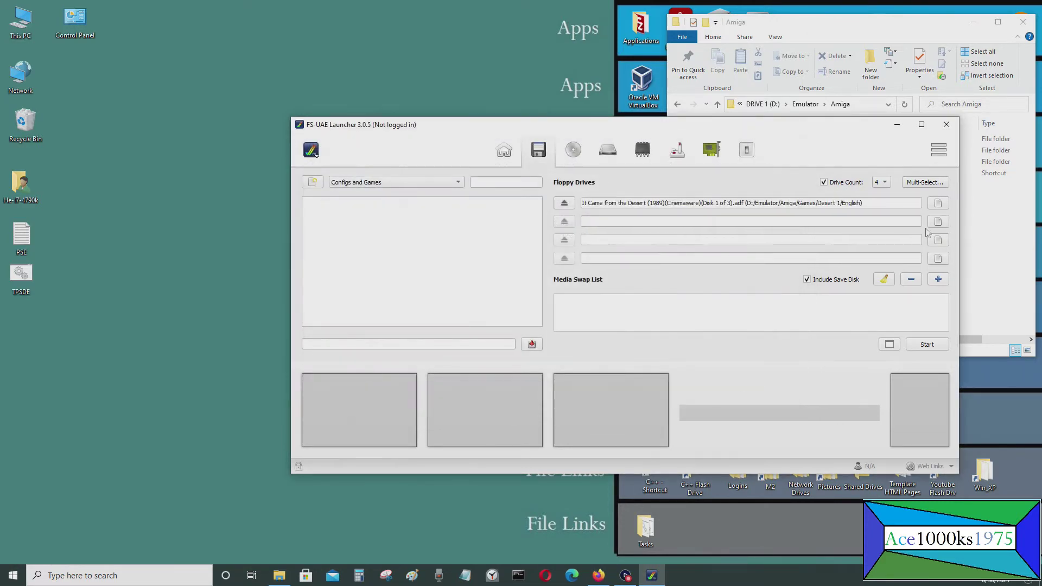
# - Load Disk 2 of 3 into the second floppy drive and Disk 3 of 3 into the third from the English folder
pyautogui.click(937, 221)
pyautogui.click(566, 220)
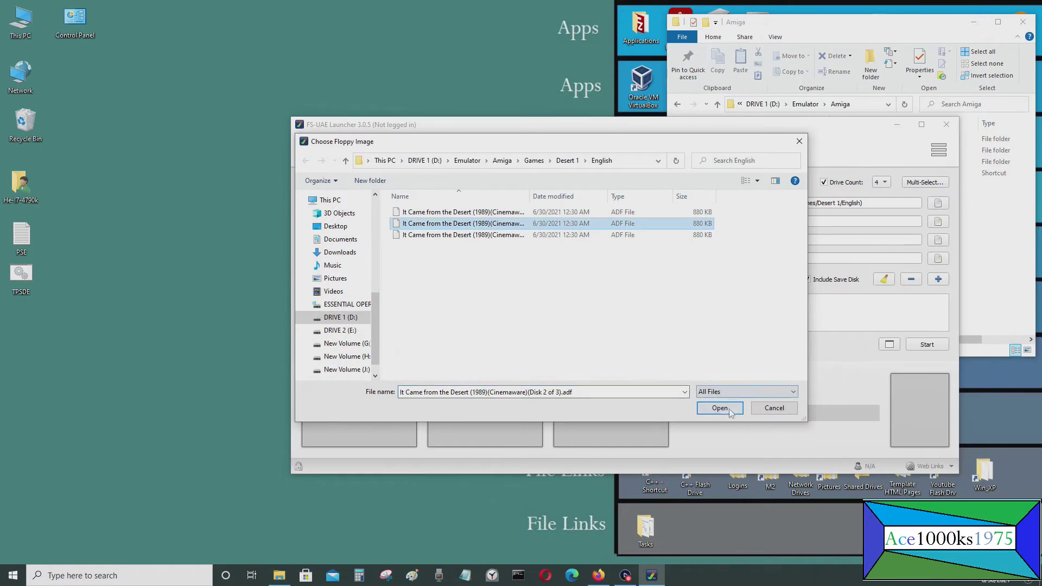
pyautogui.click(726, 412)
pyautogui.click(937, 240)
pyautogui.click(579, 236)
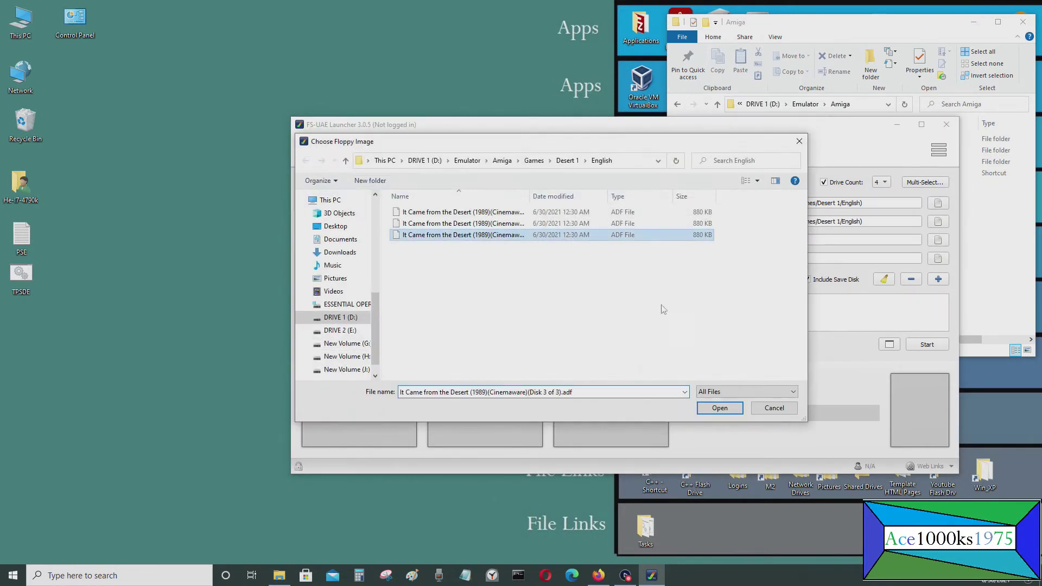
pyautogui.click(719, 408)
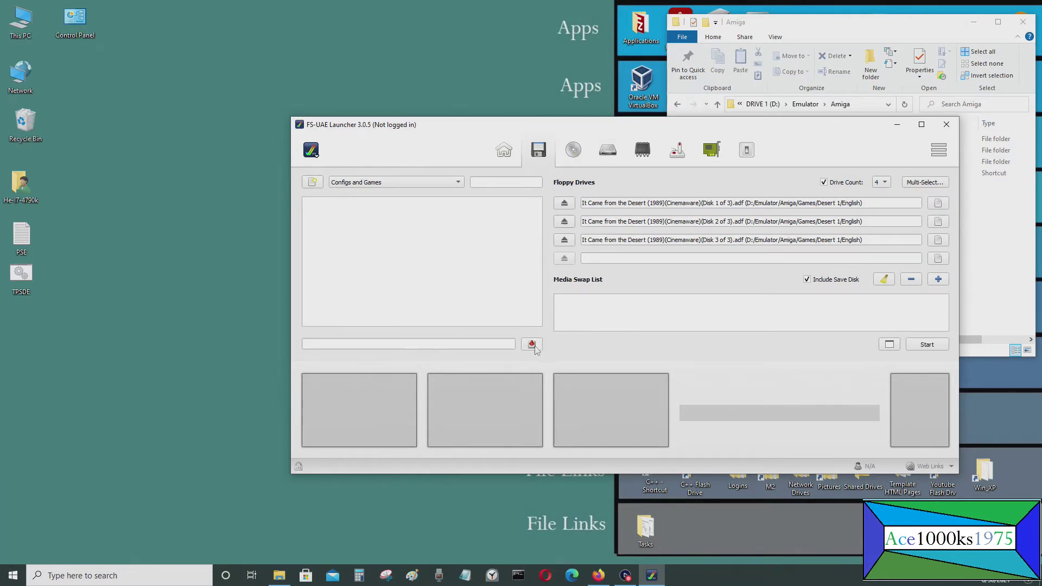
# - Save the current floppy and hardware configuration under the name Amiga 1200
pyautogui.click(451, 346)
pyautogui.write('Amiga 1200')
pyautogui.click(532, 344)
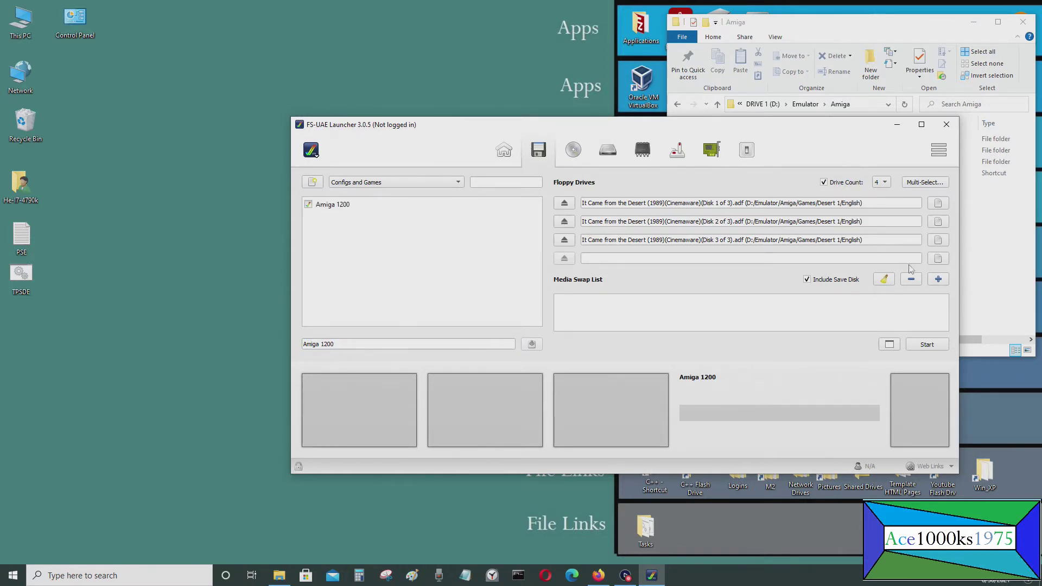
# - Test-run the Amiga 1200 configuration to check its display, and quit the emulator
pyautogui.click(927, 344)
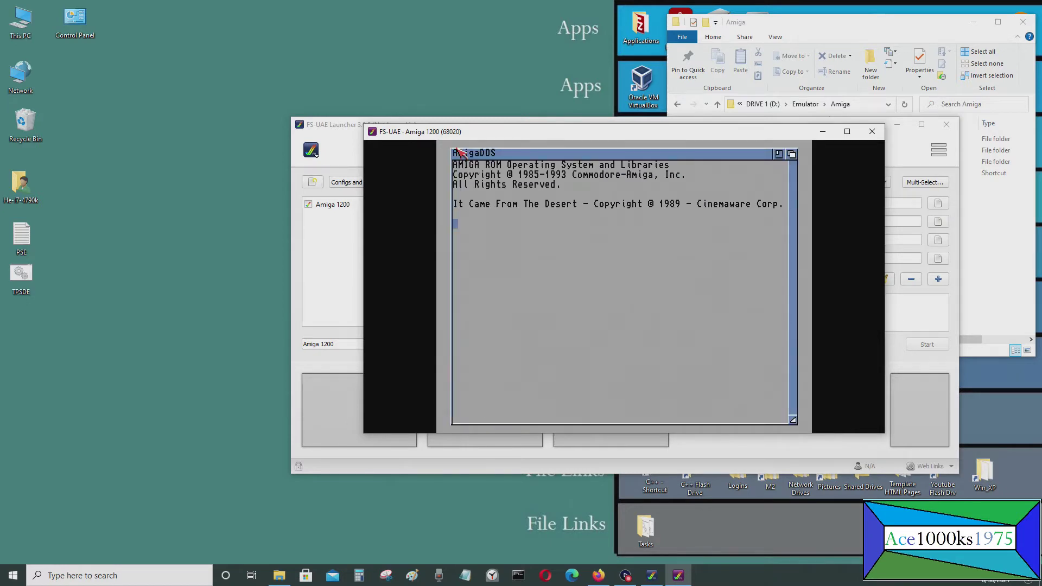
pyautogui.press('F12')
pyautogui.hotkey('alt', 'F4')
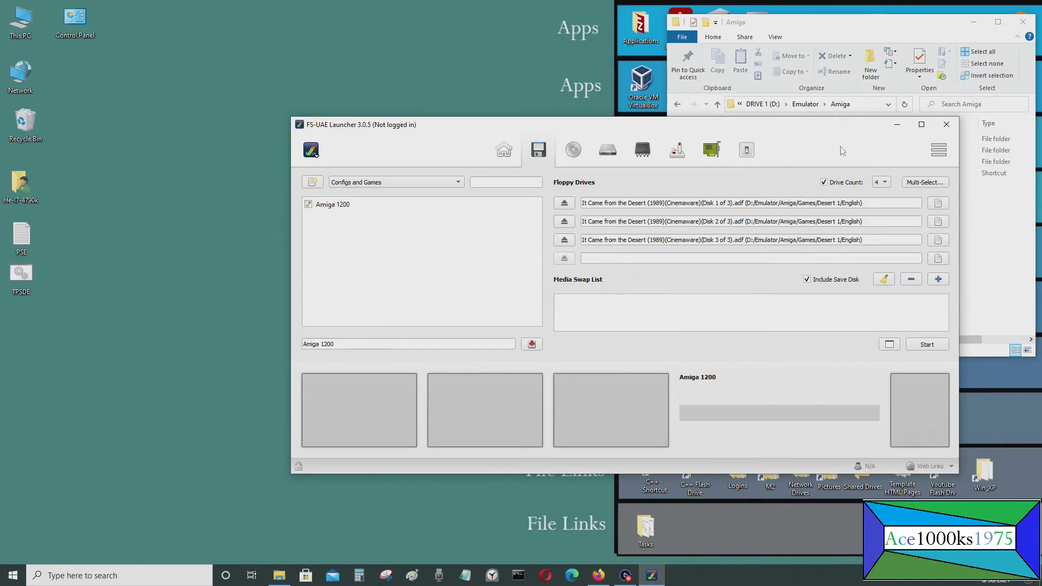
# - Minimize the launcher and open the FS-UAE folder inside Documents
pyautogui.click(897, 124)
pyautogui.doubleClick(20, 21)
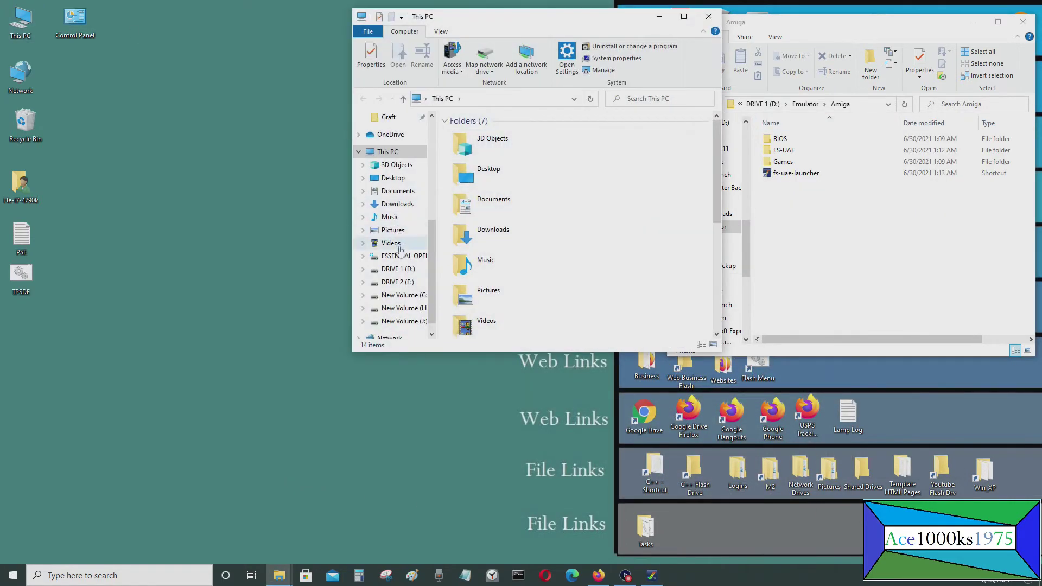
pyautogui.doubleClick(508, 217)
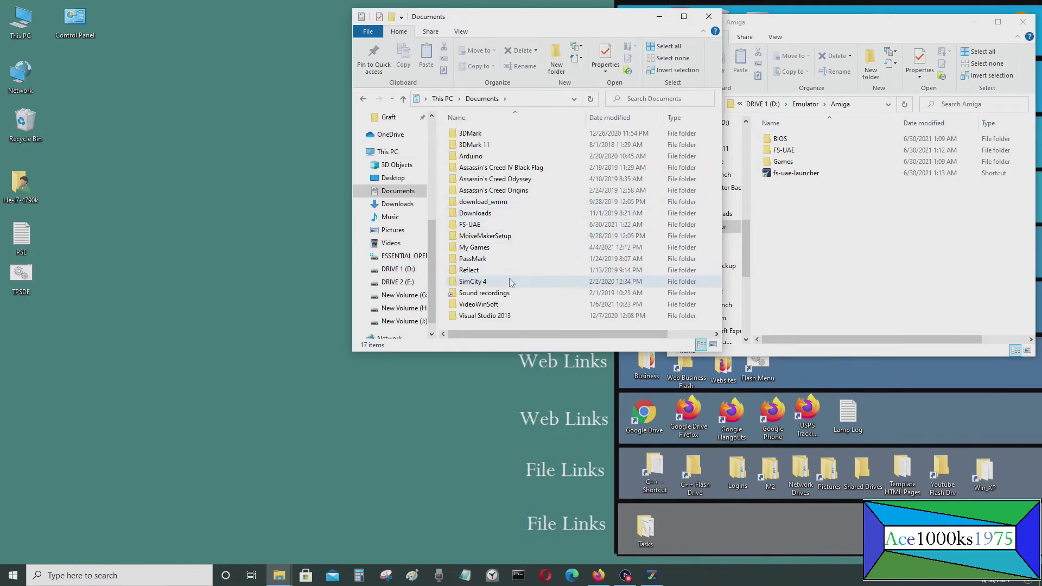
pyautogui.doubleClick(507, 225)
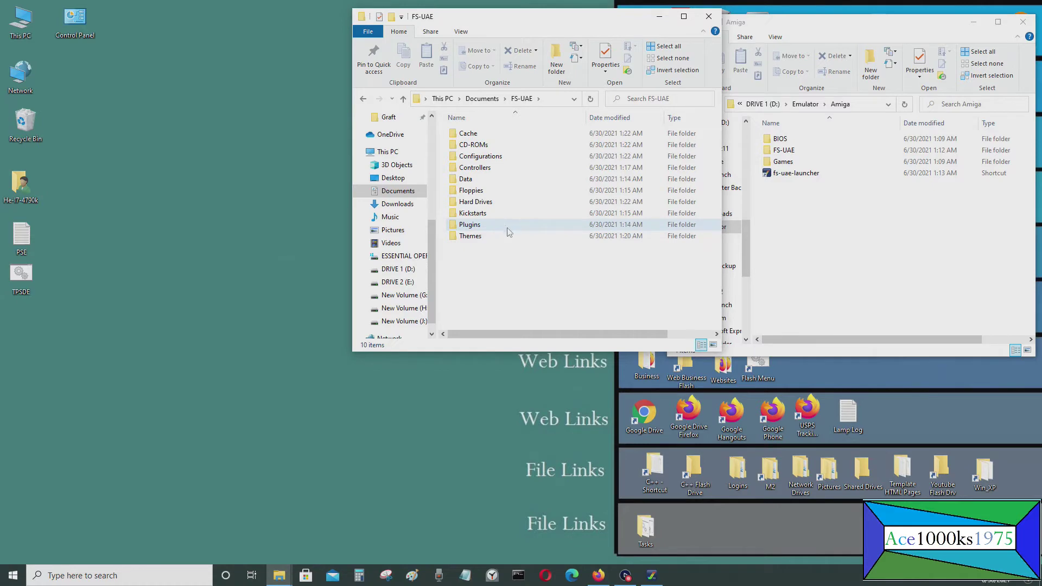
# - Switch to Firefox, review the 1080X Ambermoon Bezel Theme's download and unzip instructions, and return to the FS-UAE folder
pyautogui.hotkey('alt', 'Tab')
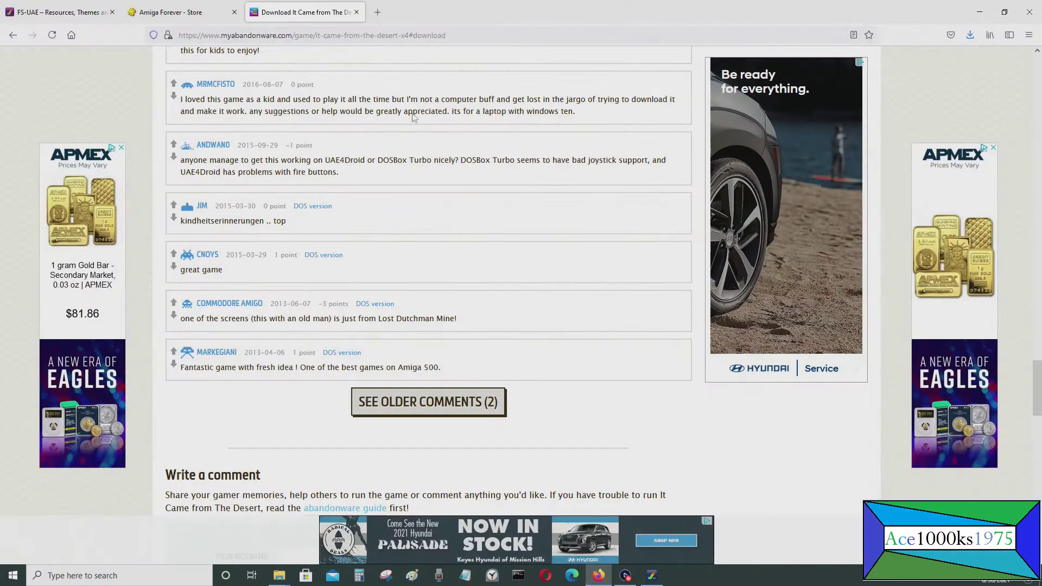
pyautogui.click(206, 5)
pyautogui.click(62, 7)
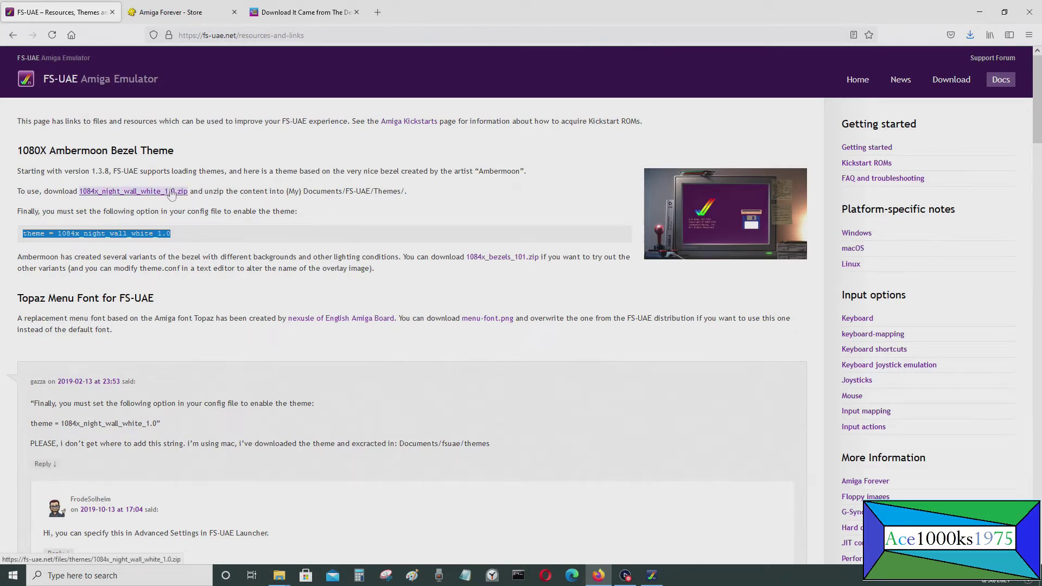
pyautogui.click(981, 15)
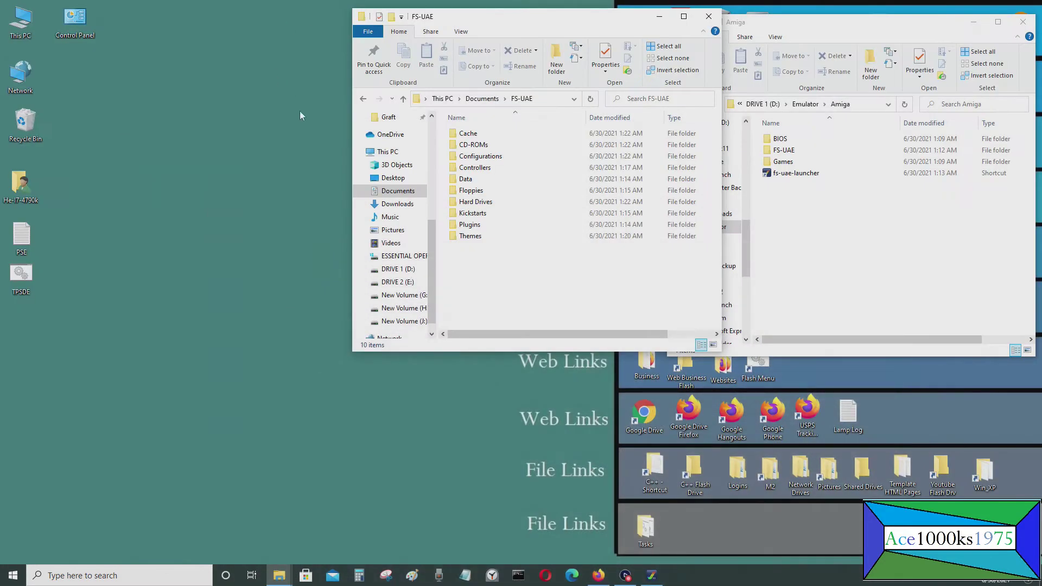
# - Delete all the loose theme files from the FS-UAE Themes folder
pyautogui.doubleClick(502, 239)
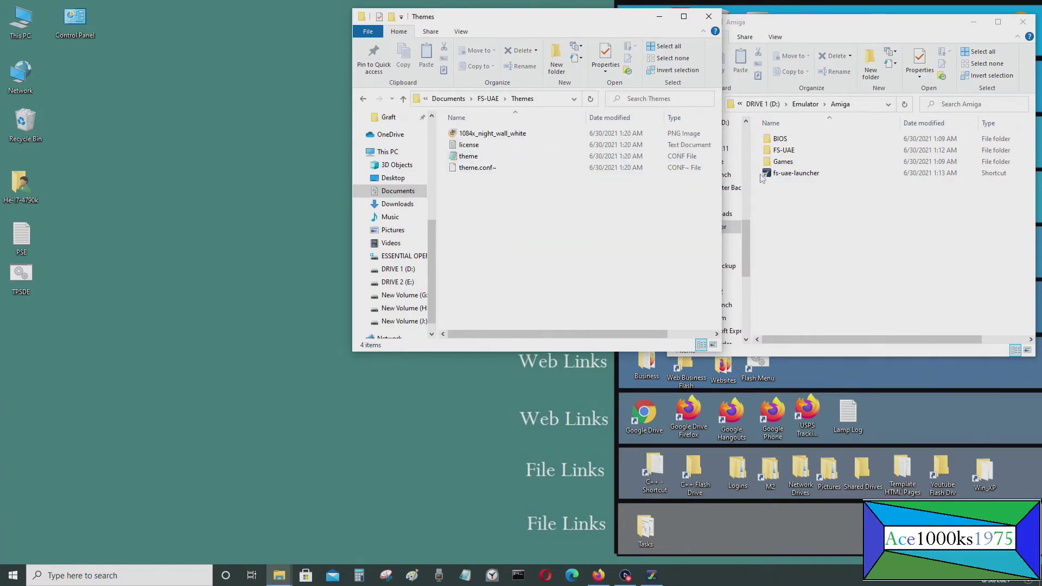
pyautogui.moveTo(607, 222); pyautogui.dragTo(498, 131)
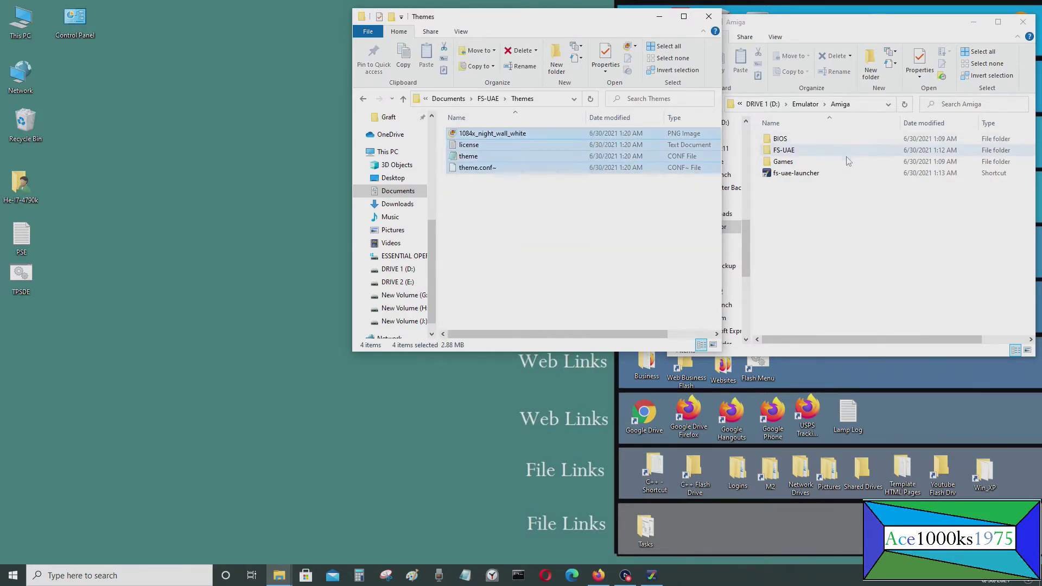
pyautogui.press('Delete')
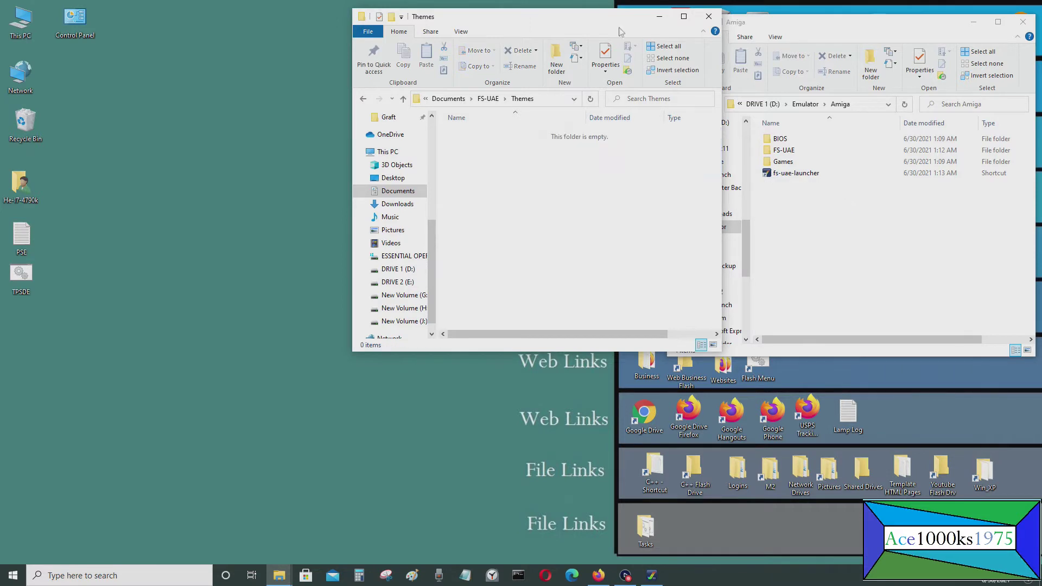
# - Copy the 1084x_night_wall_white_1.0 folder from its zip in Downloads on DRIVE 1 (D:) into the Themes folder, and close both windows
pyautogui.moveTo(583, 28); pyautogui.dragTo(353, 26)
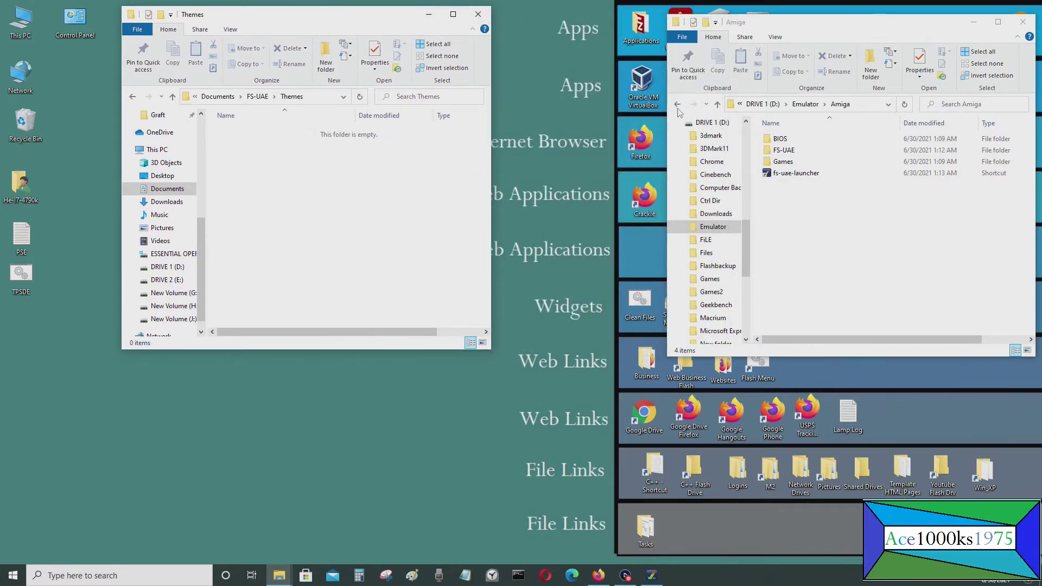
pyautogui.doubleClick(20, 22)
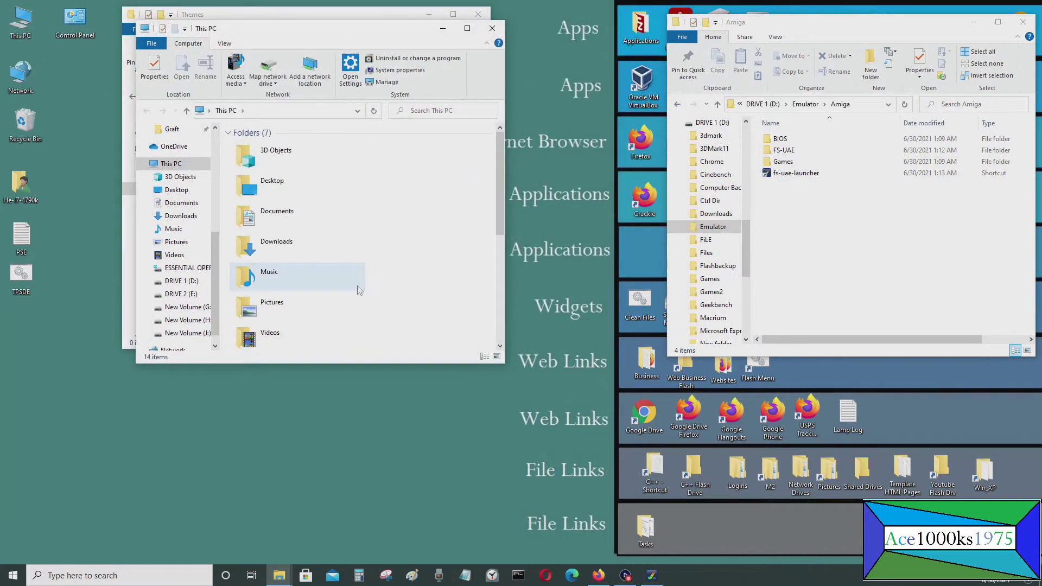
pyautogui.scroll(-3, 358, 288)
pyautogui.doubleClick(303, 274)
pyautogui.moveTo(312, 38); pyautogui.dragTo(768, 189)
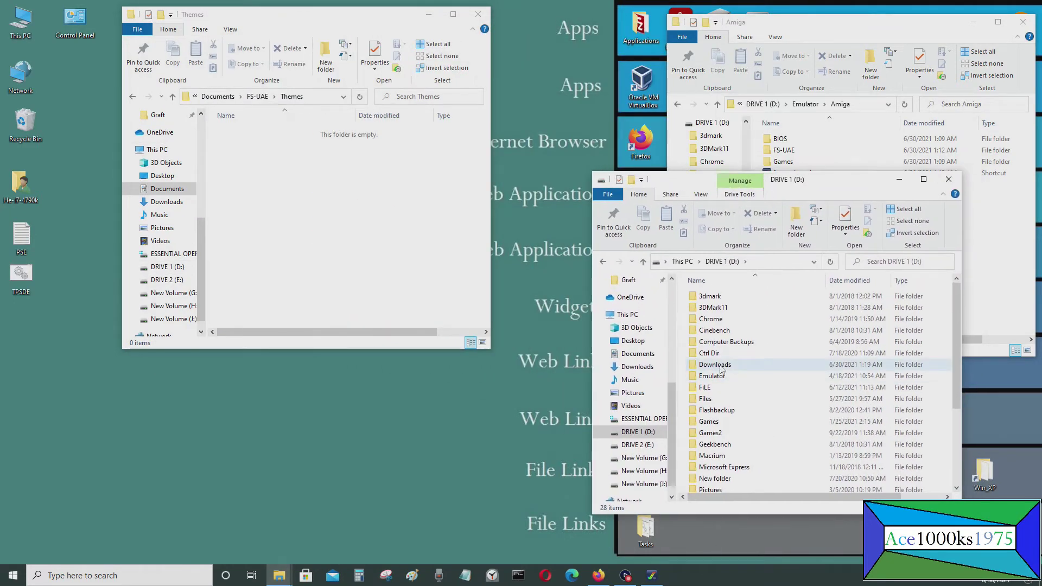
pyautogui.doubleClick(714, 364)
pyautogui.doubleClick(756, 307)
pyautogui.moveTo(737, 296); pyautogui.dragTo(349, 286)
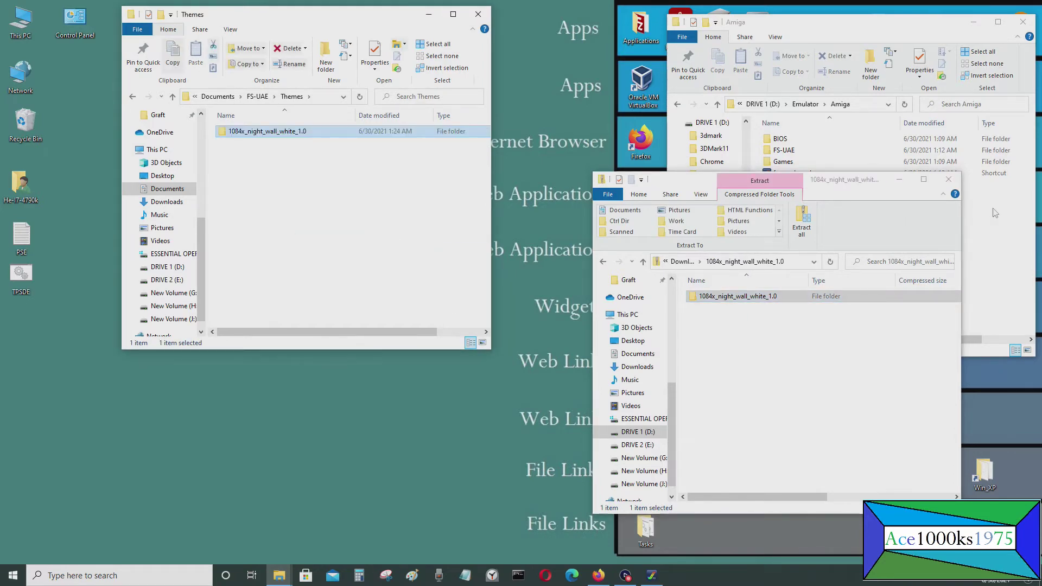
pyautogui.click(949, 179)
pyautogui.click(478, 14)
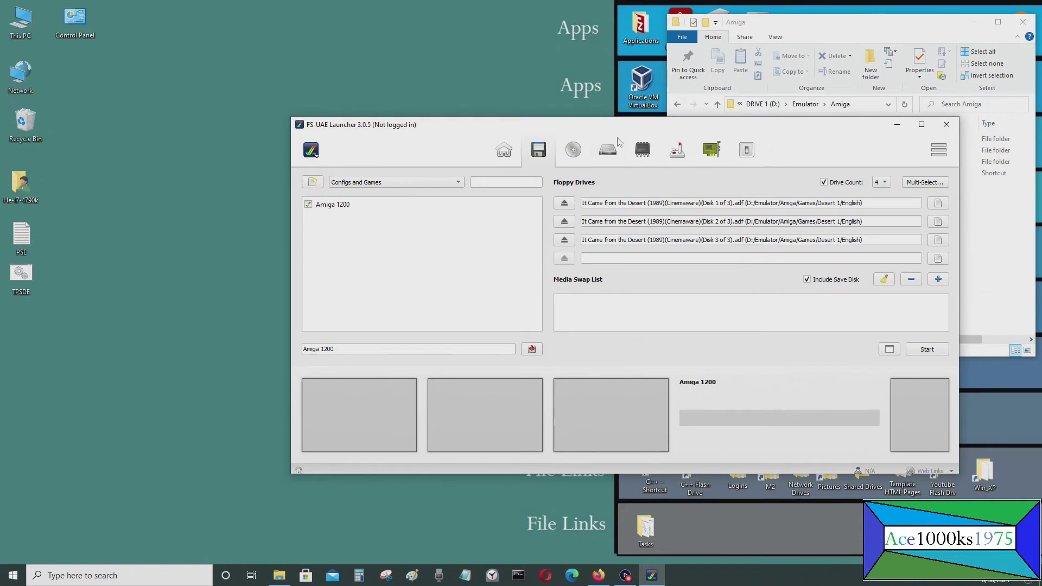
# - Run the Amiga 1200 configuration in a maximized window, and pause and resume the game's intro
pyautogui.click(925, 349)
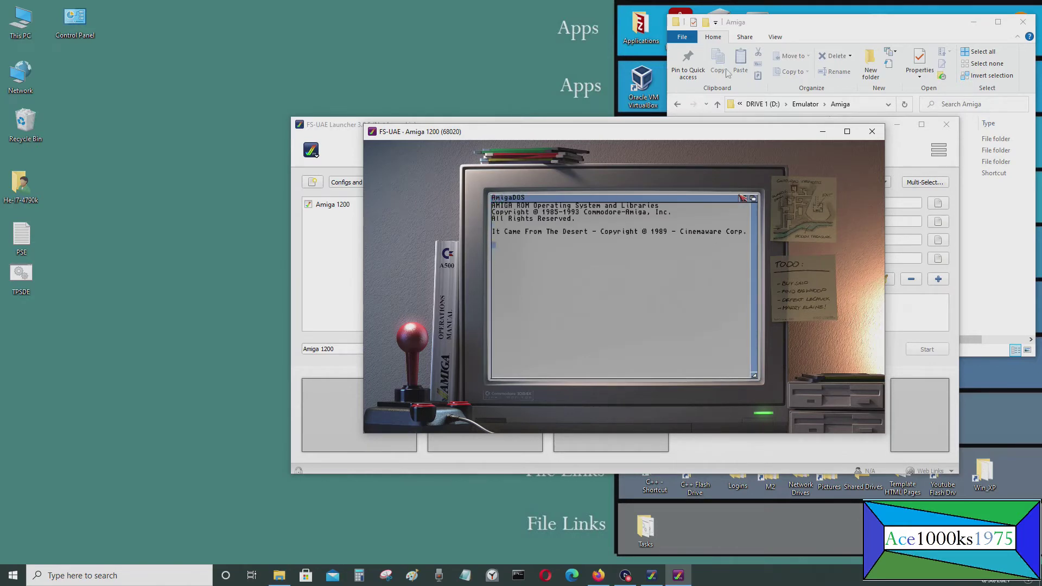
pyautogui.click(847, 131)
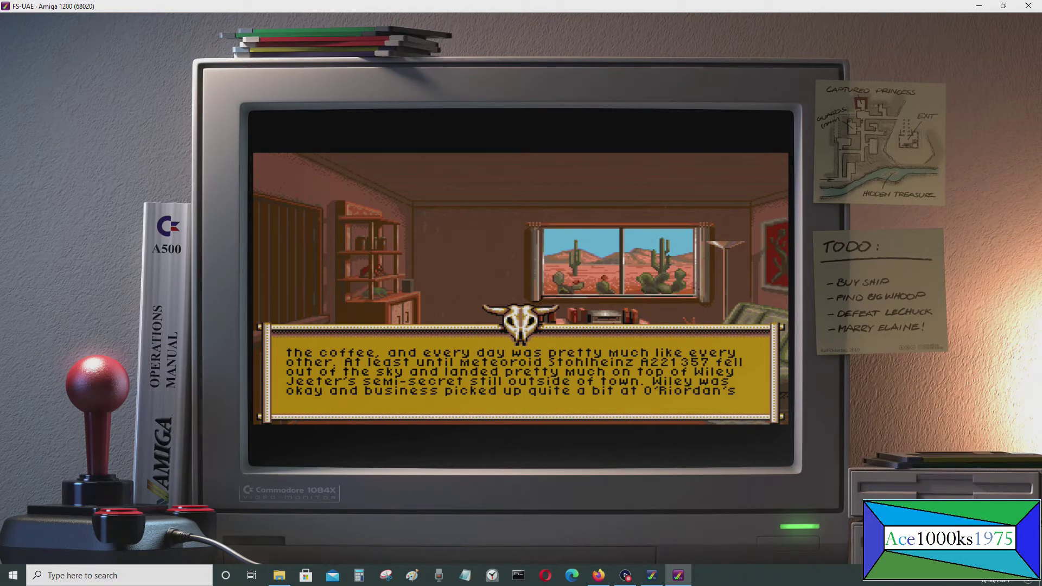
pyautogui.press('space')
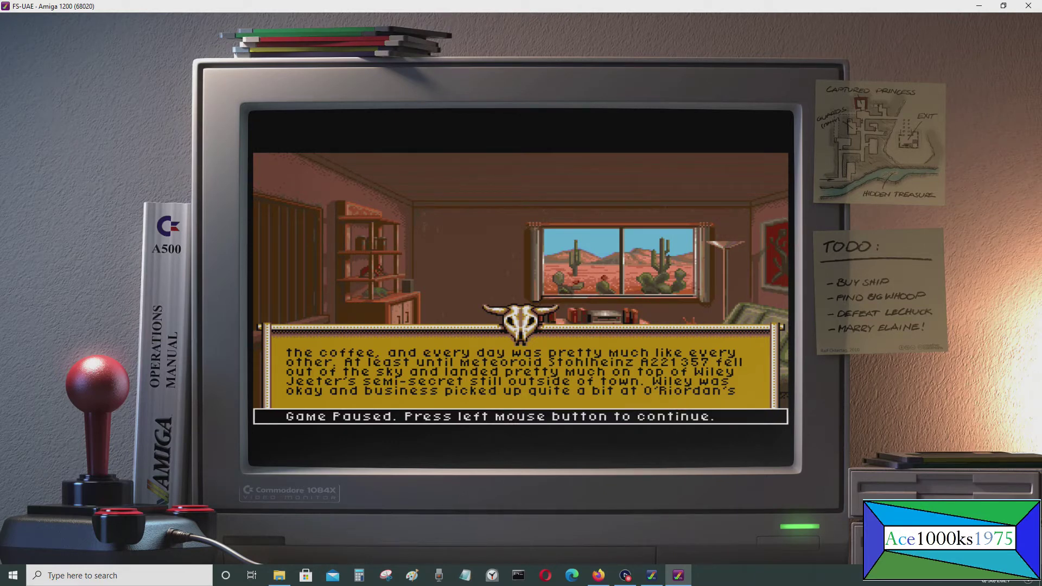
pyautogui.press('space')
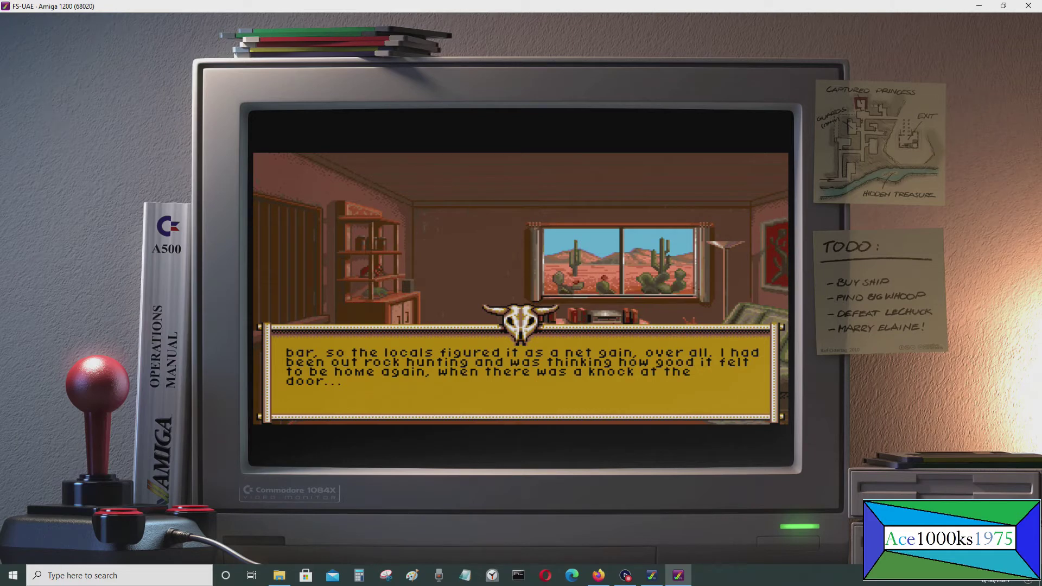
# - Choose Answer the Door in the game and ask Geez about the donkey
pyautogui.press('Down')
pyautogui.press('Down')
pyautogui.press('Down')
pyautogui.press('Down')
pyautogui.press('Down')
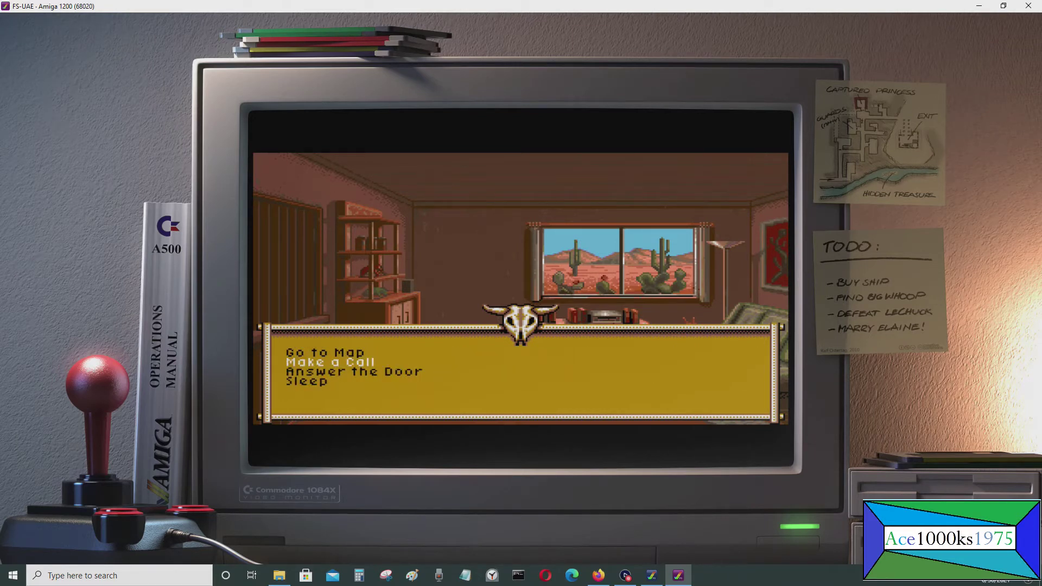
pyautogui.press('Up')
pyautogui.press('Return')
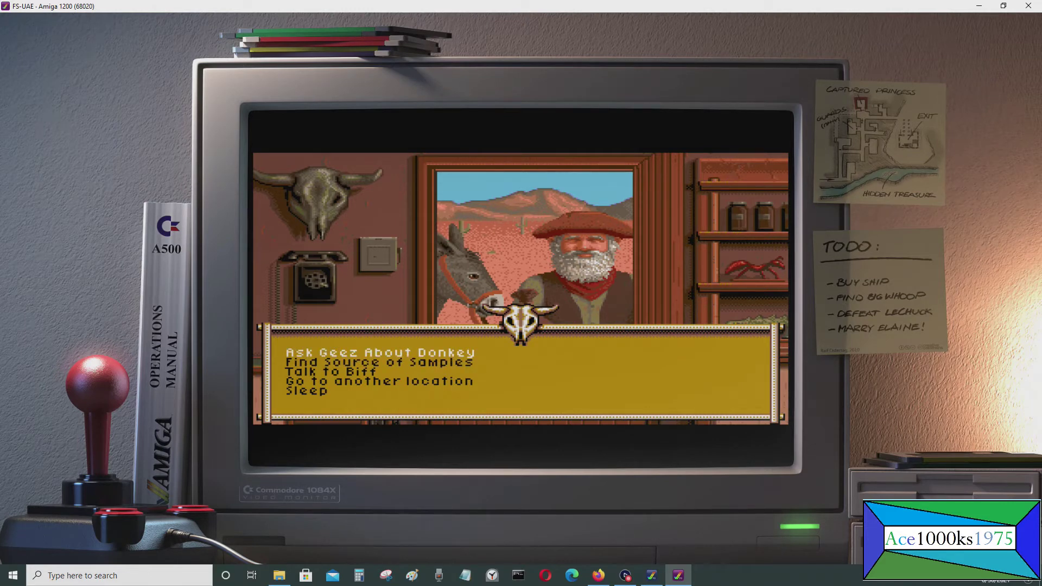
pyautogui.press('Return')
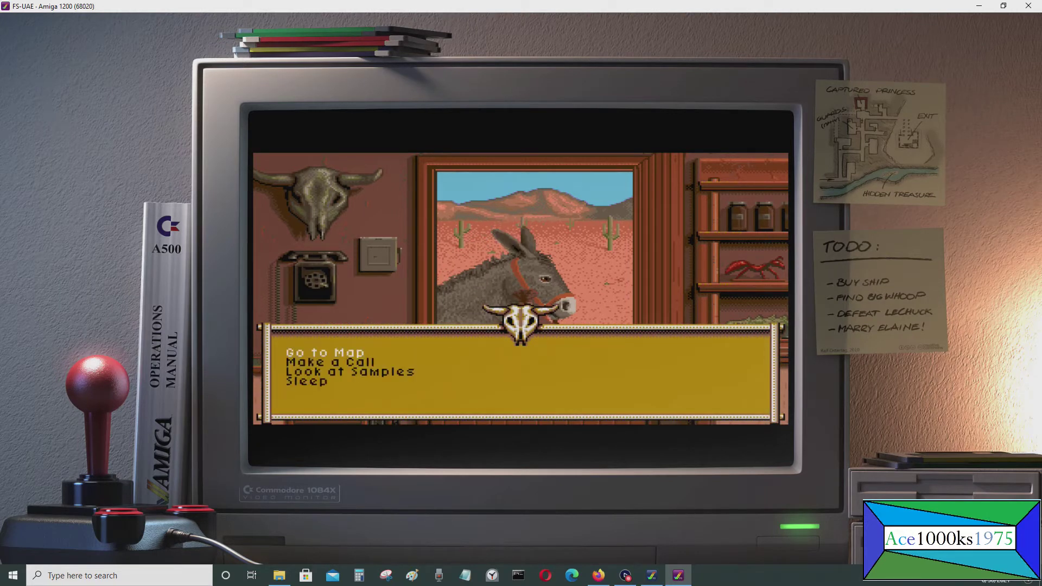
# - Choose Sleep from the game's action list and accept 0 hours
pyautogui.press('Down')
pyautogui.press('Down')
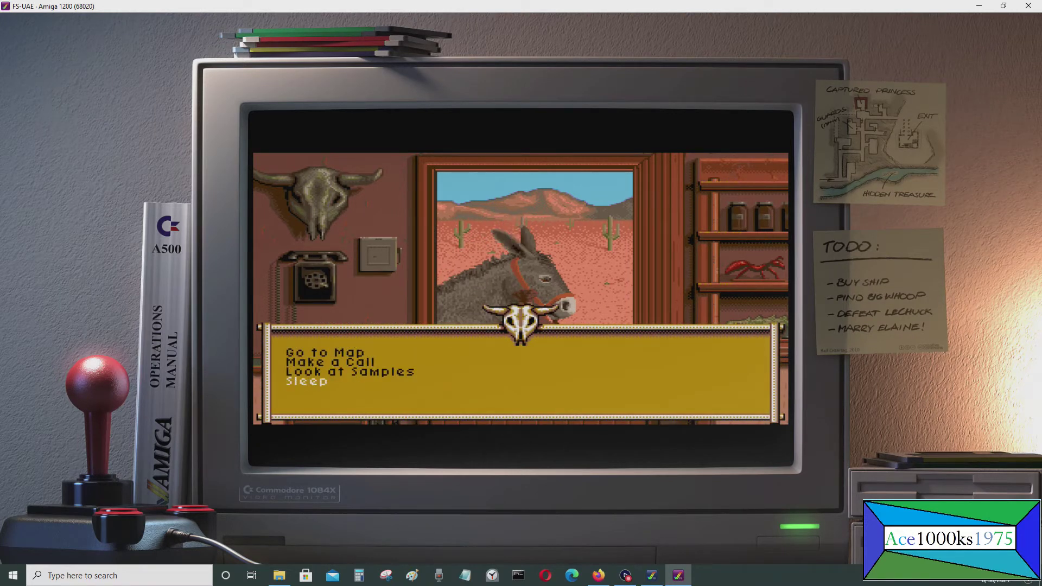
pyautogui.press('Return')
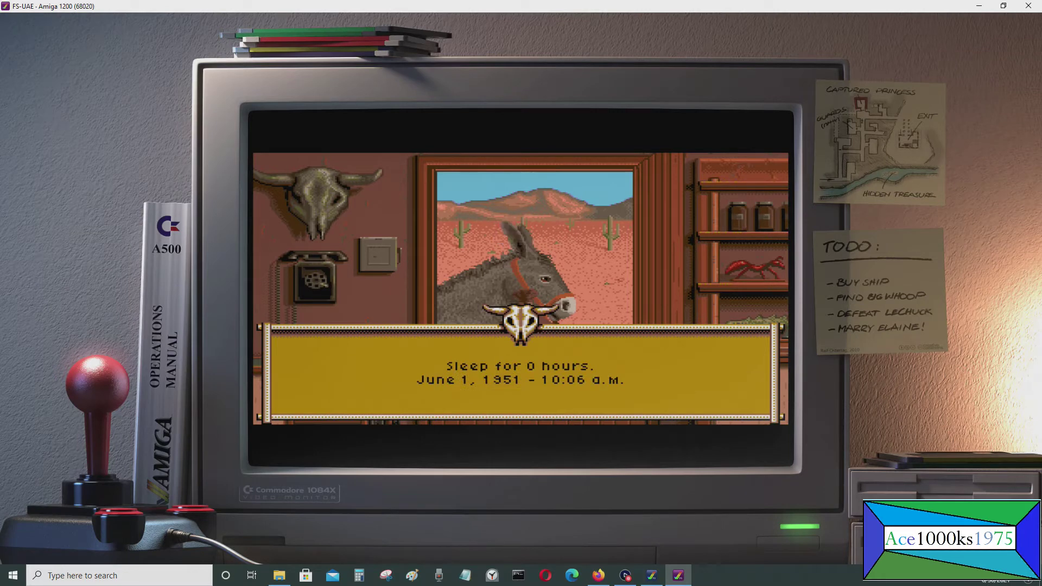
pyautogui.press('Return')
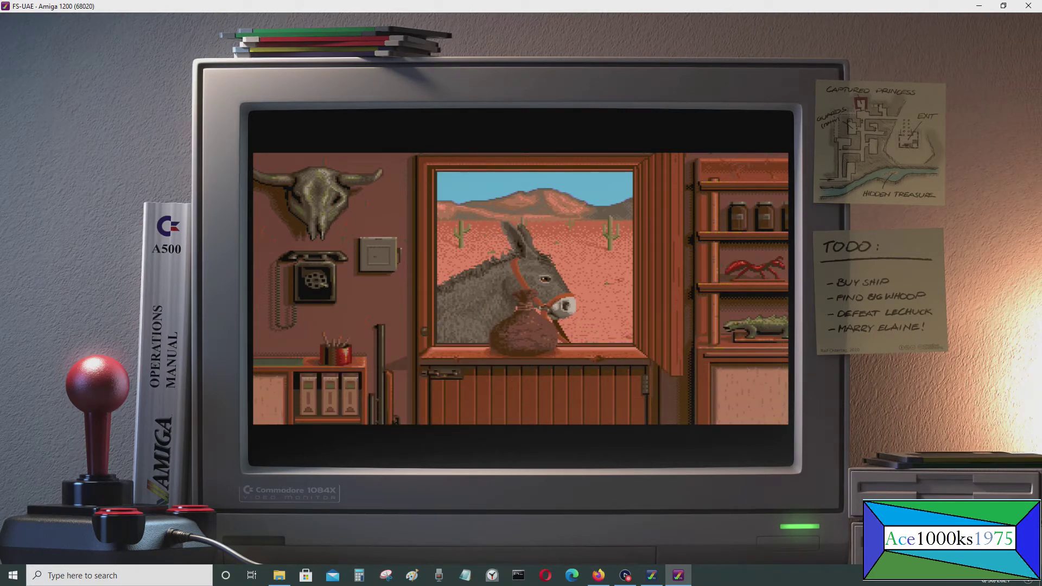
pyautogui.press('Return')
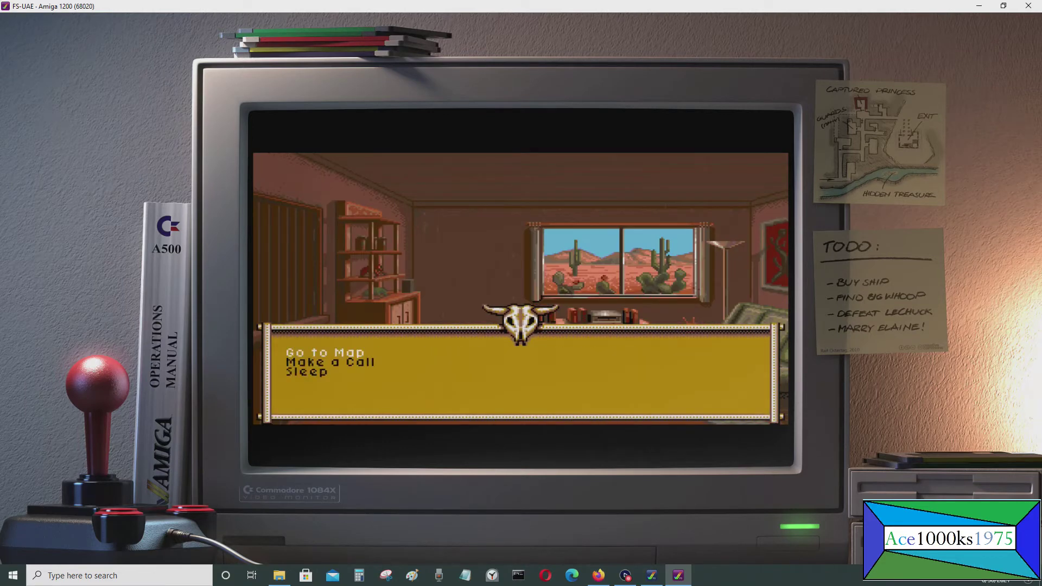
# - Go to the game's map and travel to J.D.'s Farm
pyautogui.press('Up')
pyautogui.press('Return')
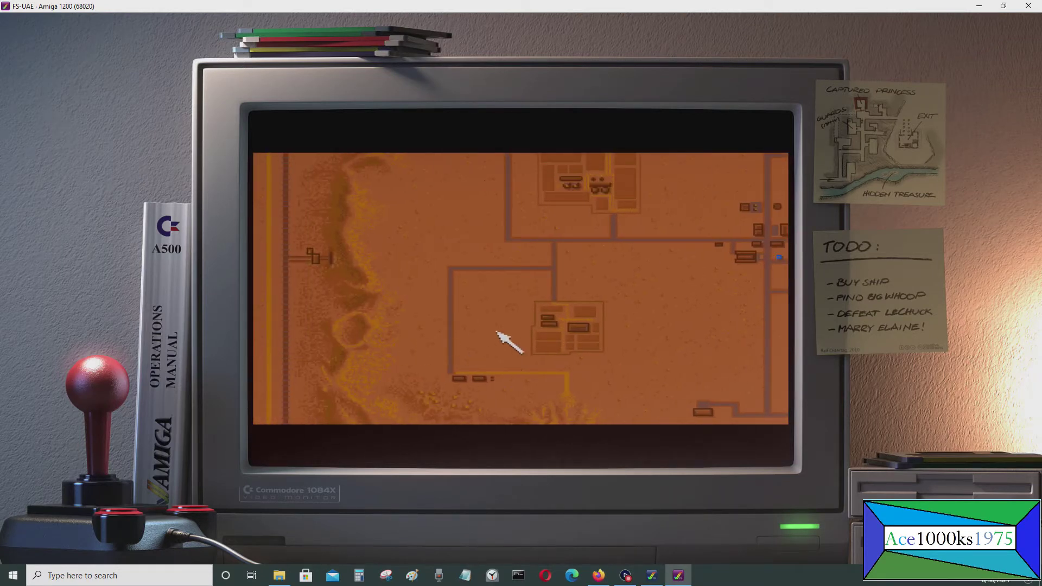
pyautogui.click(589, 327)
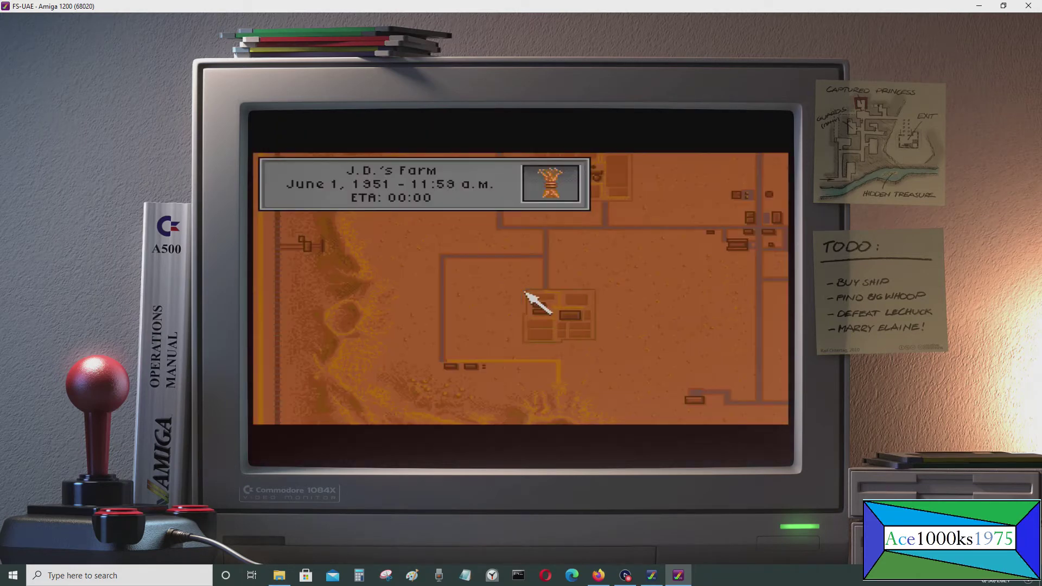
# - Find the Platt University Lab on the game's map and travel there
pyautogui.click(581, 318)
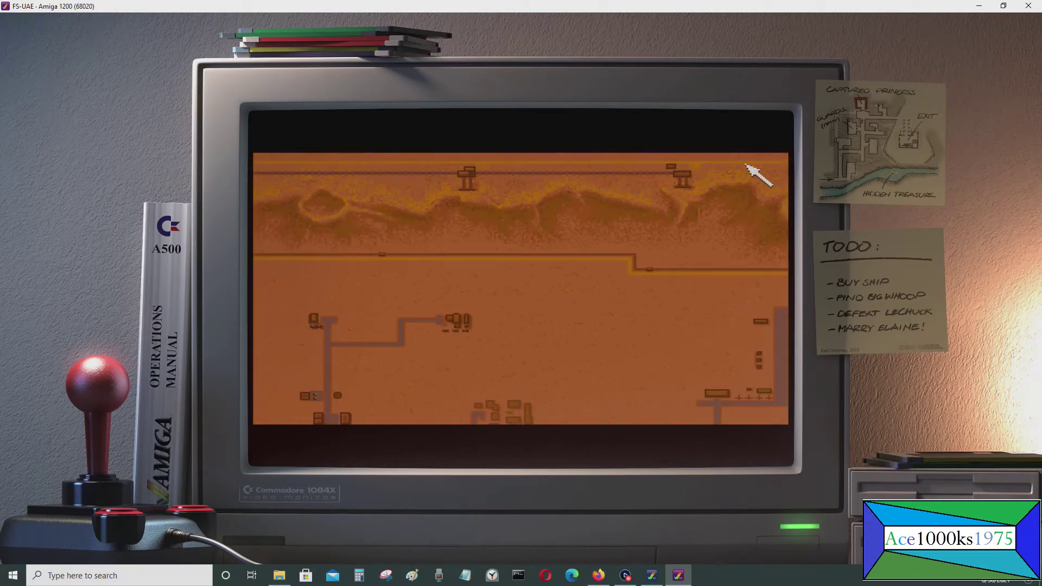
pyautogui.moveTo(456, 320)
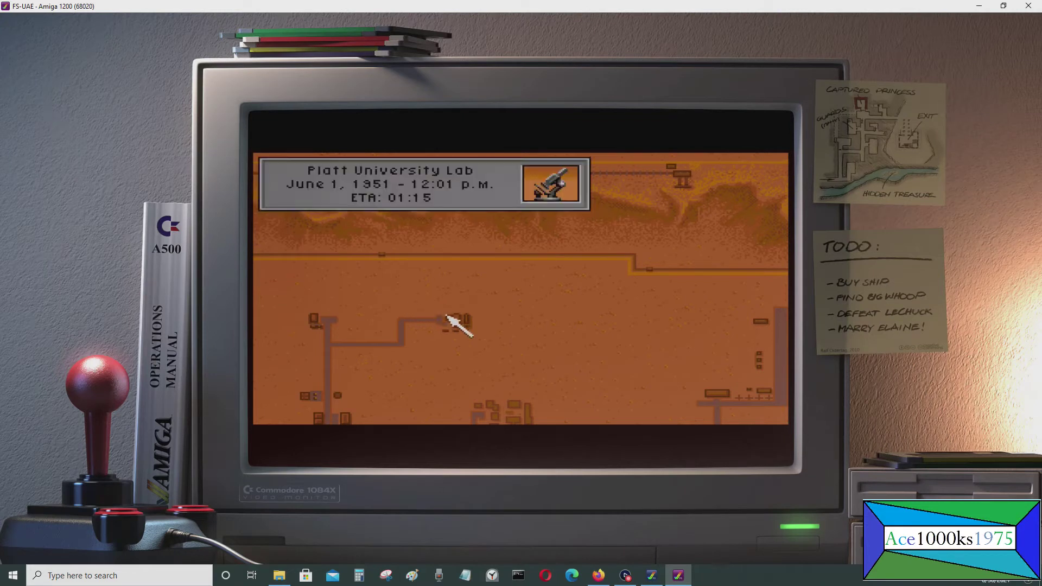
pyautogui.click(446, 329)
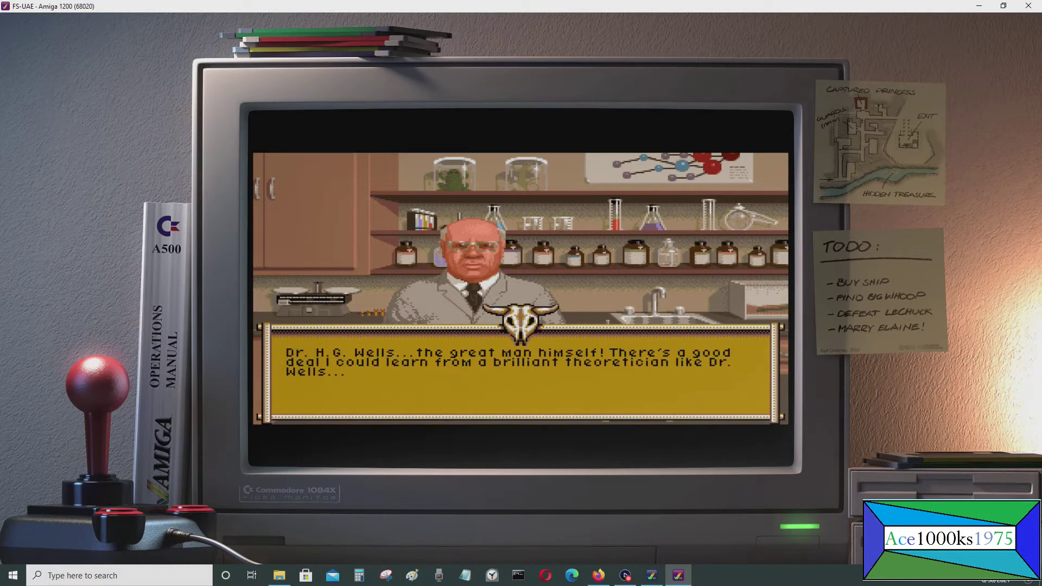
# - Bring up the emulator's control overlay and view the Load State slots
pyautogui.press('F12')
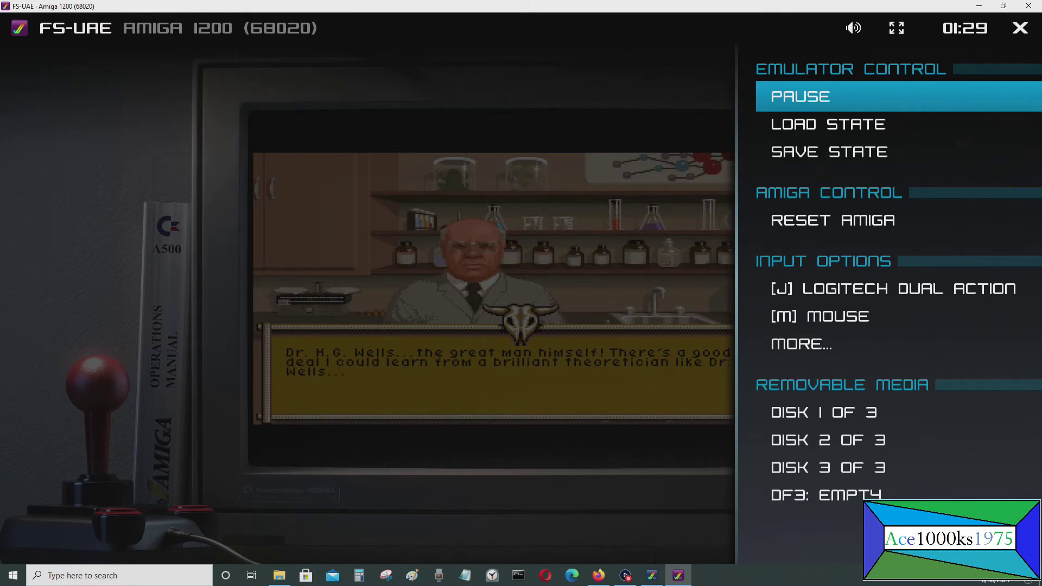
pyautogui.press('Down')
pyautogui.press('Return')
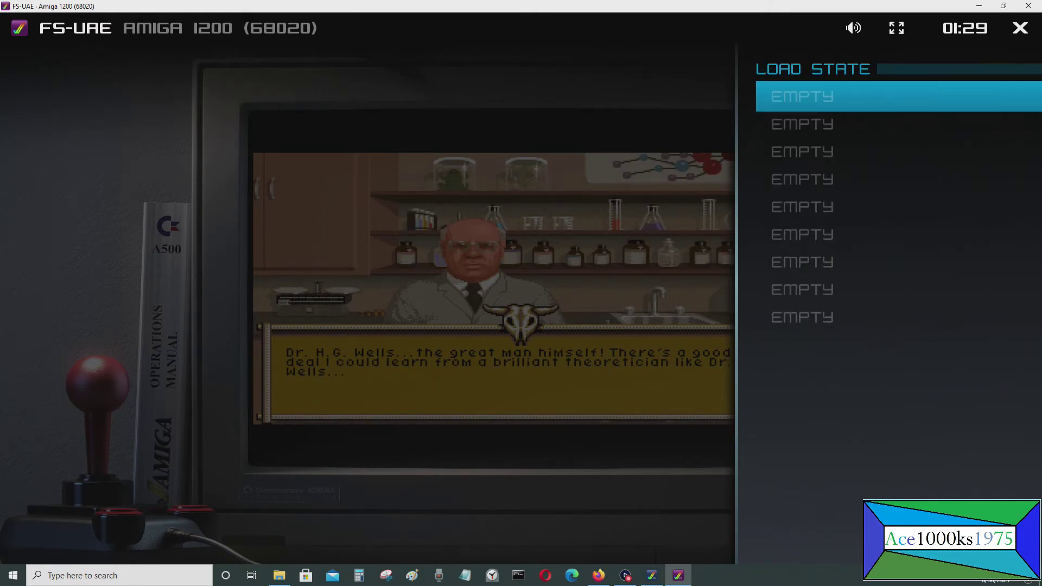
# - Leave the Load State slots and save the current game state to the first empty Save State slot
pyautogui.press('Down')
pyautogui.press('Up')
pyautogui.press('Escape')
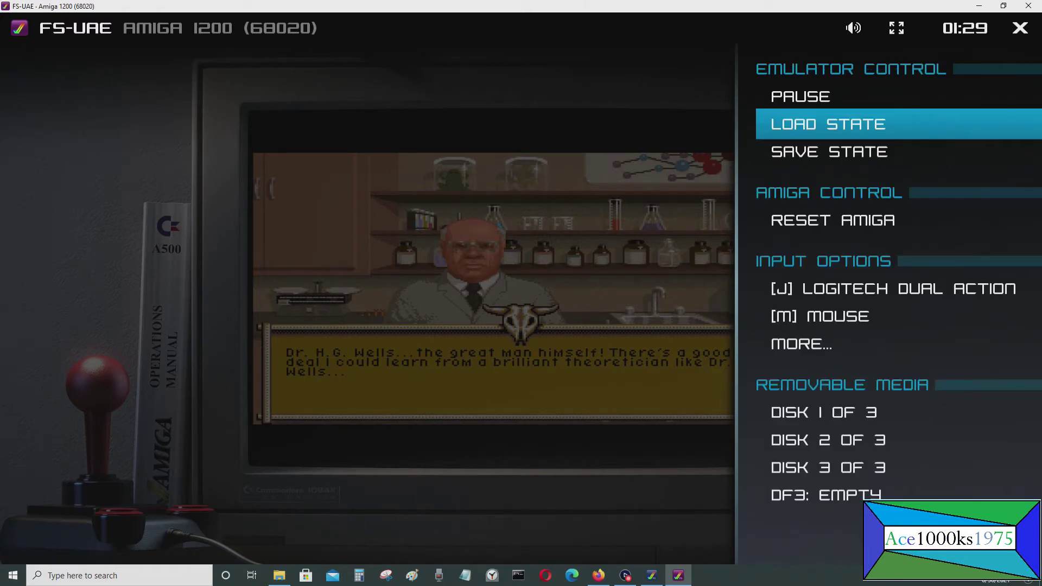
pyautogui.press('Down')
pyautogui.press('Return')
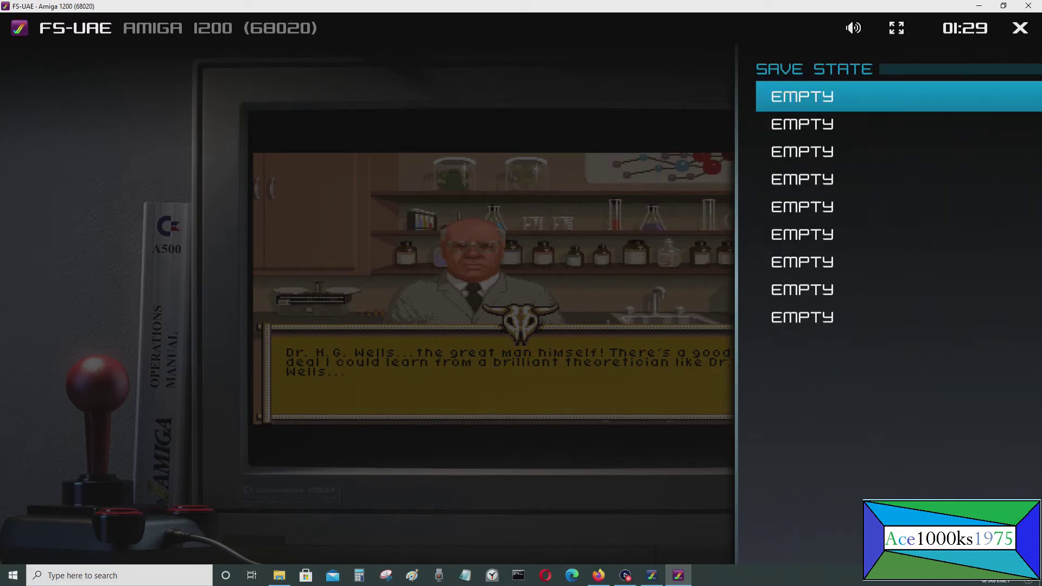
pyautogui.press('Return')
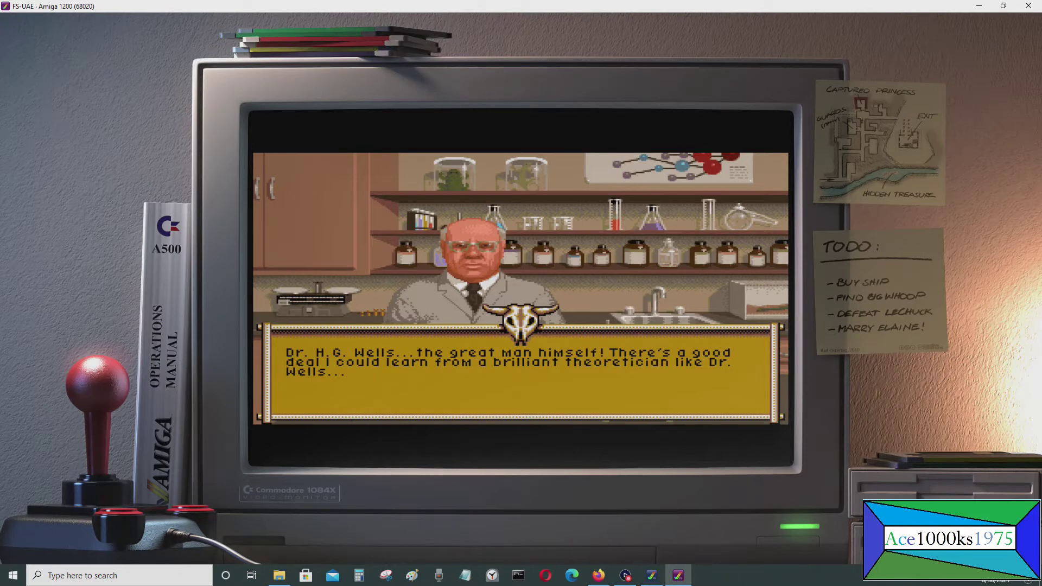
# - Load the game state stored in the first Load State slot from the emulator overlay
pyautogui.press('F12')
pyautogui.press('Up')
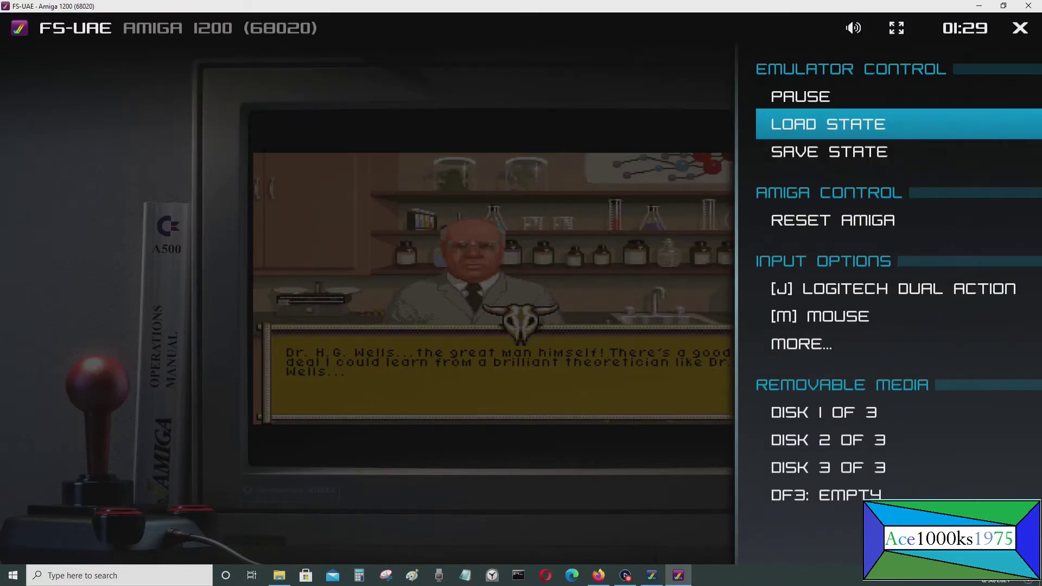
pyautogui.press('Return')
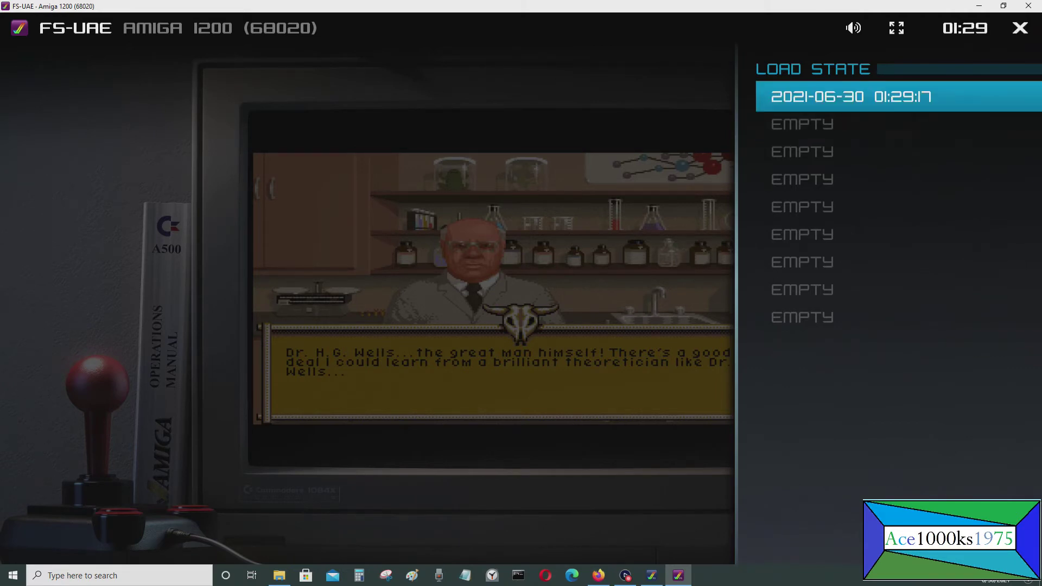
pyautogui.press('Return')
# - Look through the emulator overlay's control, reset, input and removable media options
pyautogui.press('F12')
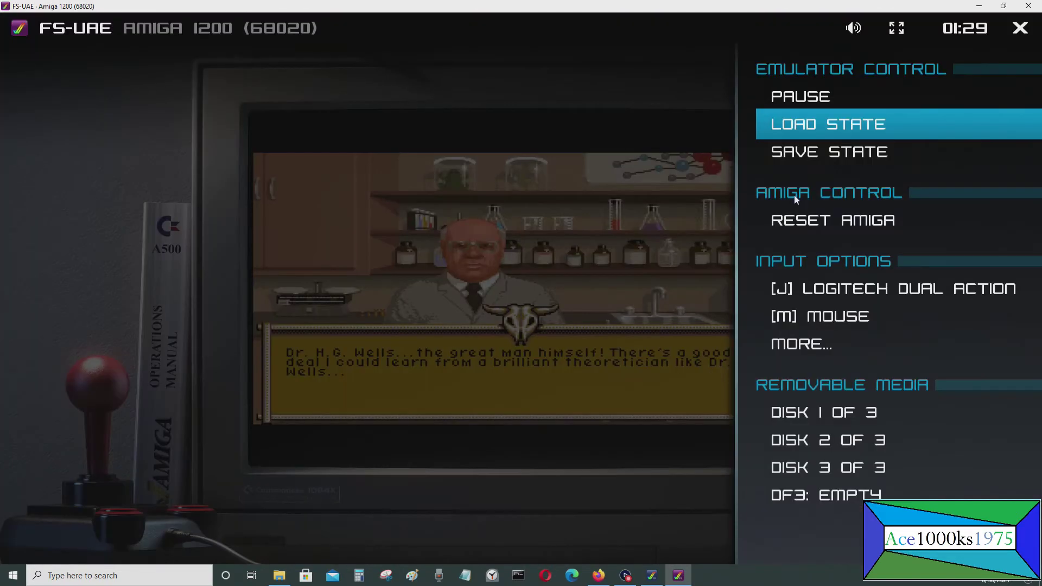
pyautogui.press('Down')
pyautogui.press('Down')
pyautogui.press('Down')
pyautogui.press('Down')
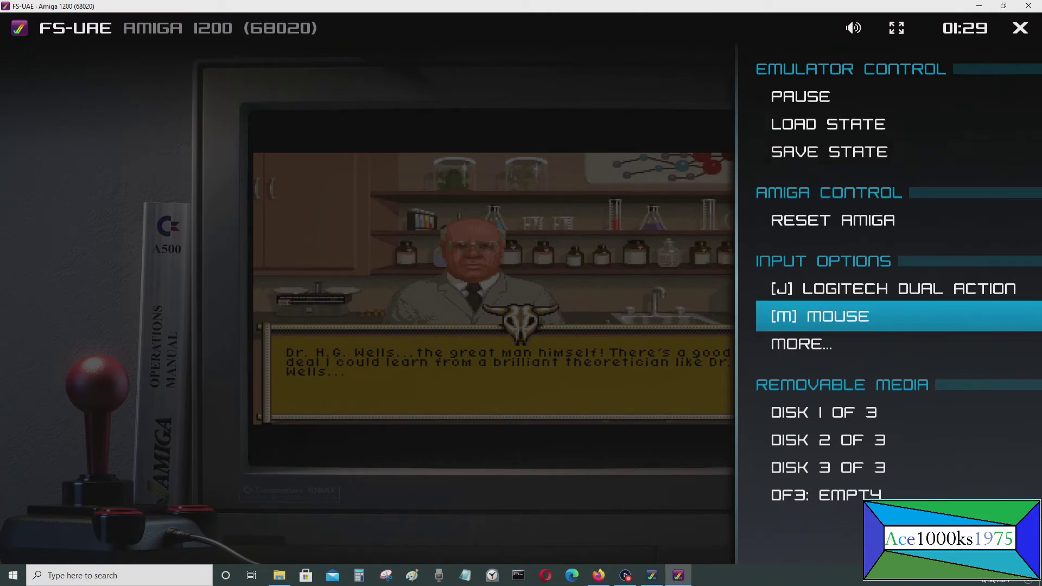
pyautogui.press('Up')
pyautogui.press('Up')
pyautogui.press('Up')
pyautogui.press('Down')
pyautogui.press('Down')
pyautogui.press('Up')
pyautogui.press('Up')
pyautogui.press('Up')
pyautogui.press('Up')
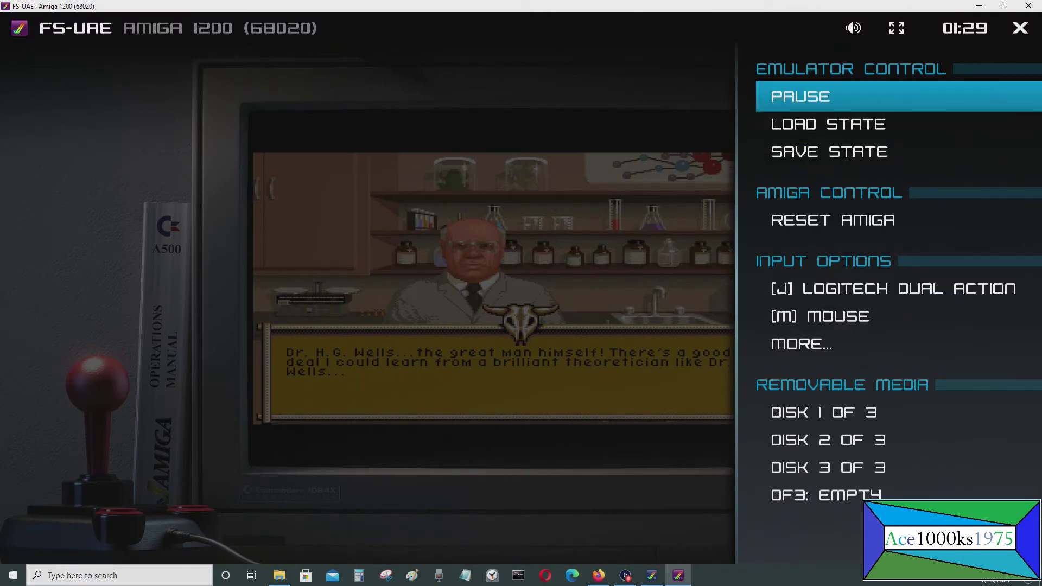
pyautogui.press('Down')
pyautogui.press('Down')
pyautogui.press('Down')
pyautogui.press('Down')
pyautogui.press('Down')
pyautogui.press('Down')
pyautogui.press('Down')
pyautogui.press('Down')
pyautogui.press('Up')
pyautogui.press('Up')
pyautogui.press('Up')
pyautogui.press('Up')
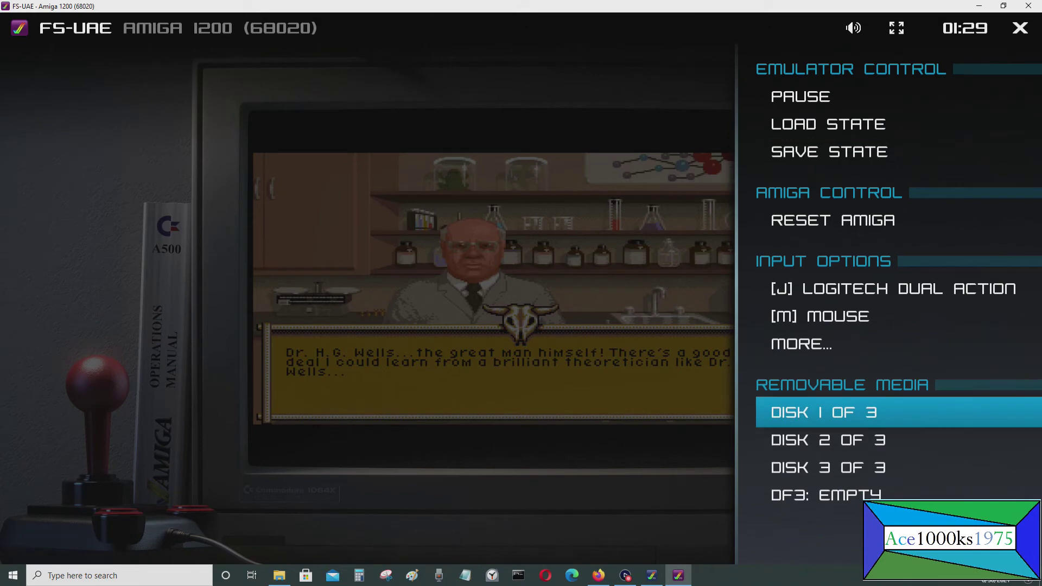
# - Close the running Amiga 1200 session from the overlay and return to the launcher
pyautogui.press('Up')
pyautogui.press('Up')
pyautogui.press('Up')
pyautogui.press('Up')
pyautogui.press('Up')
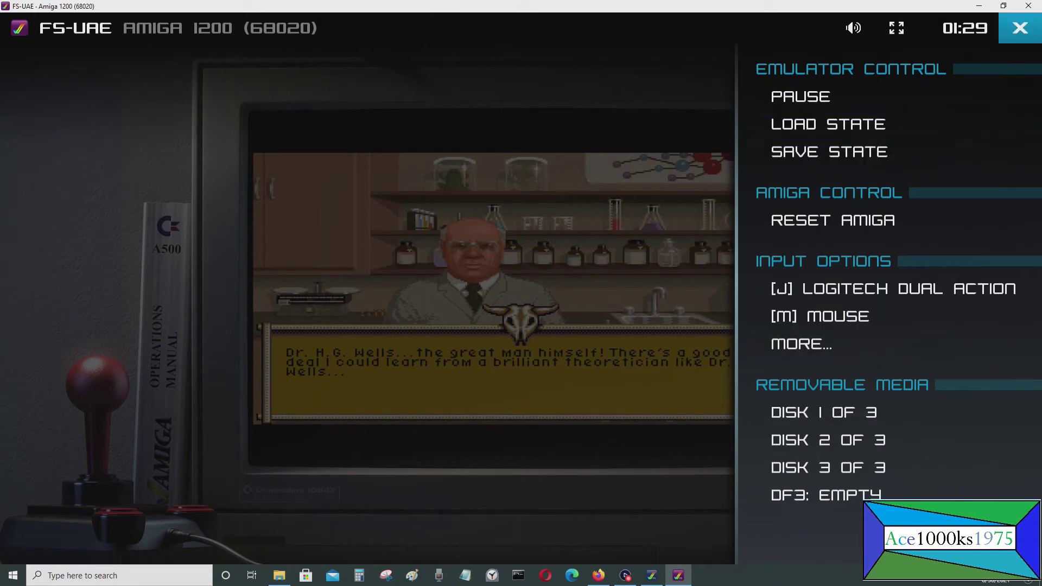
pyautogui.press('Return')
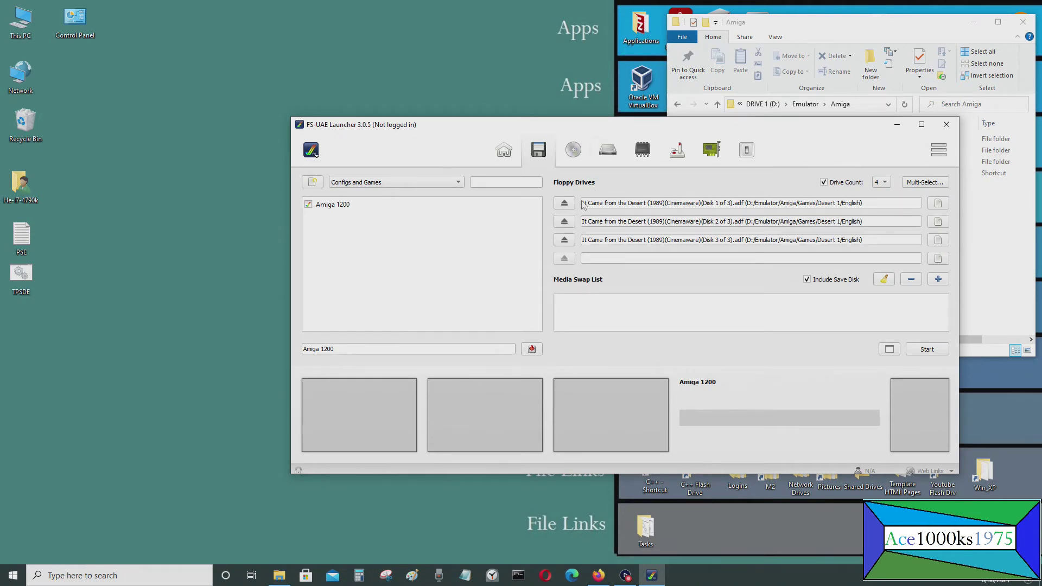
# - Eject the three It Came from the Desert disk images from the floppy drives
pyautogui.click(564, 204)
pyautogui.click(565, 221)
pyautogui.click(564, 240)
# - Browse for a floppy image for the first drive and shorten the folder path to D:\Emulator\Amiga\Games\Desert 1
pyautogui.click(940, 204)
pyautogui.click(627, 160)
pyautogui.click(627, 160)
pyautogui.press('BackSpace')
pyautogui.press('BackSpace')
pyautogui.press('BackSpace')
pyautogui.press('BackSpace')
pyautogui.press('BackSpace')
pyautogui.press('BackSpace')
pyautogui.press('BackSpace')
pyautogui.press('BackSpace')
pyautogui.press('BackSpace')
pyautogui.press('BackSpace')
pyautogui.press('BackSpace')
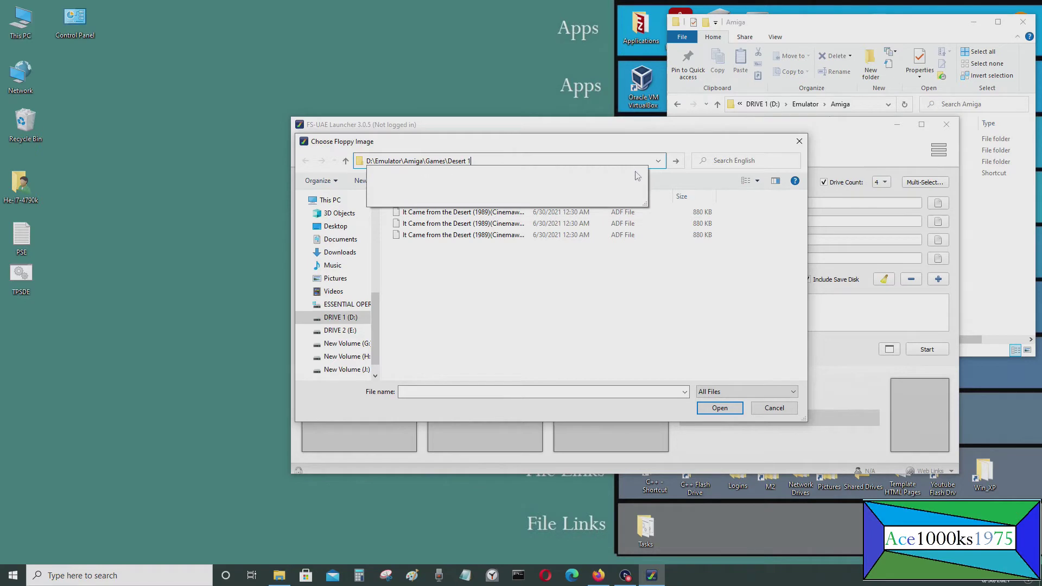
# - Go to the D:\Emulator\Amiga\Games folder in the floppy image chooser
pyautogui.press('BackSpace')
pyautogui.press('BackSpace')
pyautogui.press('BackSpace')
pyautogui.press('BackSpace')
pyautogui.press('Return')
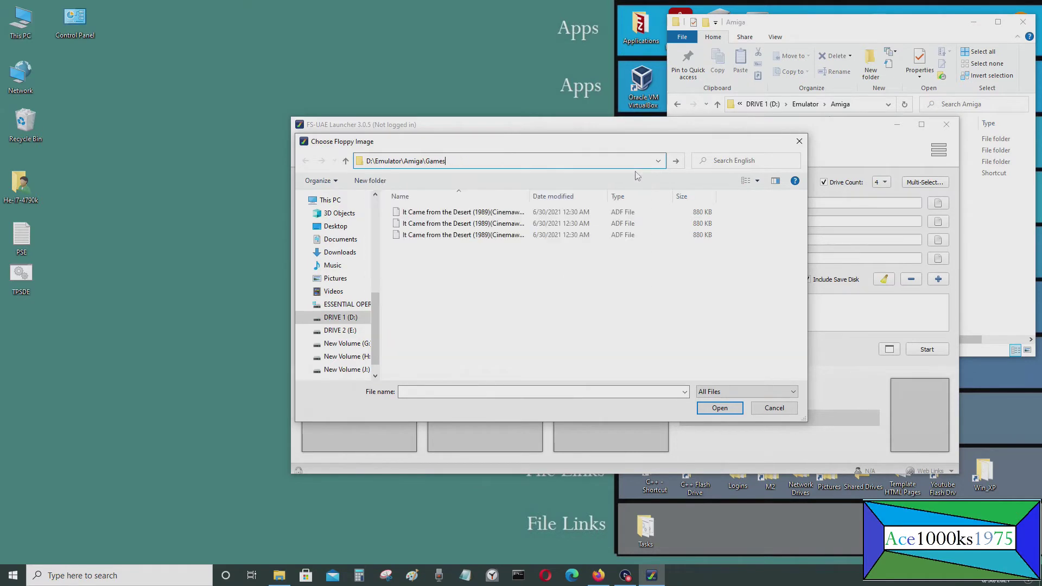
# - Load Operation Wolf_Disk1.adf from the Operation Wolf folder into the first floppy drive
pyautogui.scroll(-2, 558, 282)
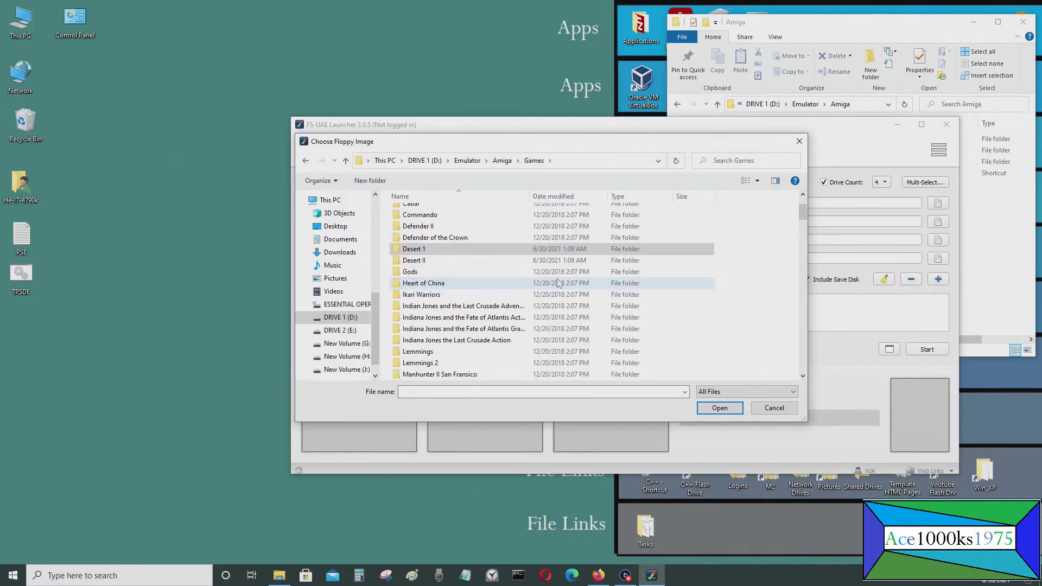
pyautogui.scroll(-3, 537, 304)
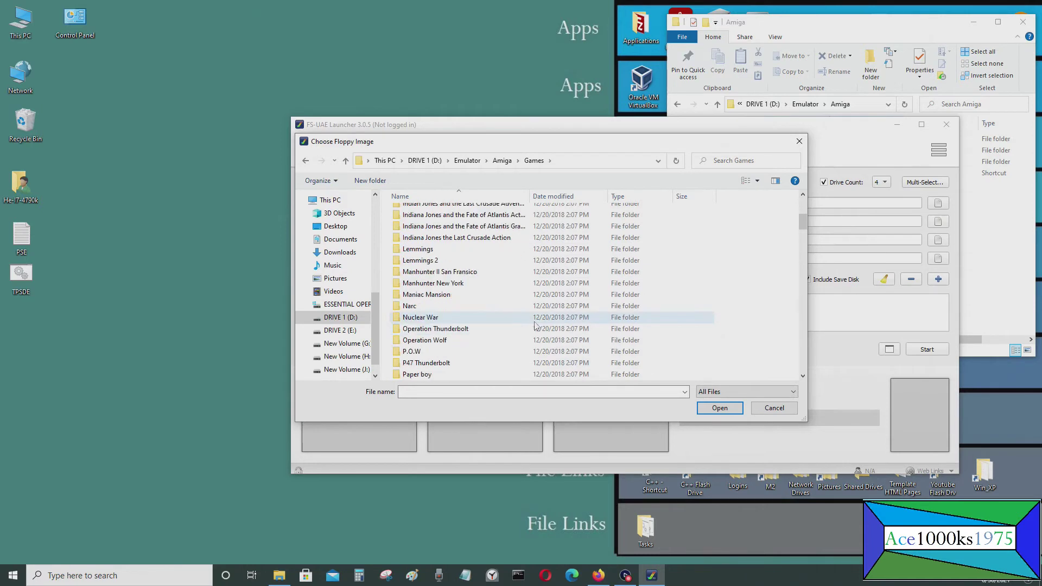
pyautogui.scroll(-2, 465, 326)
pyautogui.scroll(-1, 465, 335)
pyautogui.scroll(2, 465, 336)
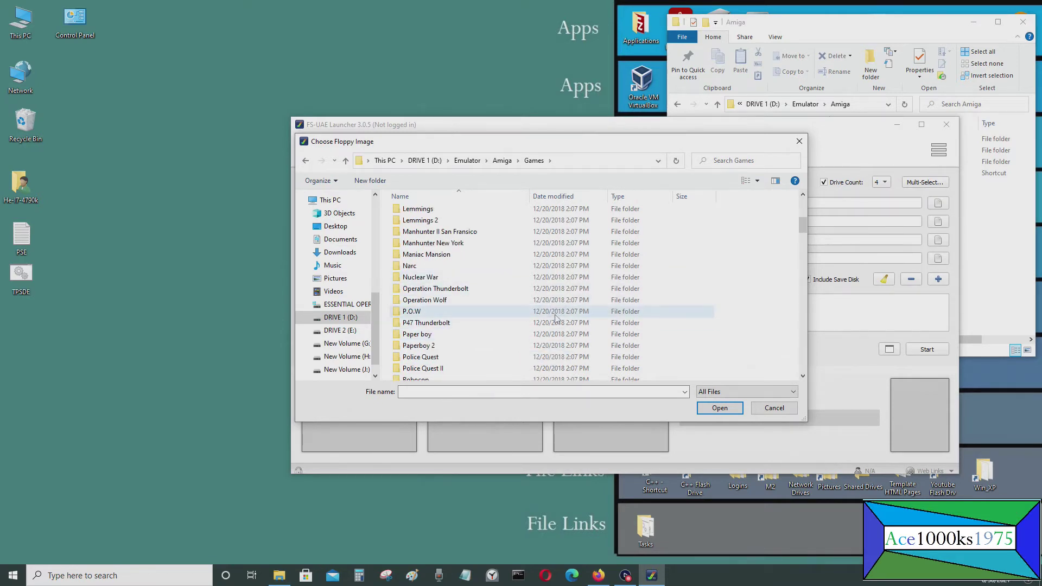
pyautogui.scroll(1, 556, 319)
pyautogui.scroll(4, 556, 319)
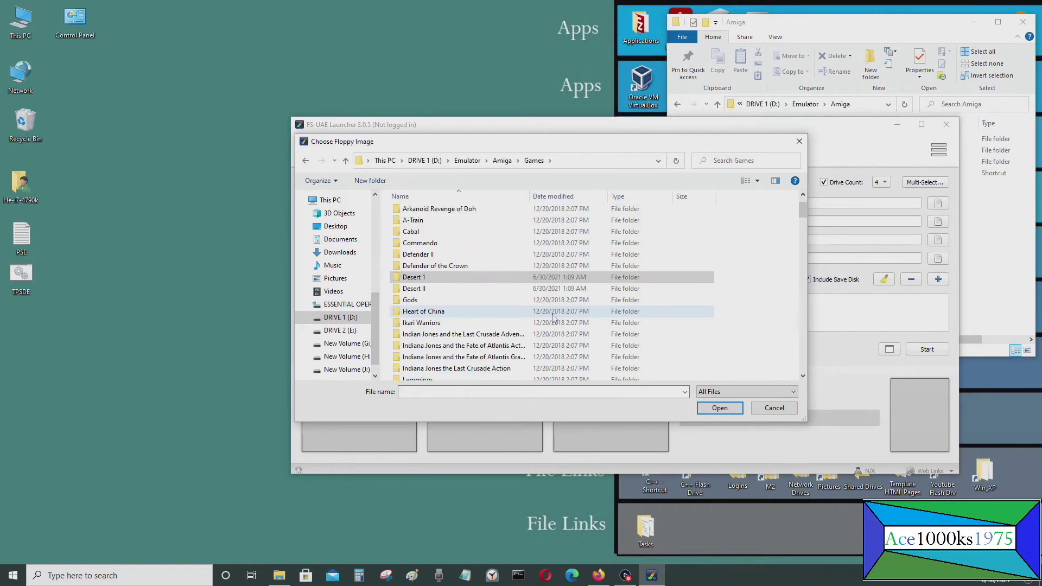
pyautogui.scroll(-5, 554, 316)
pyautogui.doubleClick(427, 307)
pyautogui.click(438, 214)
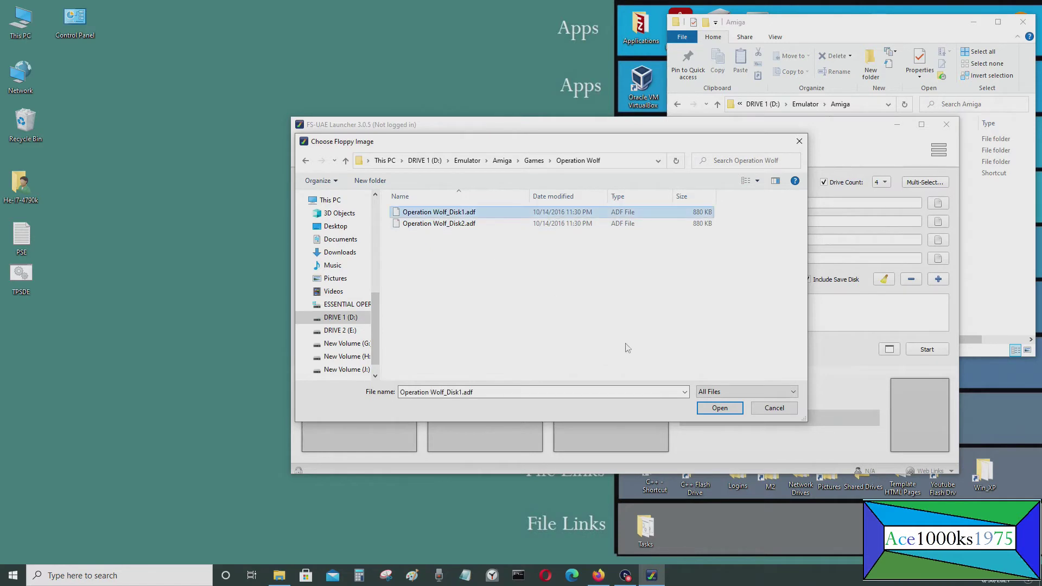
pyautogui.click(703, 411)
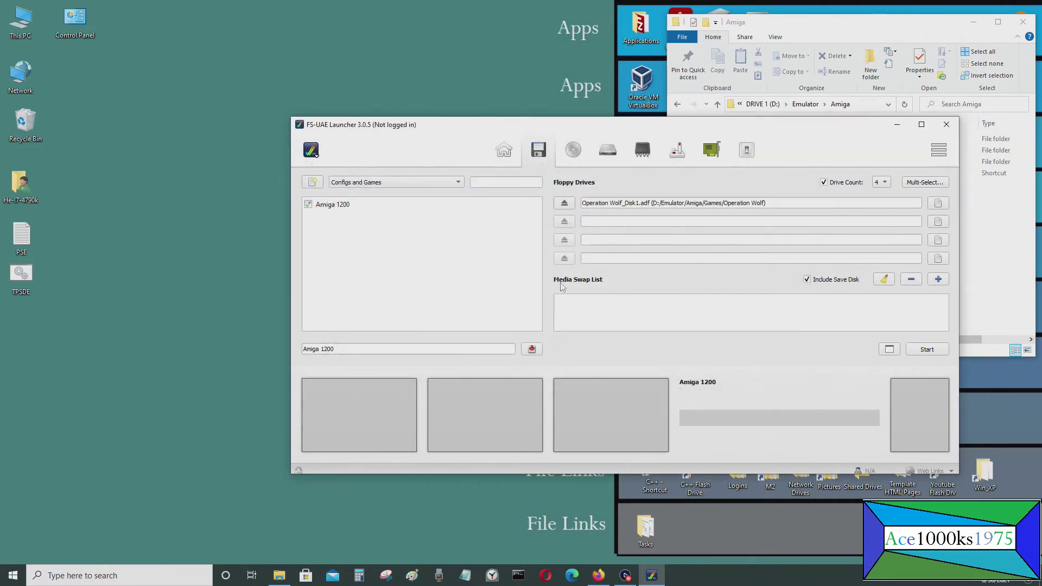
# - Add Operation Wolf_Disk2.adf to the Media Swap List
pyautogui.click(938, 279)
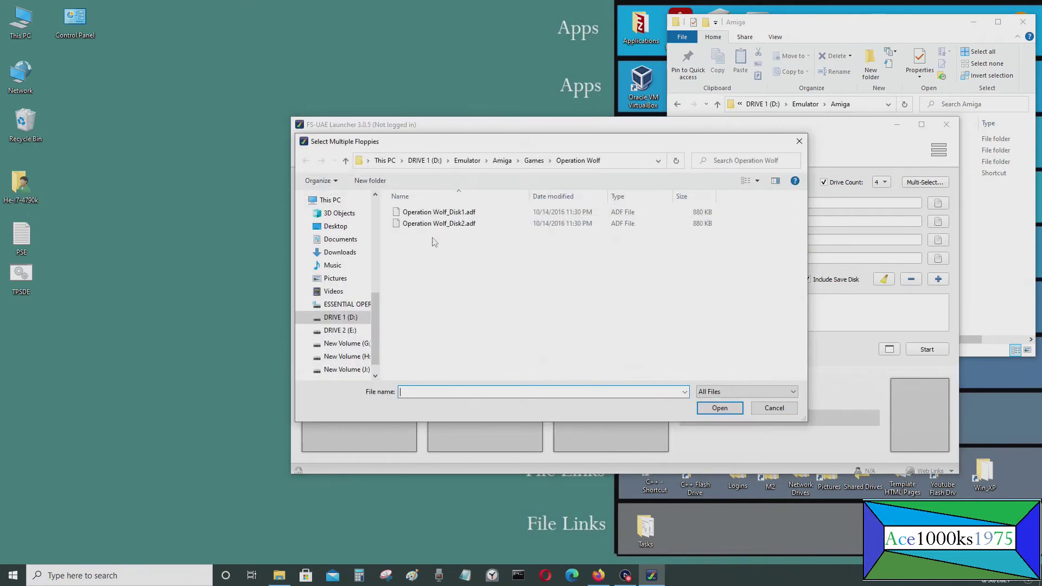
pyautogui.click(435, 223)
pyautogui.click(714, 407)
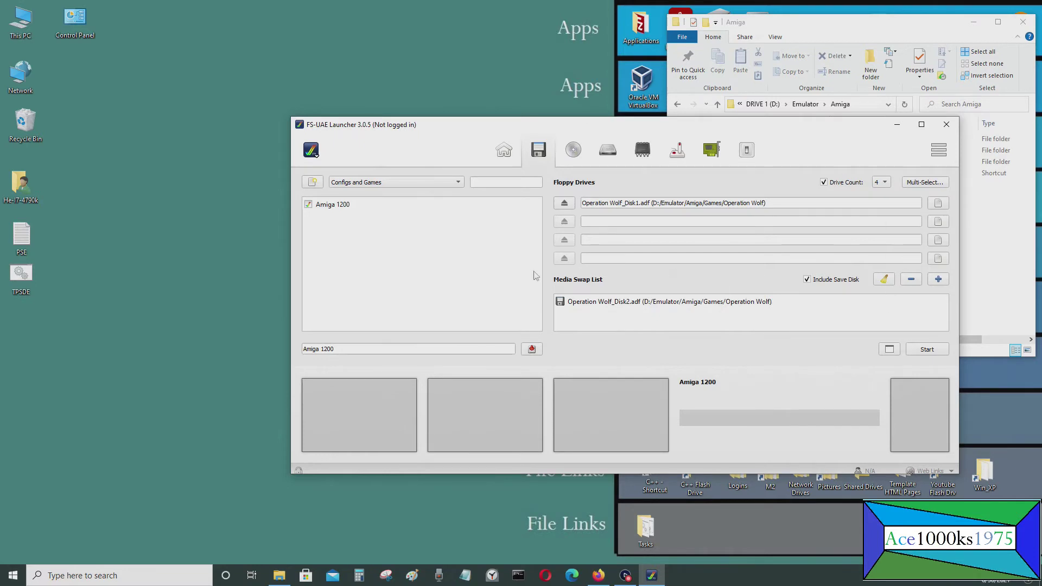
# - Start the Amiga 1200 emulation and maximize its window
pyautogui.click(926, 349)
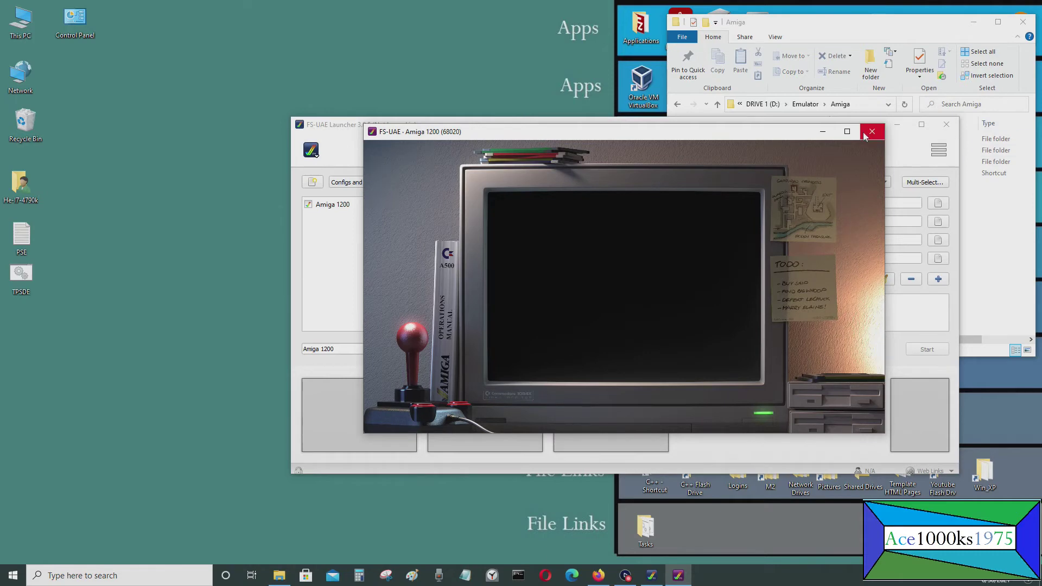
pyautogui.click(847, 131)
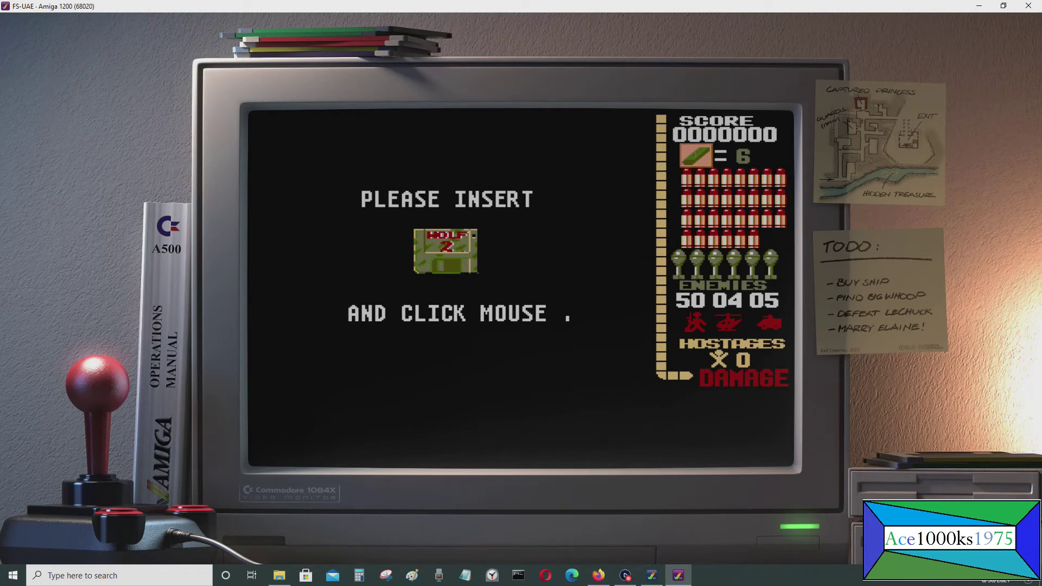
# - Swap the disk in DF0 for Operation Wolf_Disk2 and try to continue the game
pyautogui.press('F12')
pyautogui.press('Down')
pyautogui.press('Down')
pyautogui.press('Down')
pyautogui.press('Down')
pyautogui.press('Down')
pyautogui.press('Down')
pyautogui.press('Down')
pyautogui.press('Down')
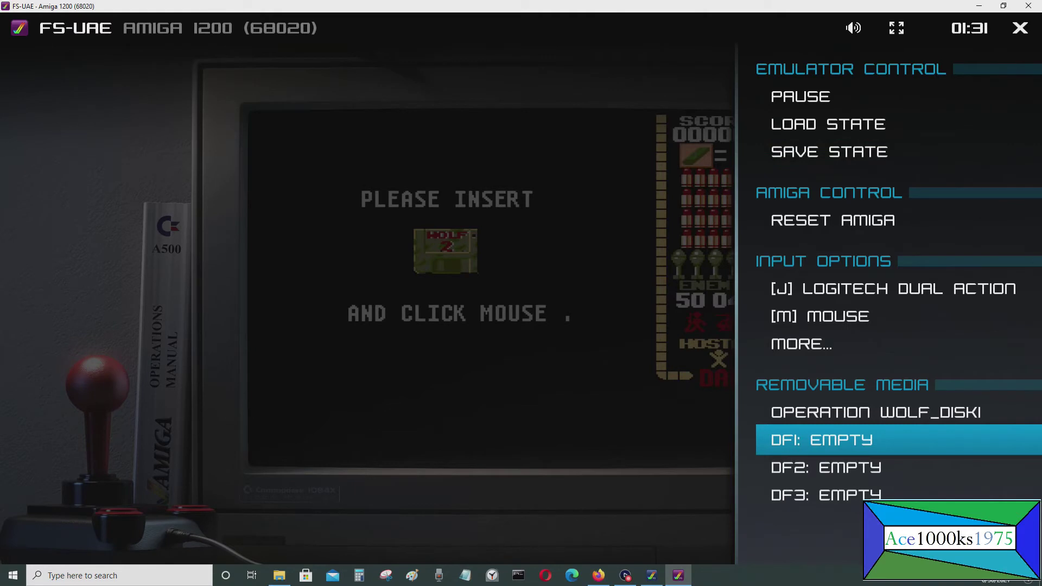
pyautogui.press('Up')
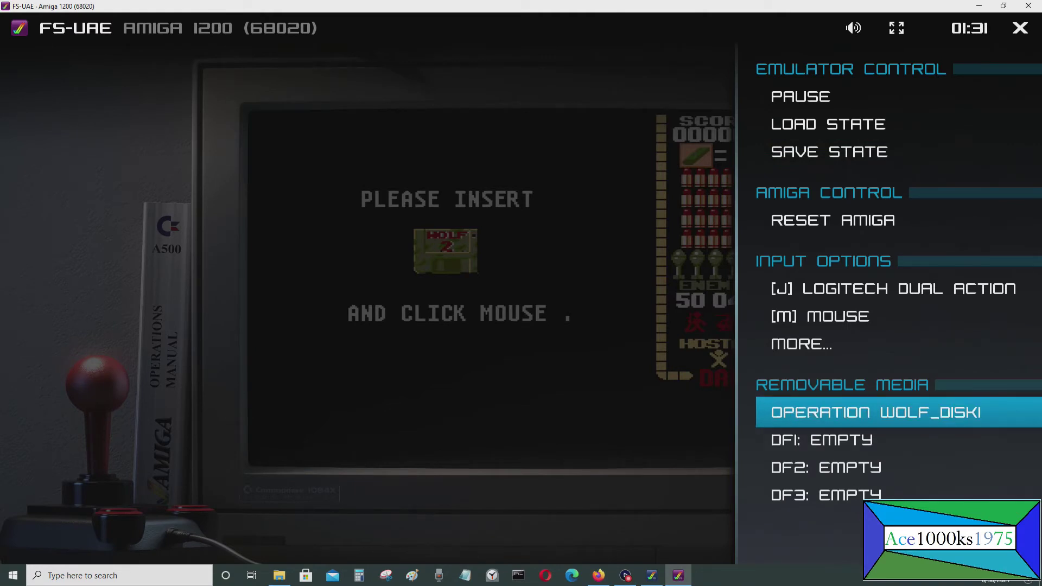
pyautogui.press('Return')
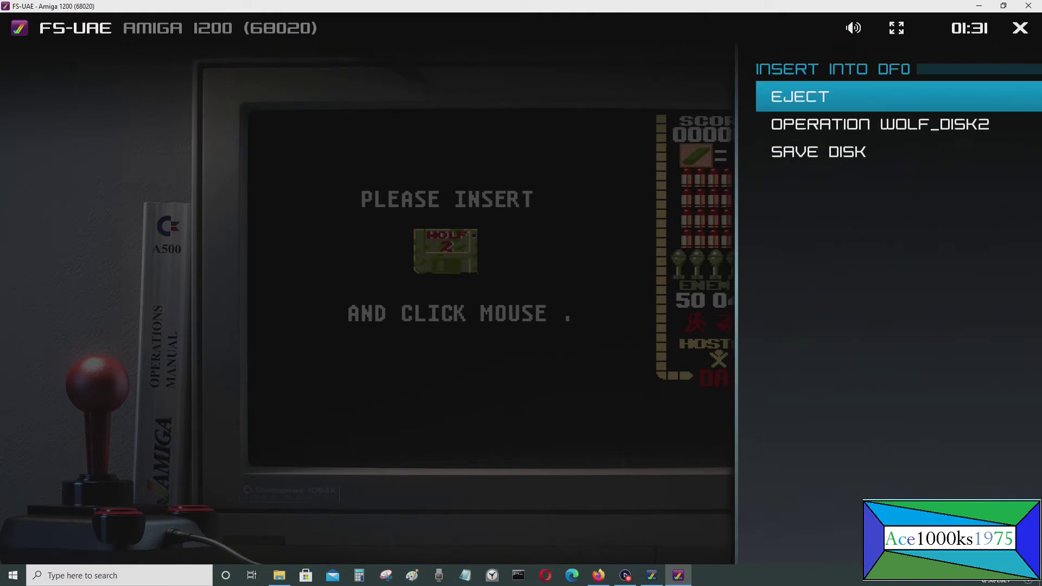
pyautogui.press('Down')
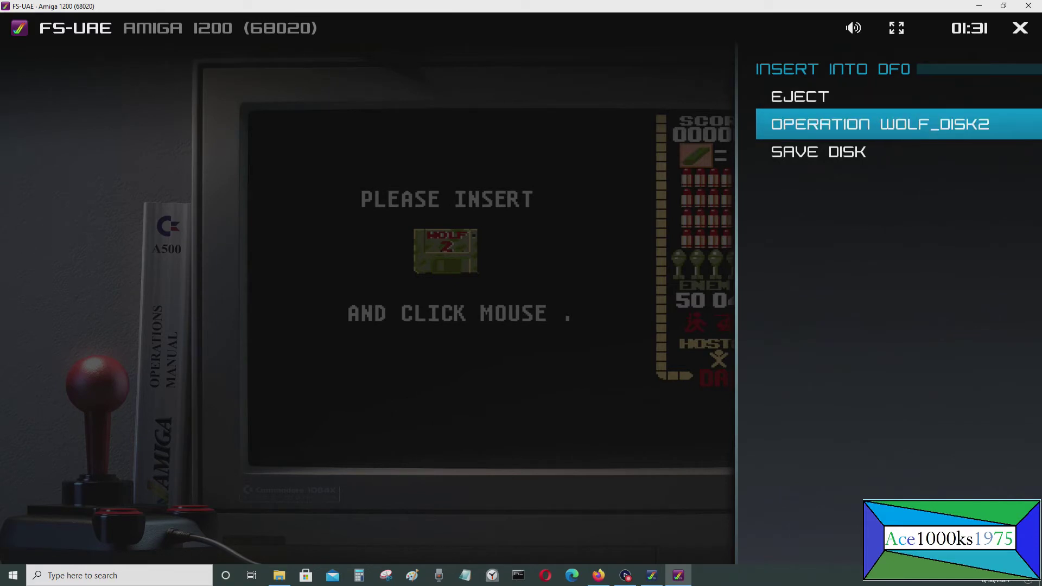
pyautogui.press('Return')
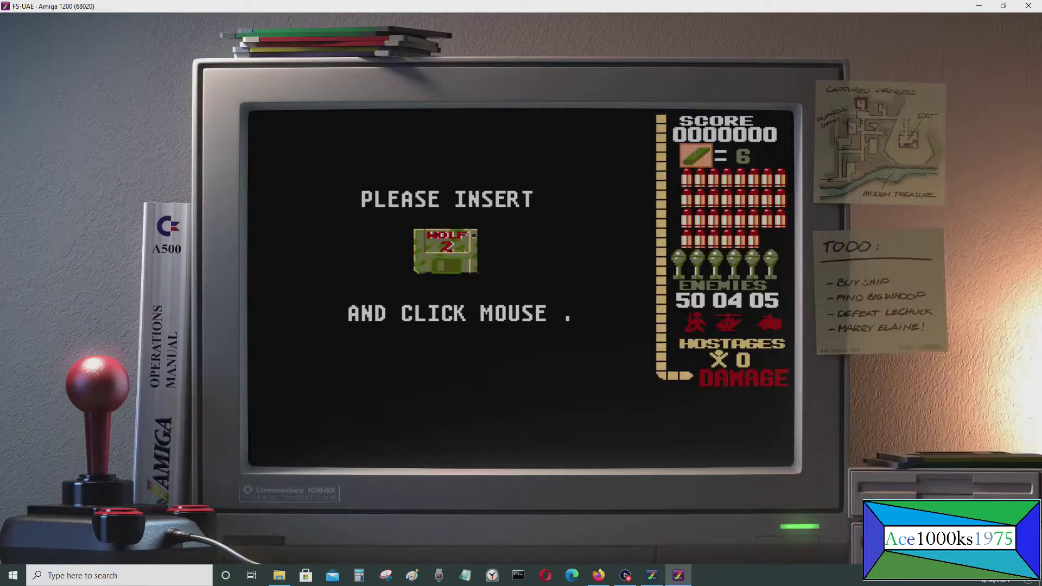
pyautogui.click(521, 287)
# - Eject Operation Wolf_Disk2 from DF0
pyautogui.press('F12')
pyautogui.press('Down')
pyautogui.press('Up')
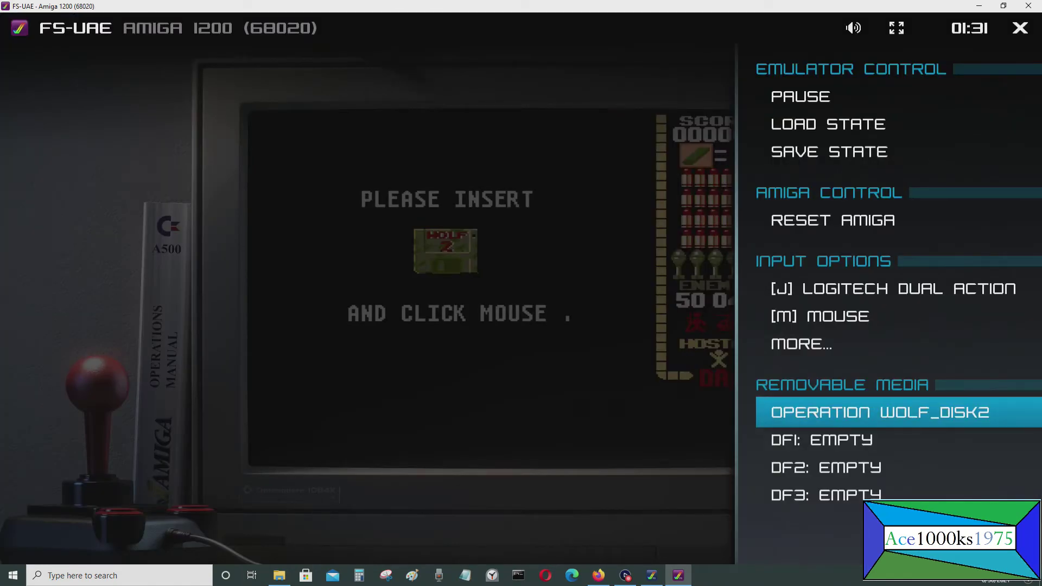
pyautogui.press('Return')
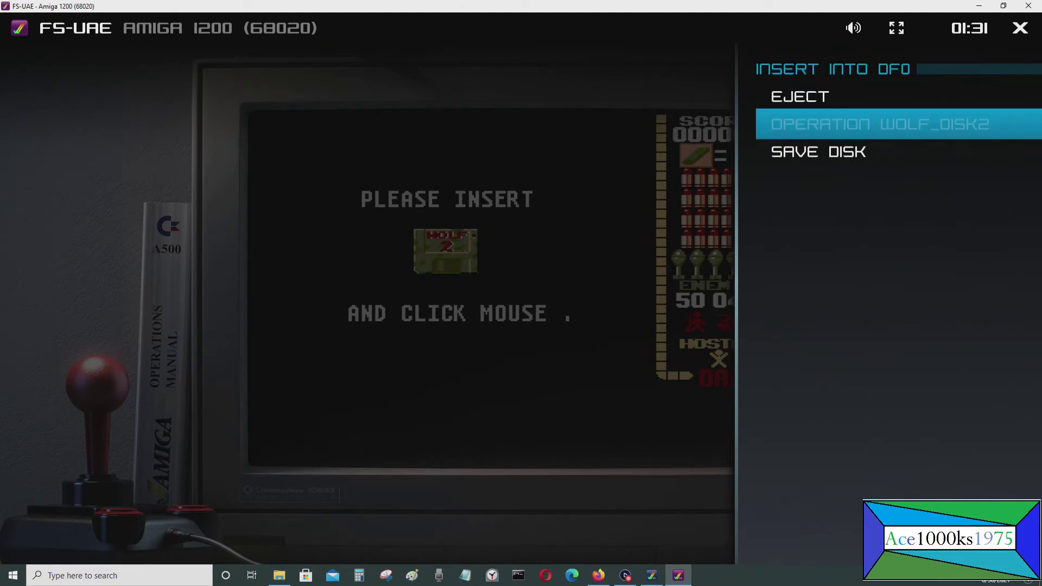
pyautogui.press('Up')
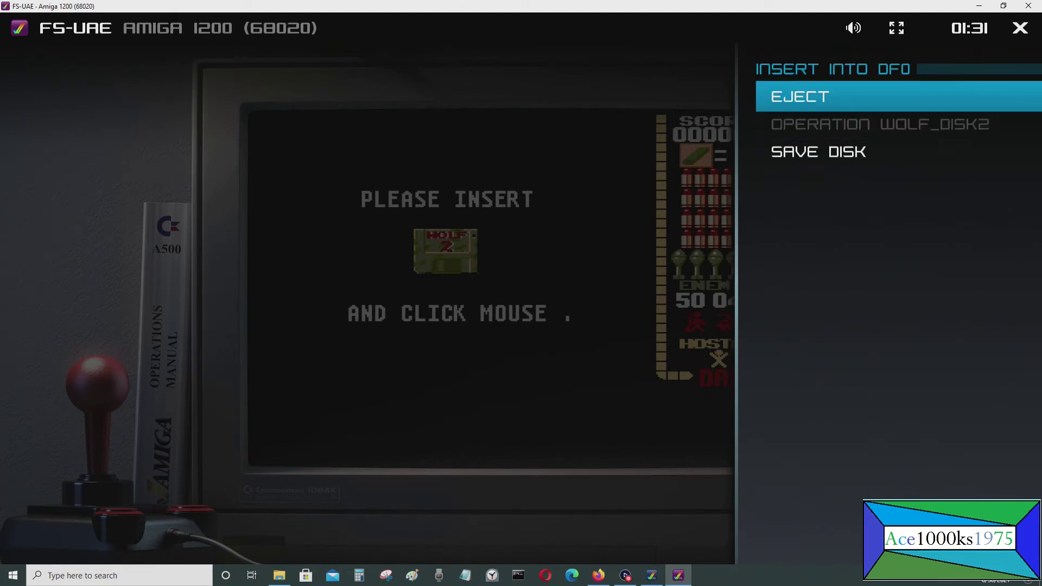
pyautogui.press('F12')
# - Reinsert Operation Wolf_Disk2 into DF0 from the swap list
pyautogui.press('F12')
pyautogui.press('Down')
pyautogui.press('Up')
pyautogui.press('Return')
pyautogui.press('Down')
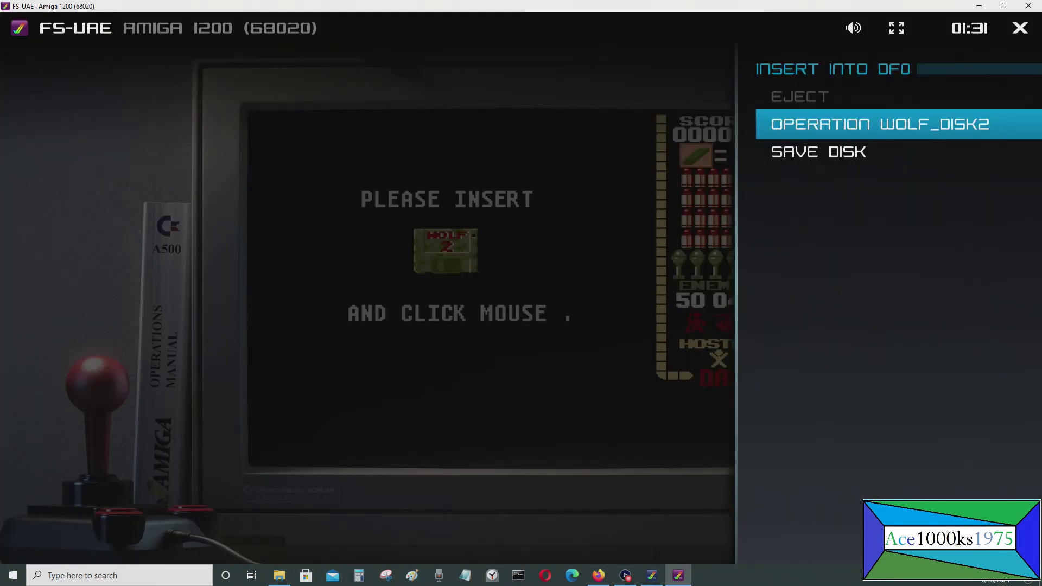
pyautogui.press('Return')
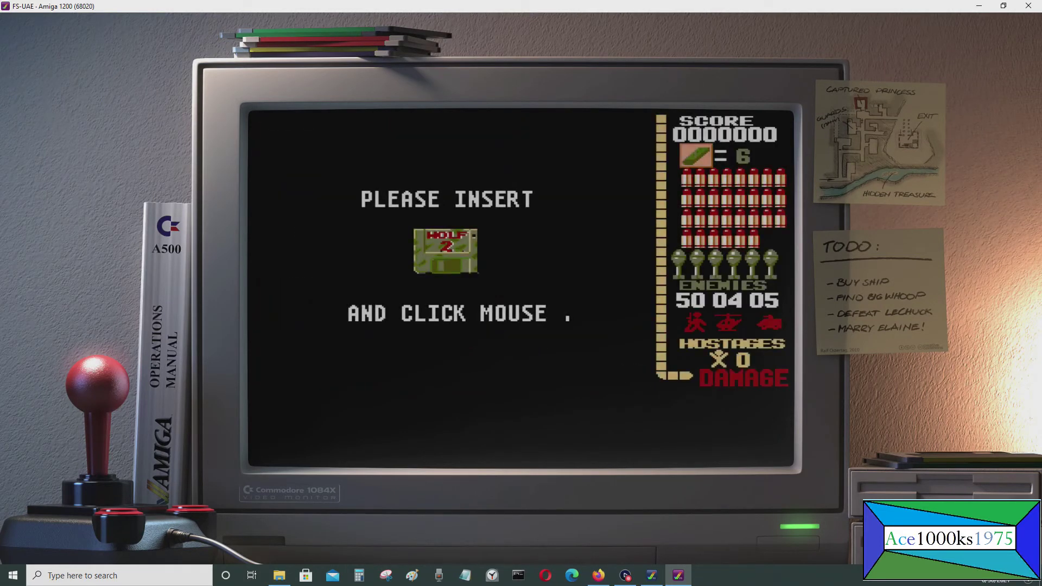
# - Quit the running emulation and return to the launcher
pyautogui.press('F12')
pyautogui.press('Up')
pyautogui.press('Up')
pyautogui.press('Up')
pyautogui.press('Up')
pyautogui.press('Up')
pyautogui.press('Up')
pyautogui.press('Up')
pyautogui.press('Up')
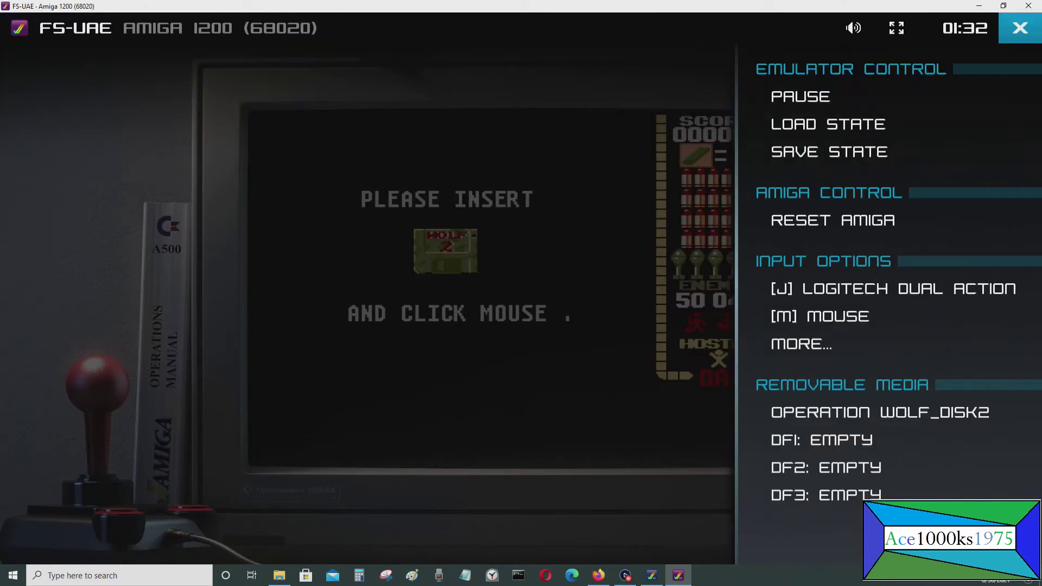
pyautogui.press('Return')
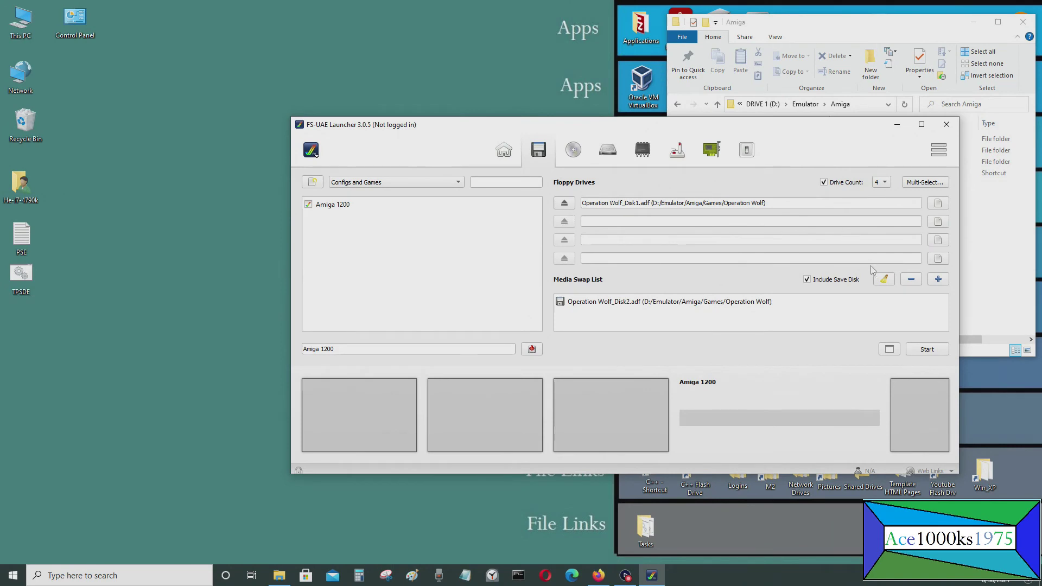
# - Add Operation Wolf_Disk1.adf to the Media Swap List and start the Amiga 1200 emulation
pyautogui.click(938, 279)
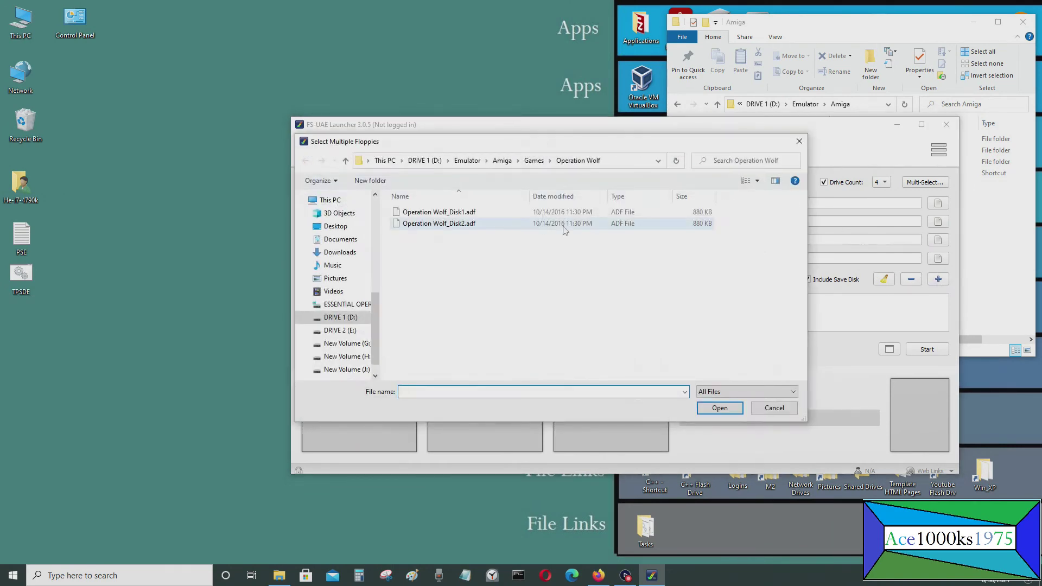
pyautogui.click(720, 407)
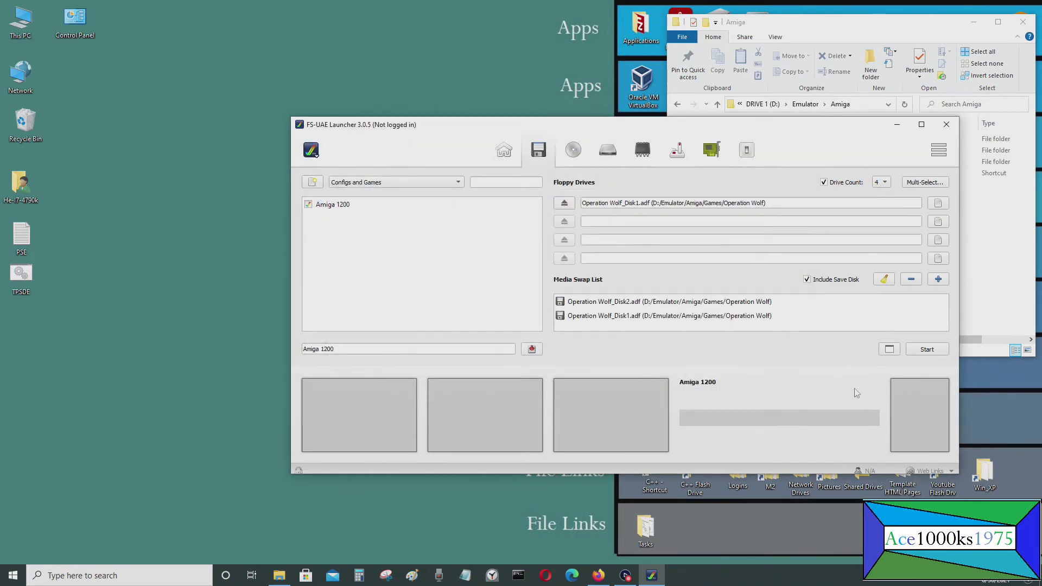
pyautogui.click(929, 352)
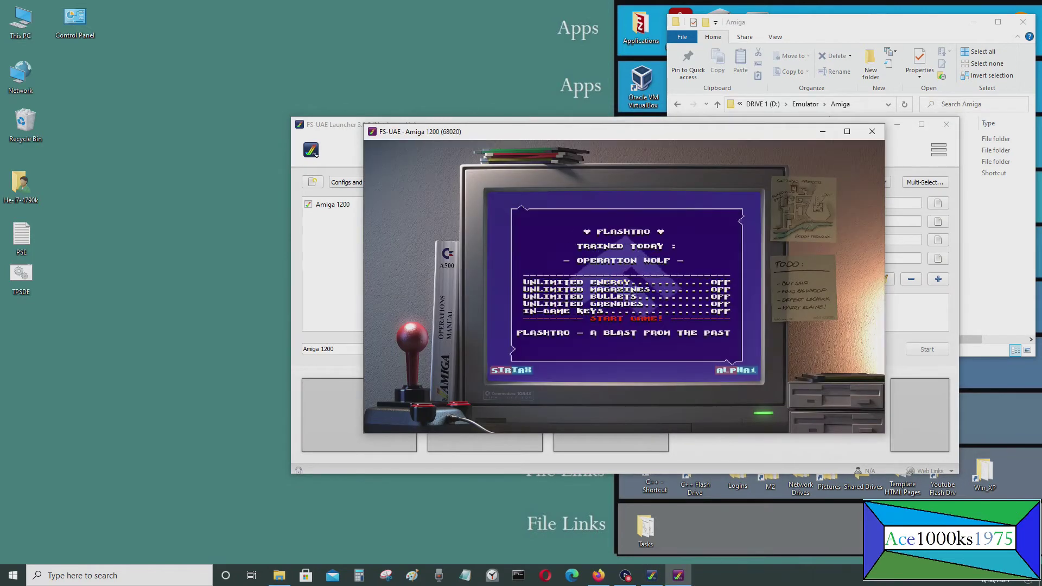
# - Maximize the emulator window and start Operation Wolf from the trainer menu
pyautogui.click(846, 131)
pyautogui.press('Up')
pyautogui.press('Up')
pyautogui.press('Up')
pyautogui.press('Up')
pyautogui.press('Right')
pyautogui.press('Down')
pyautogui.press('Down')
pyautogui.press('Down')
pyautogui.press('Up')
pyautogui.press('Down')
pyautogui.press('Return')
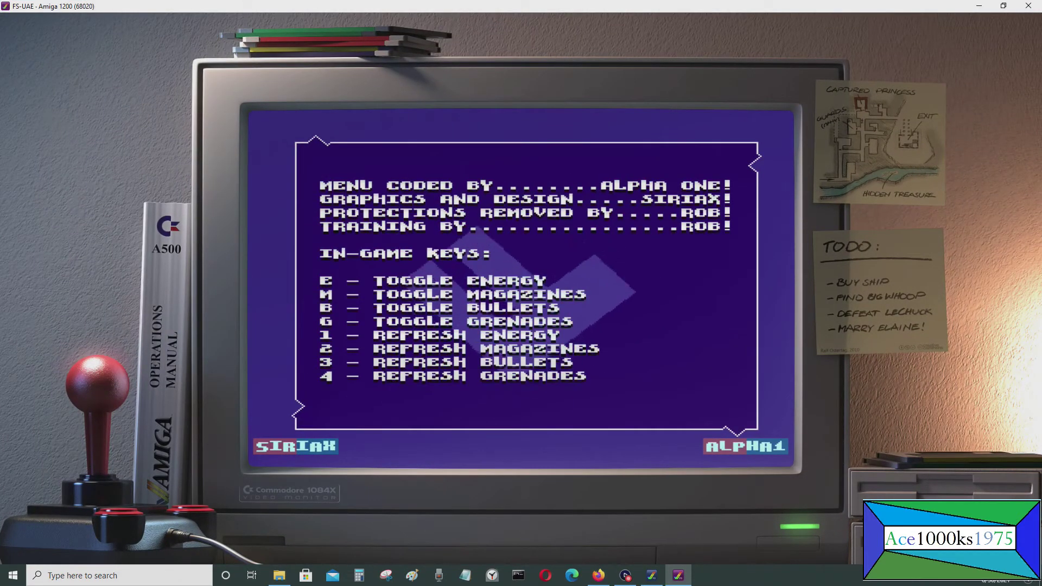
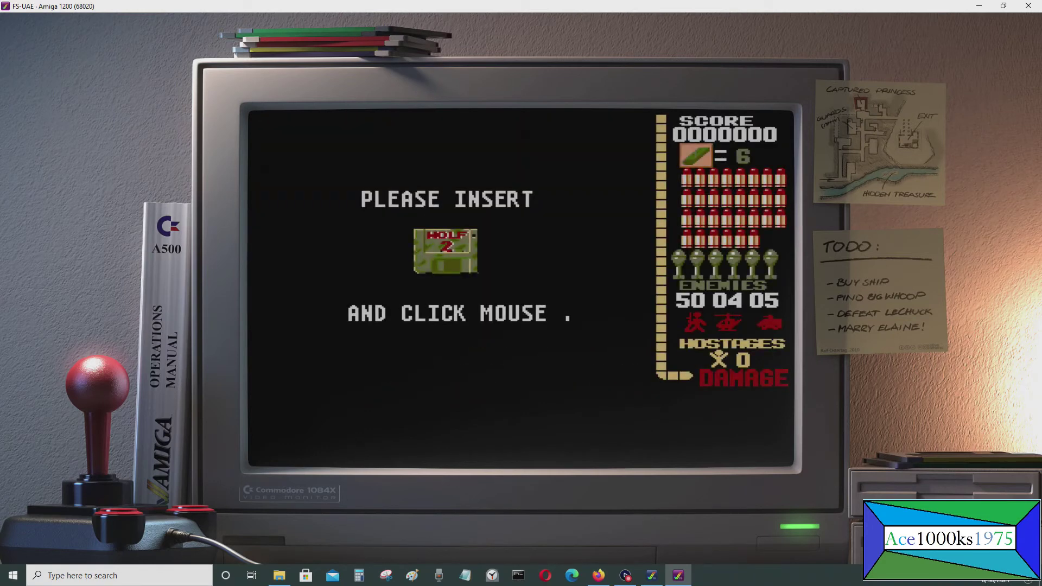
# - Replace Operation Wolf_Disk1 in DF0 with Operation Wolf_Disk2
pyautogui.press('F12')
pyautogui.press('Down')
pyautogui.press('Down')
pyautogui.press('Down')
pyautogui.press('Down')
pyautogui.press('Down')
pyautogui.press('Down')
pyautogui.press('Down')
pyautogui.press('Down')
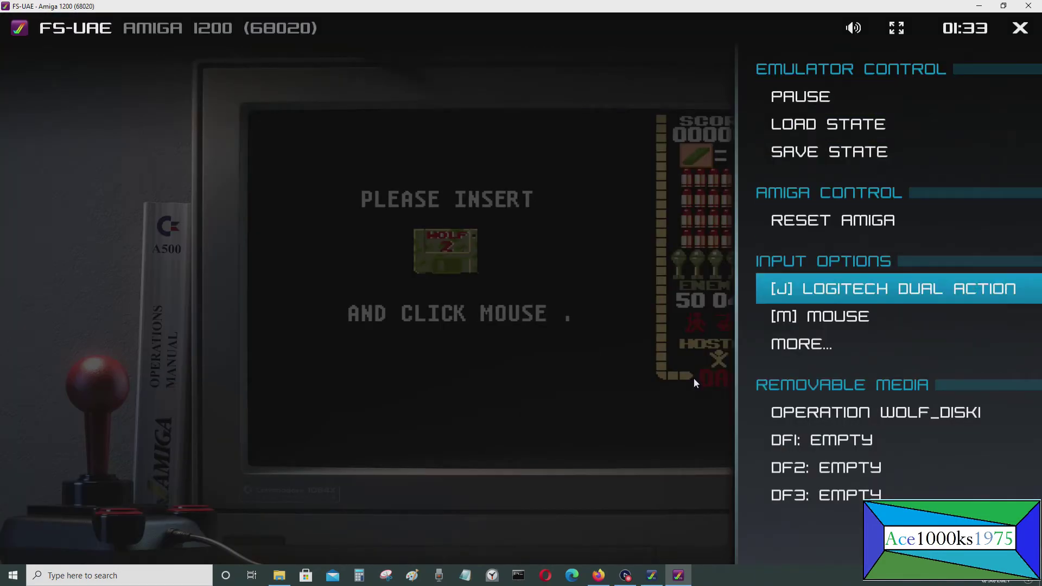
pyautogui.press('Up')
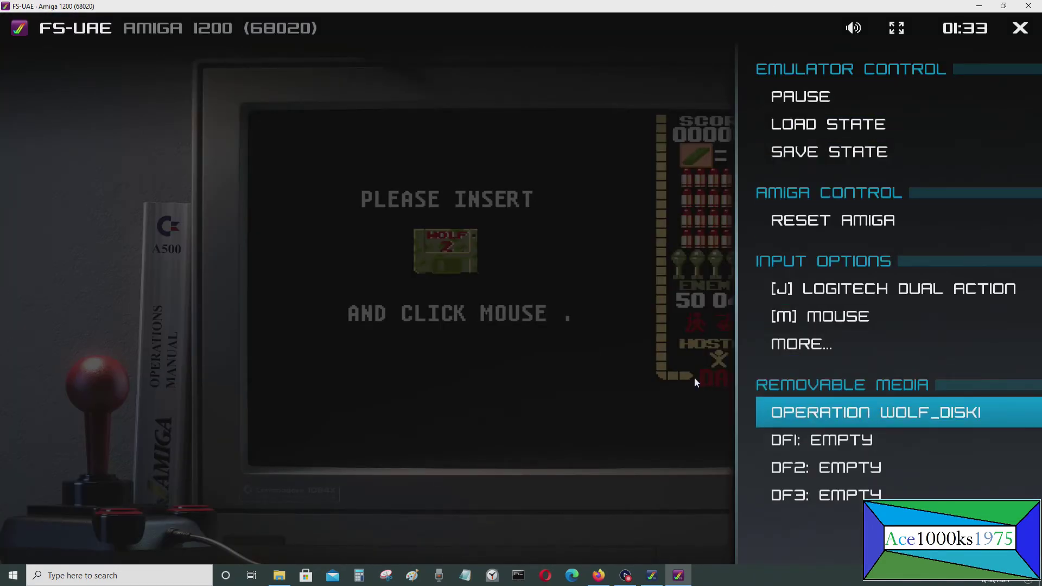
pyautogui.press('Down')
pyautogui.press('Up')
pyautogui.press('Return')
pyautogui.press('Up')
pyautogui.press('Return')
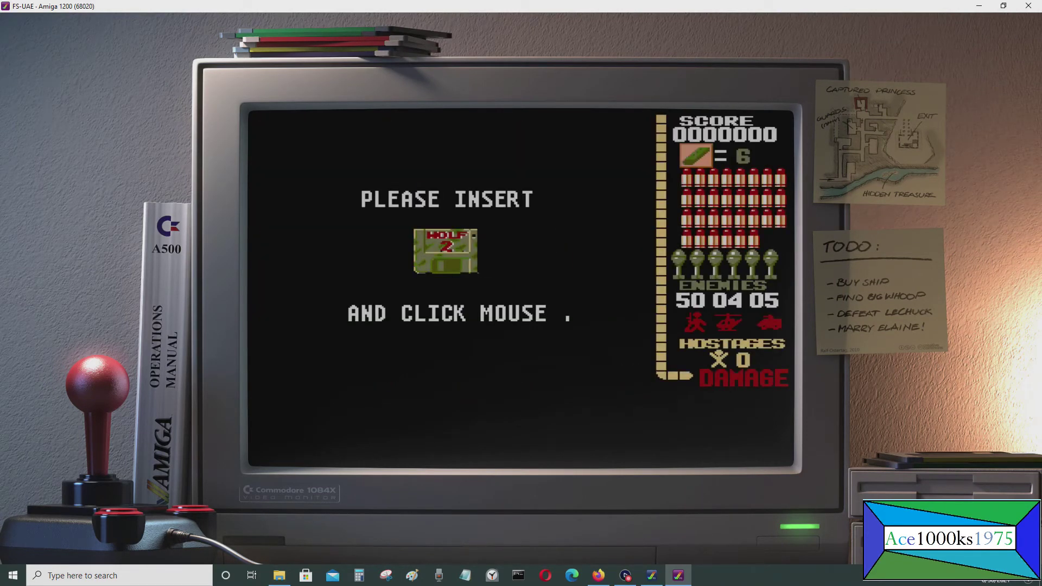
# - Insert Operation Wolf_Disk2 into the empty DF1 drive as well and resume the game
pyautogui.press('F12')
pyautogui.press('Down')
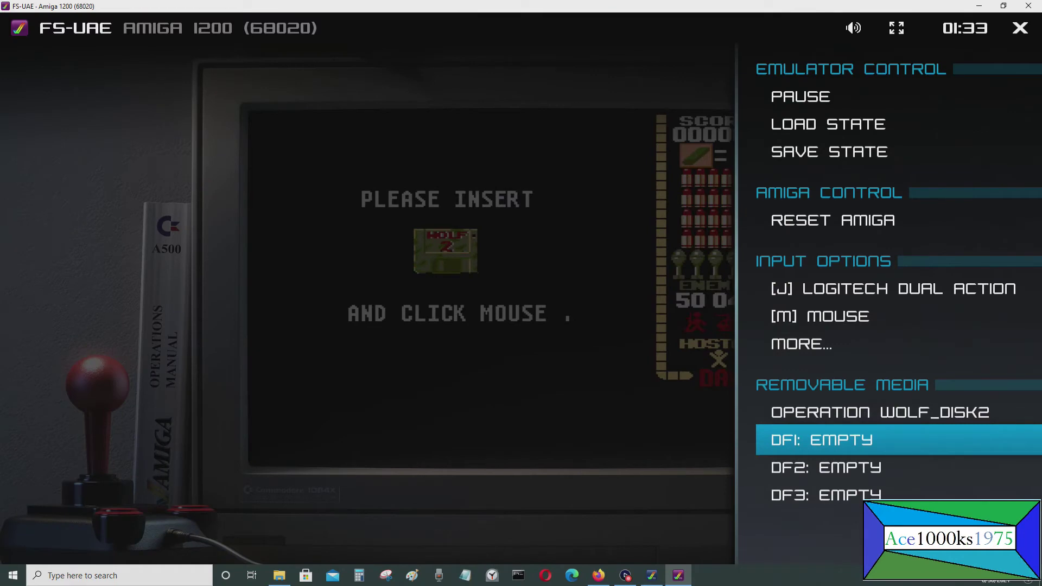
pyautogui.press('Return')
pyautogui.press('Down')
pyautogui.press('Return')
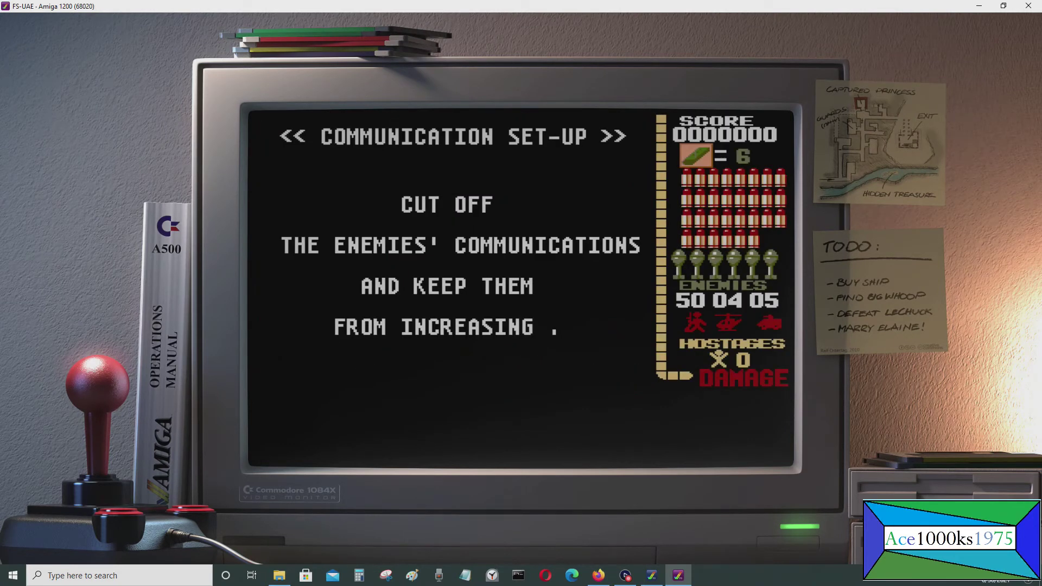
pyautogui.press('F12')
pyautogui.press('Down')
pyautogui.press('Up')
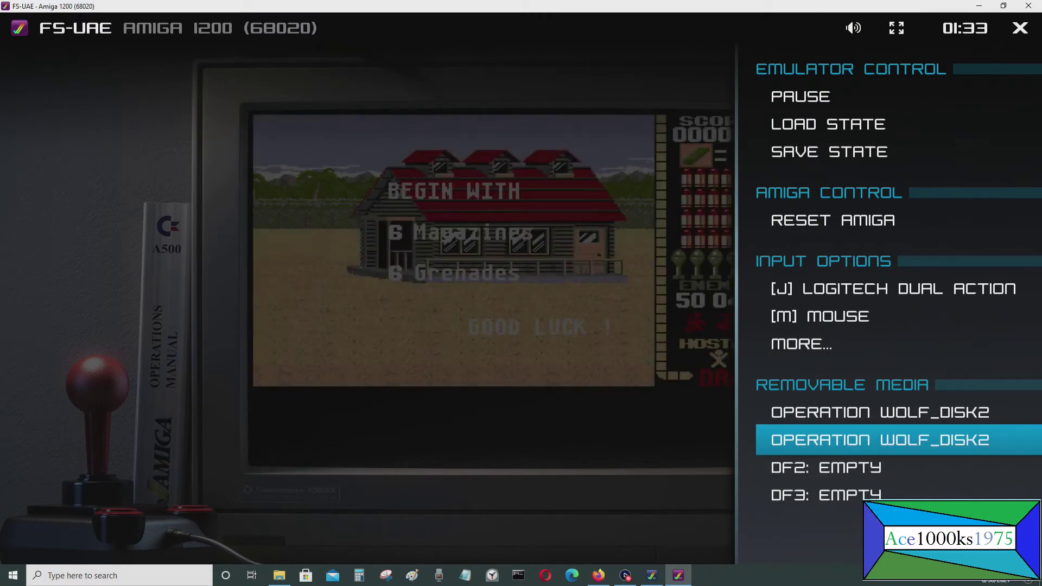
pyautogui.press('F12')
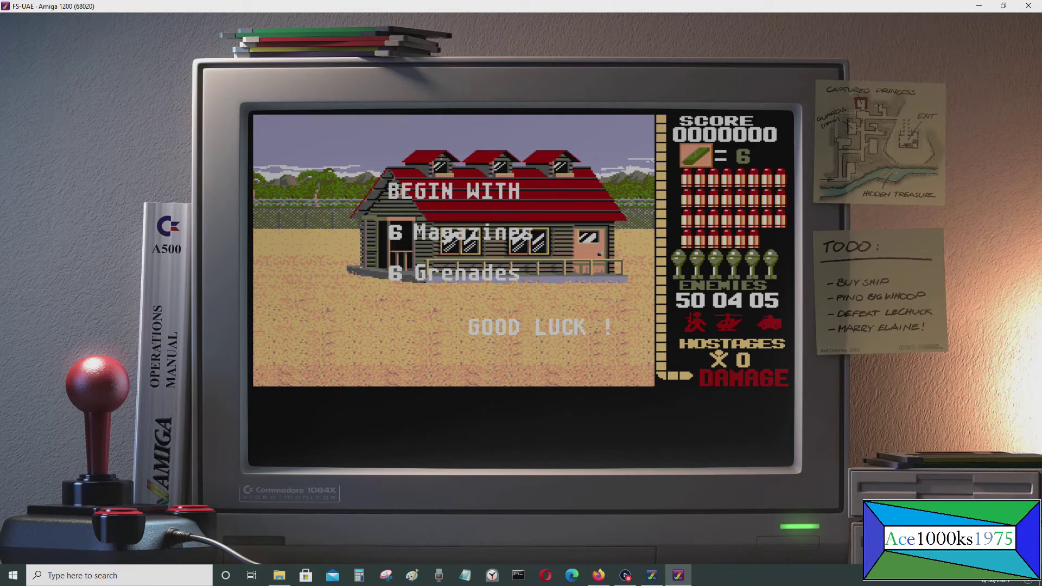
# - Play the first Operation Wolf mission, shooting soldiers and using grenades against helicopters and armoured vehicles
pyautogui.click(472, 250)
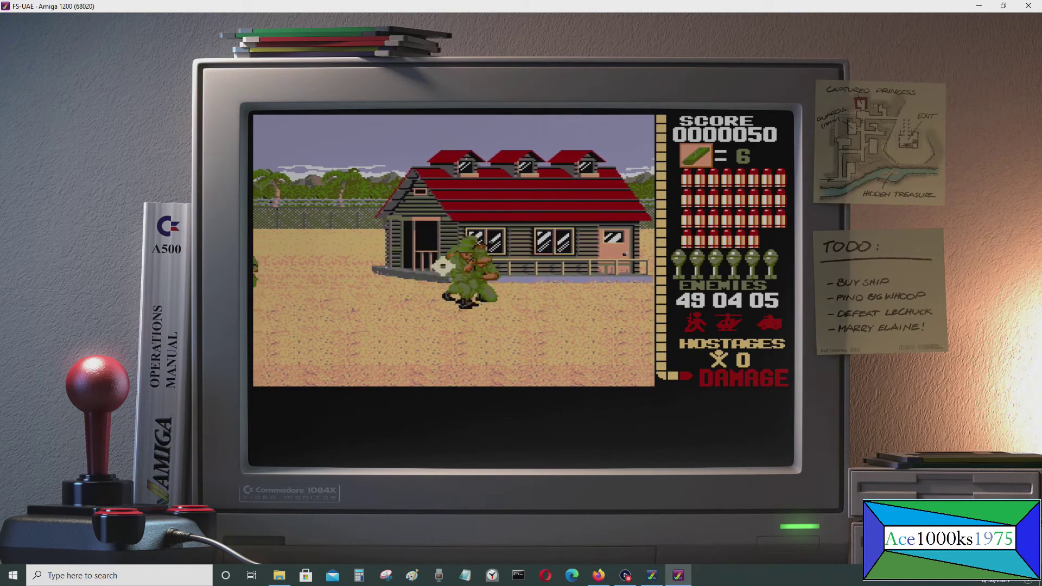
pyautogui.click(482, 267)
pyautogui.click(483, 267)
pyautogui.click(418, 333)
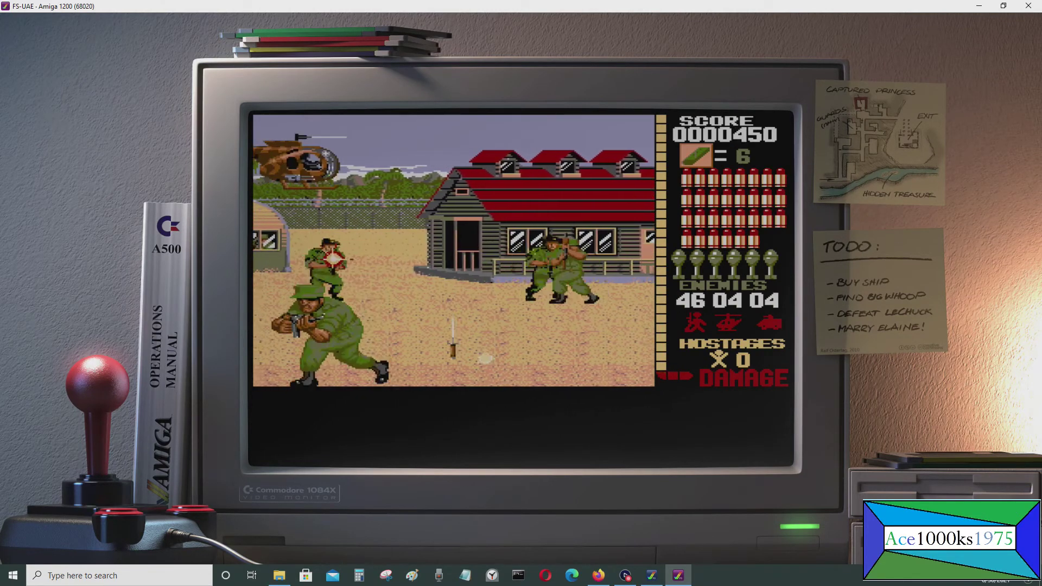
pyautogui.click(537, 167)
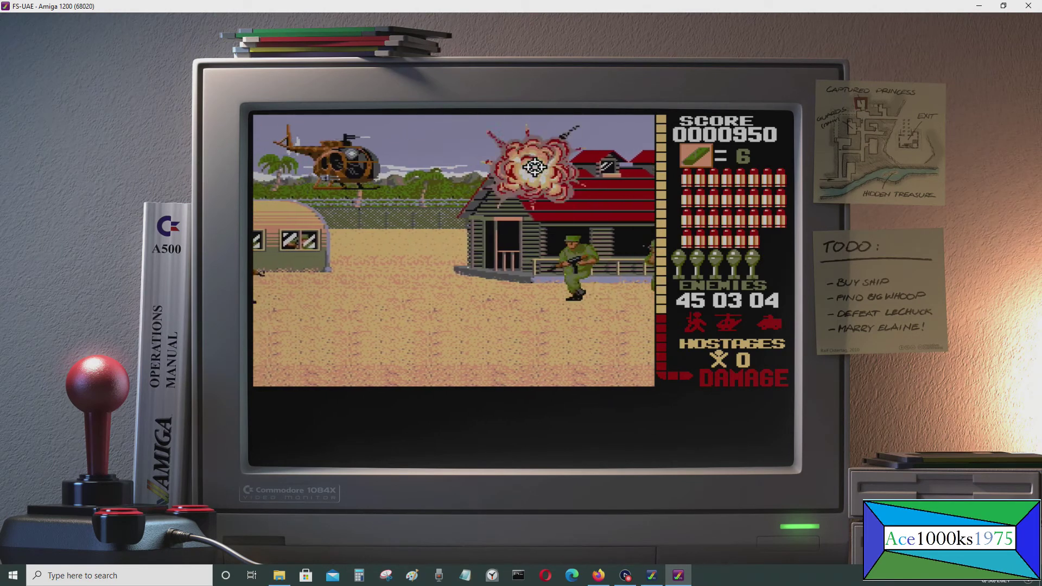
pyautogui.rightClick(423, 206)
pyautogui.click(508, 260)
pyautogui.click(416, 251)
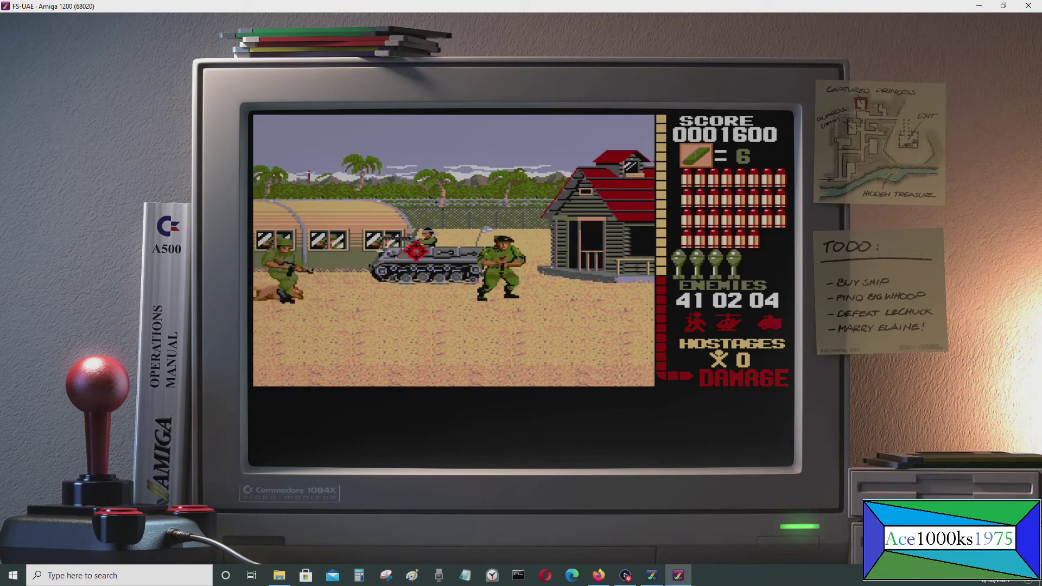
pyautogui.click(451, 271)
pyautogui.click(345, 332)
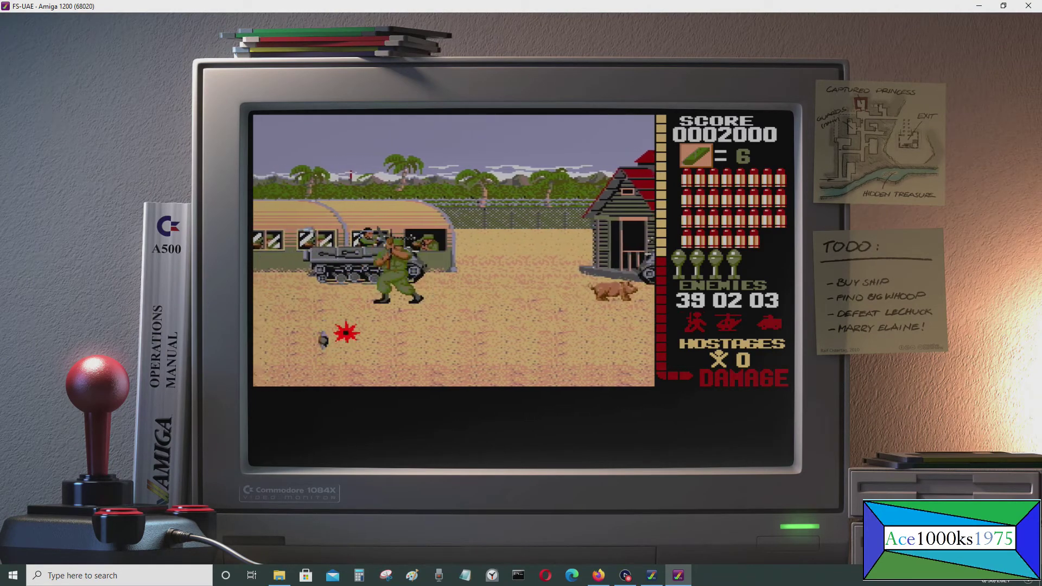
pyautogui.rightClick(470, 248)
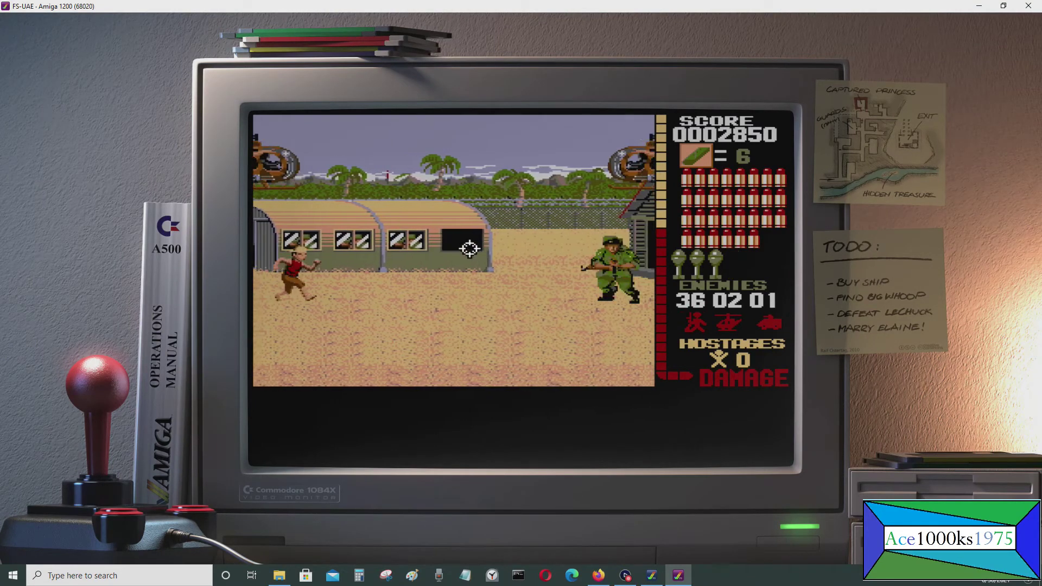
pyautogui.rightClick(347, 277)
pyautogui.click(381, 269)
pyautogui.click(407, 256)
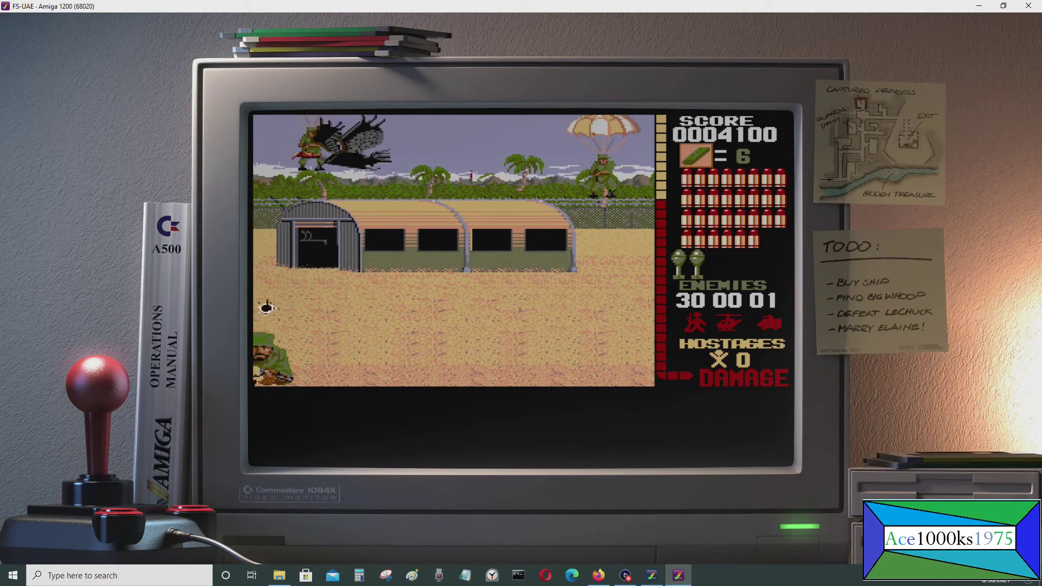
pyautogui.click(279, 355)
pyautogui.click(521, 259)
pyautogui.click(412, 320)
pyautogui.click(465, 252)
pyautogui.click(425, 242)
pyautogui.click(412, 272)
pyautogui.click(559, 263)
pyautogui.click(542, 262)
pyautogui.click(418, 262)
pyautogui.click(488, 265)
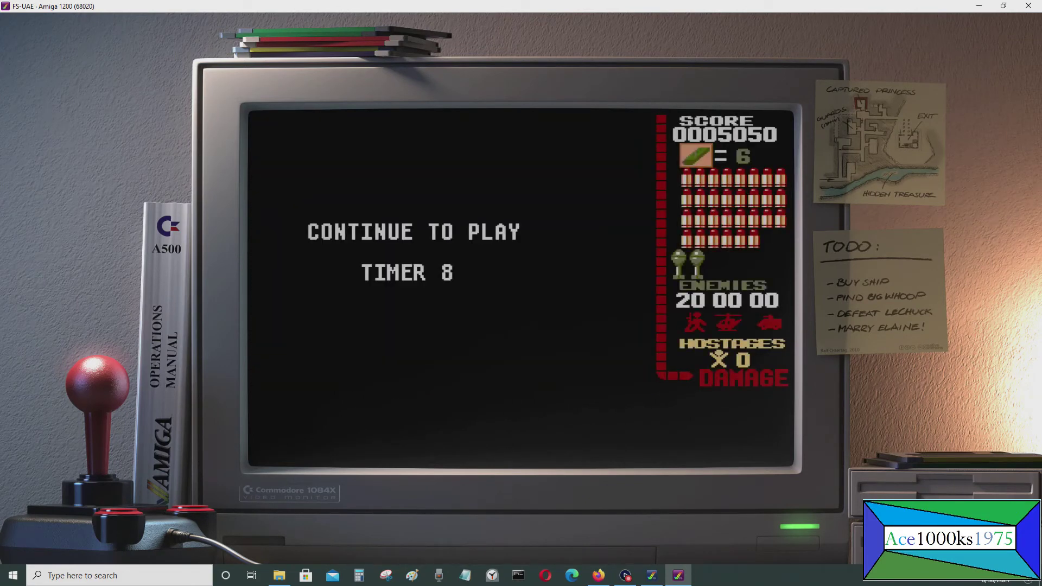
# - Continue past the game-over countdown and replay the opening Operation Wolf mission, firing at soldiers, helicopters and vehicles
pyautogui.click(489, 266)
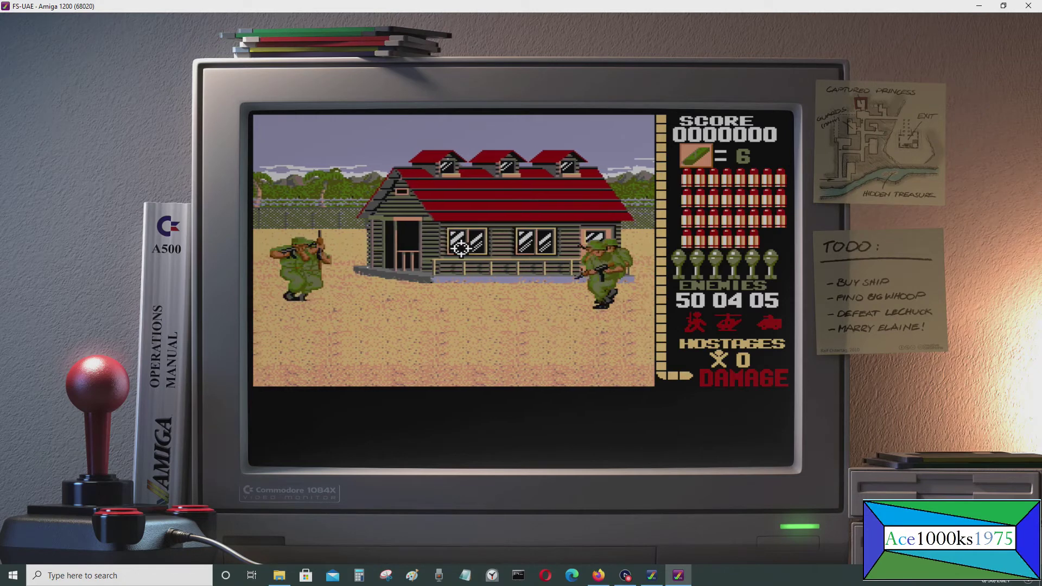
pyautogui.click(472, 272)
pyautogui.click(406, 287)
pyautogui.click(529, 262)
pyautogui.click(529, 262)
pyautogui.click(353, 255)
pyautogui.click(514, 286)
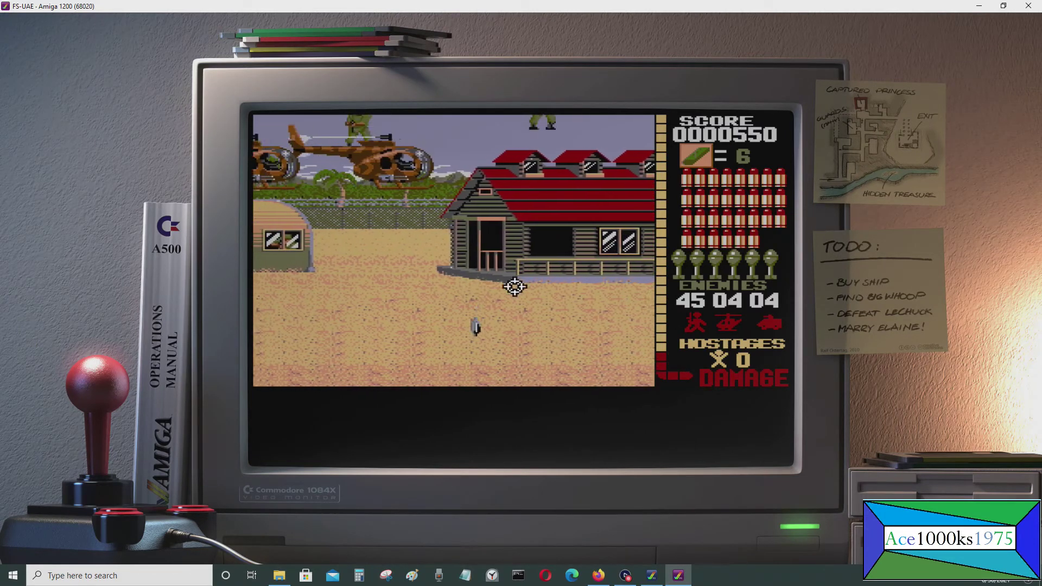
pyautogui.click(450, 146)
pyautogui.click(502, 143)
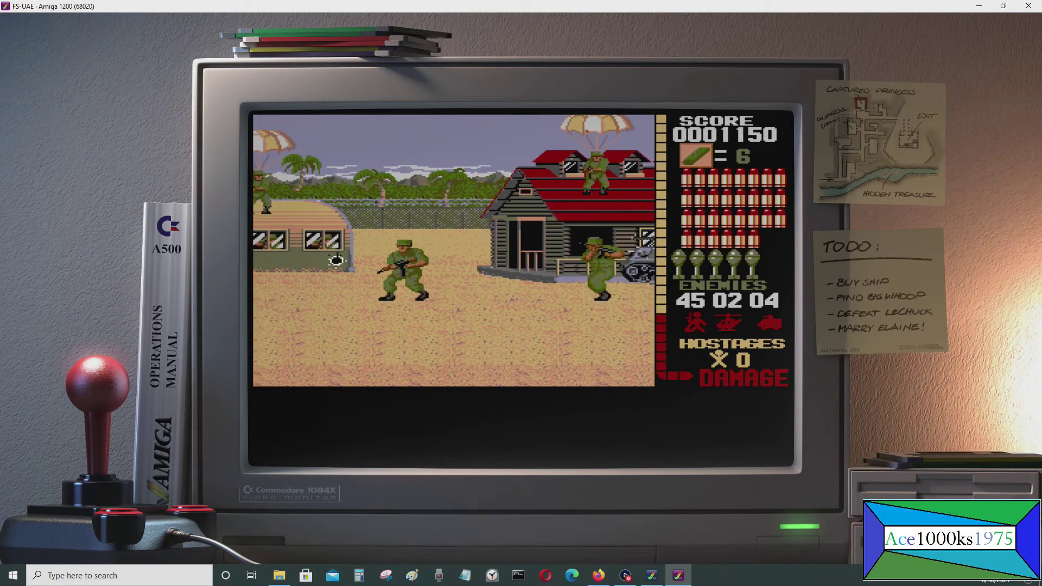
pyautogui.click(428, 266)
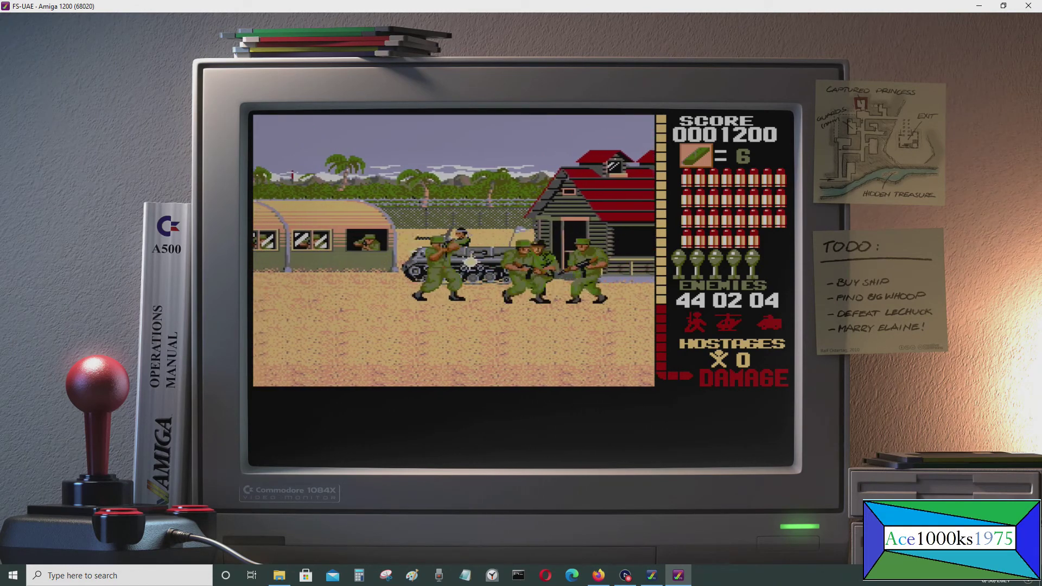
pyautogui.click(332, 259)
pyautogui.click(379, 263)
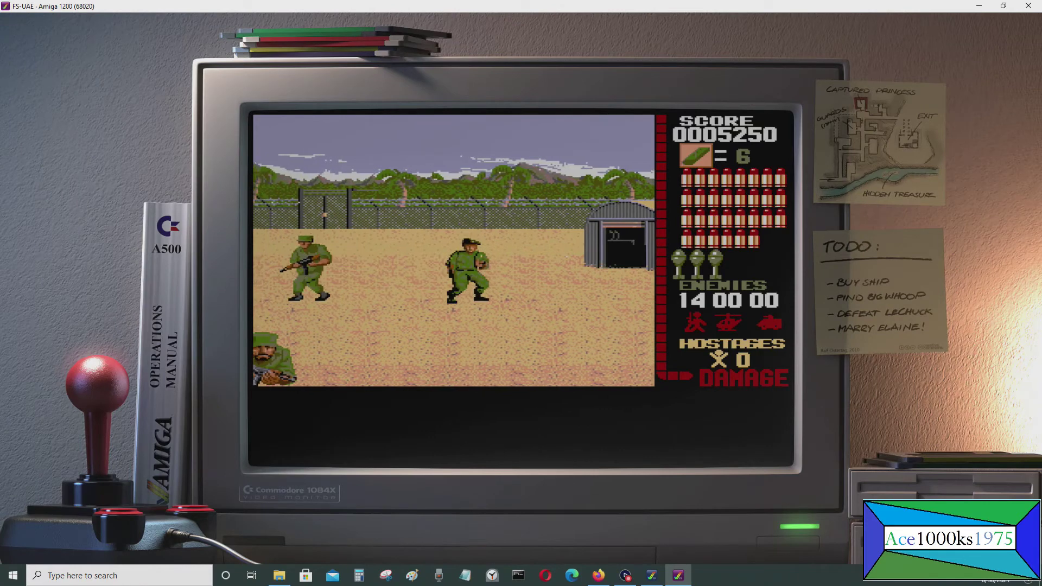
# - Quit the running Operation Wolf emulation through the emulator's on-screen options and return to the launcher
pyautogui.press('F12')
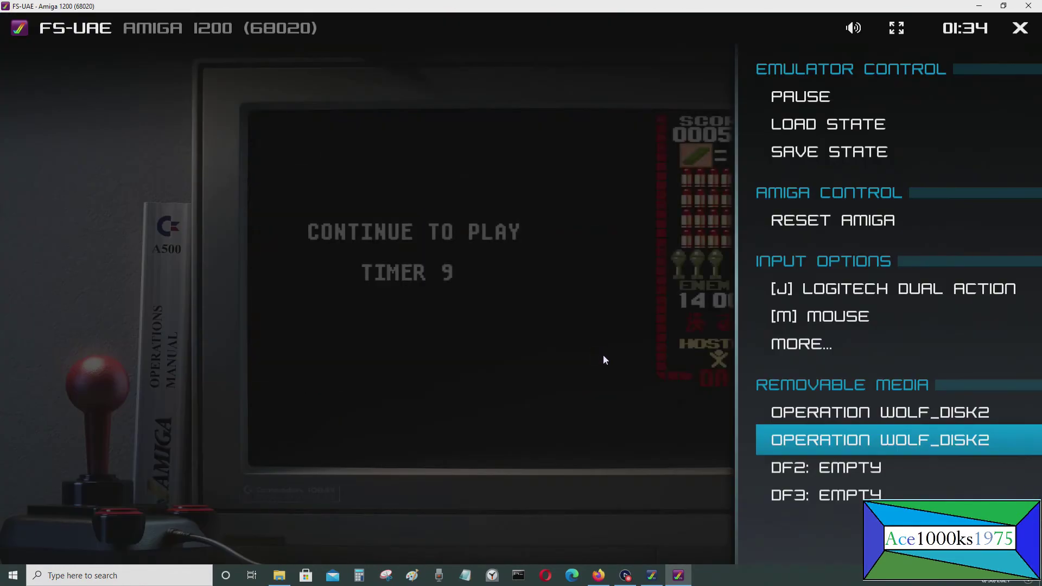
pyautogui.press('Up')
pyautogui.press('Up')
pyautogui.press('Up')
pyautogui.press('Up')
pyautogui.press('Up')
pyautogui.press('Up')
pyautogui.press('Up')
pyautogui.press('Up')
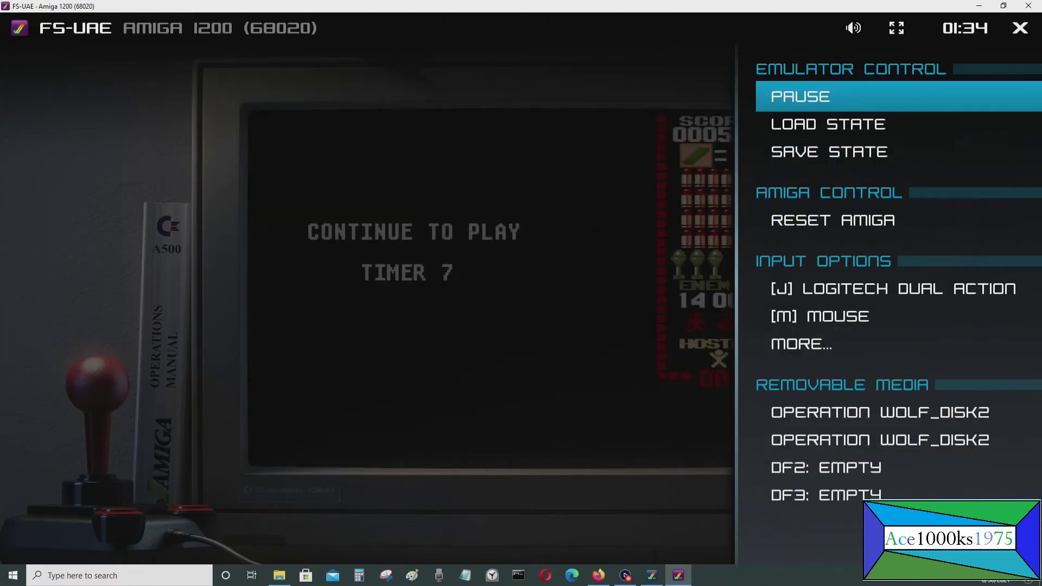
pyautogui.press('Up')
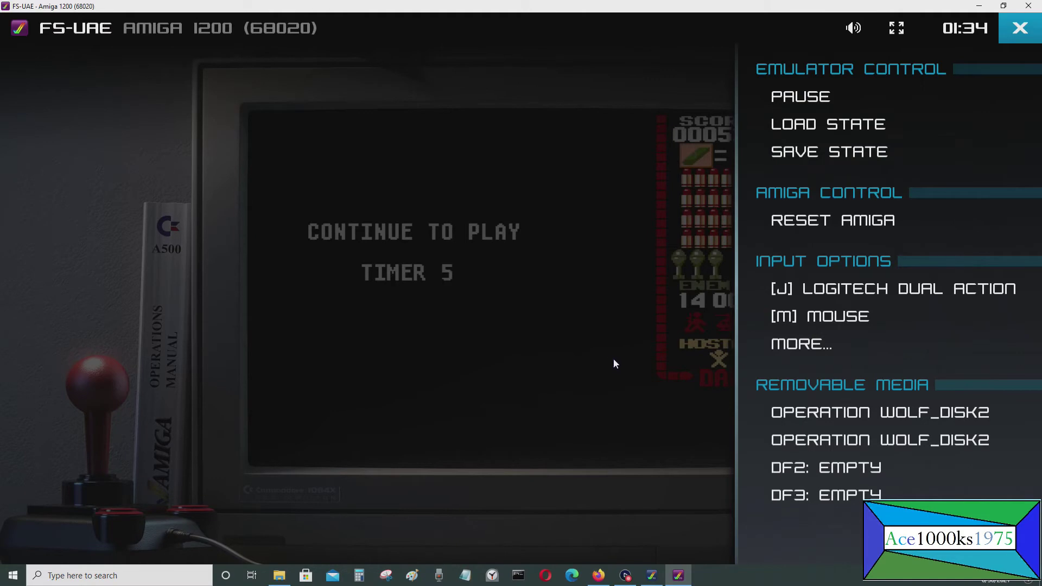
pyautogui.press('Down')
pyautogui.press('Down')
pyautogui.press('Down')
pyautogui.press('Down')
pyautogui.press('Down')
pyautogui.press('Up')
pyautogui.press('Up')
pyautogui.press('Up')
pyautogui.press('Up')
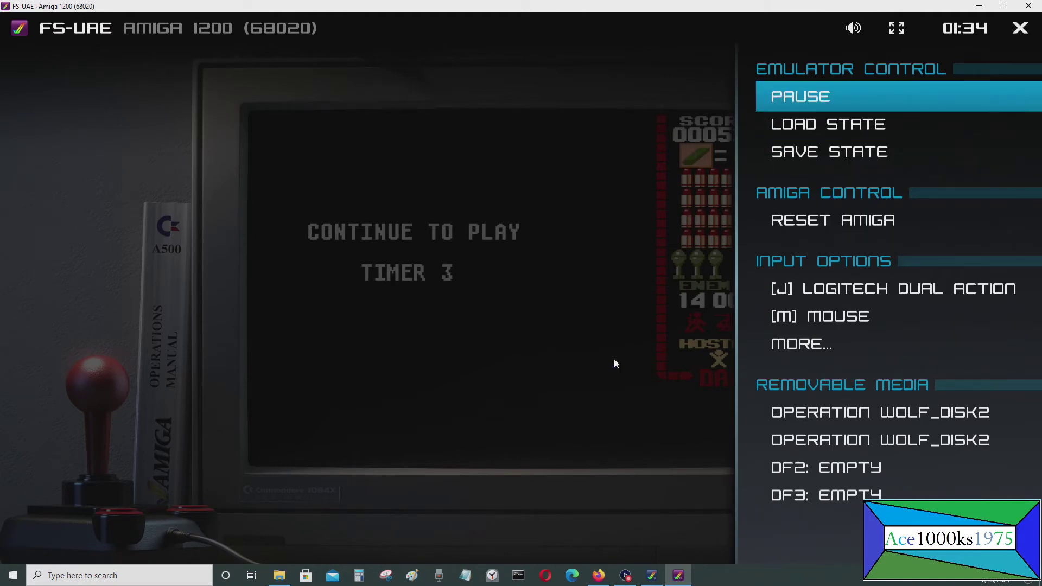
pyautogui.press('Up')
pyautogui.press('Return')
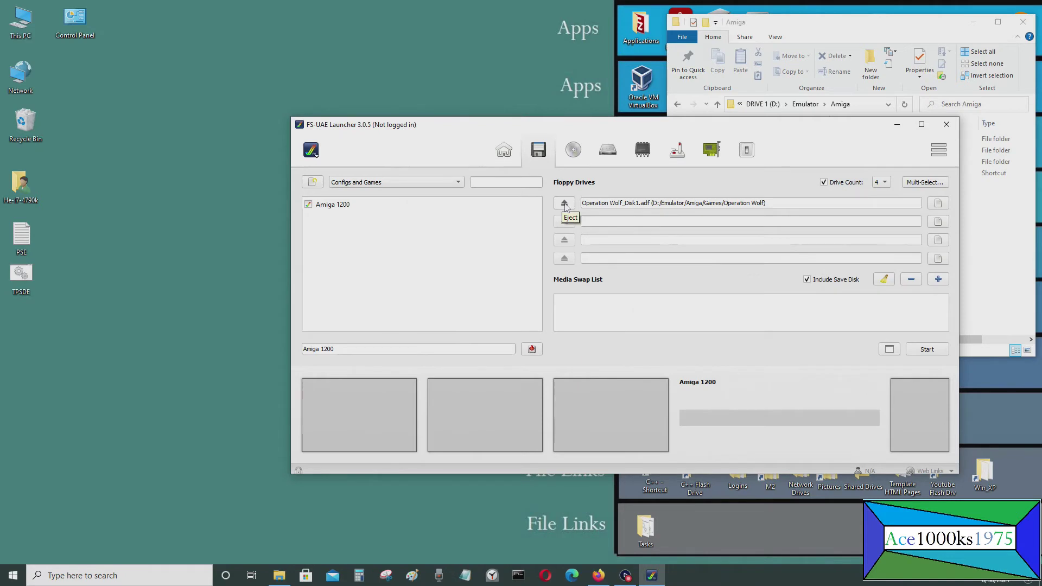
# - Browse for a new floppy image for the first drive and go up from the Operation Wolf folder to Games
pyautogui.click(942, 203)
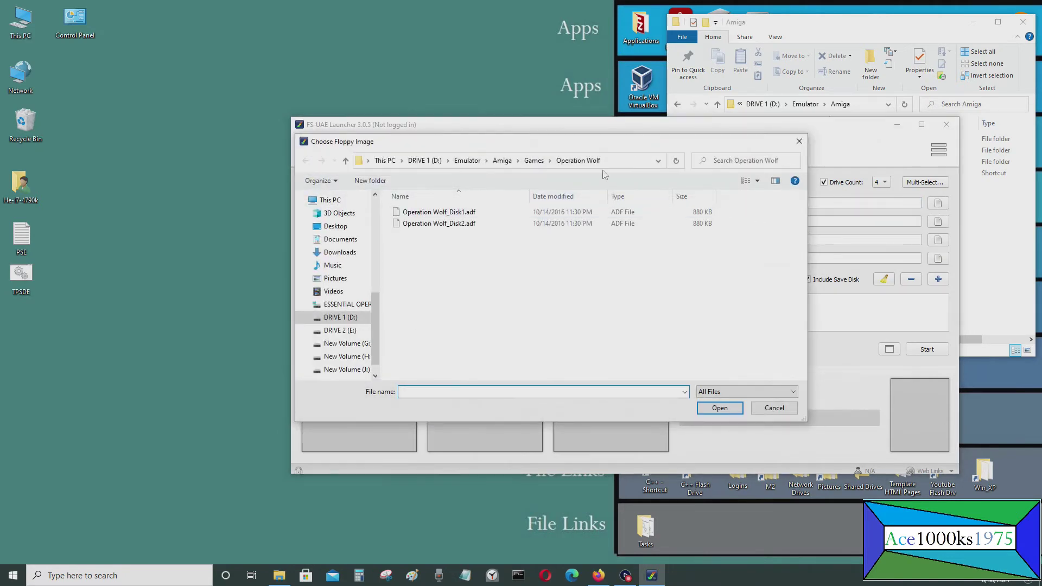
pyautogui.click(626, 161)
pyautogui.press('BackSpace')
pyautogui.press('BackSpace')
pyautogui.press('BackSpace')
pyautogui.press('BackSpace')
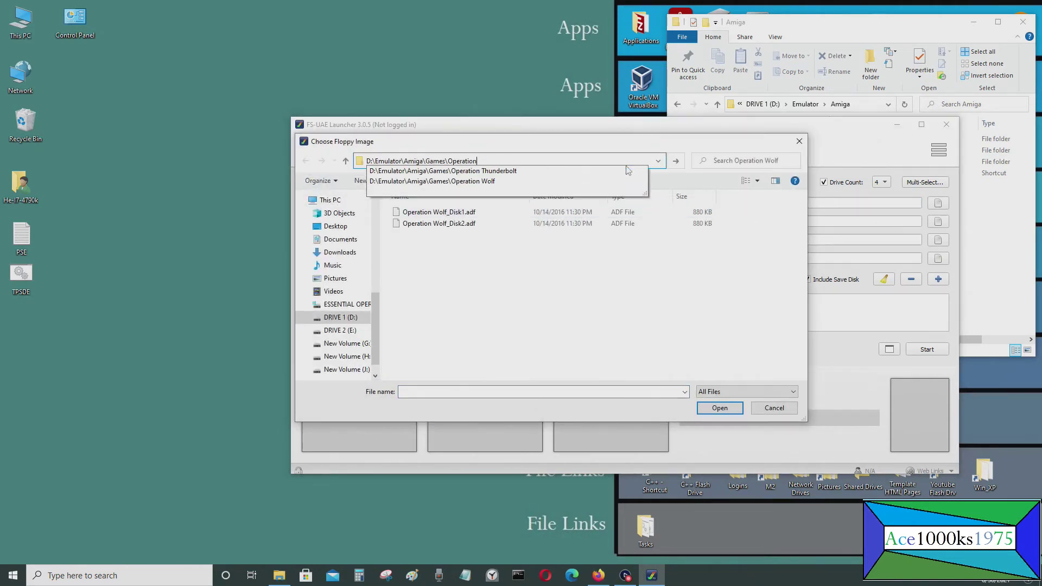
pyautogui.press('BackSpace')
pyautogui.press('BackSpace')
pyautogui.press('BackSpace')
pyautogui.press('BackSpace')
pyautogui.press('Return')
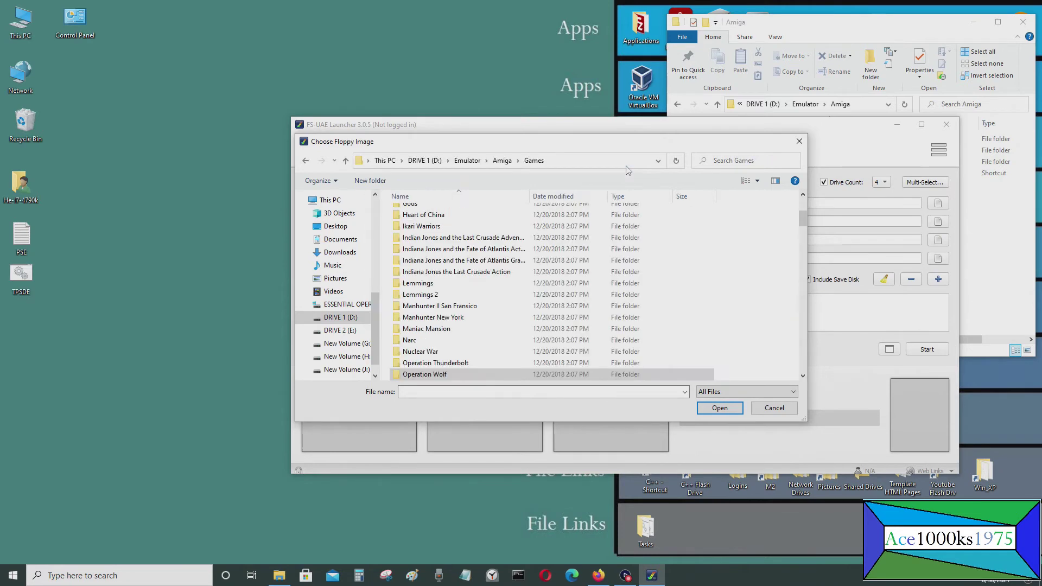
# - Load Cabal.adf from the Cabal folder into the first floppy drive and start the Amiga 1200 emulation in a maximized window
pyautogui.scroll(4, 582, 297)
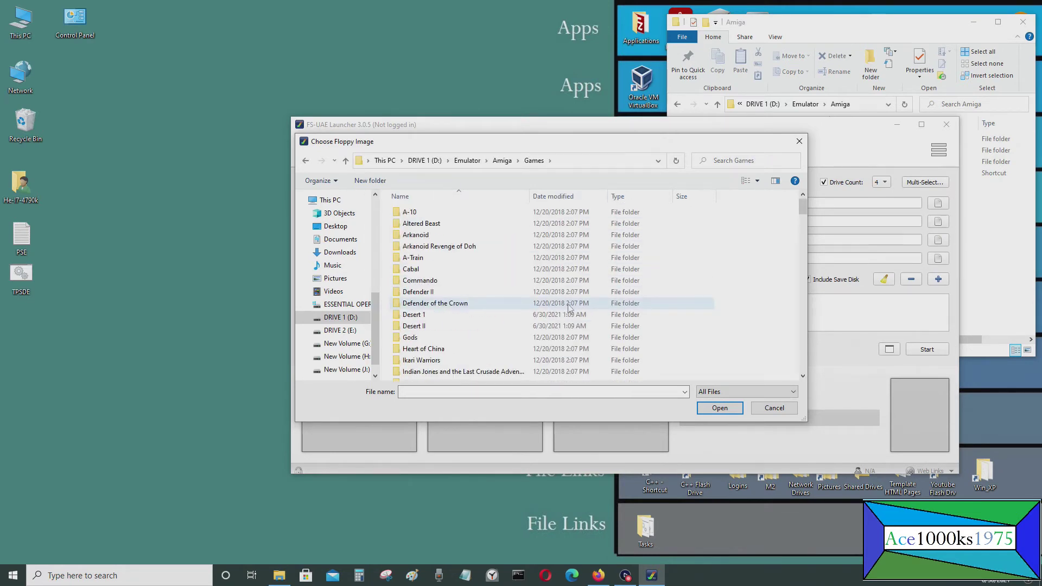
pyautogui.doubleClick(518, 269)
pyautogui.click(500, 216)
pyautogui.click(720, 408)
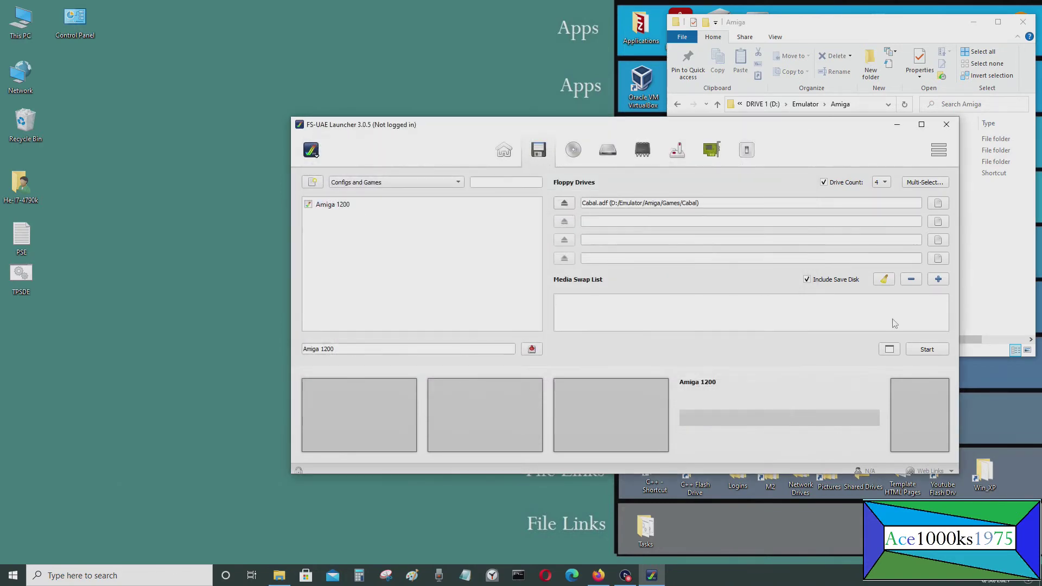
pyautogui.click(926, 350)
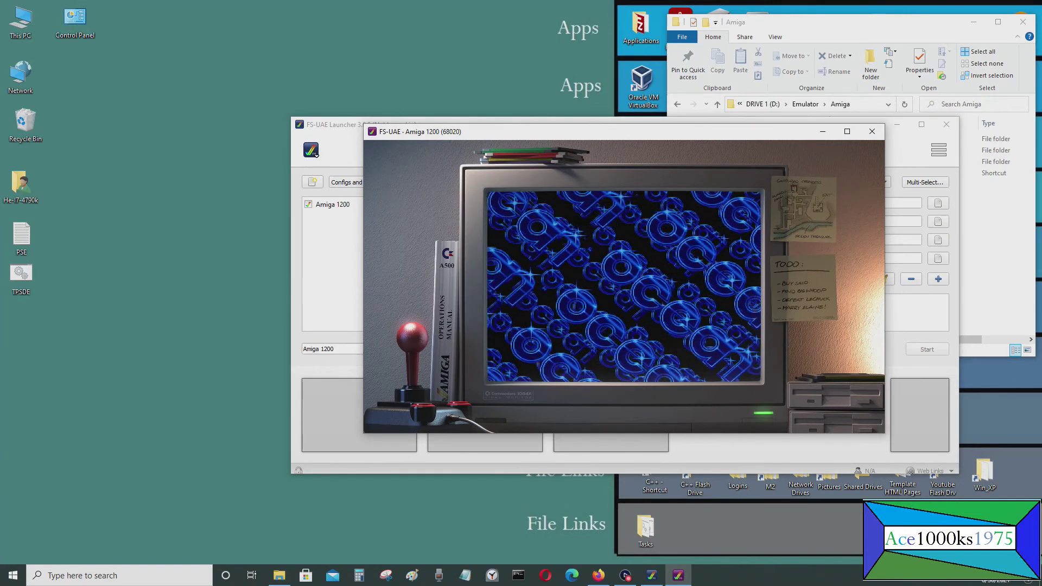
pyautogui.press('super+Up')
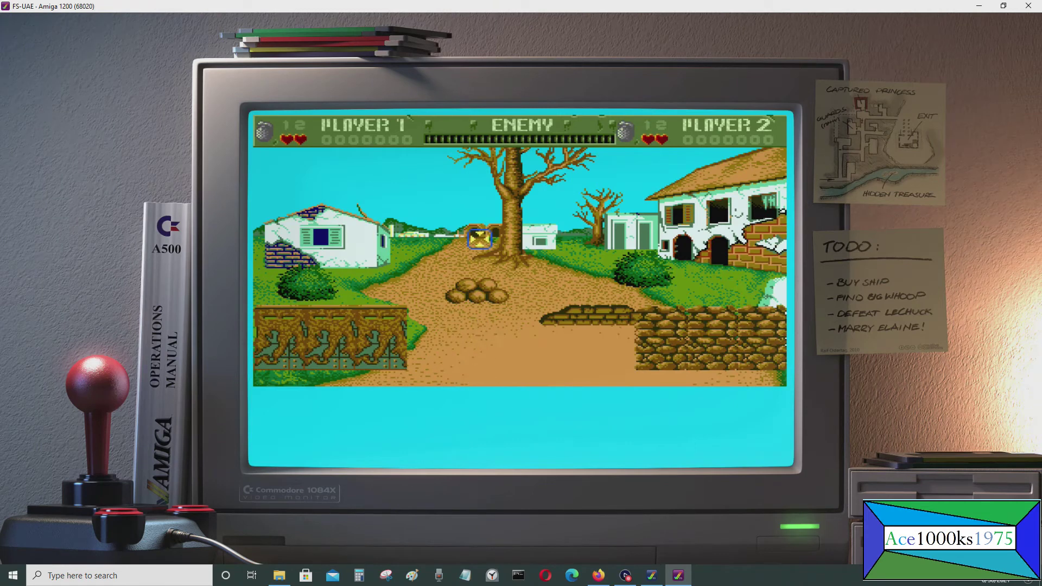
# - Play the first Cabal stage, moving the commando behind the barricade and firing at soldiers, the white house and the tank
pyautogui.press('Left')
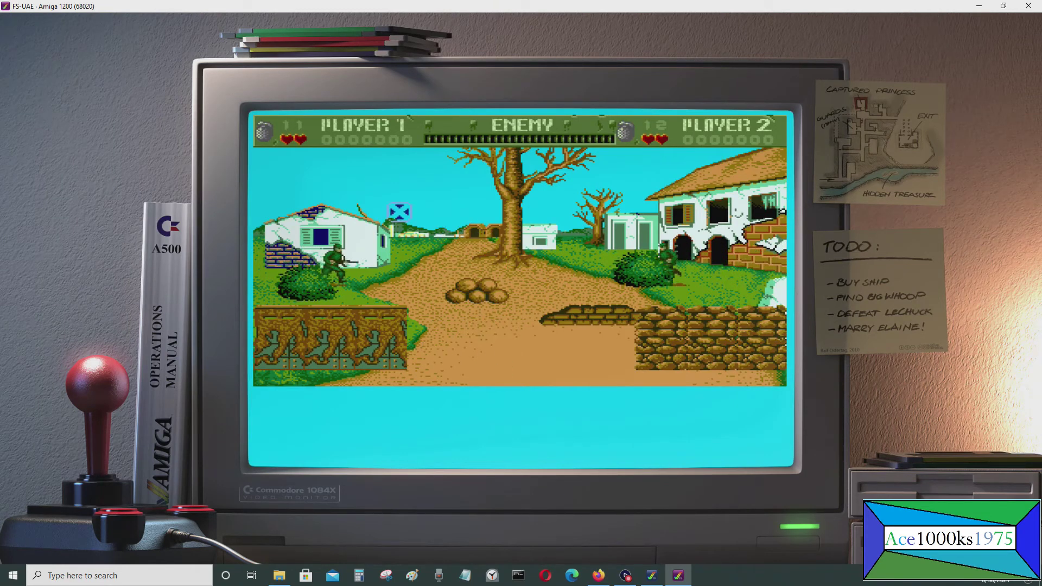
pyautogui.press('Right')
pyautogui.press('Down')
pyautogui.press('ctrl')
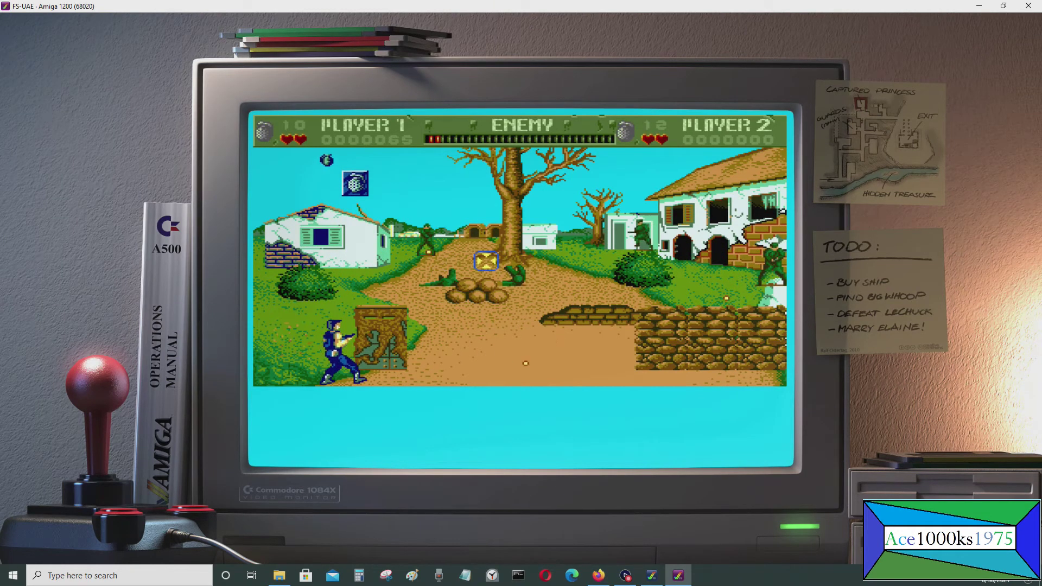
pyautogui.press('Right')
pyautogui.press('ctrl')
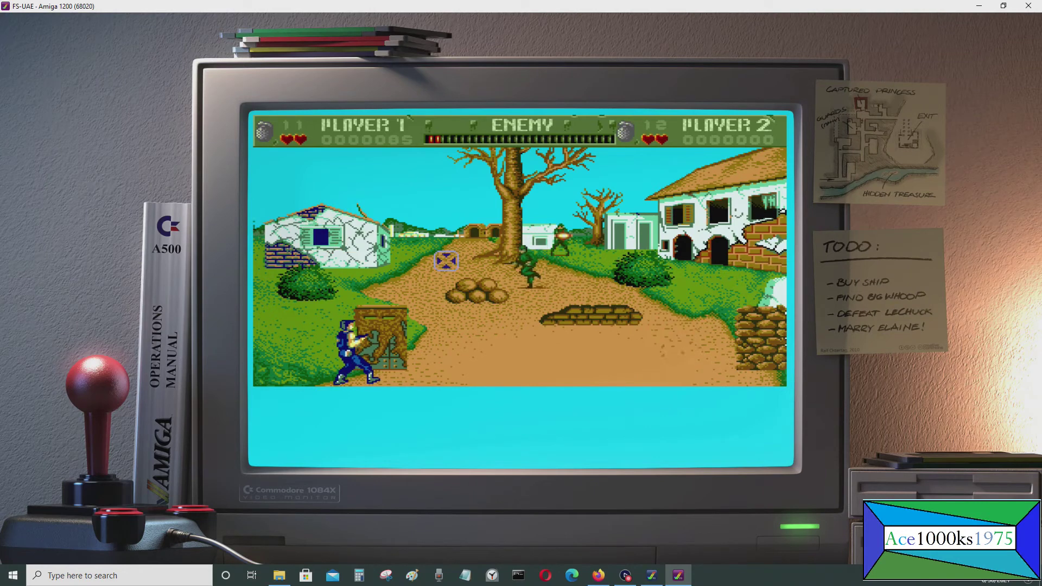
pyautogui.press('ctrl')
pyautogui.press('Left')
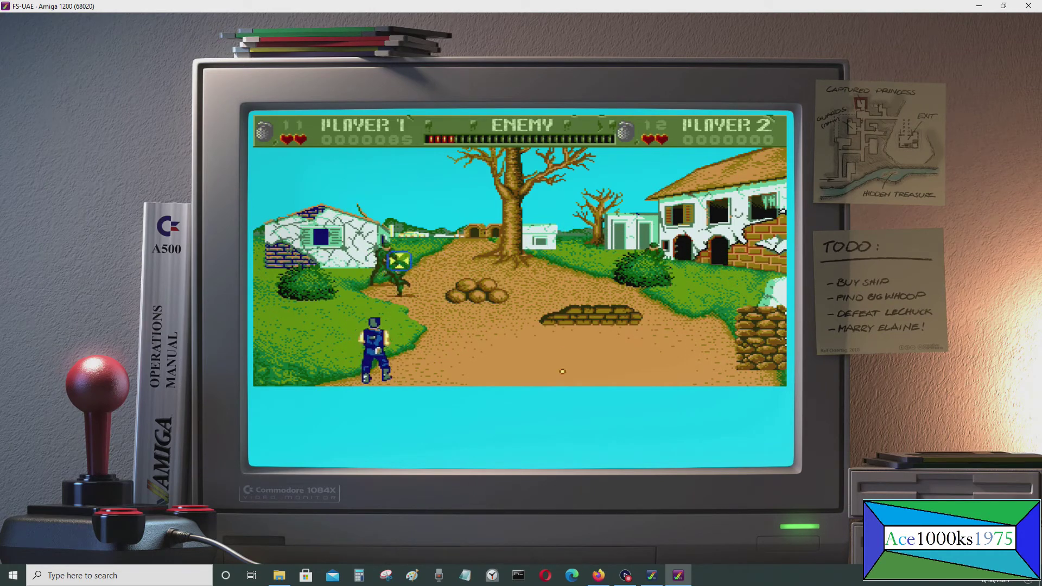
pyautogui.press('Right')
pyautogui.press('ctrl')
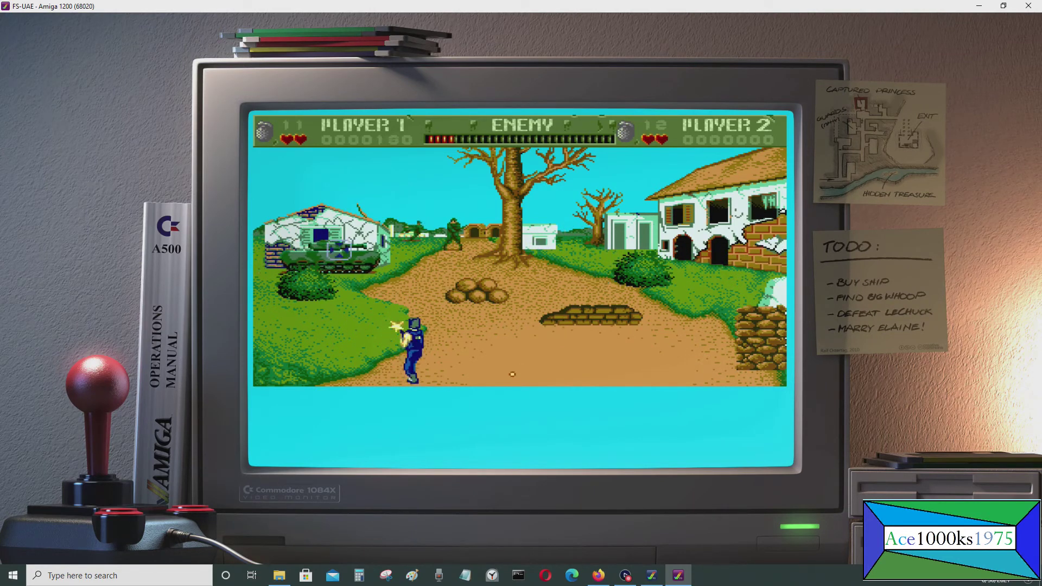
pyautogui.press('Left')
pyautogui.press('ctrl')
pyautogui.press('Left')
pyautogui.press('ctrl')
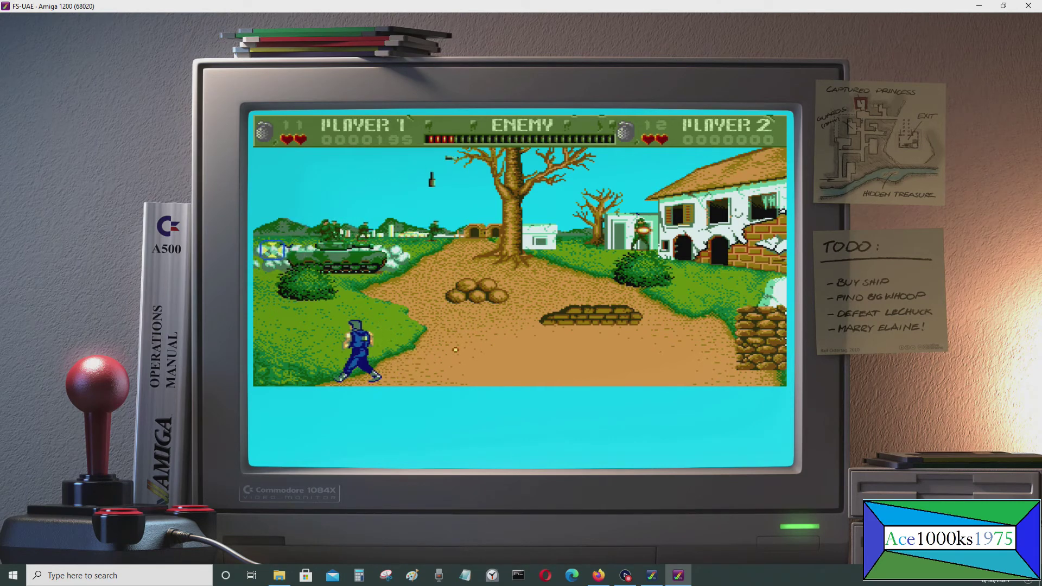
# - Keep fighting in the first Cabal stage, shooting at soldiers and the tank around the demolished house
pyautogui.press('Right')
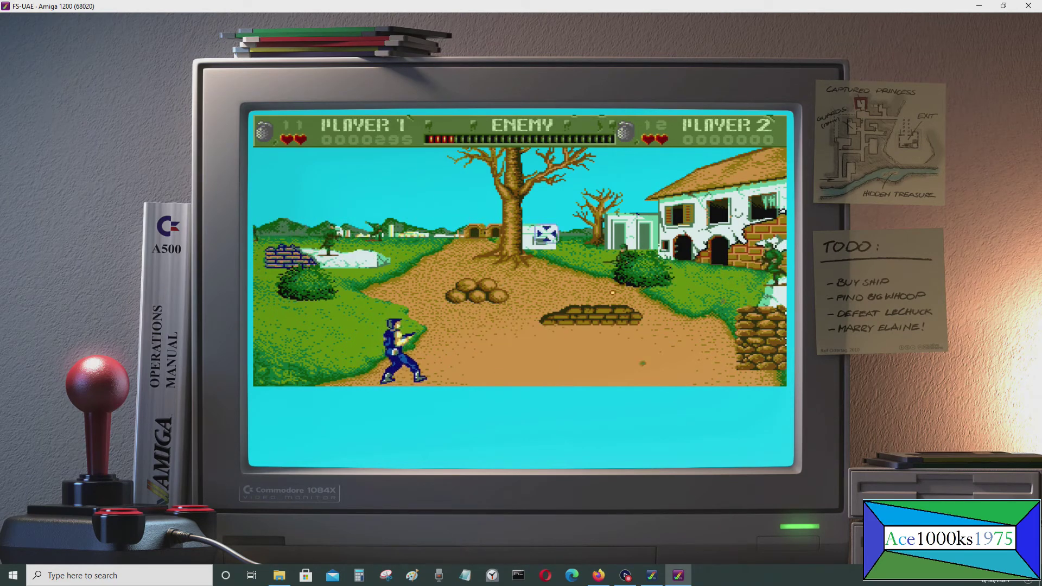
pyautogui.press('Left')
pyautogui.press('ctrl')
pyautogui.press('Left')
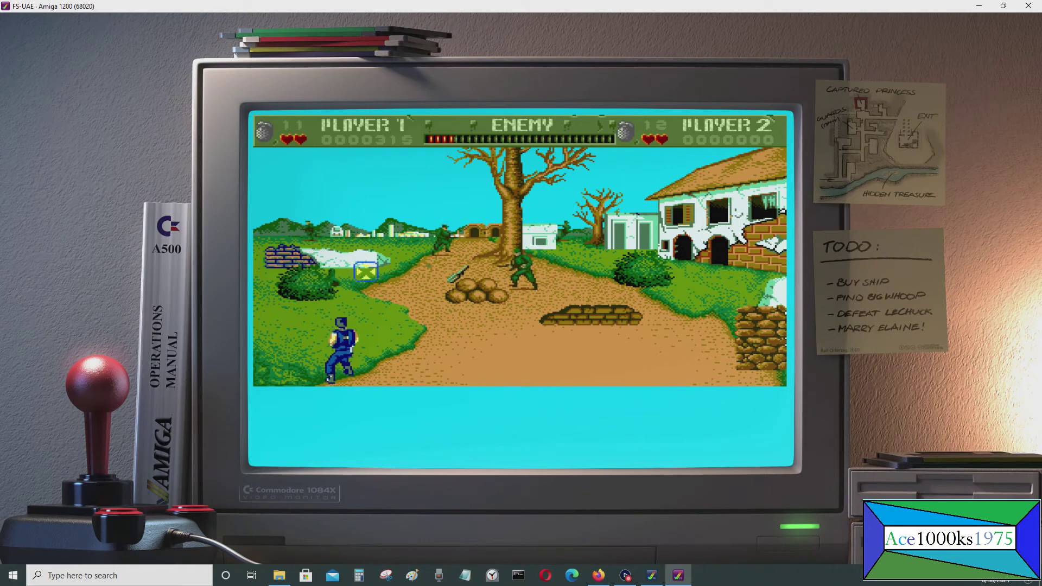
pyautogui.press('Right')
pyautogui.press('ctrl')
pyautogui.press('ctrl')
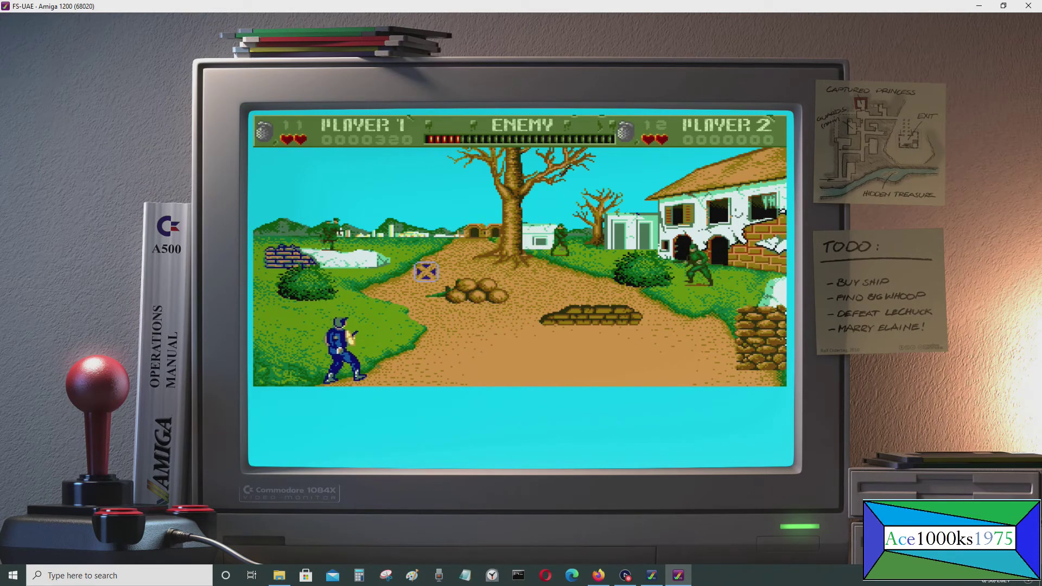
pyautogui.press('Right')
pyautogui.press('Up')
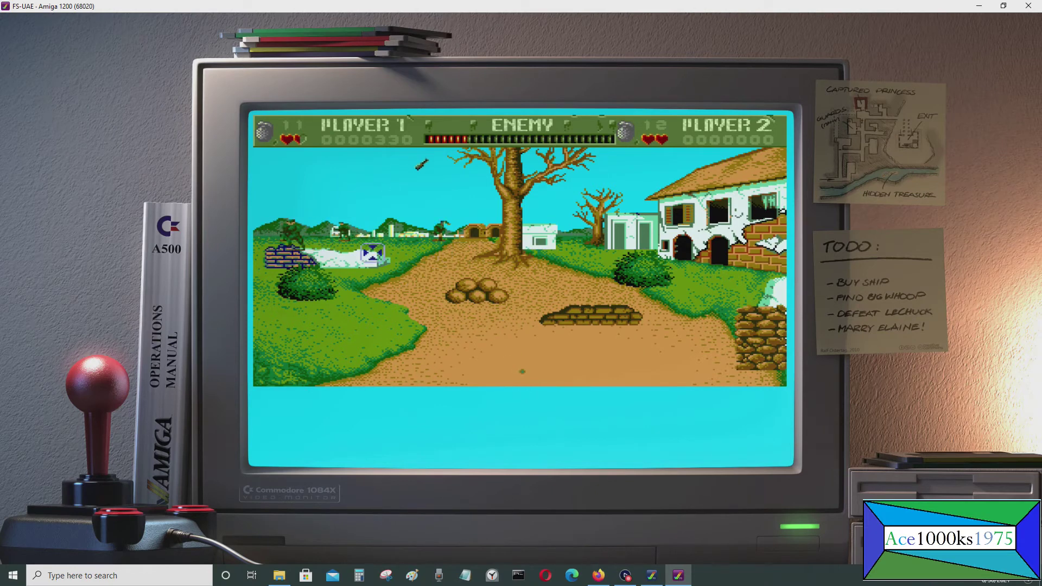
pyautogui.press('Right')
pyautogui.press('Up')
pyautogui.press('ctrl')
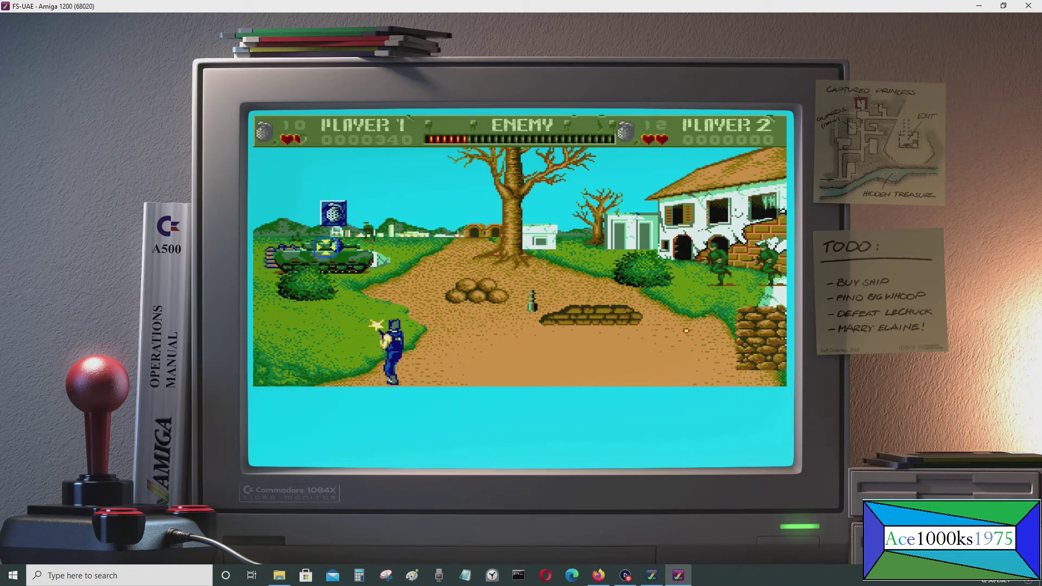
pyautogui.press('Left')
pyautogui.press('Right')
pyautogui.press('ctrl')
pyautogui.press('Left')
pyautogui.press('Up')
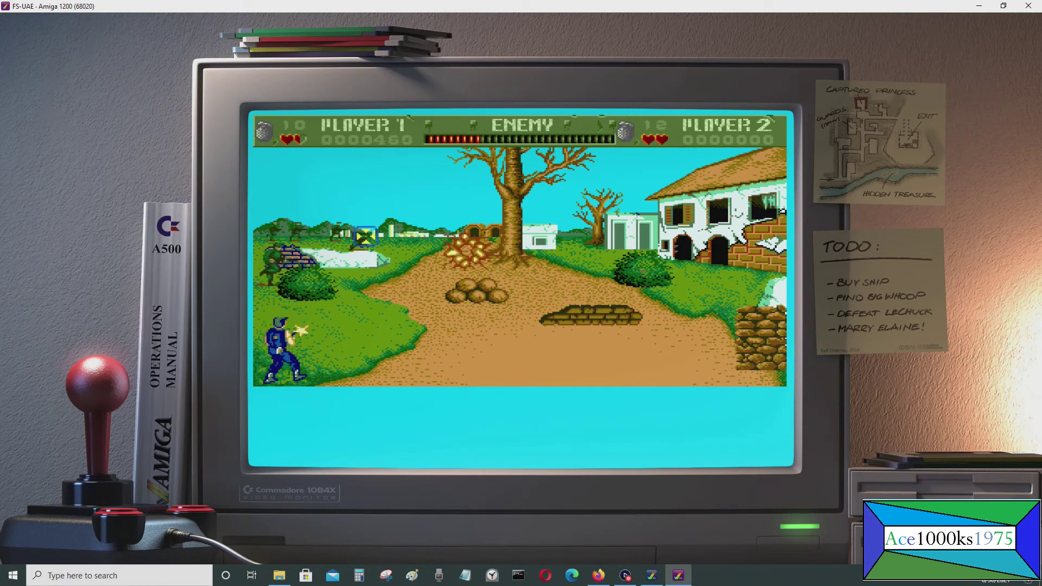
# - Run the commando between the stone wall and the grass while firing and throwing grenades at soldiers near the boulders
pyautogui.press('Right')
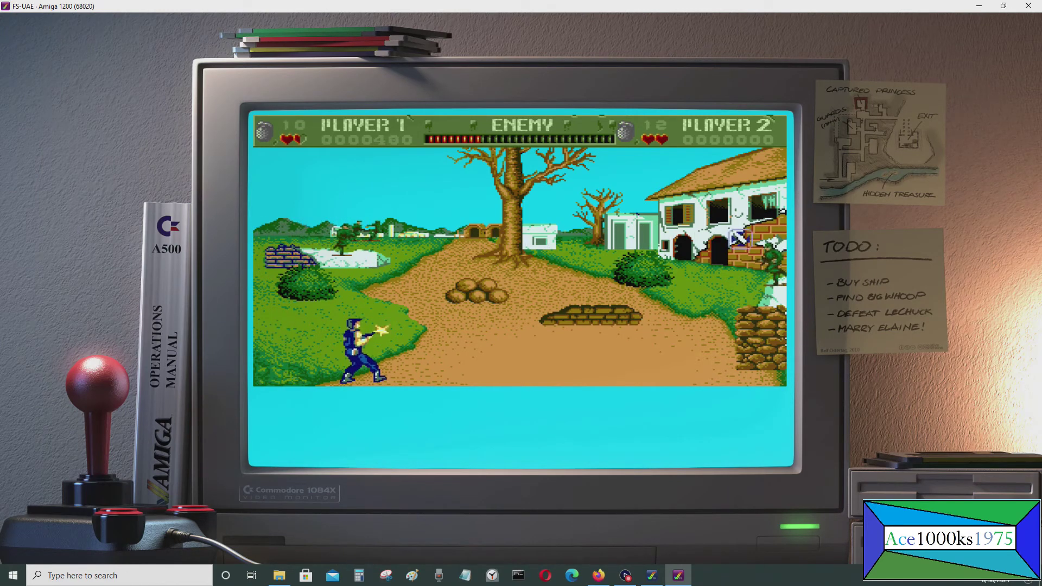
pyautogui.press('Right')
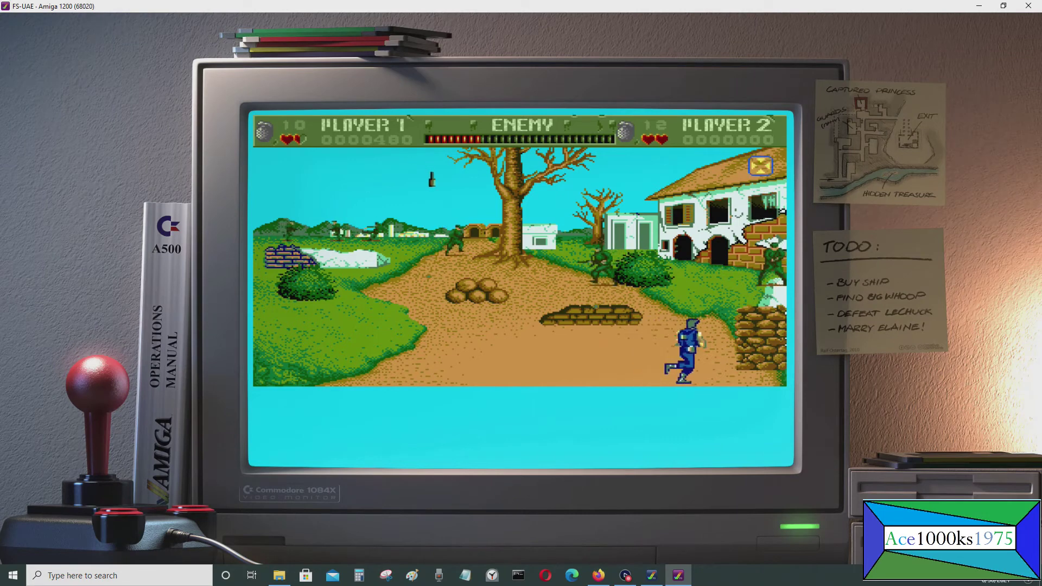
pyautogui.press('Left')
pyautogui.press('Up')
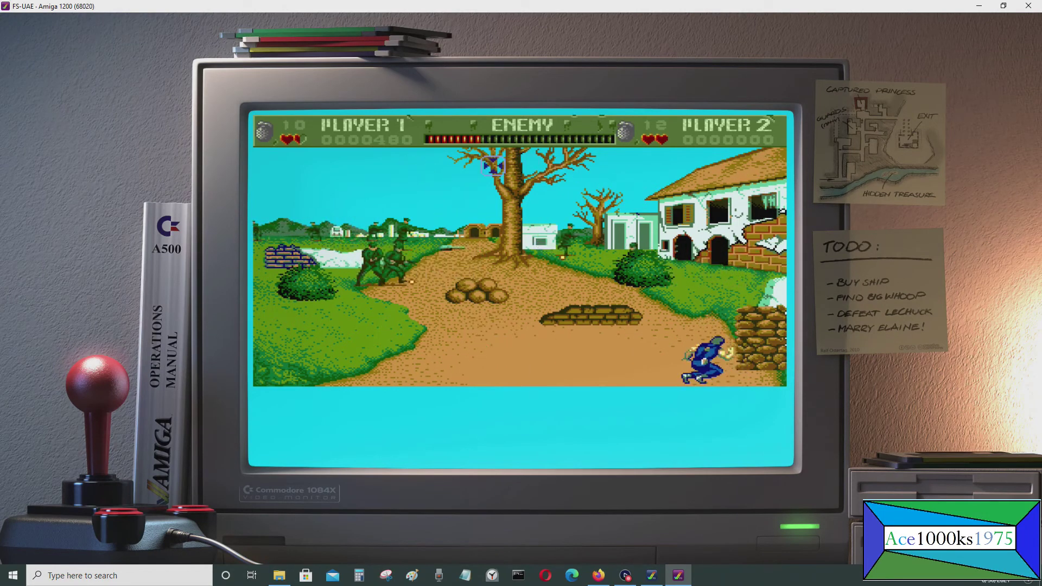
pyautogui.press('Left')
pyautogui.press('Down')
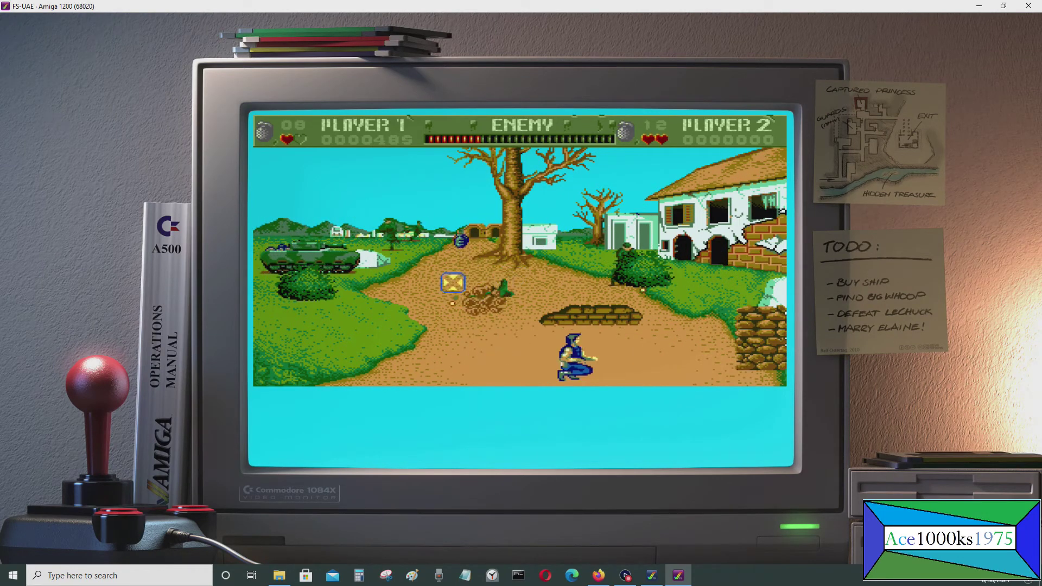
pyautogui.press('Up')
pyautogui.press('Right')
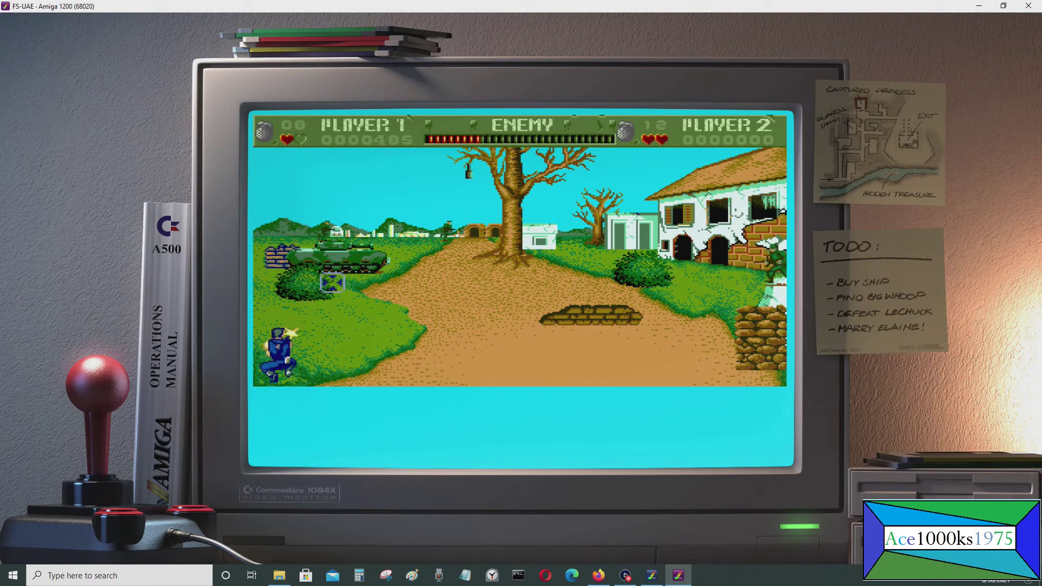
pyautogui.press('Right')
pyautogui.press('Down')
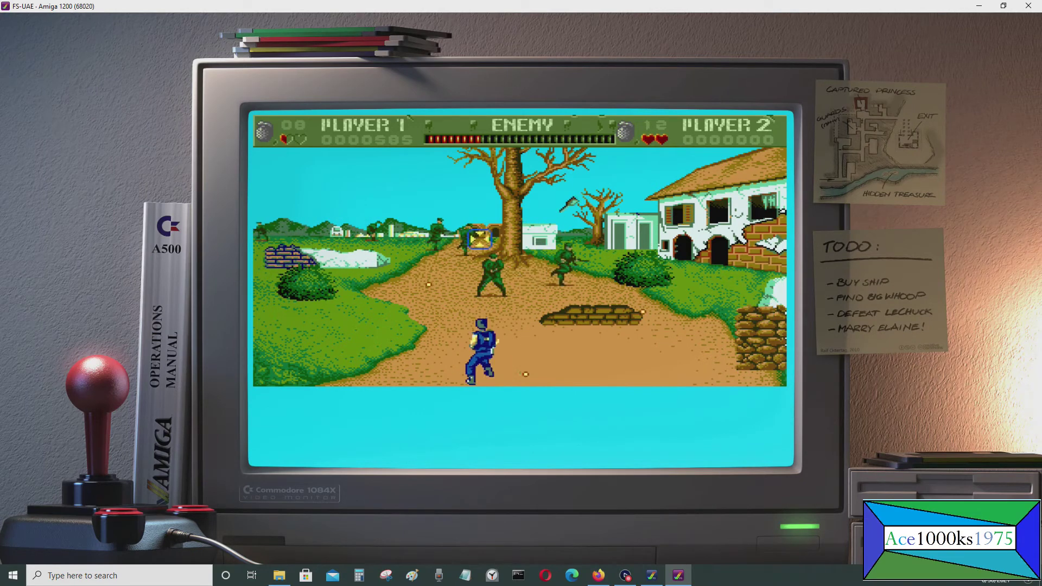
# - Continue the Cabal firefight on the village road, collecting the gun power-up and shooting at the advancing soldiers
pyautogui.press('Right')
pyautogui.press('Down')
pyautogui.press('Up')
pyautogui.press('Left')
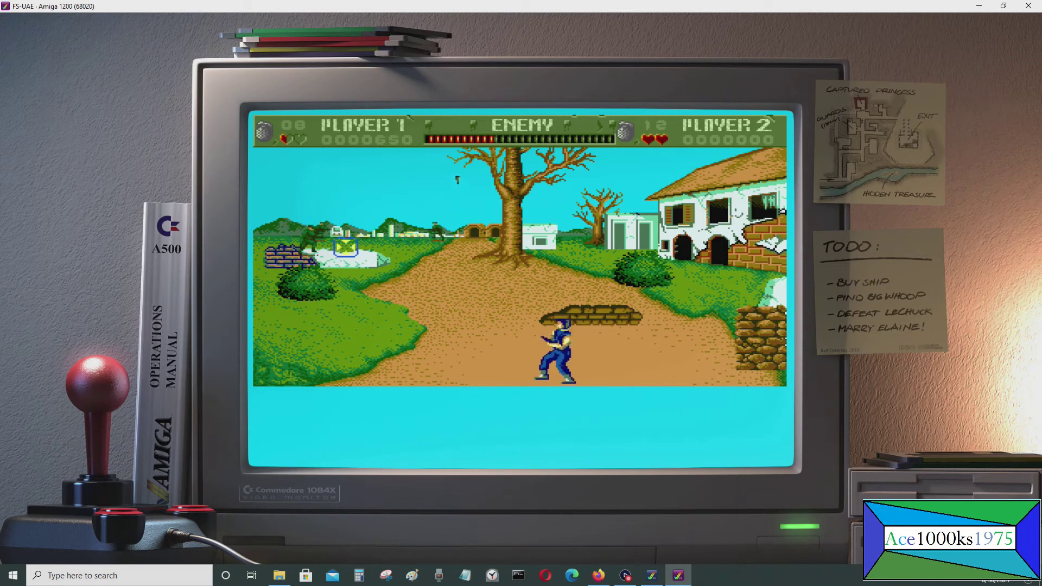
pyautogui.press('Left')
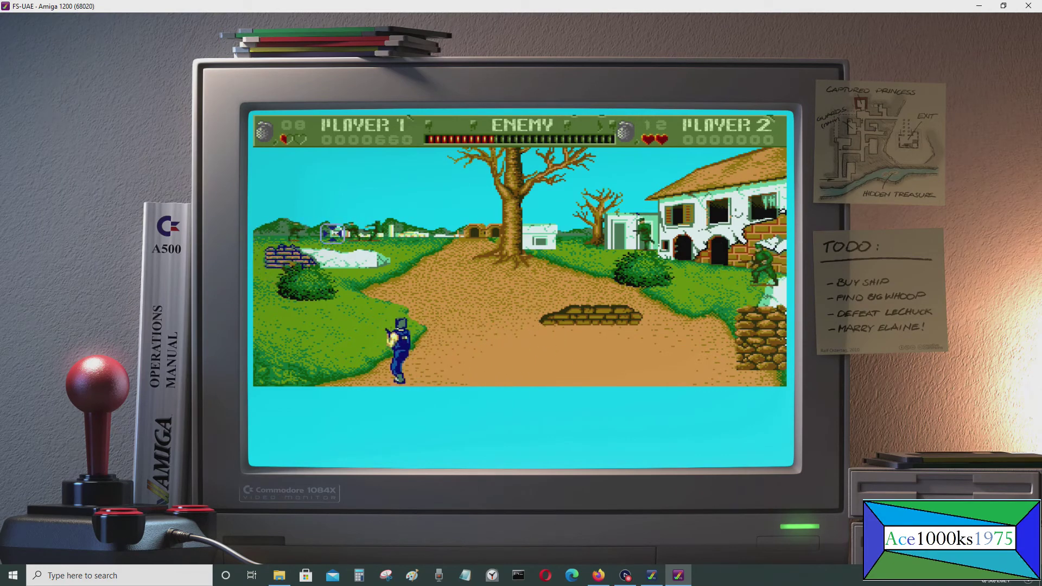
pyautogui.press('Right')
pyautogui.press('Right')
pyautogui.press('Down')
pyautogui.press('Left')
pyautogui.press('Right')
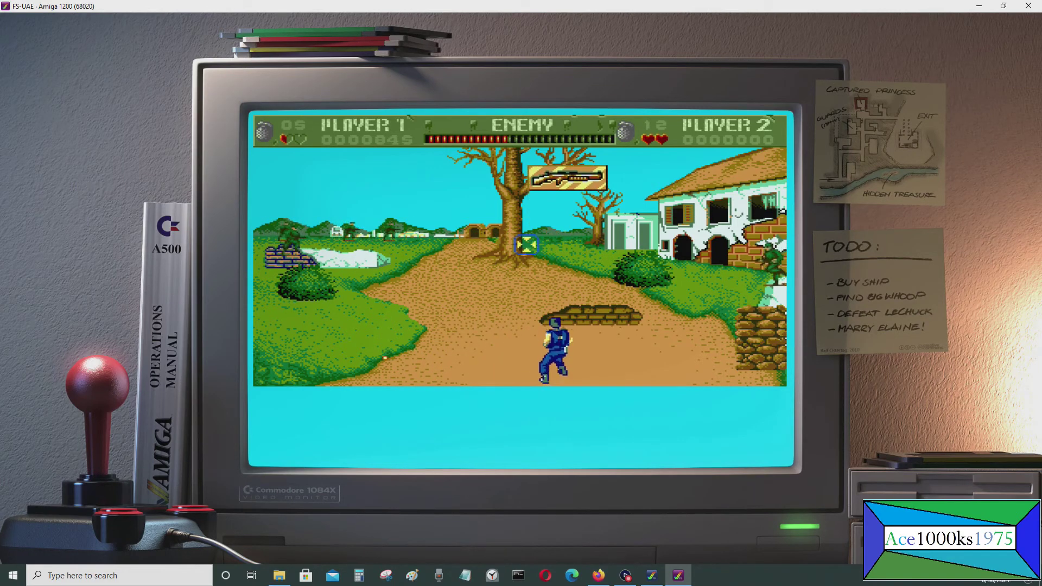
pyautogui.press('Left')
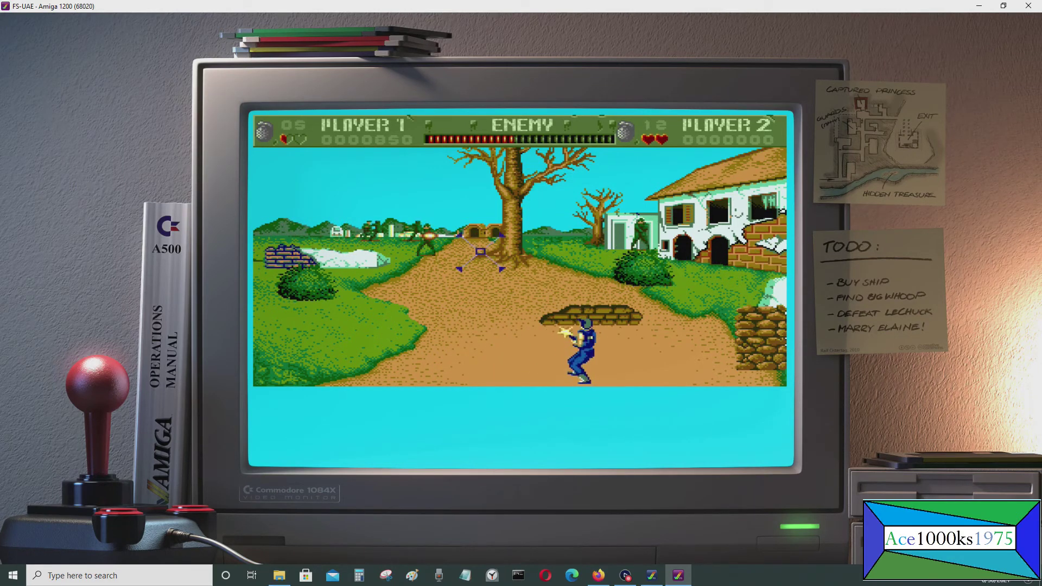
pyautogui.press('Left')
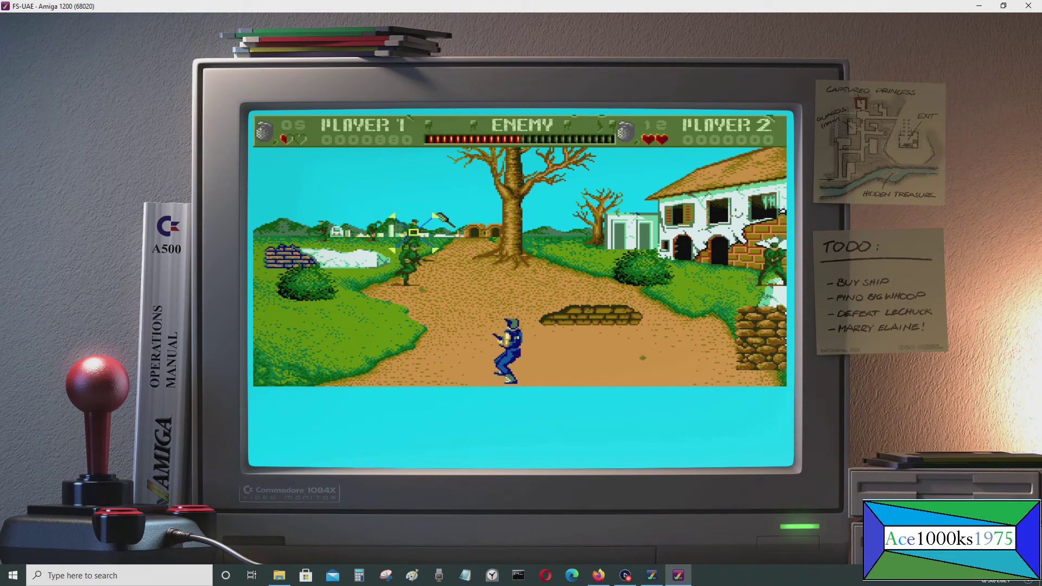
pyautogui.press('Right')
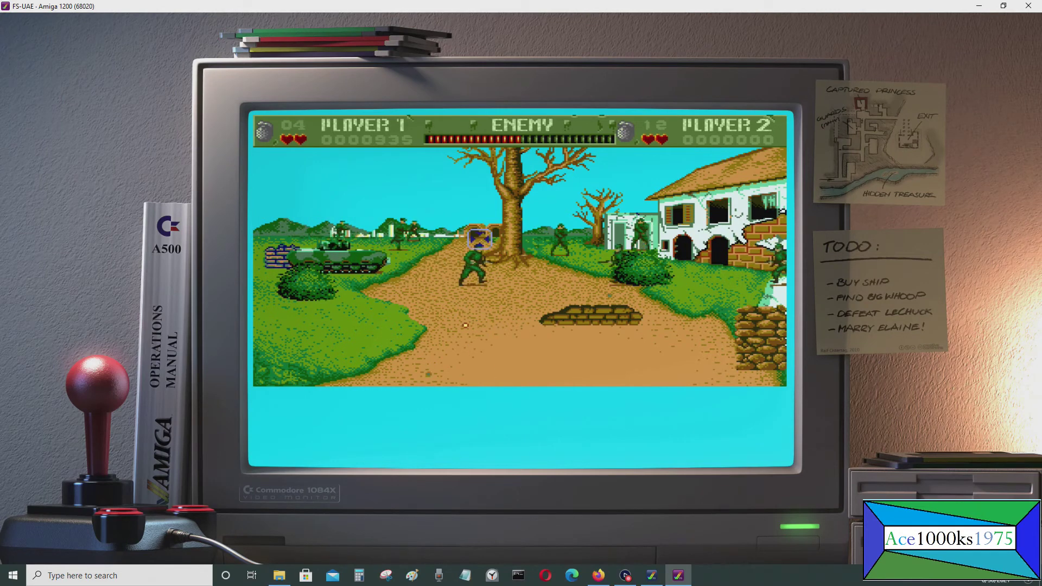
# - Quit the running Cabal emulation through the emulator's on-screen options and return to the launcher
pyautogui.press('F12')
pyautogui.press('Down')
pyautogui.press('Up')
pyautogui.press('Up')
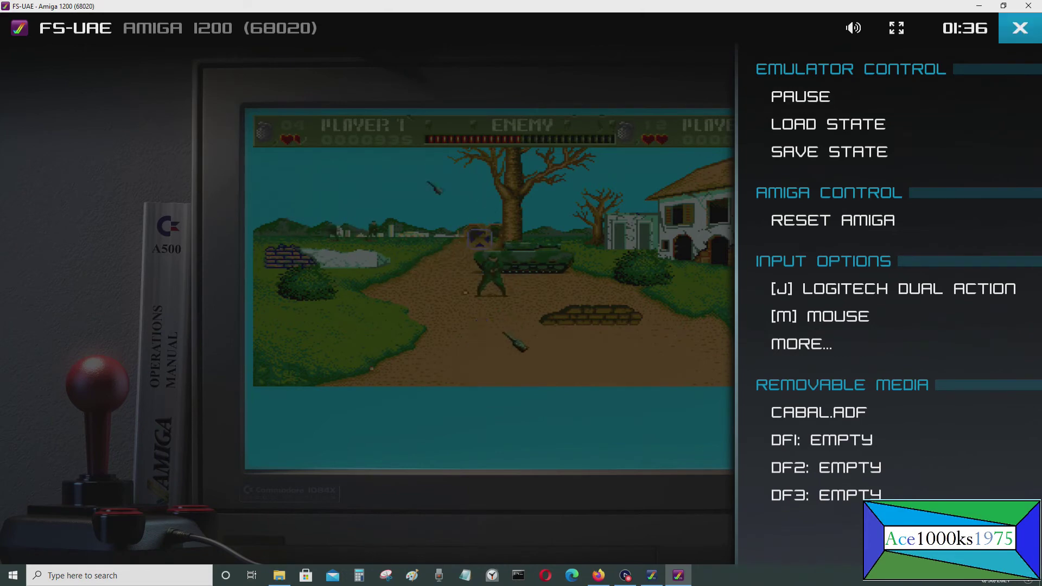
pyautogui.press('Return')
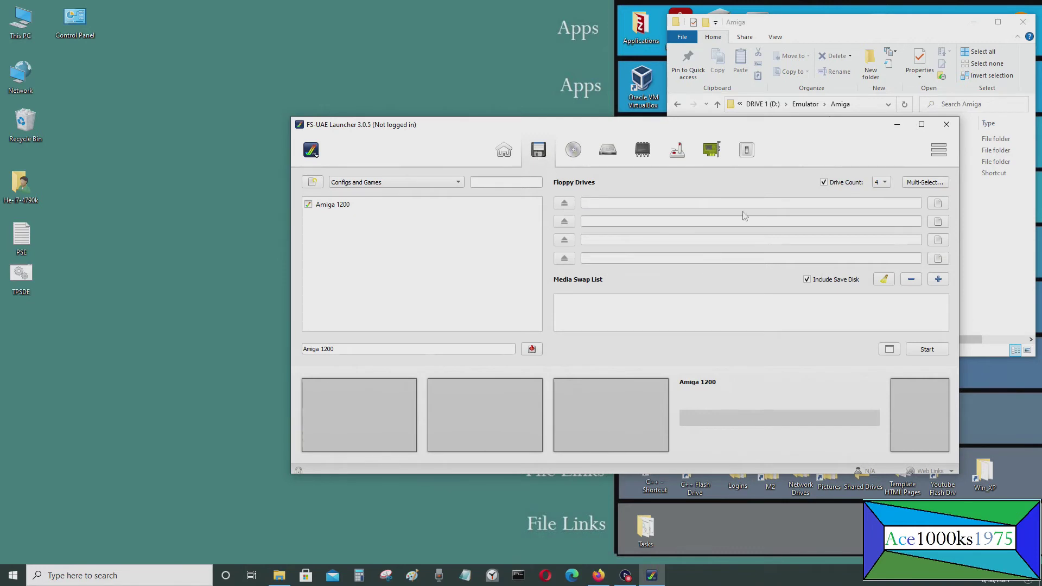
# - Browse for a new floppy image for the first drive and go up from the Cabal folder to Games
pyautogui.click(934, 203)
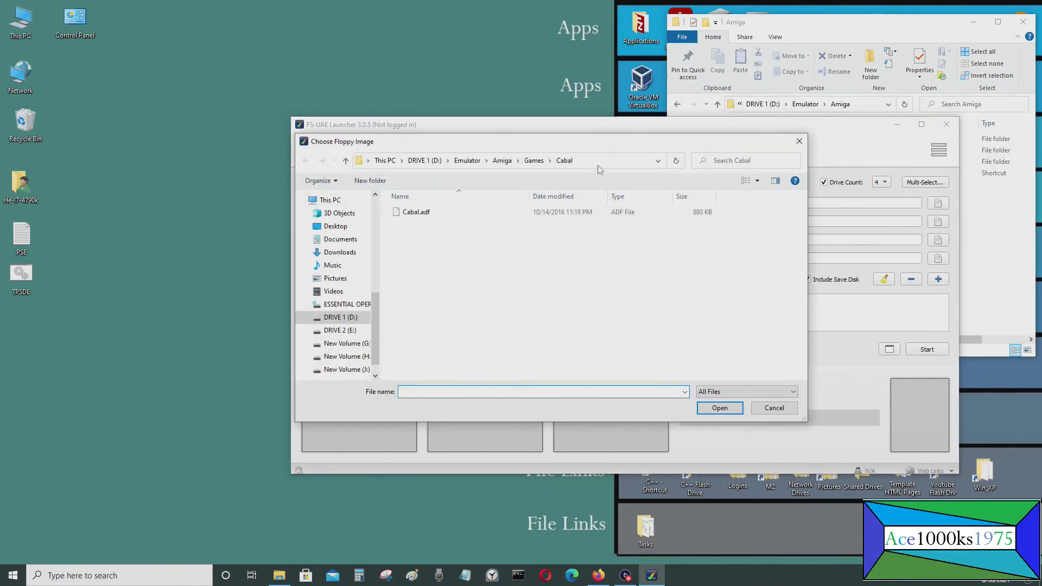
pyautogui.press('BackSpace')
pyautogui.press('BackSpace')
pyautogui.press('BackSpace')
pyautogui.press('BackSpace')
pyautogui.press('BackSpace')
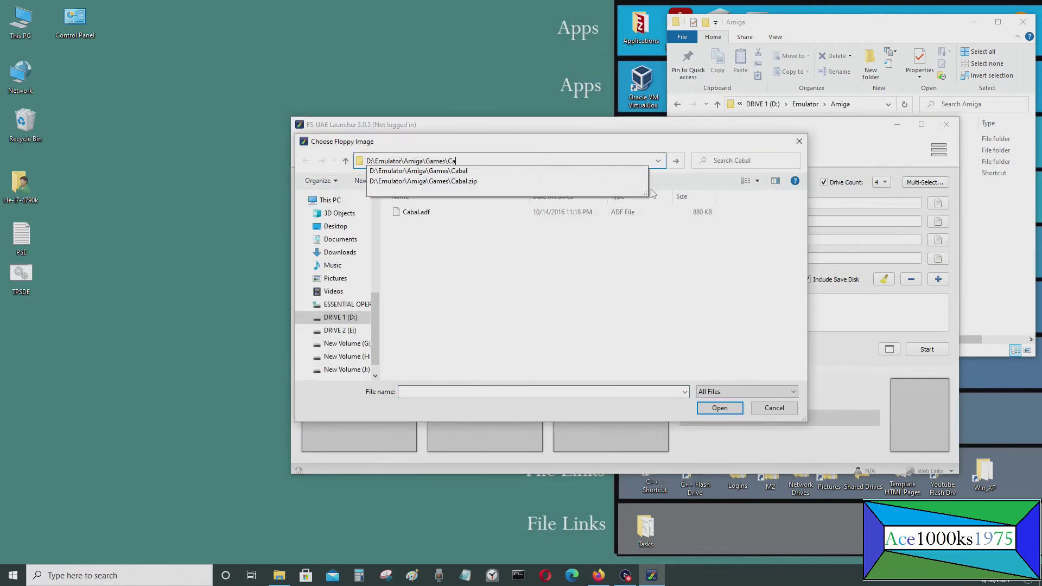
pyautogui.press('Return')
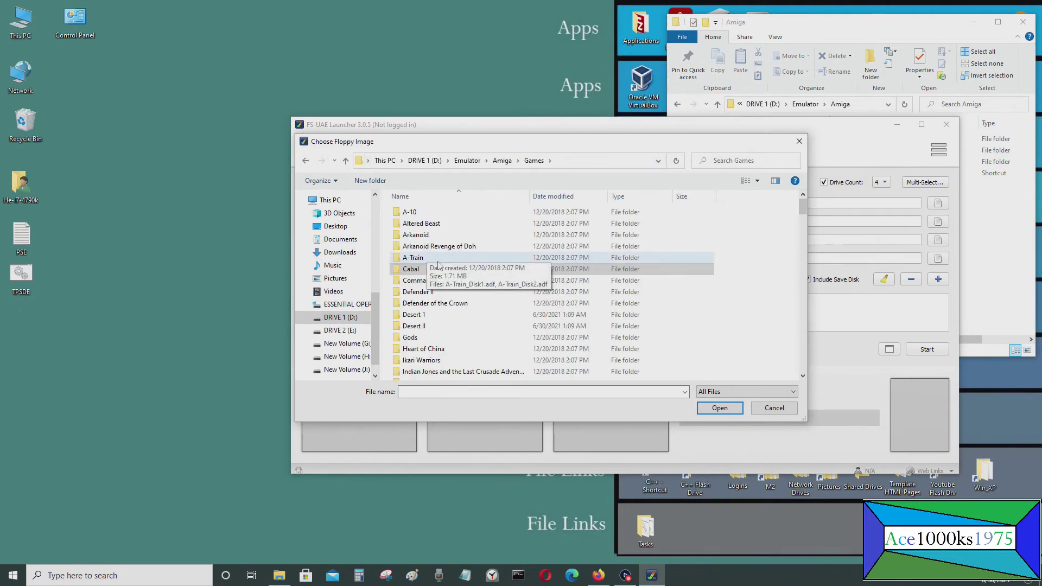
# - Load Heart of China_Disk1.adf from the Heart of China folder into the first floppy drive
pyautogui.scroll(-1, 429, 266)
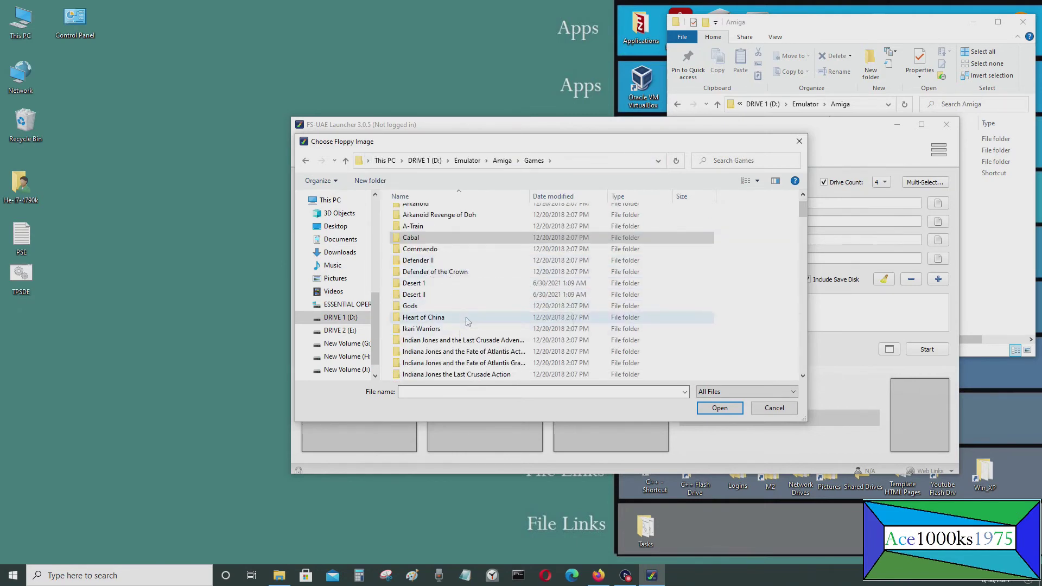
pyautogui.scroll(-5, 467, 326)
pyautogui.scroll(5, 468, 346)
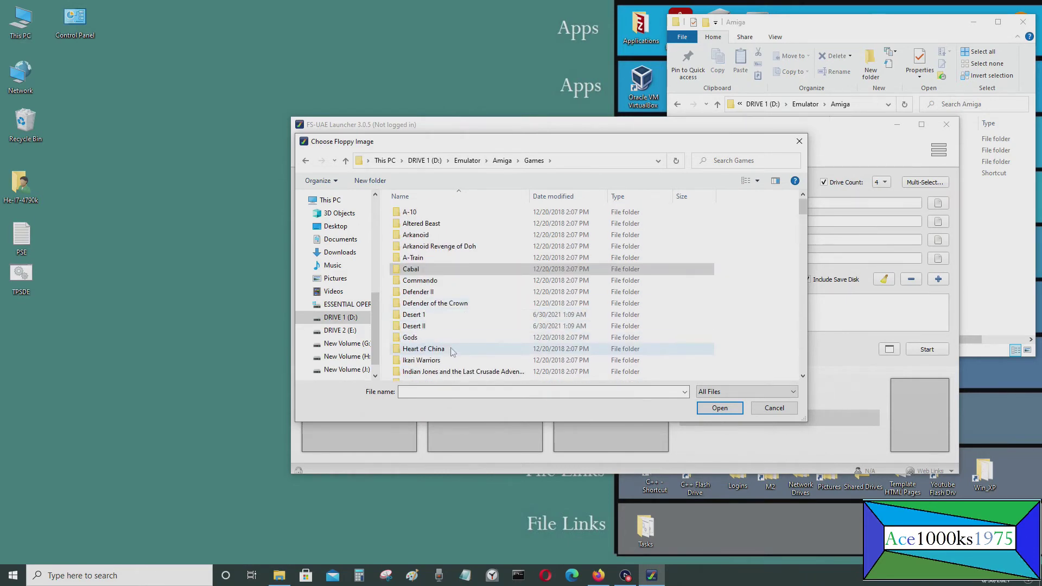
pyautogui.doubleClick(452, 349)
pyautogui.click(459, 214)
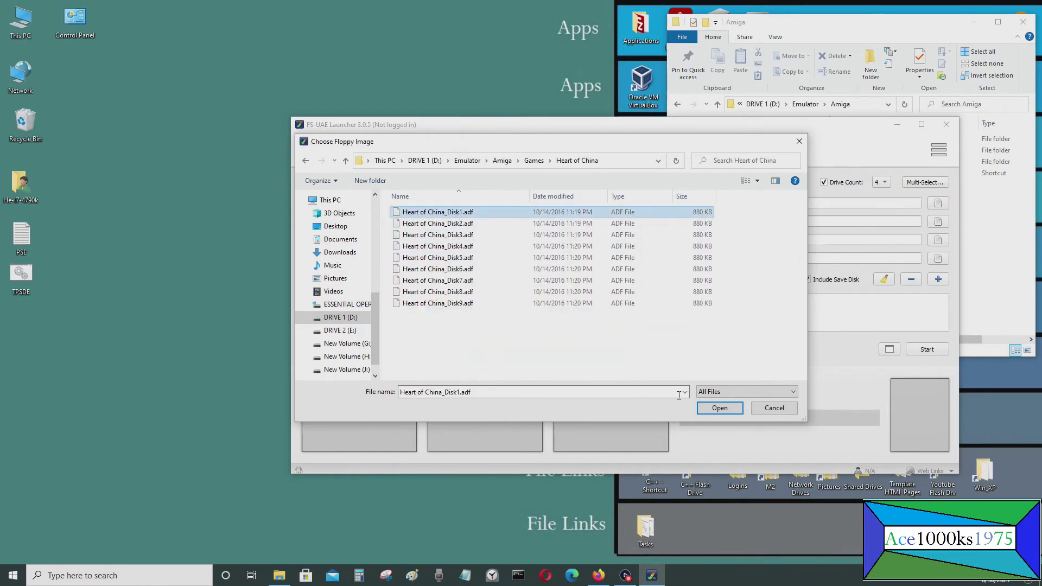
pyautogui.click(717, 409)
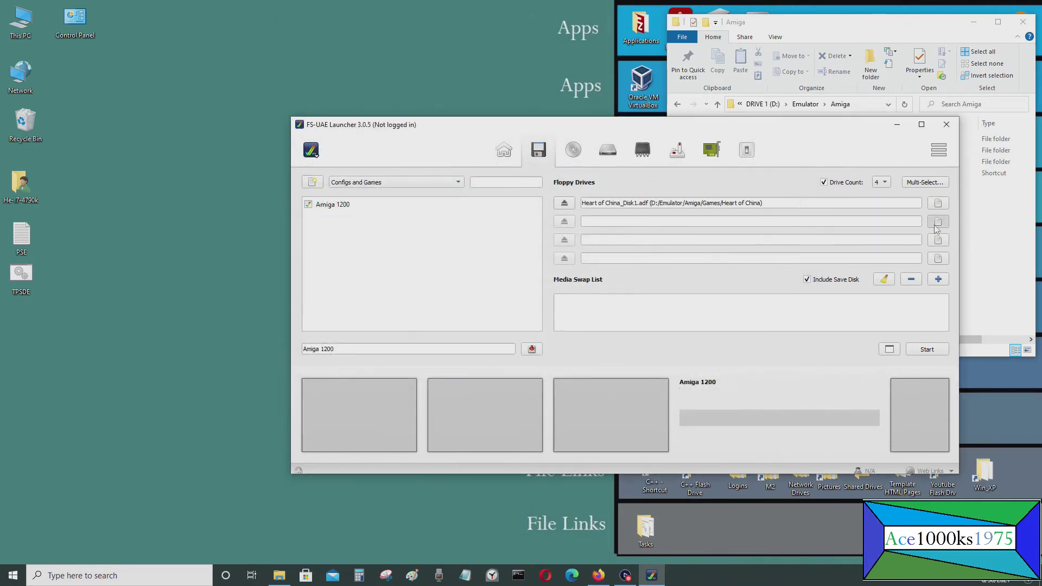
# - Load Heart of China_Disk2.adf into the second floppy drive and Heart of China_Disk3.adf into the third
pyautogui.click(935, 225)
pyautogui.click(525, 225)
pyautogui.click(718, 409)
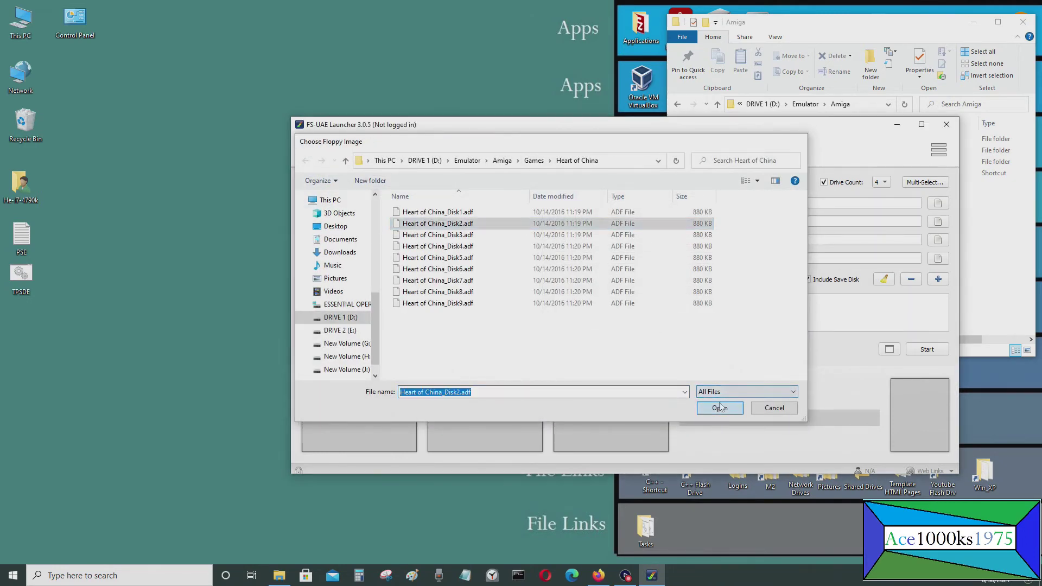
pyautogui.click(932, 239)
pyautogui.click(557, 236)
pyautogui.click(716, 406)
# - Load Heart of China_Disk4.adf into the fourth floppy drive
pyautogui.click(937, 258)
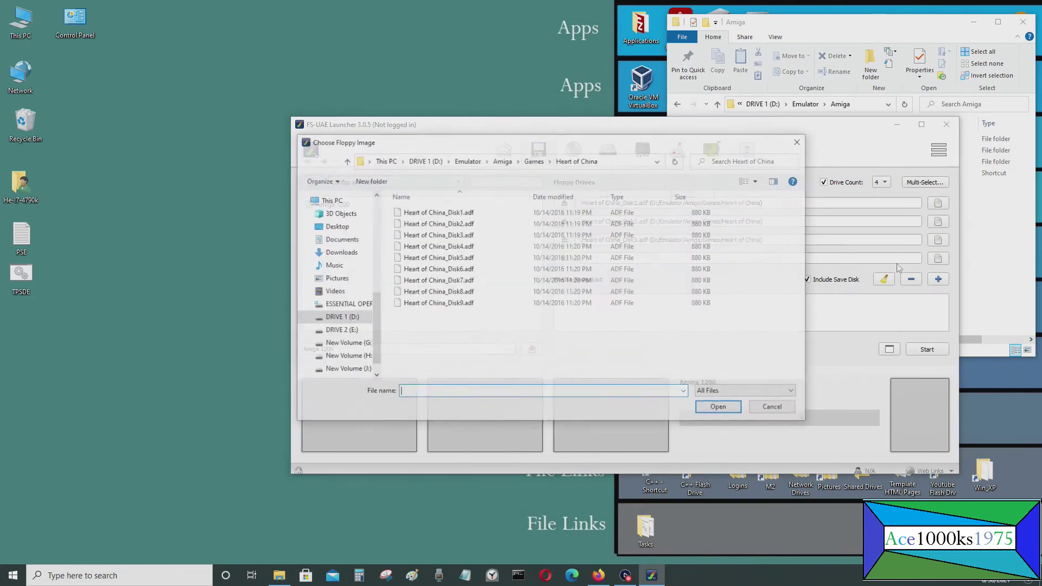
pyautogui.click(521, 246)
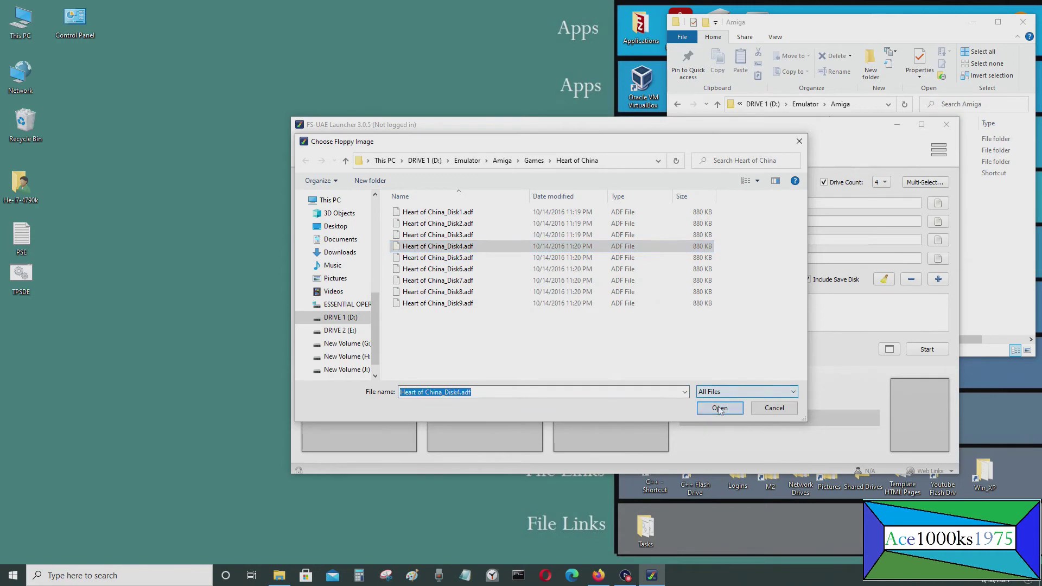
pyautogui.click(720, 408)
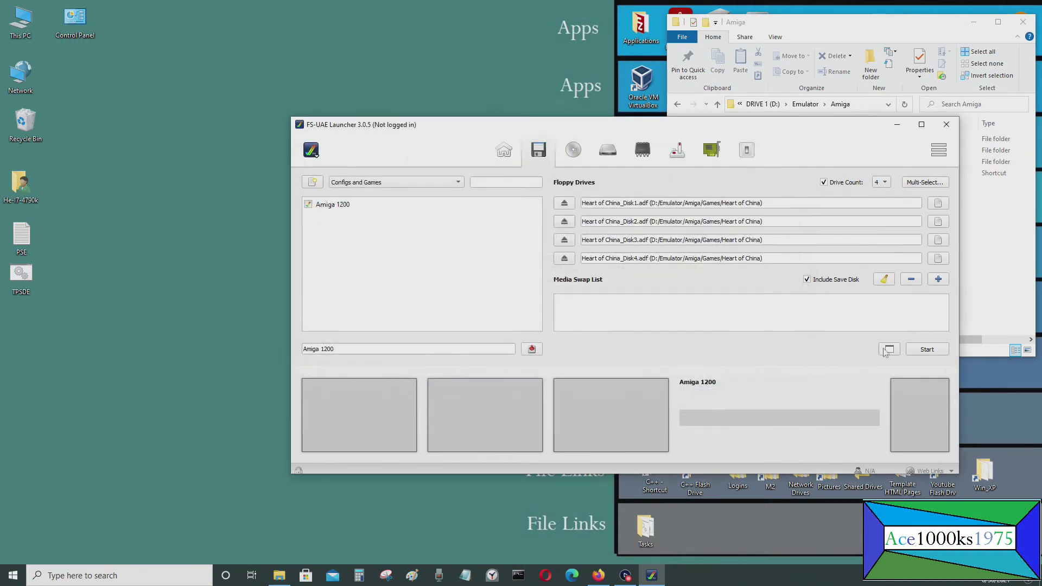
# - Add Heart of China_Disk1.adf and Heart of China_Disk2.adf to the media swap list
pyautogui.click(937, 281)
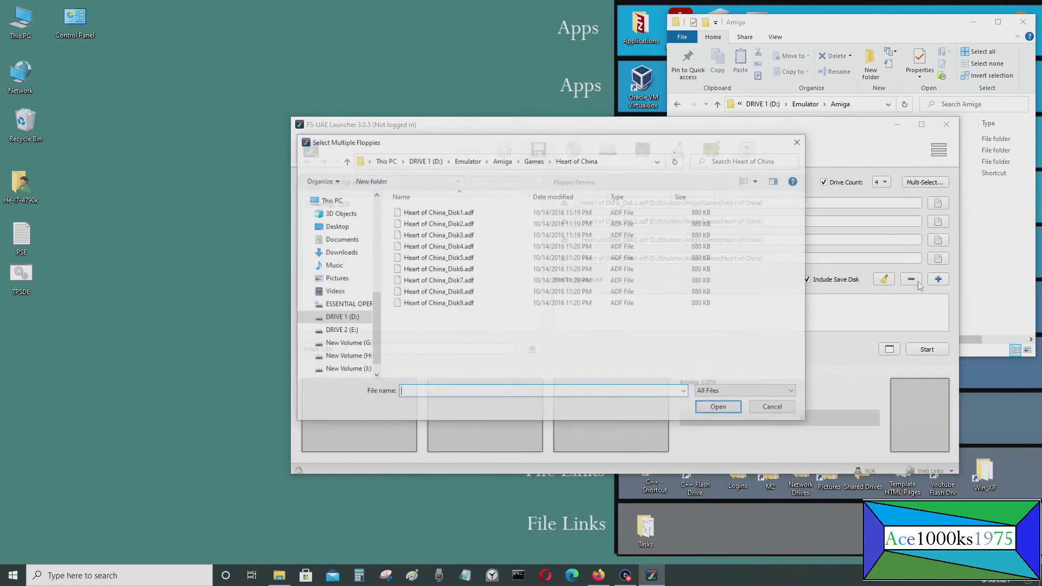
pyautogui.click(508, 215)
pyautogui.click(719, 408)
pyautogui.click(938, 279)
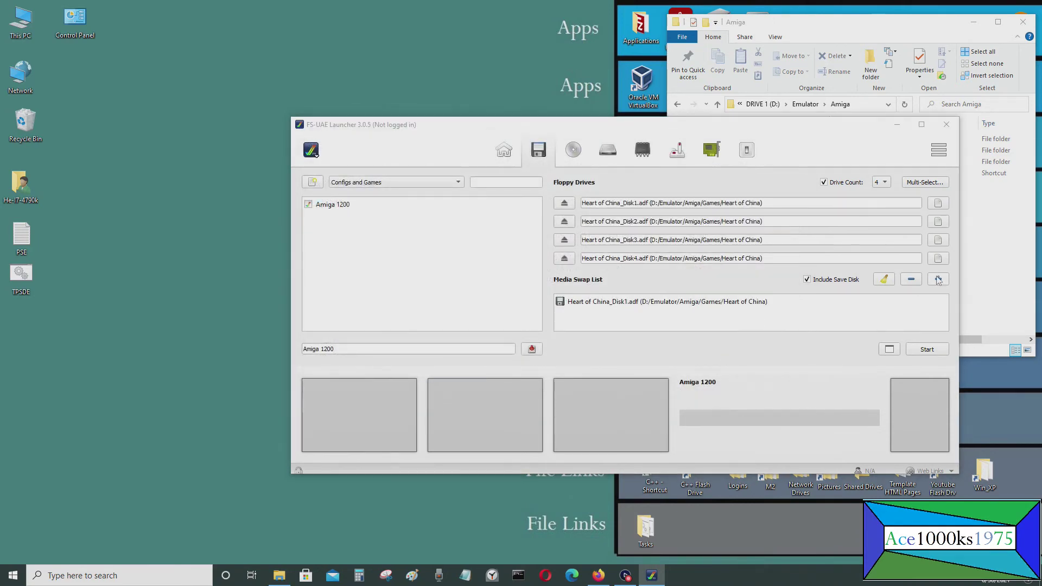
pyautogui.click(504, 223)
pyautogui.click(719, 407)
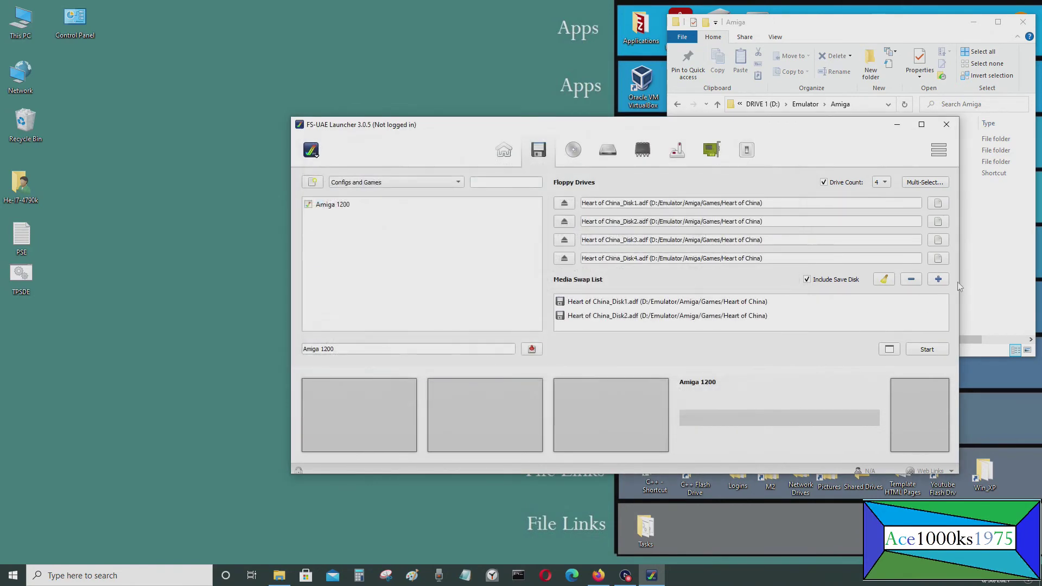
# - Add Heart of China_Disk3.adf and Heart of China_Disk4.adf to the media swap list
pyautogui.click(938, 279)
pyautogui.click(519, 239)
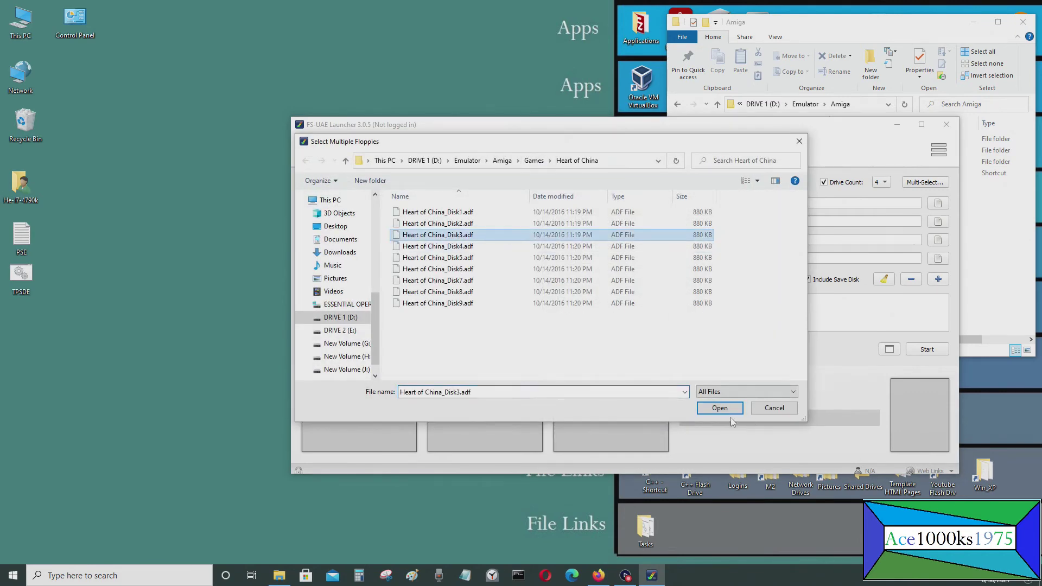
pyautogui.click(746, 391)
pyautogui.click(721, 402)
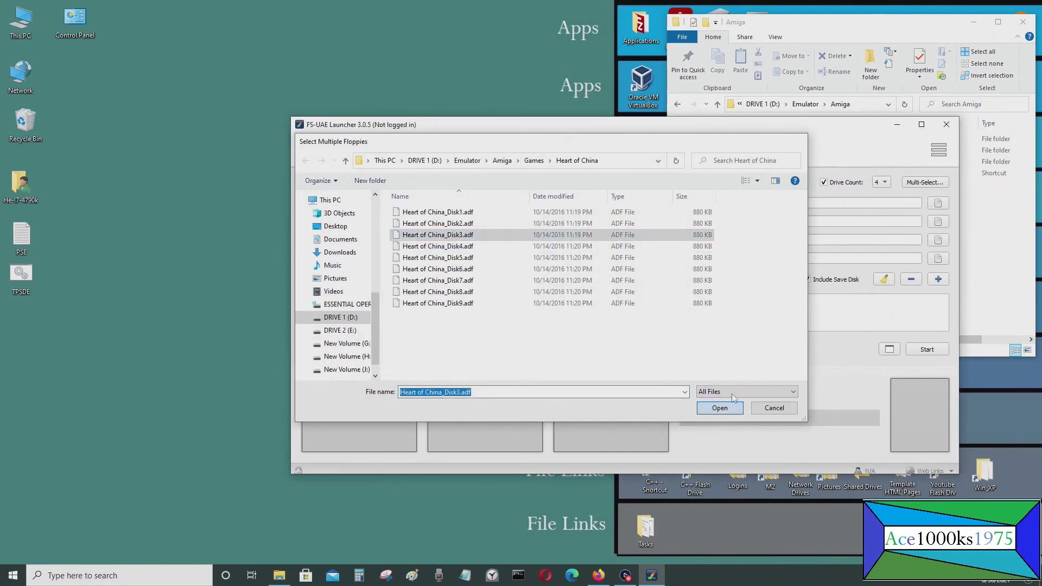
pyautogui.click(719, 408)
pyautogui.click(938, 278)
pyautogui.click(529, 246)
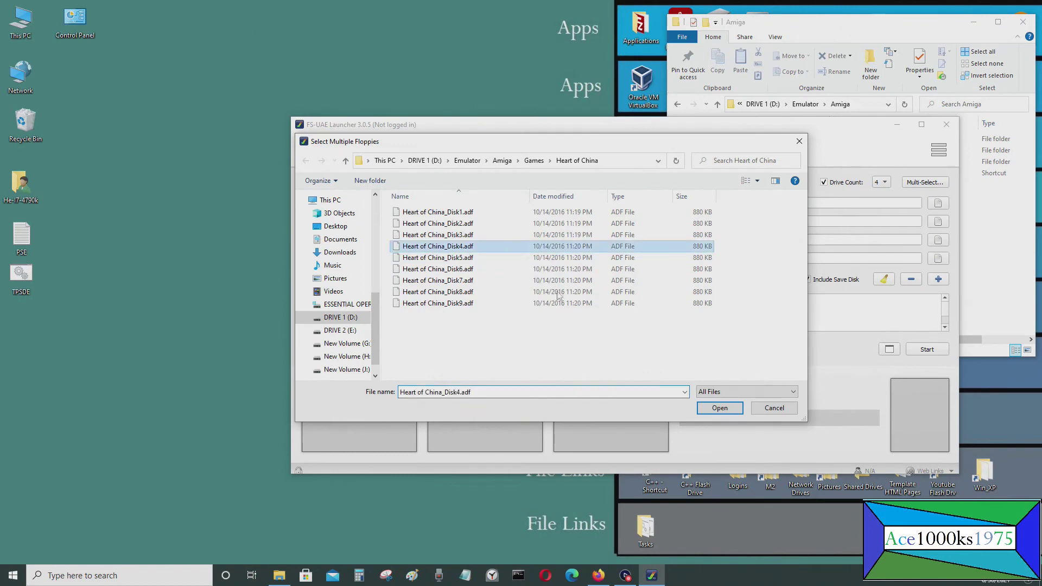
pyautogui.click(720, 408)
# - Add Heart of China_Disk5.adf and Heart of China_Disk6.adf to the media swap list
pyautogui.click(938, 279)
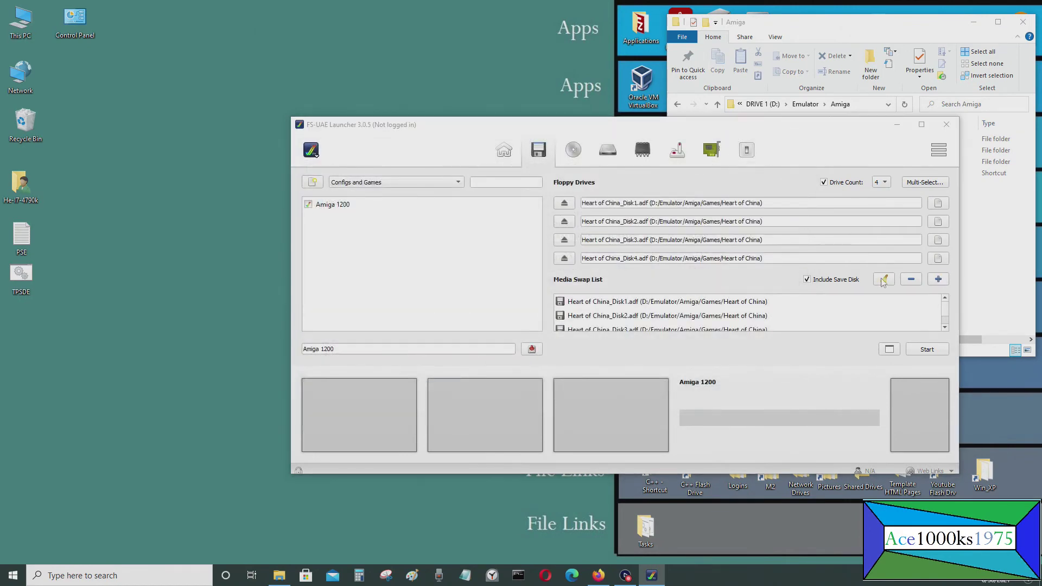
pyautogui.click(507, 258)
pyautogui.click(720, 407)
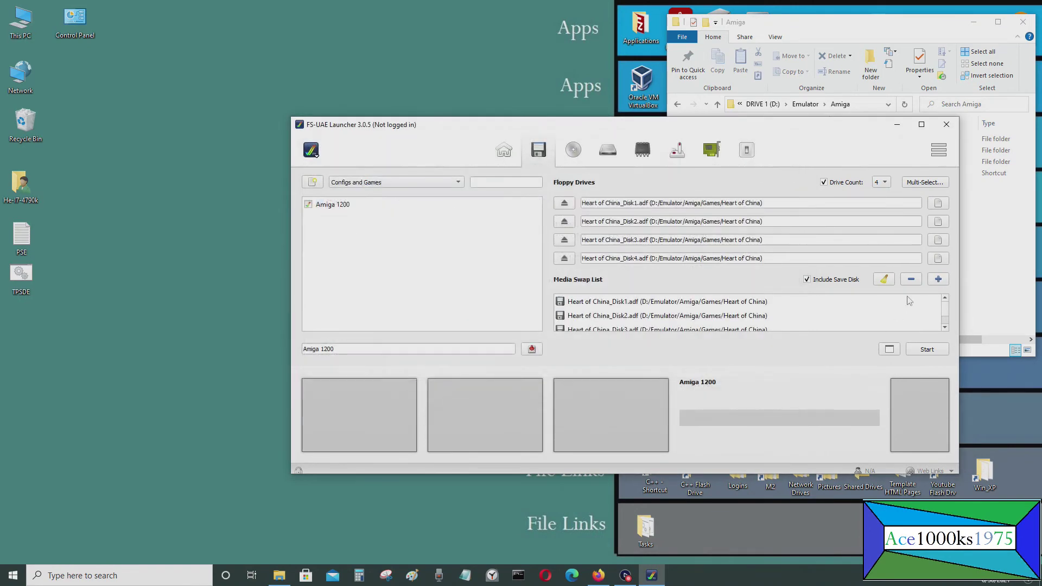
pyautogui.click(938, 279)
pyautogui.click(483, 268)
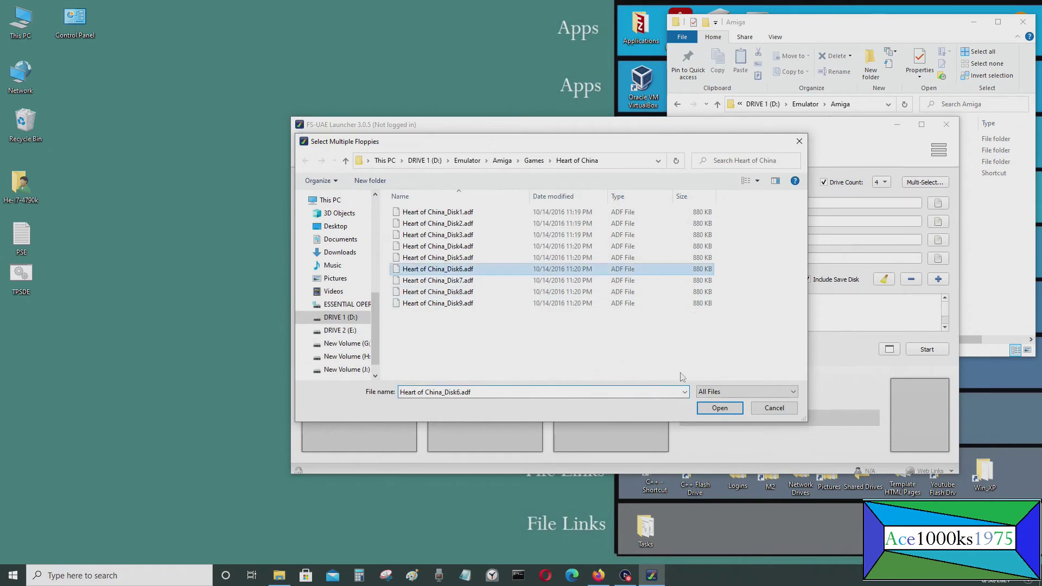
pyautogui.click(720, 408)
# - Add the remaining Heart of China disks, Disk7.adf, Disk8.adf and Disk9.adf, to the media swap list
pyautogui.click(938, 278)
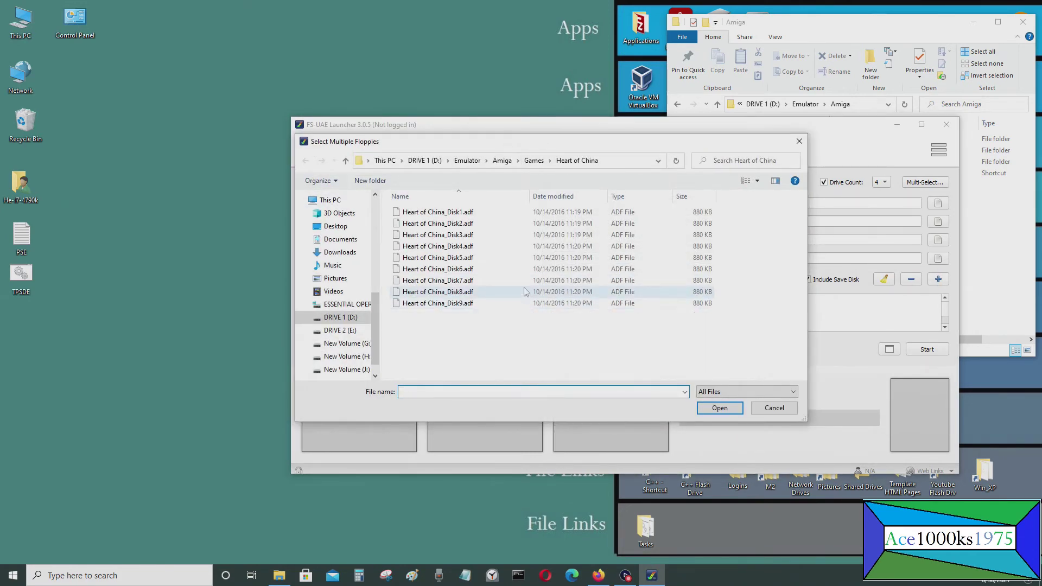
pyautogui.click(478, 280)
pyautogui.click(719, 408)
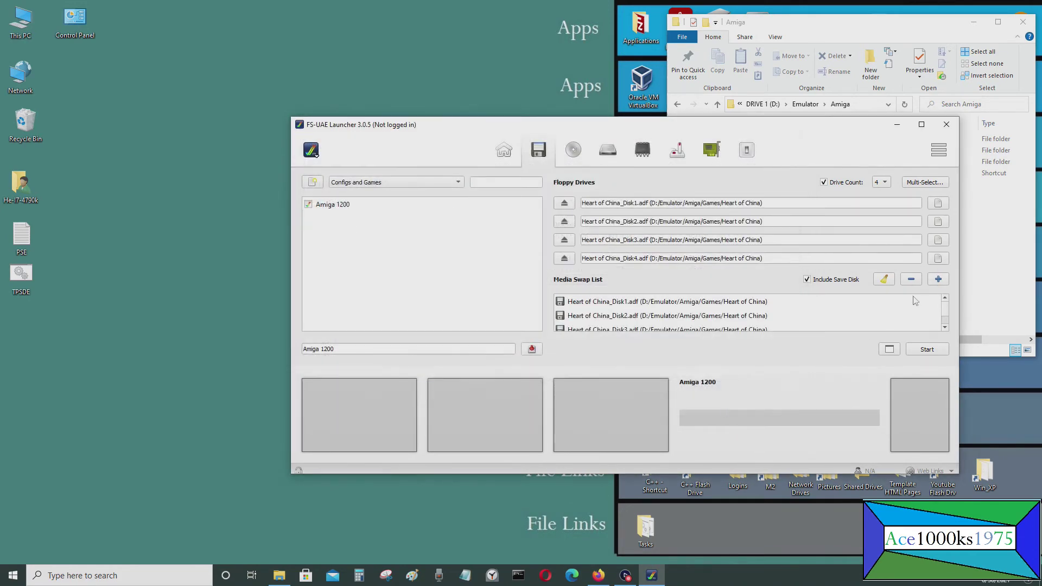
pyautogui.click(937, 279)
pyautogui.click(477, 291)
pyautogui.click(719, 407)
pyautogui.click(938, 278)
pyautogui.click(461, 303)
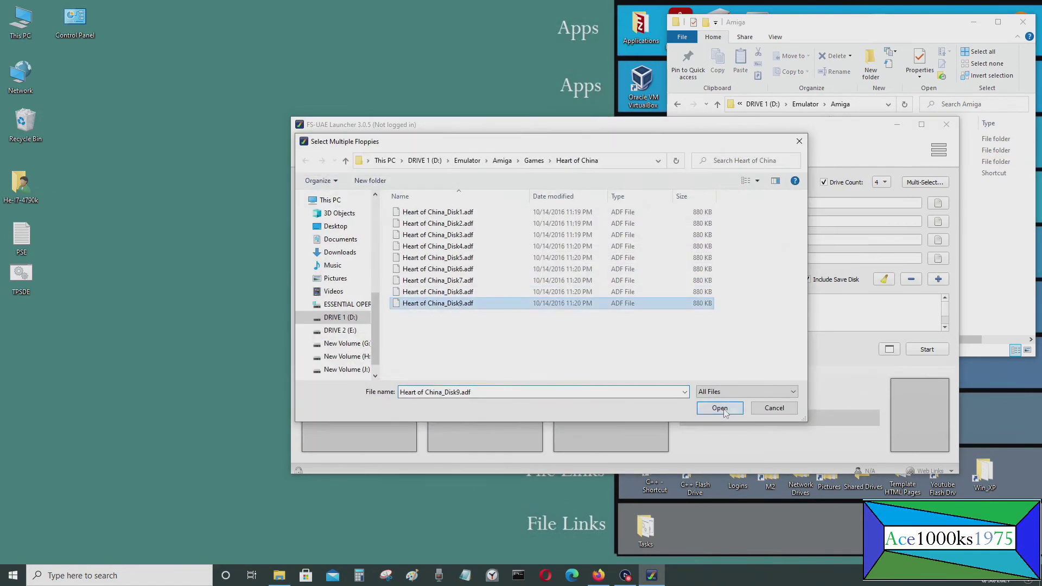
pyautogui.click(719, 408)
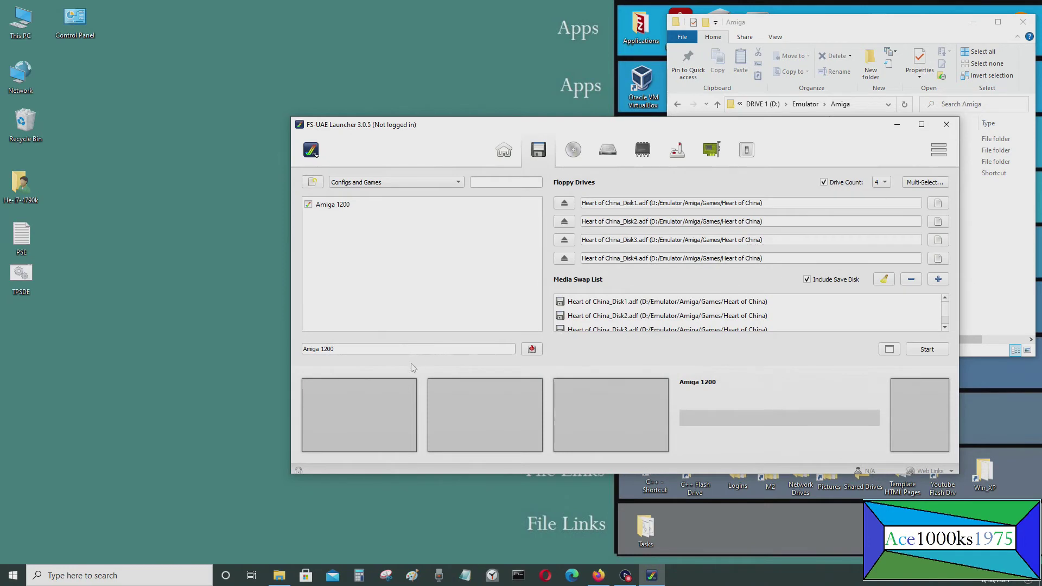
# - Rename the current configuration Heart of China and save it
pyautogui.moveTo(425, 349); pyautogui.dragTo(145, 388)
pyautogui.write('Heart of China')
pyautogui.click(531, 350)
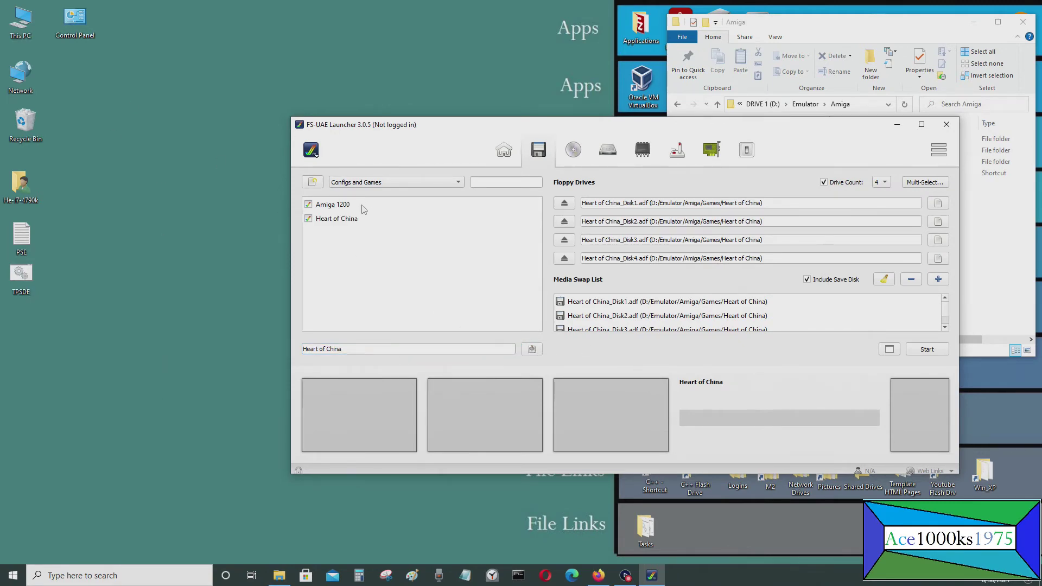
# - Switch to File Explorer and open the Configurations folder inside Documents > FS-UAE
pyautogui.doubleClick(6, 37)
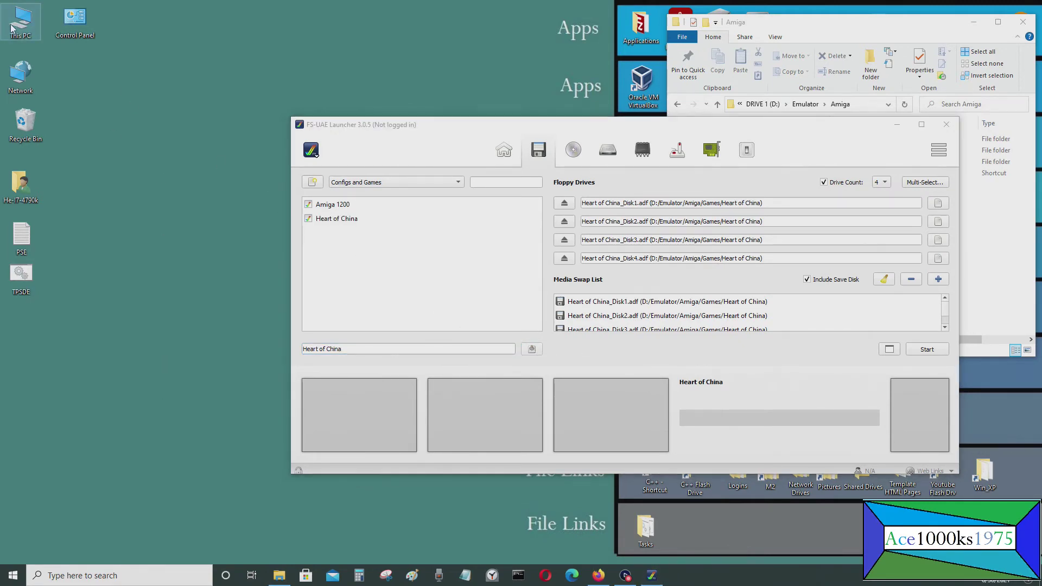
pyautogui.moveTo(730, 187); pyautogui.dragTo(221, 122)
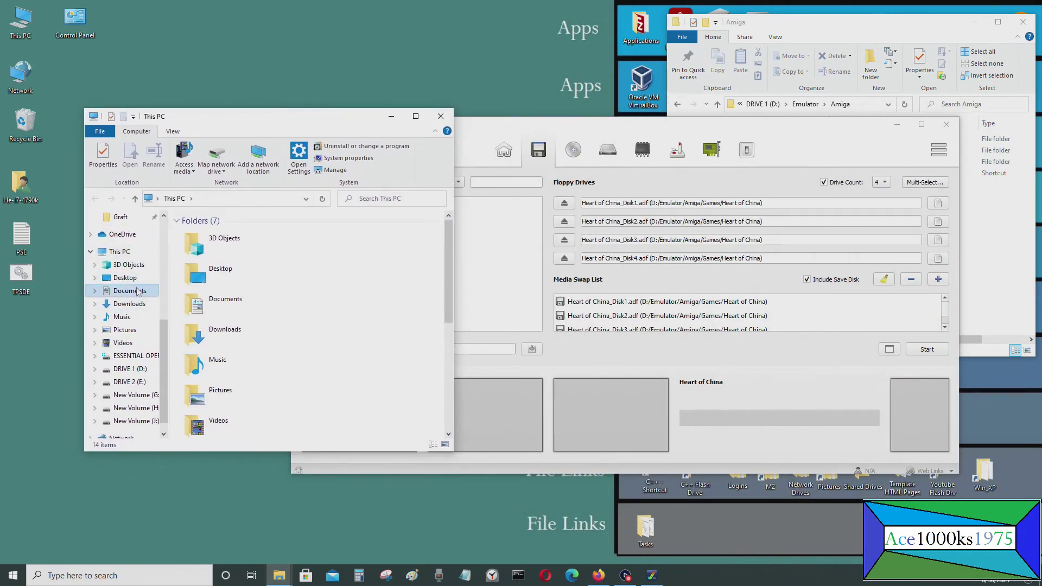
pyautogui.click(129, 290)
pyautogui.doubleClick(242, 325)
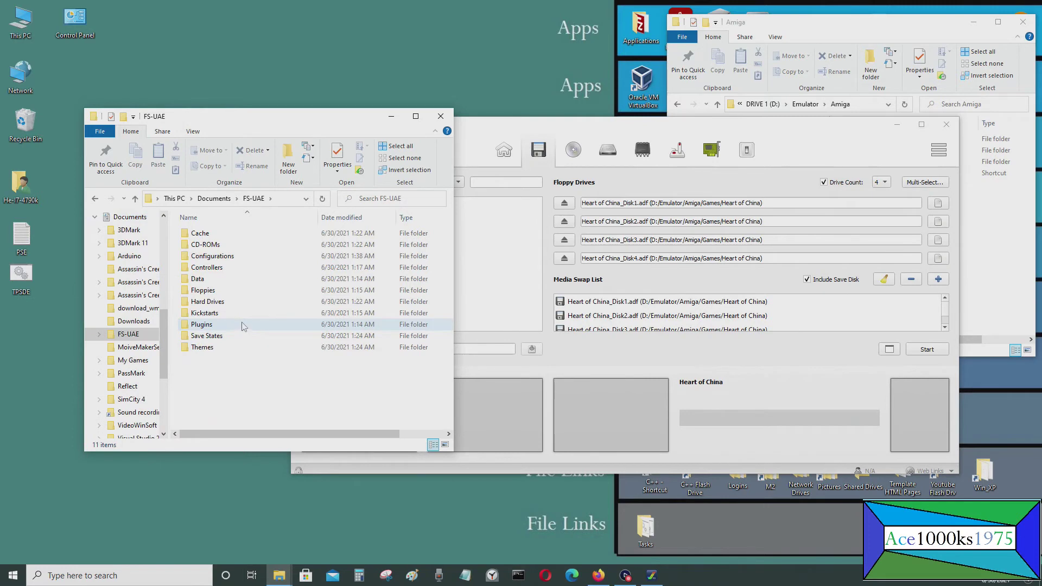
pyautogui.doubleClick(239, 257)
# - Compare the saved configuration files with the launcher's list side by side, then close the folder window and move the launcher back
pyautogui.moveTo(273, 303); pyautogui.dragTo(227, 242)
pyautogui.moveTo(569, 128); pyautogui.dragTo(737, 112)
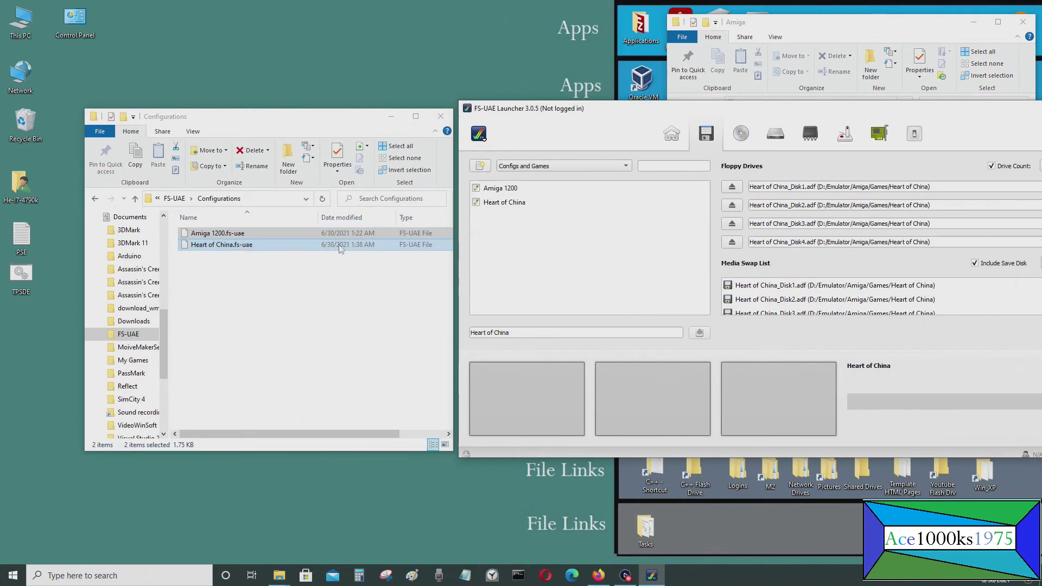
pyautogui.moveTo(324, 296); pyautogui.dragTo(234, 230)
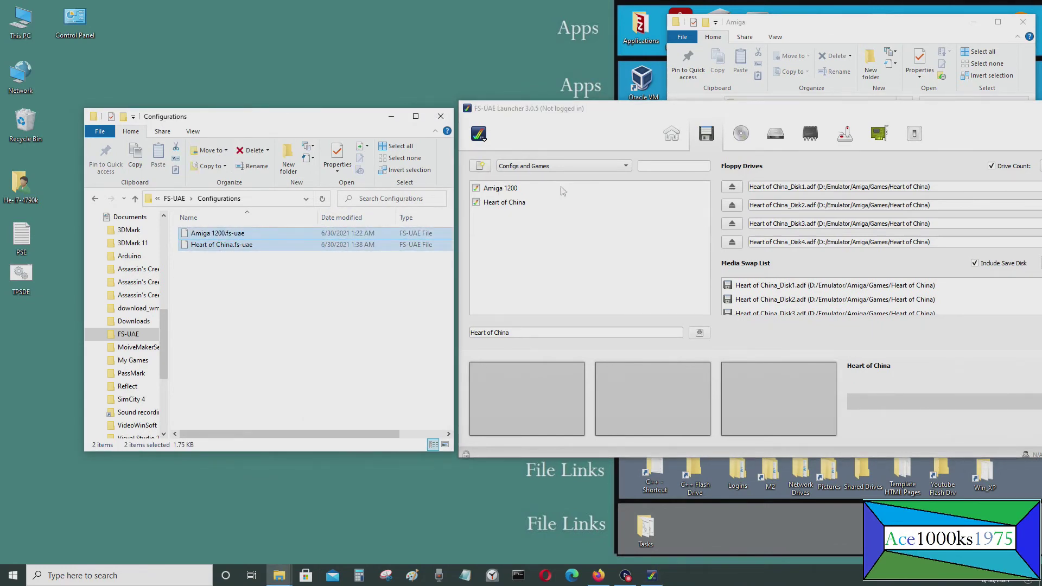
pyautogui.click(441, 116)
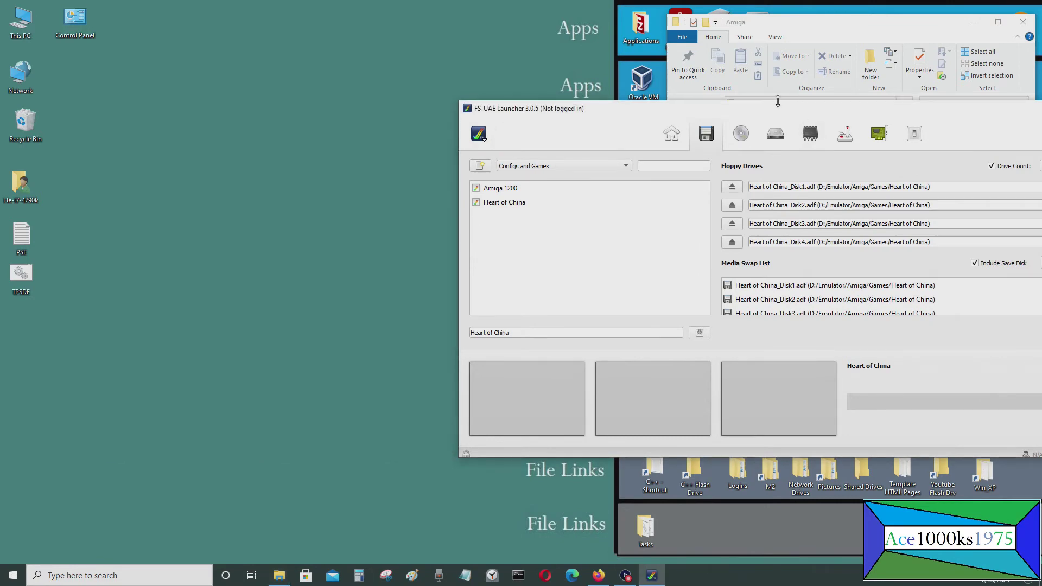
pyautogui.moveTo(682, 111); pyautogui.dragTo(429, 111)
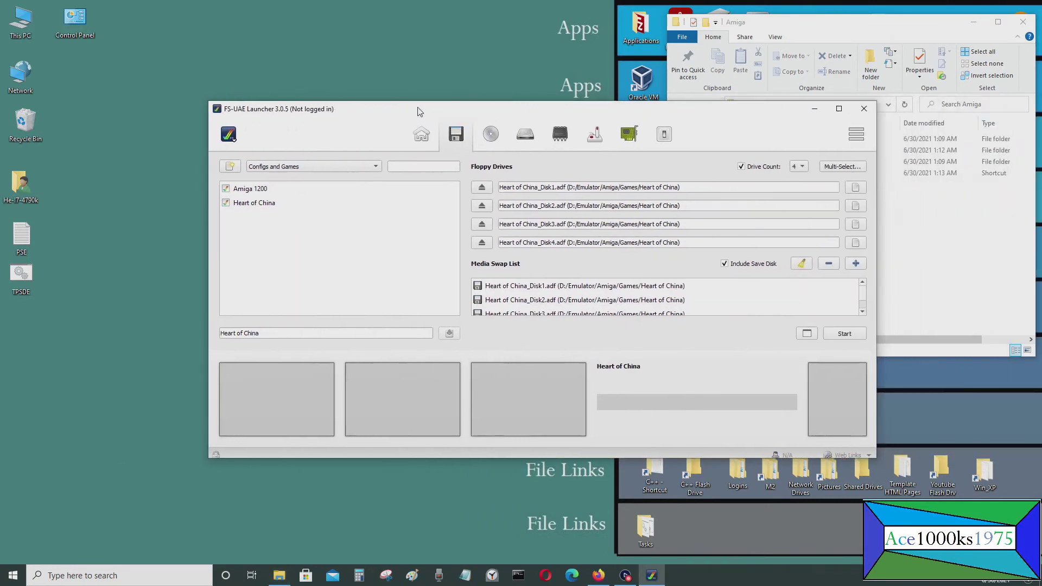
# - Start the Heart of China emulation, maximize its window and give it mouse control
pyautogui.click(841, 337)
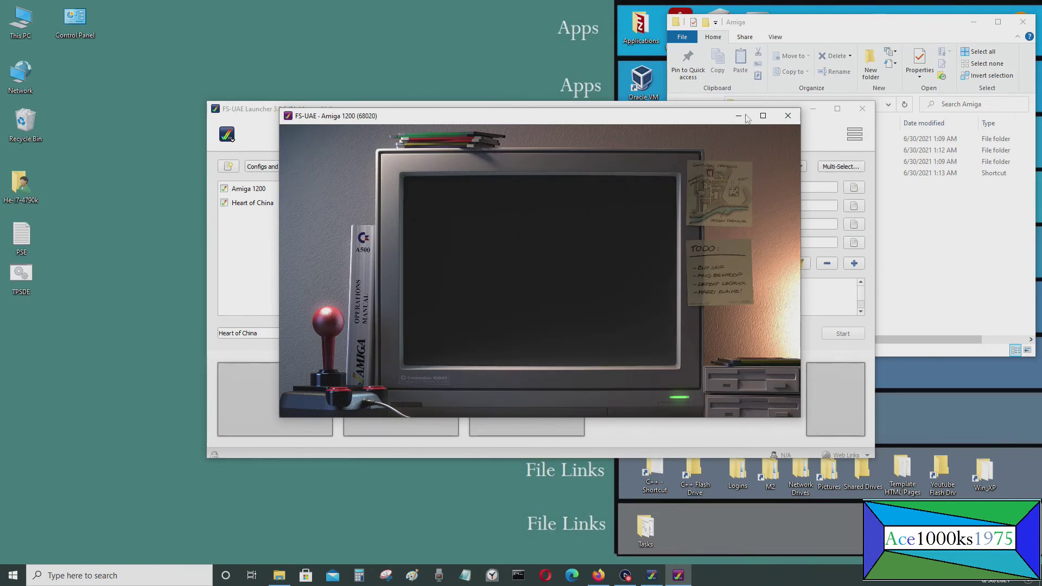
pyautogui.click(762, 115)
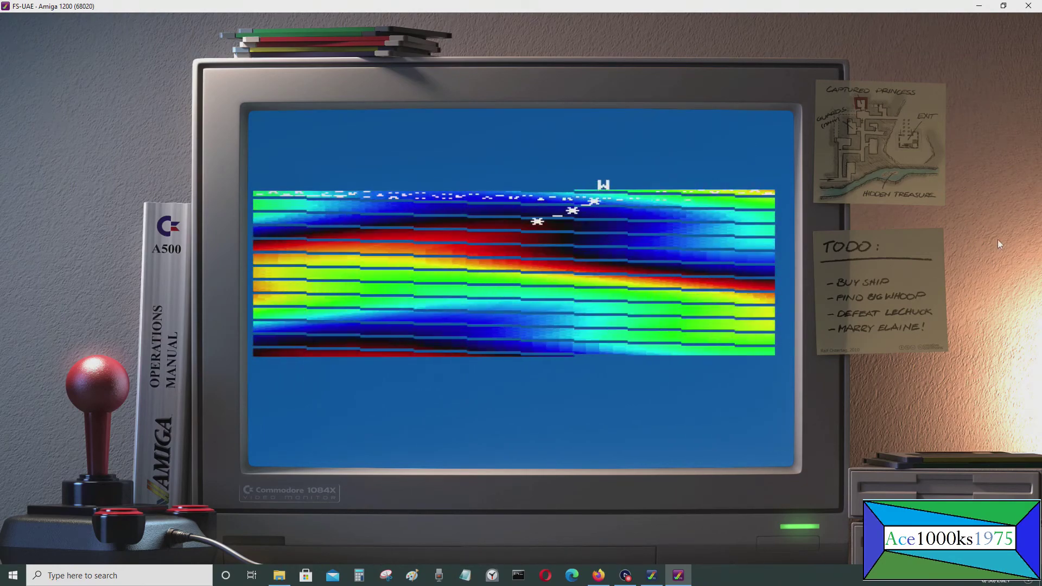
pyautogui.click(656, 243)
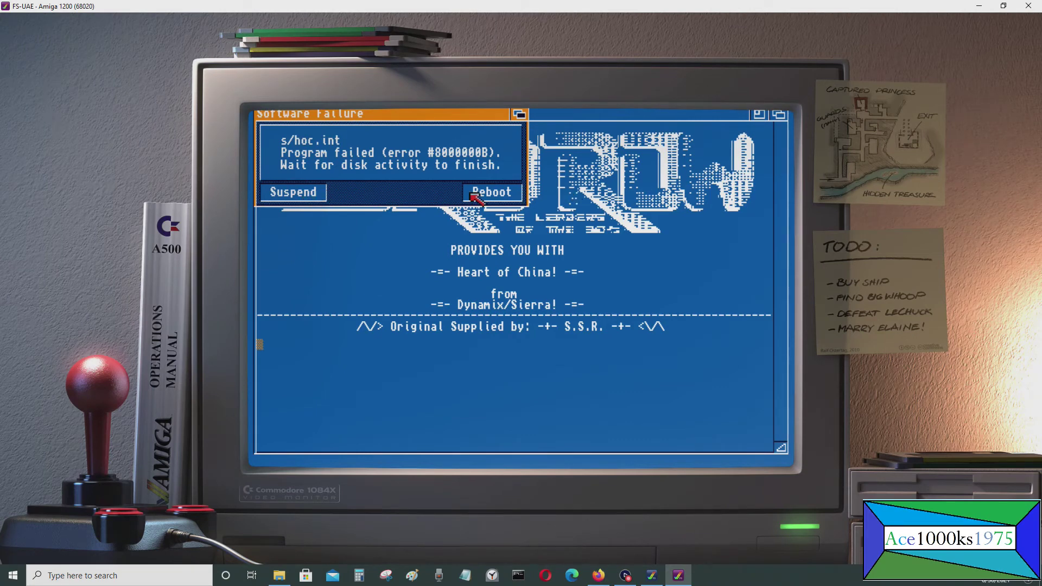
# - Reboot the Amiga from the Software Failure dialog, then reset it through the emulator's on-screen options
pyautogui.click(486, 194)
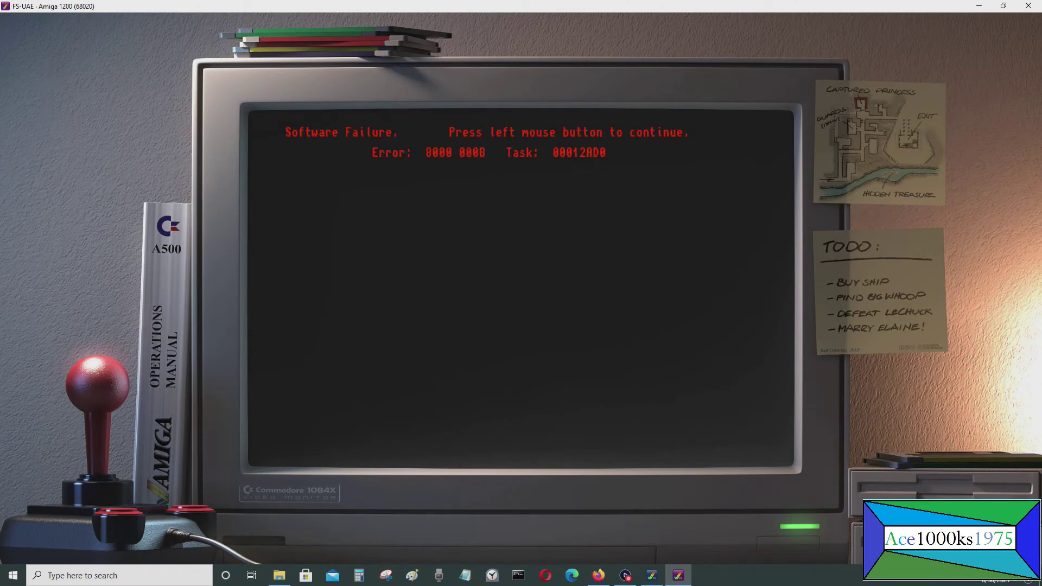
pyautogui.press('F12')
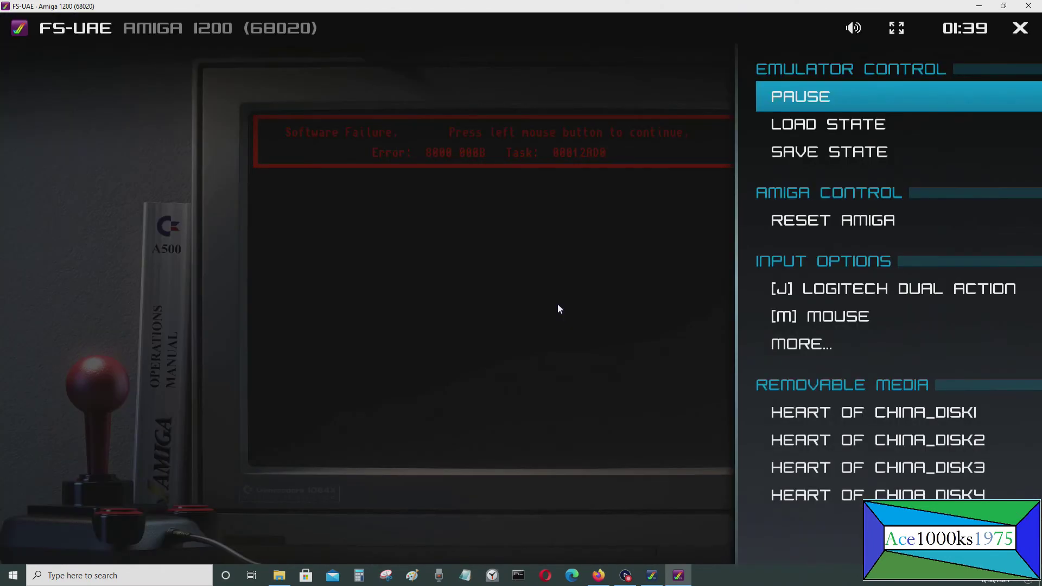
pyautogui.press('Down')
pyautogui.press('Down')
pyautogui.press('Down')
pyautogui.press('Return')
pyautogui.press('Down')
pyautogui.press('Return')
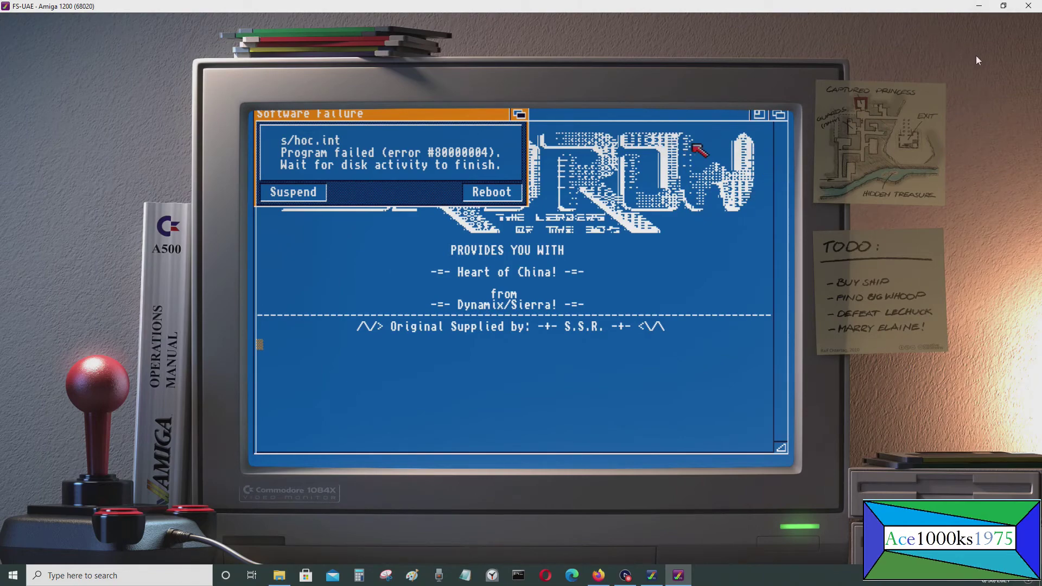
# - Quit the emulation and change the Amiga model to A500 with the 1.3 ROM option
pyautogui.press('F12')
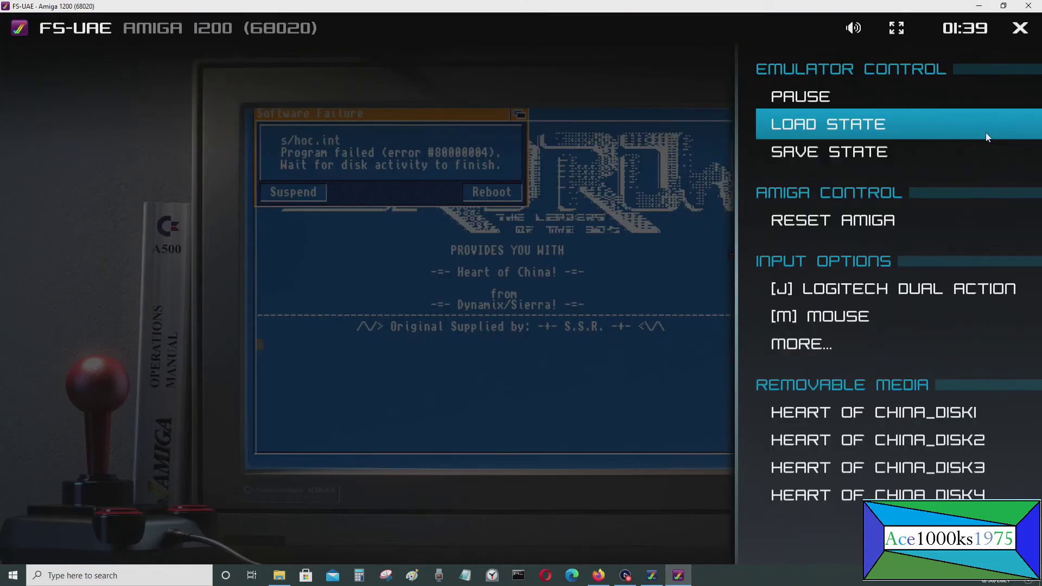
pyautogui.hotkey('alt', 'F4')
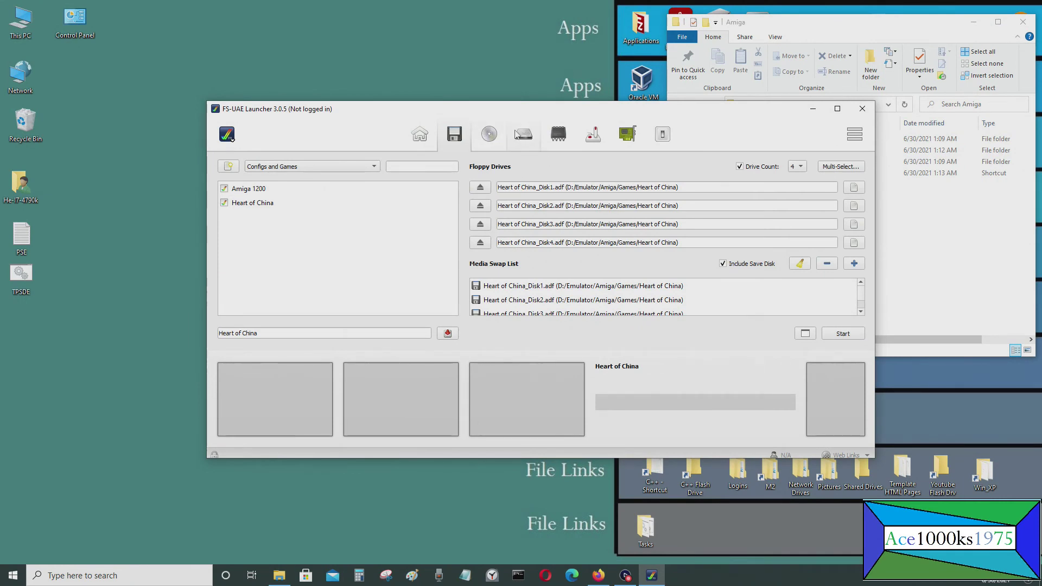
pyautogui.click(432, 136)
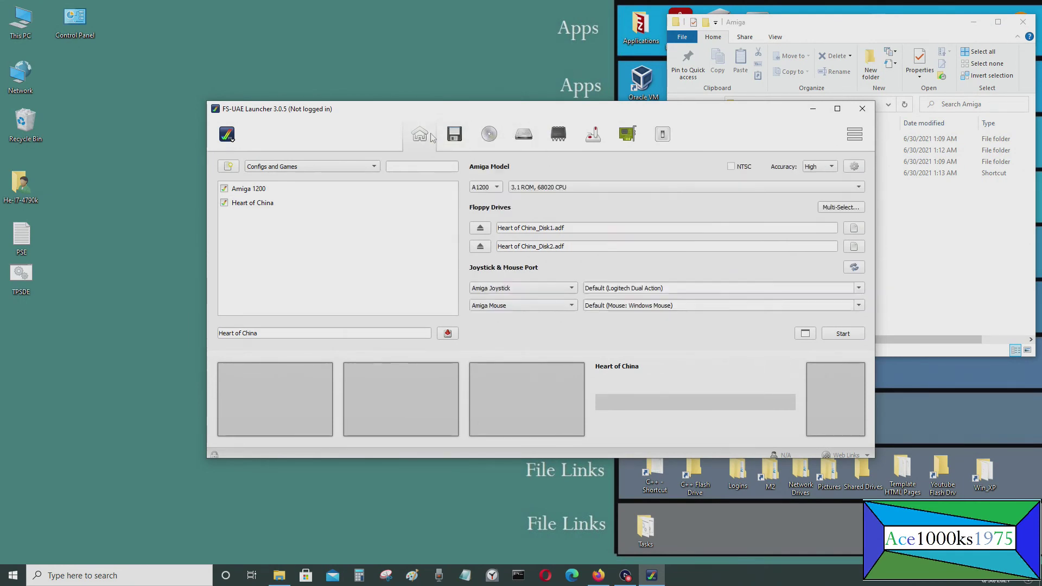
pyautogui.click(495, 187)
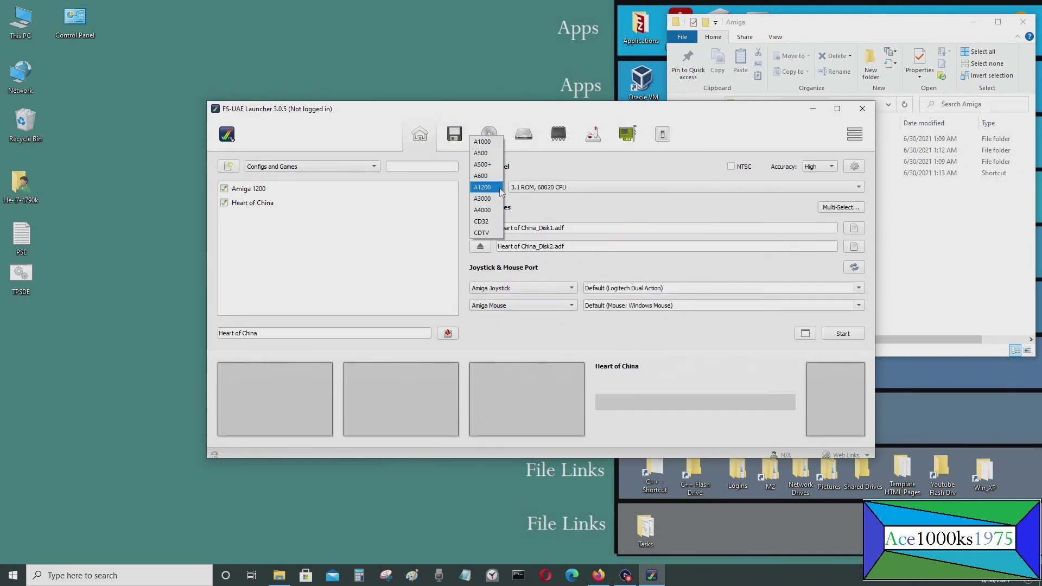
pyautogui.click(491, 153)
pyautogui.click(735, 186)
pyautogui.click(583, 179)
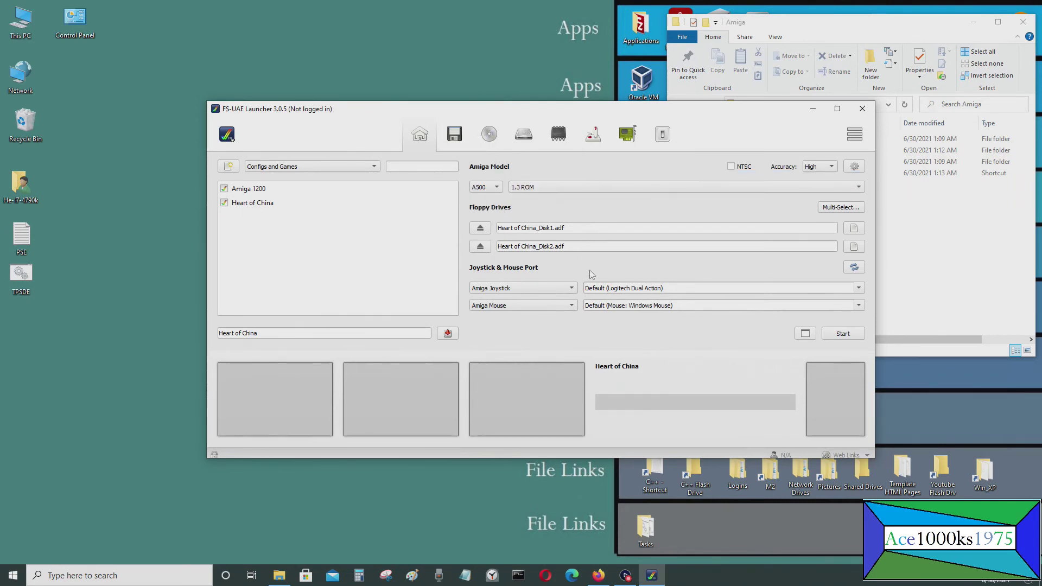
# - Start the Heart of China emulation on the A500, maximize its window and skip the Skid Row intro screens
pyautogui.click(847, 334)
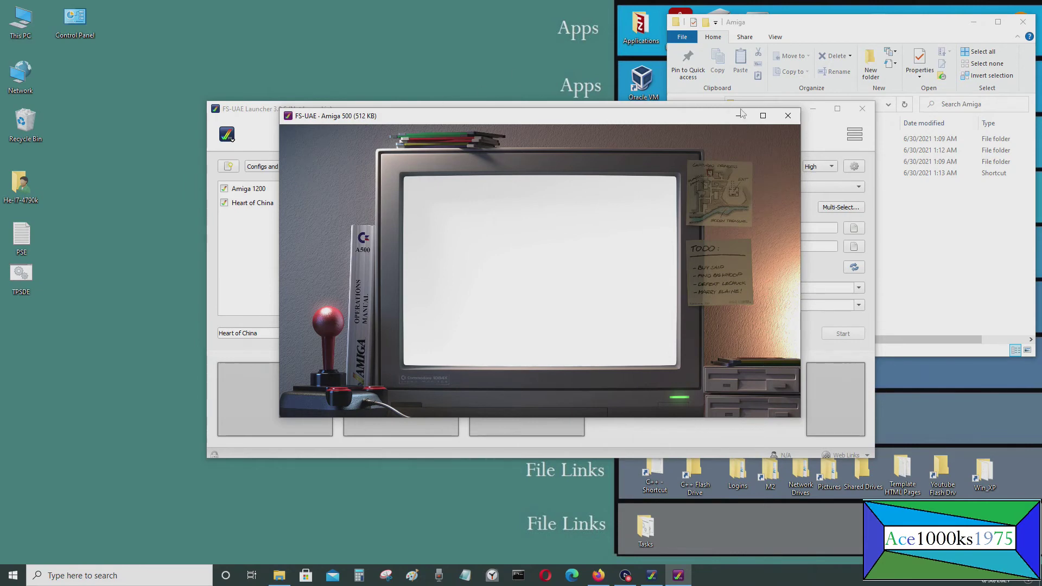
pyautogui.click(758, 118)
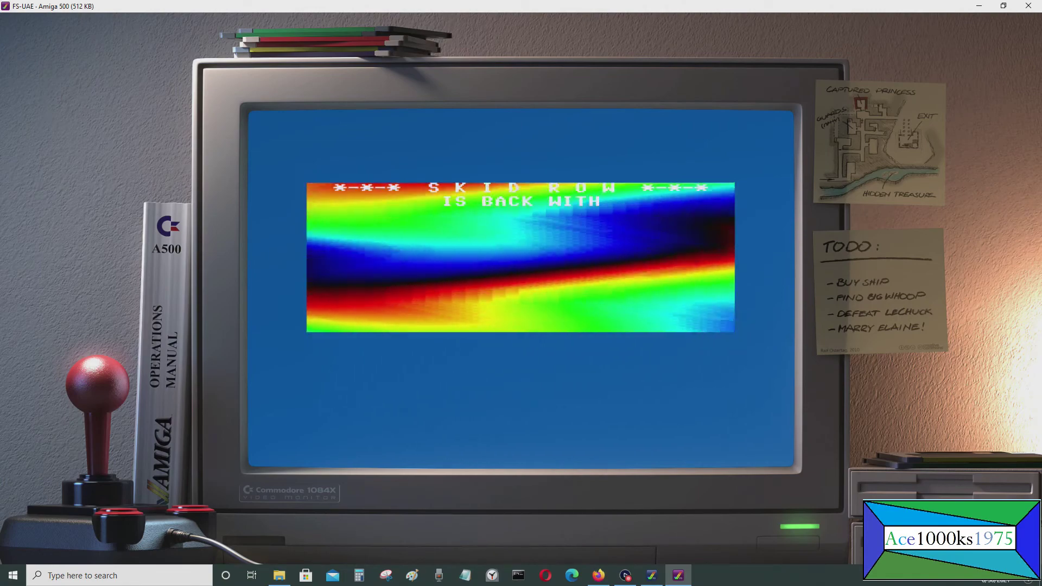
pyautogui.click(556, 241)
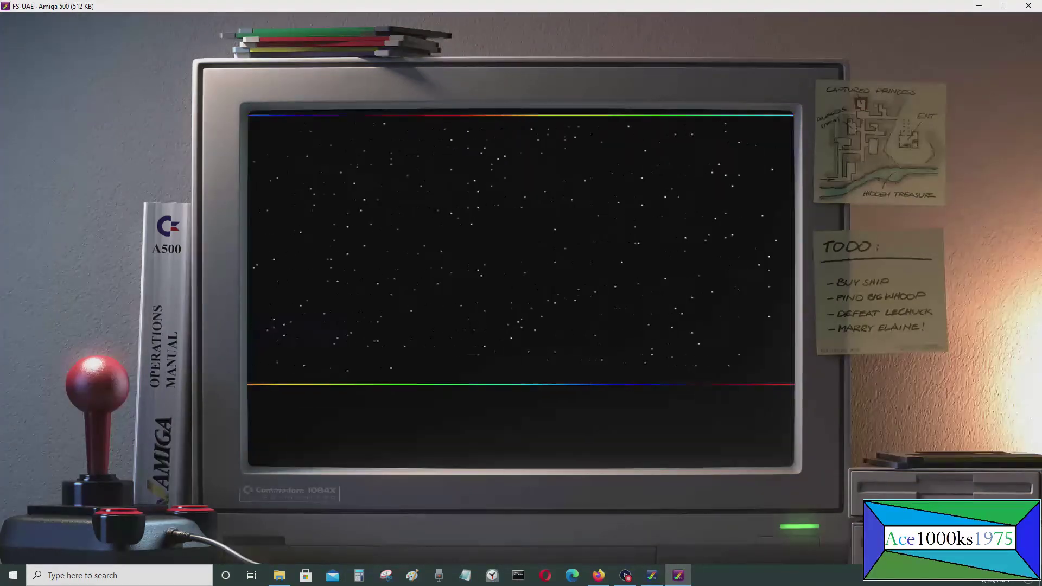
pyautogui.click(693, 248)
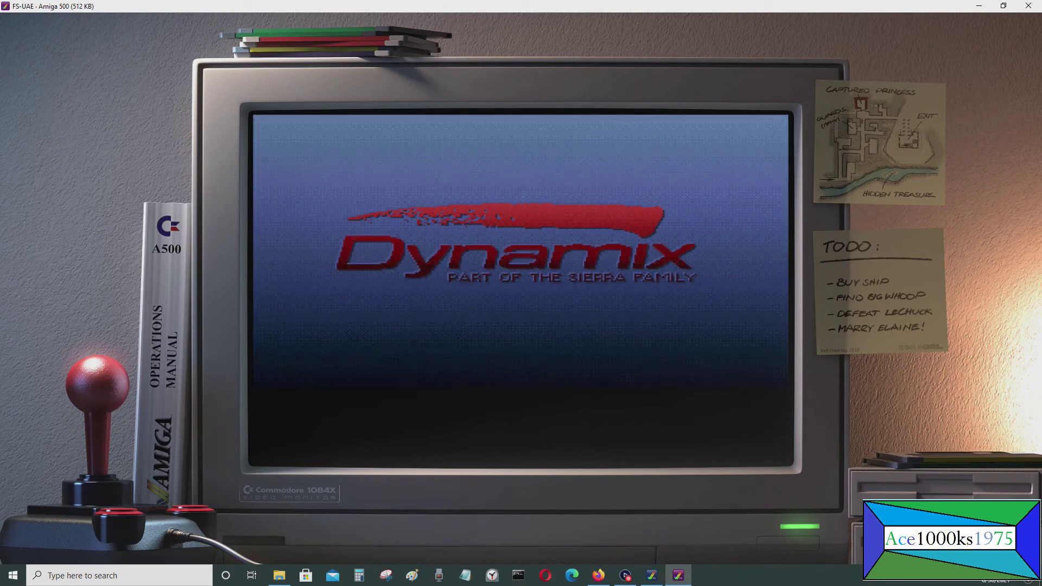
# - Skip the Dynamix logo to the introduction, then interrupt the introduction and jump to the game
pyautogui.click(520, 214)
pyautogui.click(521, 214)
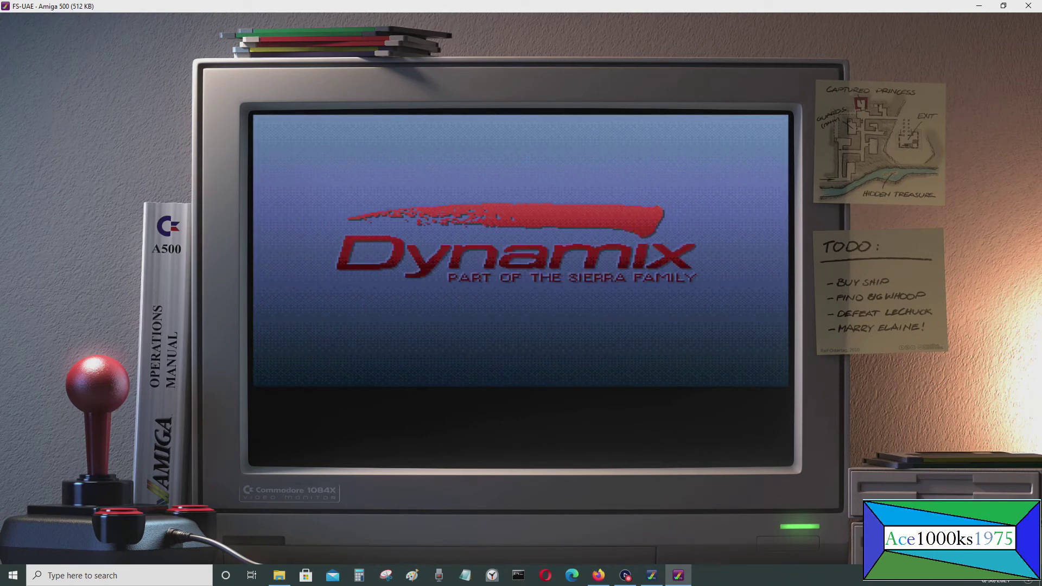
pyautogui.click(548, 237)
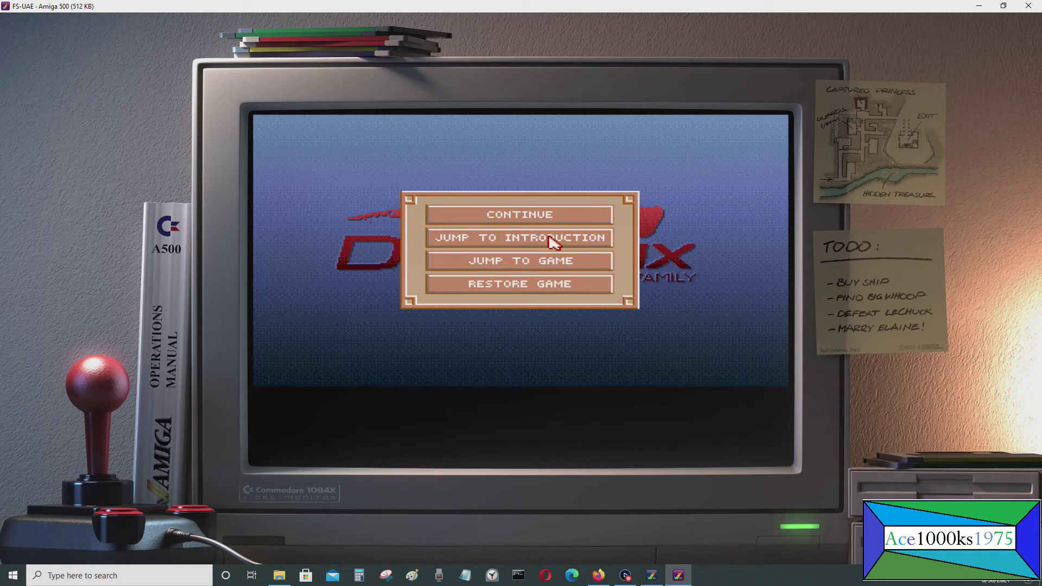
pyautogui.click(550, 239)
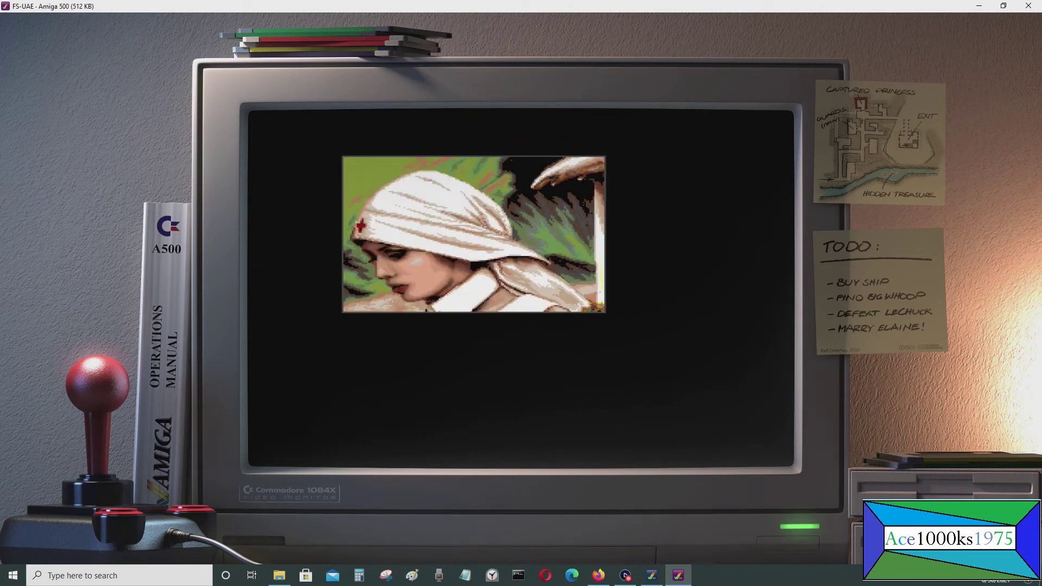
pyautogui.press('Escape')
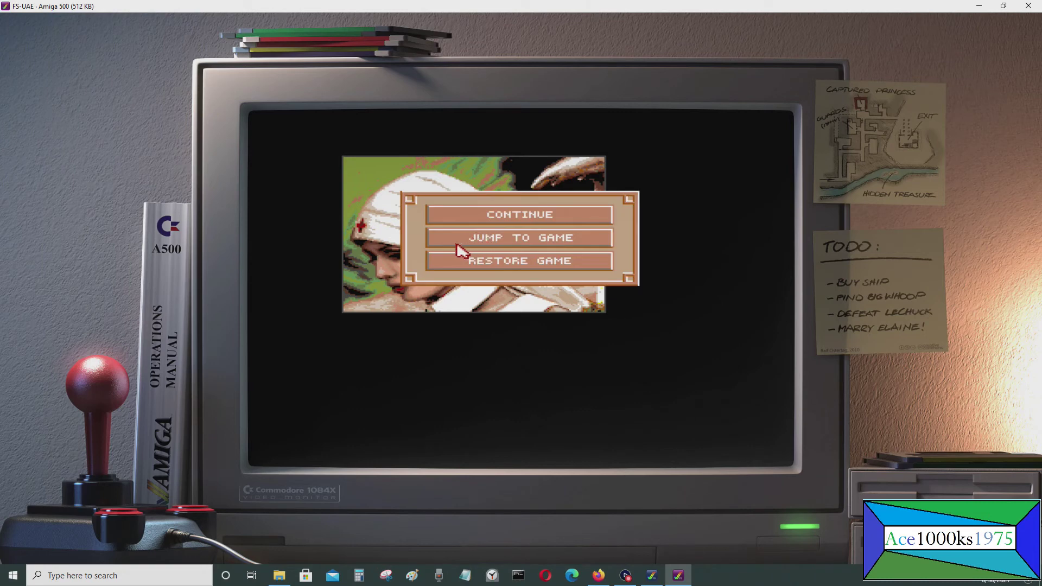
pyautogui.click(543, 239)
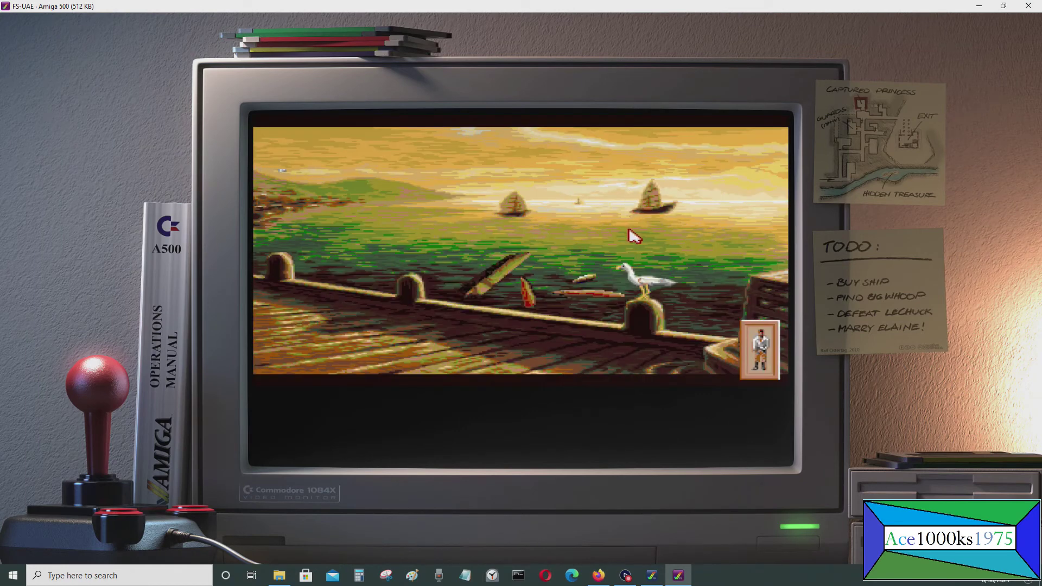
# - Check and exit the character's inventory on the dock, then leave the dock scene and continue past the rickshaw scene
pyautogui.click(765, 353)
pyautogui.click(339, 356)
pyautogui.click(763, 358)
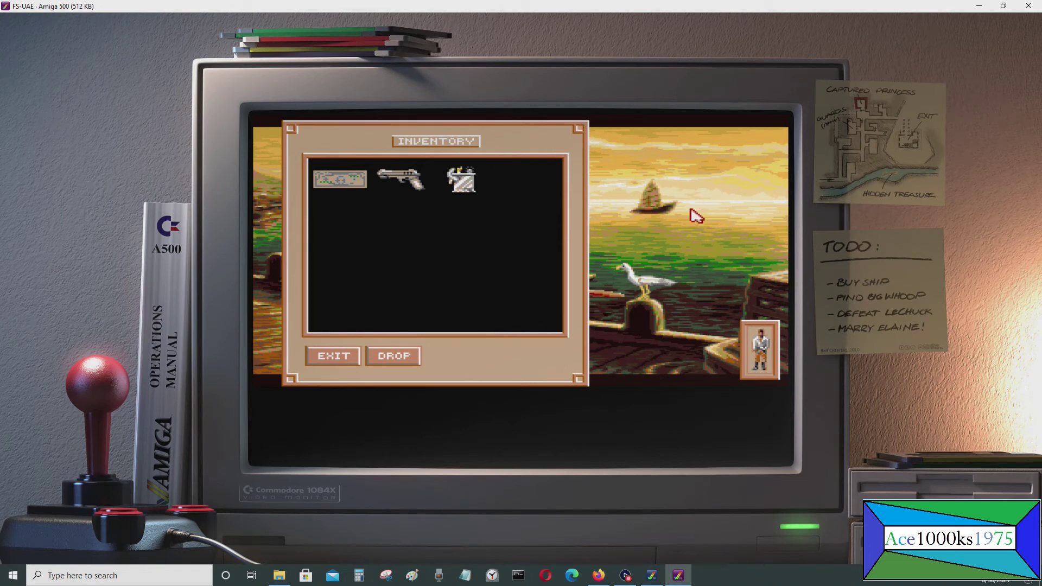
pyautogui.click(340, 356)
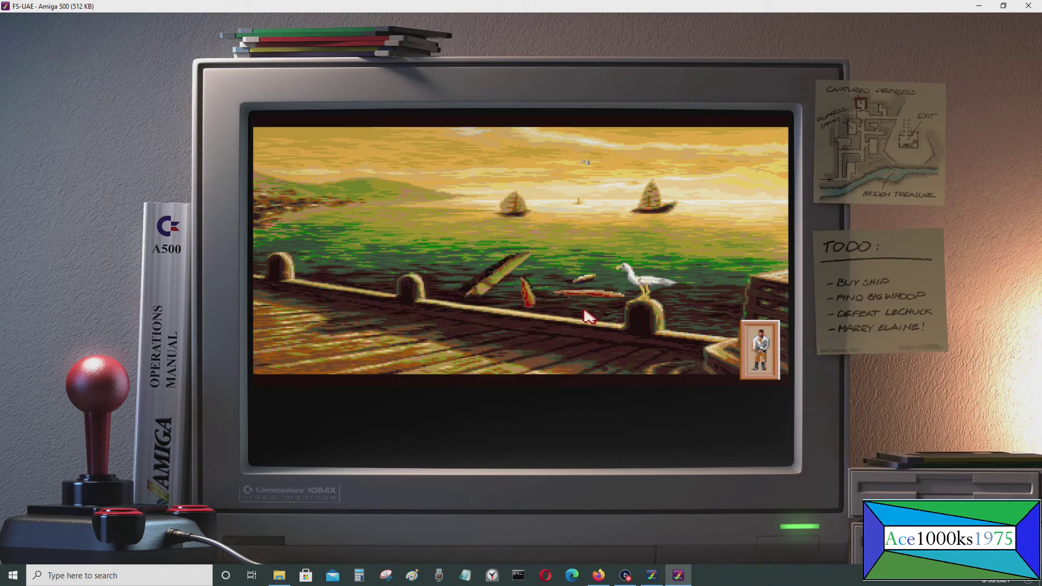
pyautogui.click(563, 378)
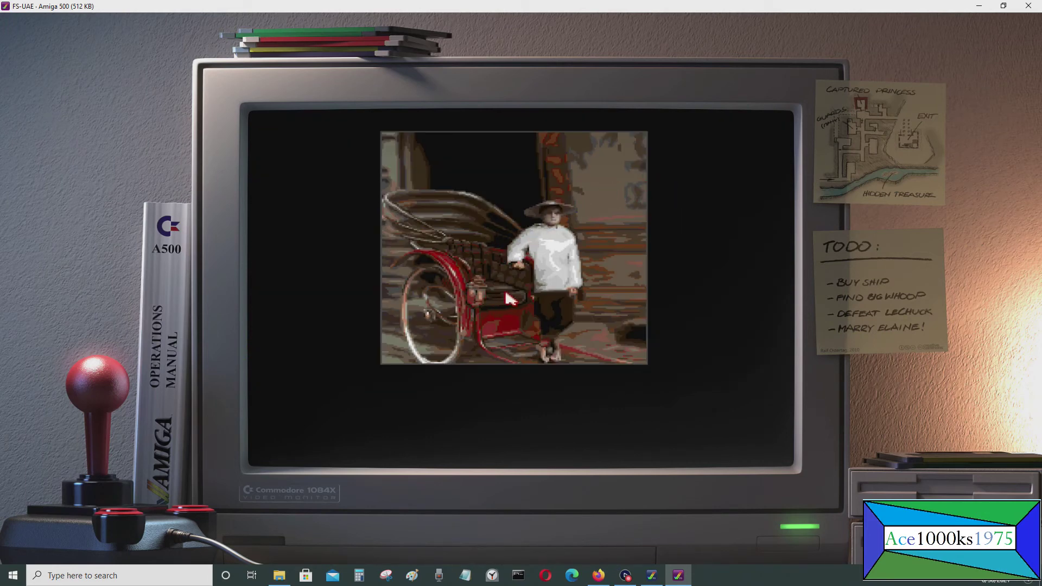
pyautogui.click(651, 247)
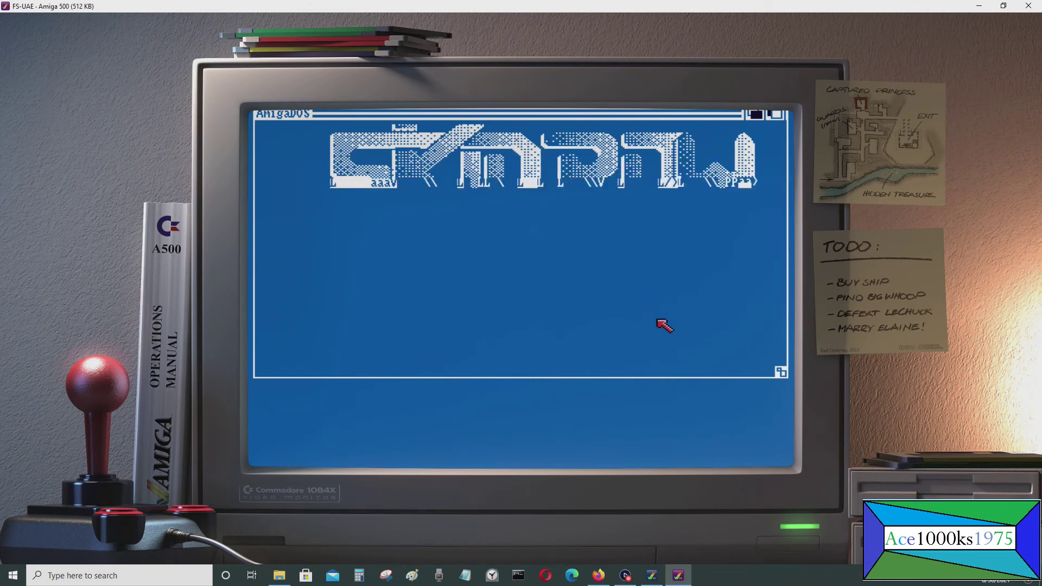
# - Quit the emulation from the on-screen options, then open the multiple-floppy selection and cancel it
pyautogui.press('F12')
pyautogui.press('Up')
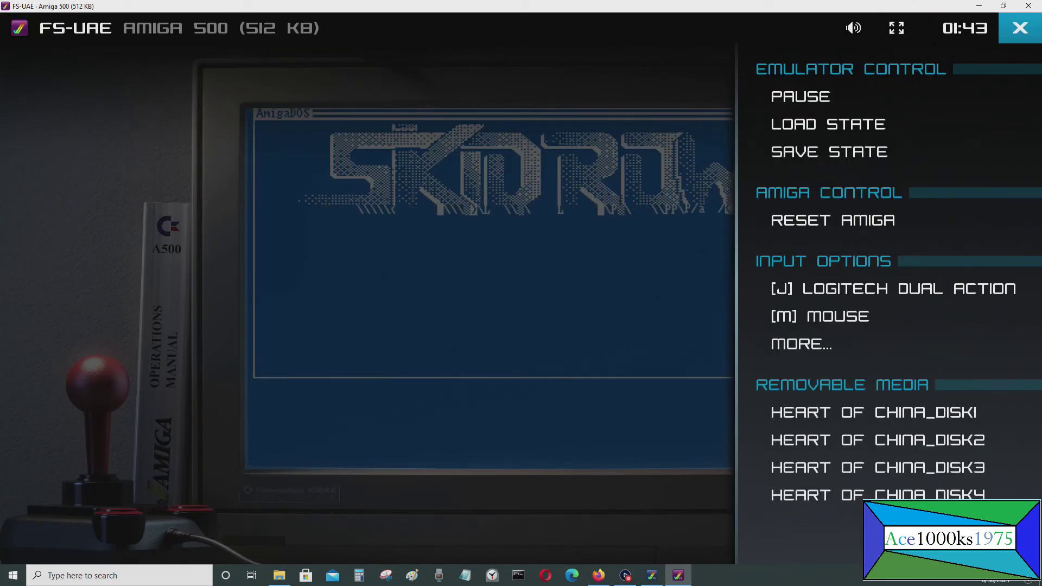
pyautogui.press('Return')
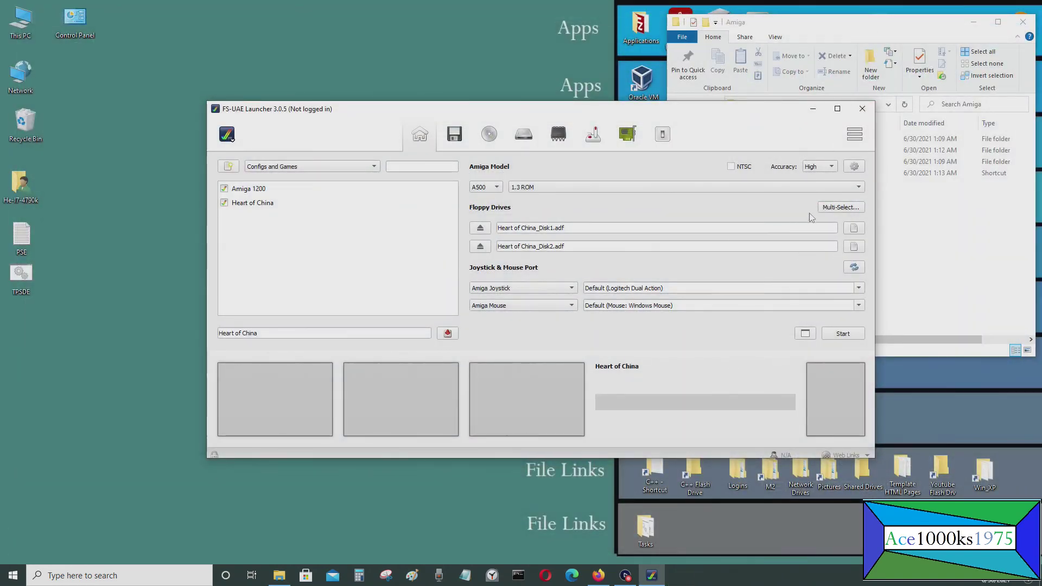
pyautogui.click(848, 206)
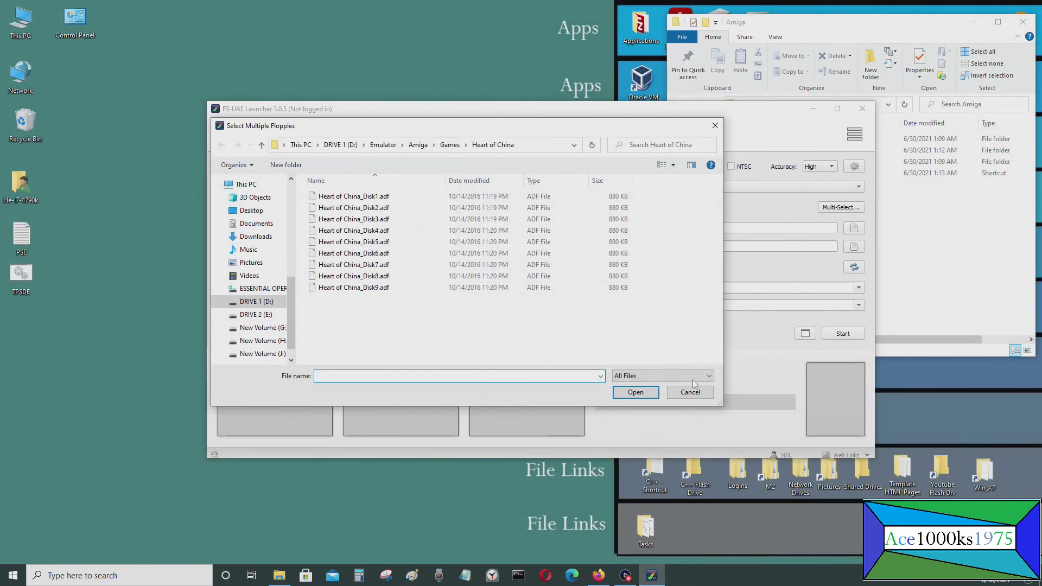
pyautogui.click(688, 391)
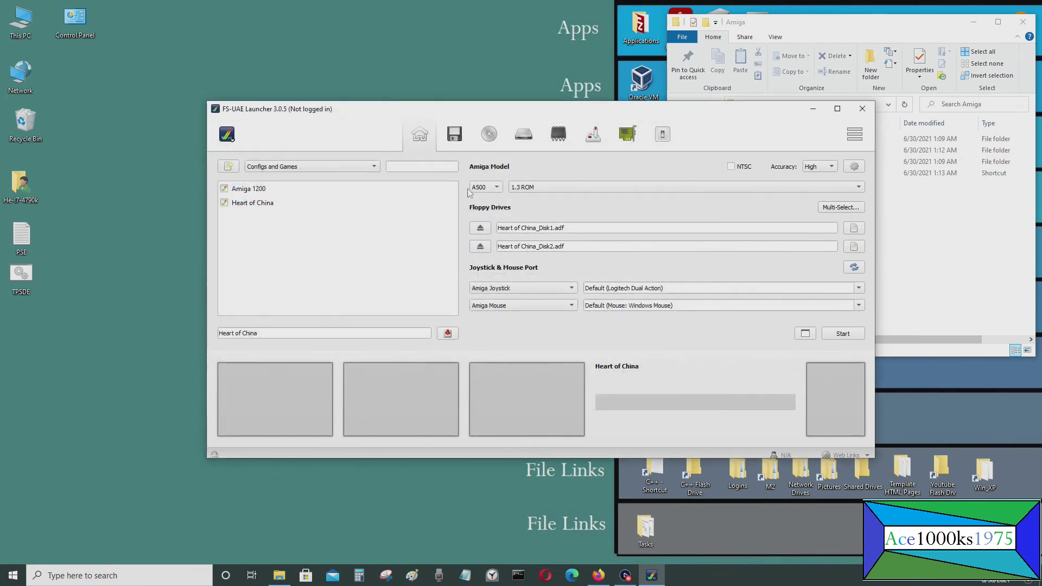
# - Change the Amiga model to A1200 with the 3.1 ROM, 68020 CPU option
pyautogui.click(492, 187)
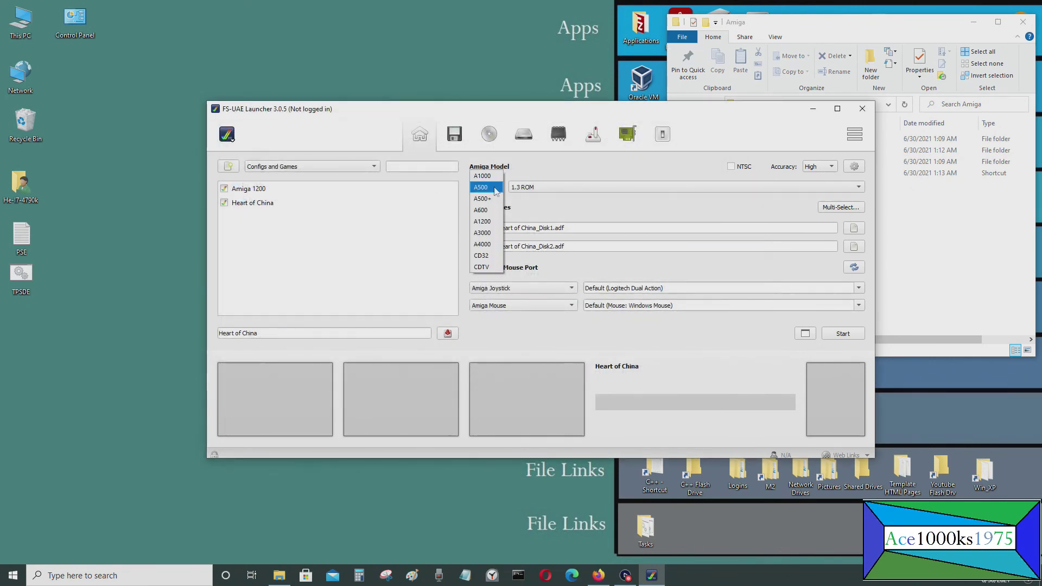
pyautogui.click(488, 223)
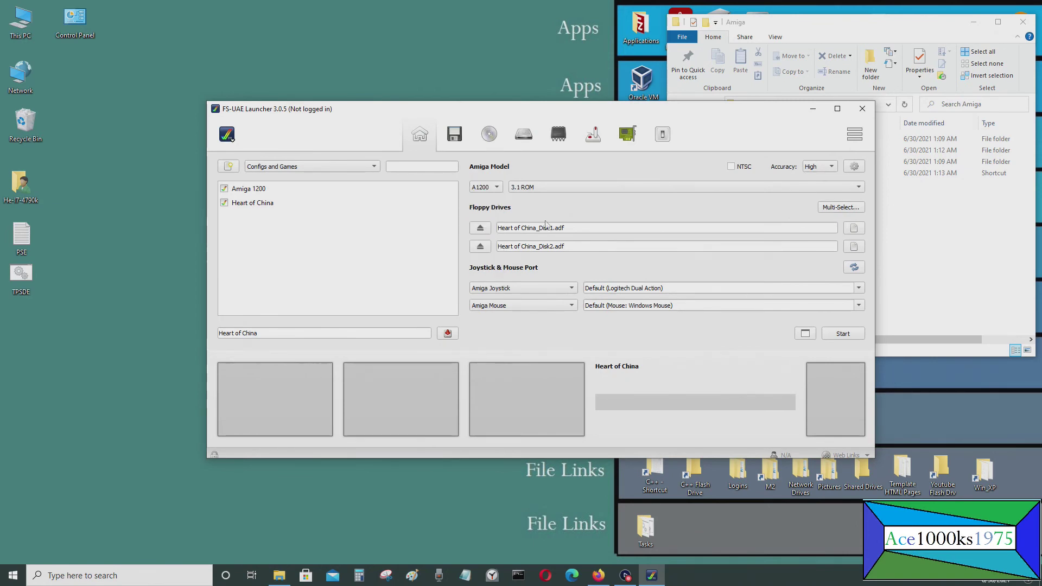
pyautogui.click(708, 187)
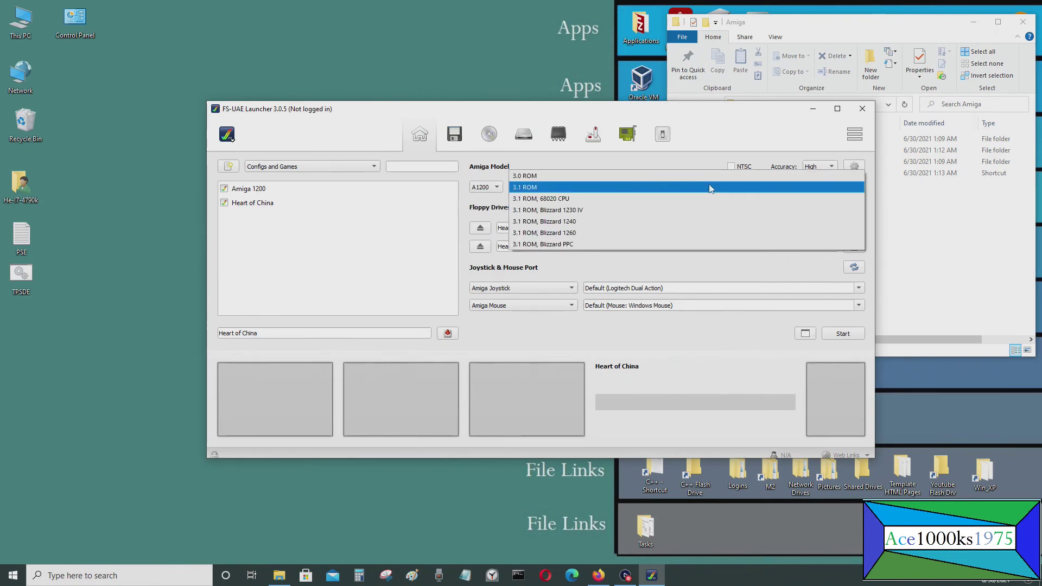
pyautogui.click(673, 202)
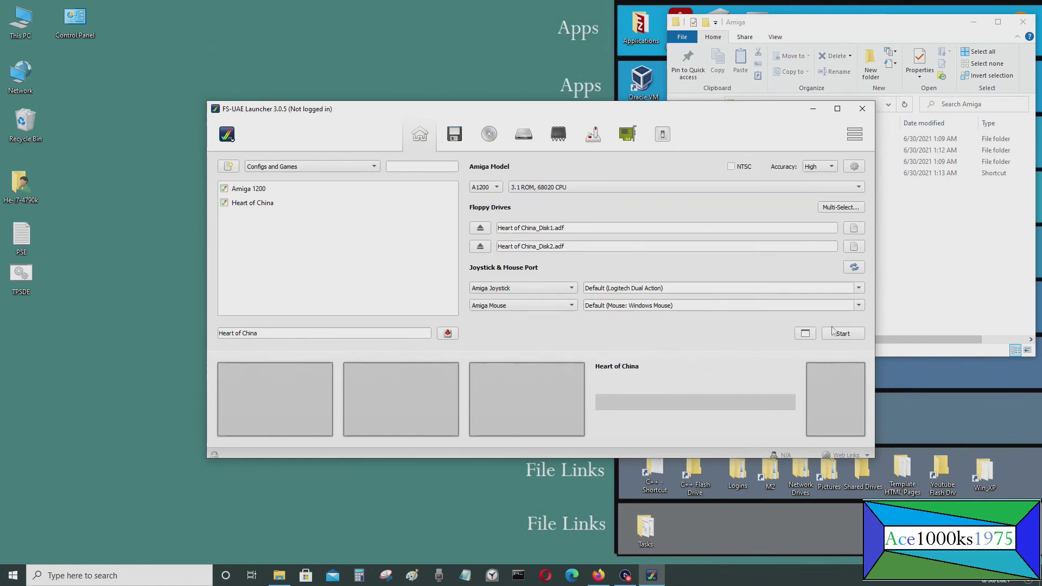
# - View the Heart of China disk images in the multiple-floppy selection and cancel without choosing any
pyautogui.click(839, 207)
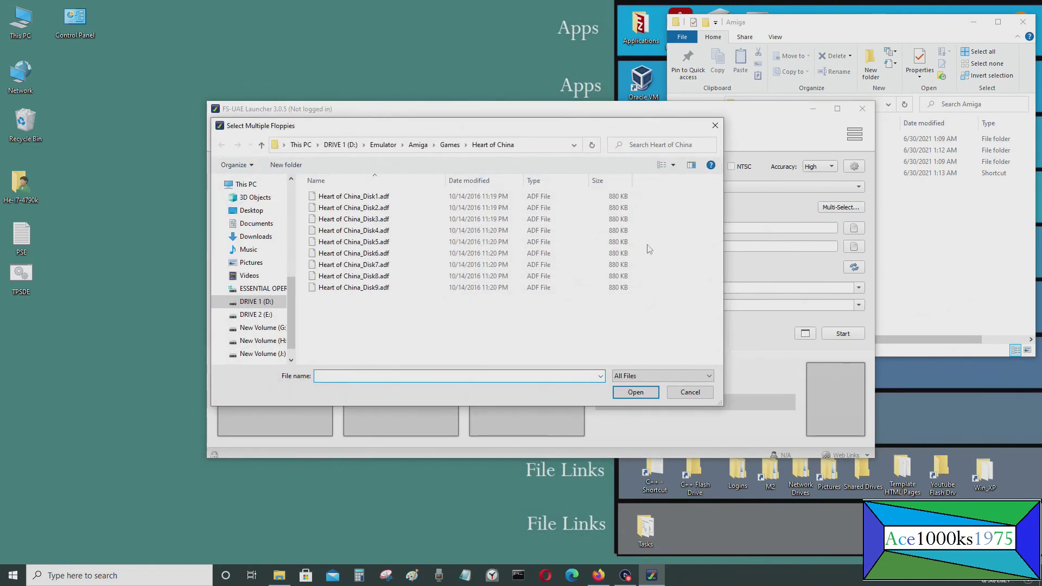
pyautogui.click(687, 390)
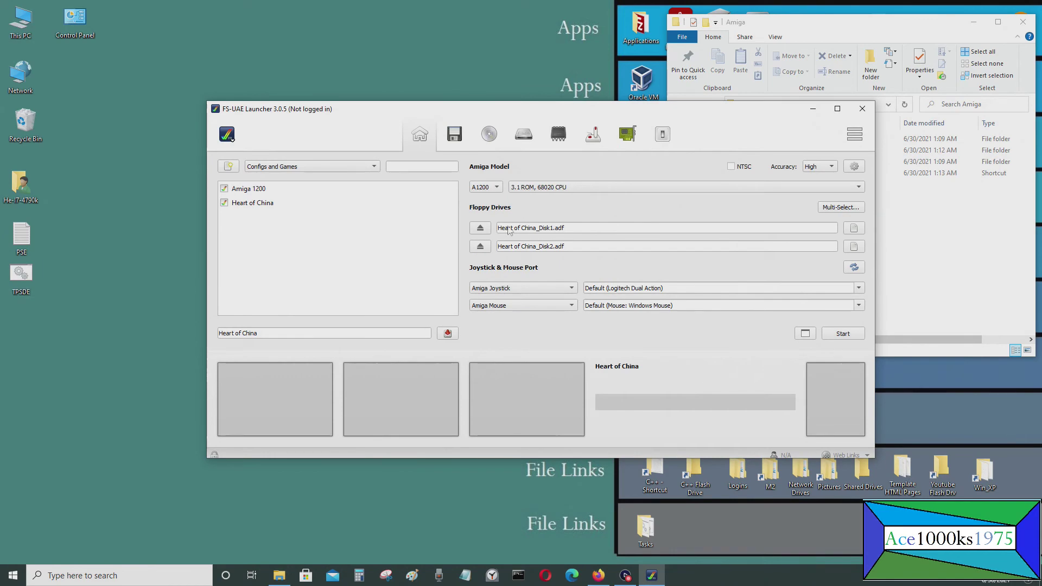
pyautogui.click(836, 210)
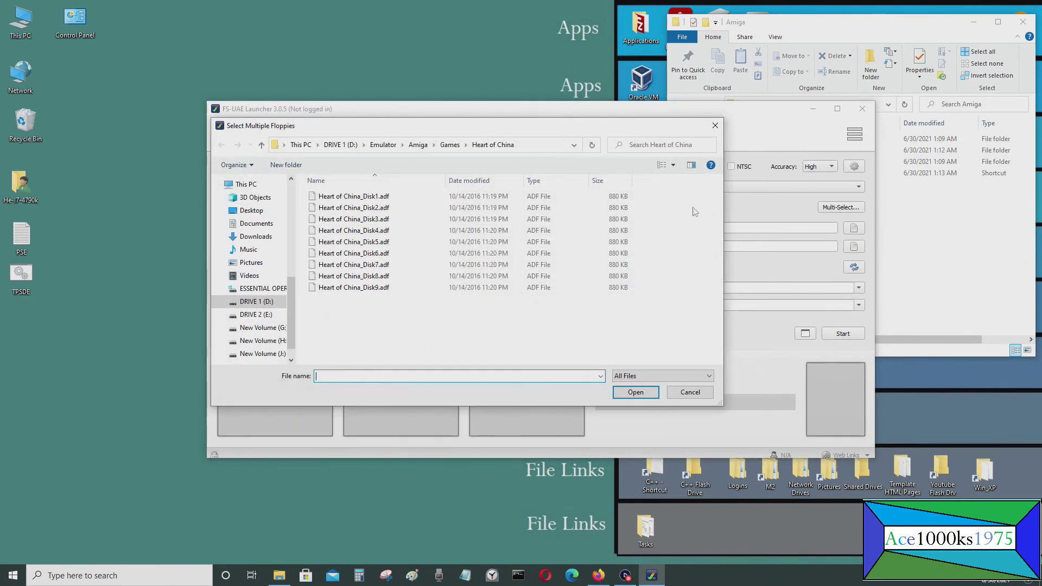
pyautogui.click(692, 390)
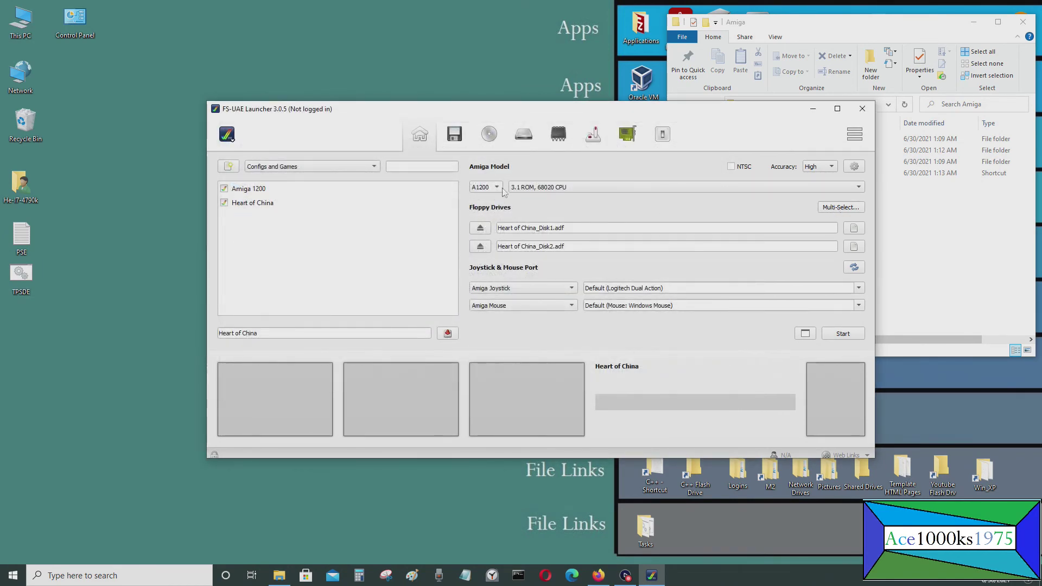
# - Set the A1200's ROM option to 3.0 ROM
pyautogui.click(484, 187)
pyautogui.click(483, 199)
pyautogui.click(554, 187)
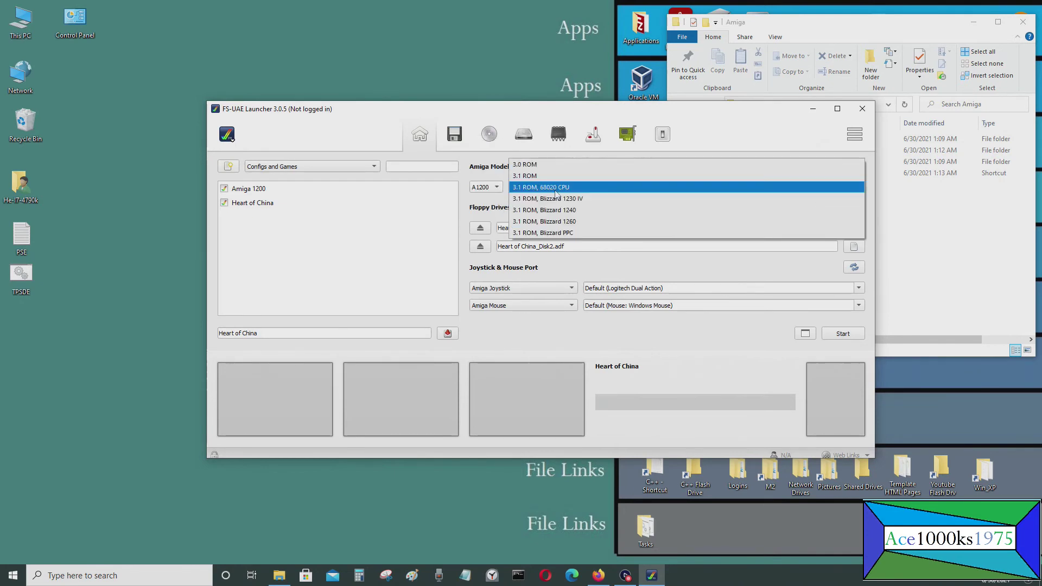
pyautogui.click(559, 163)
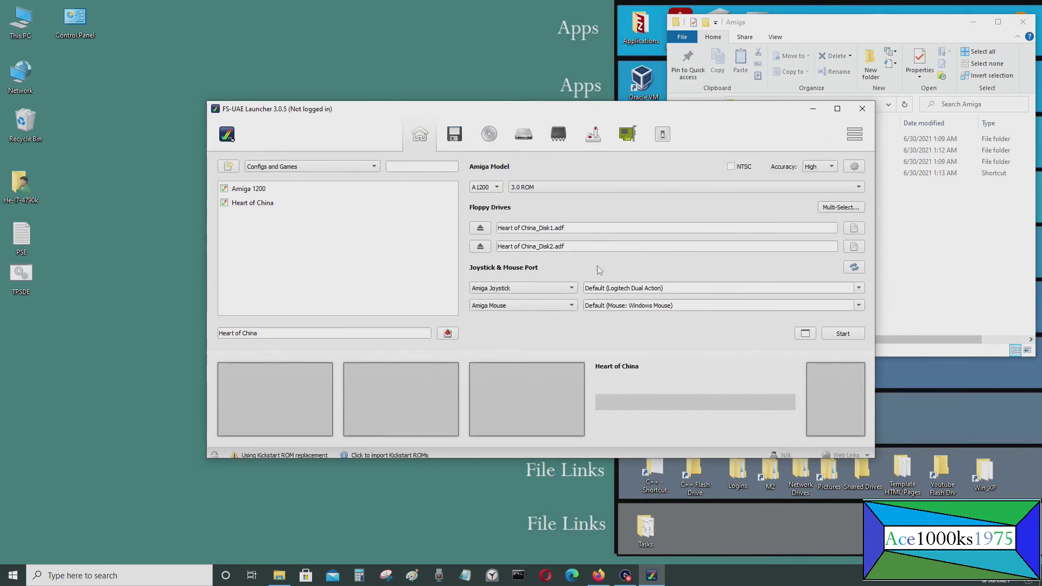
# - Look through the floppy, hard drive and CD settings, then return to the main configuration page
pyautogui.click(454, 135)
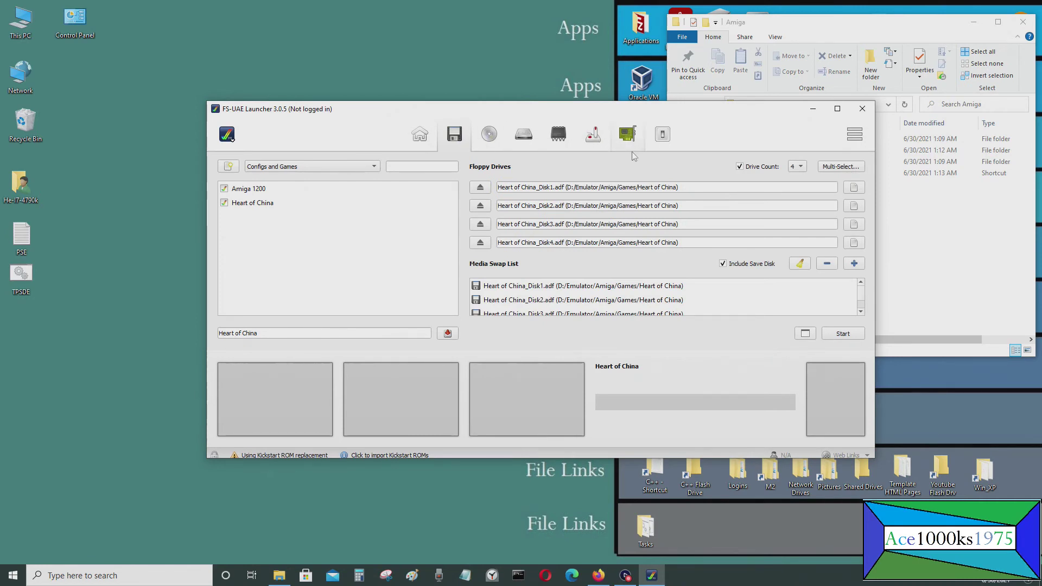
pyautogui.click(522, 139)
pyautogui.click(489, 138)
pyautogui.click(454, 135)
pyautogui.click(421, 137)
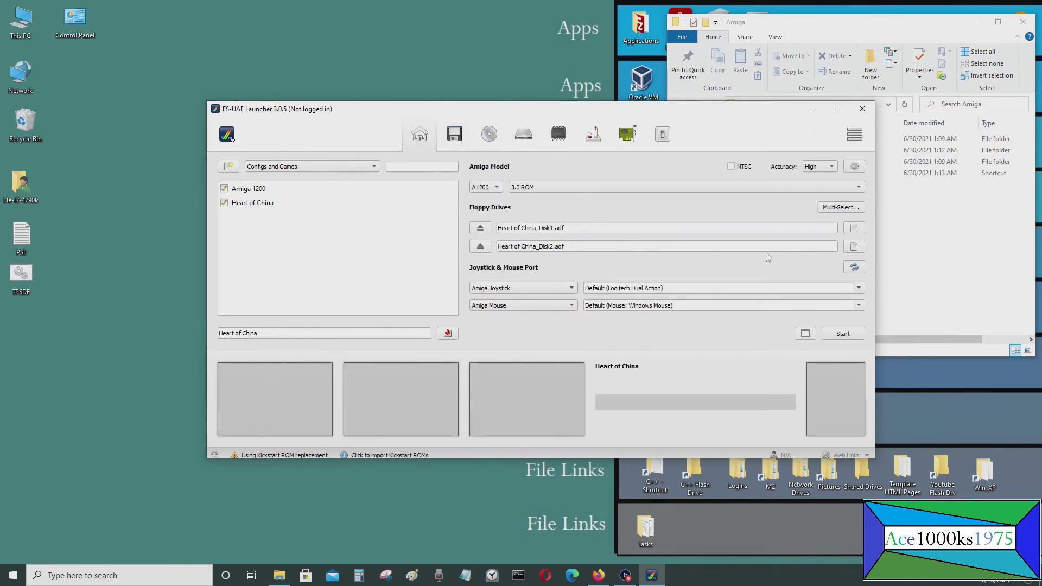
# - Eject the Heart of China disks from the second, third and fourth floppy drives, keeping Disk1 in the first
pyautogui.click(465, 140)
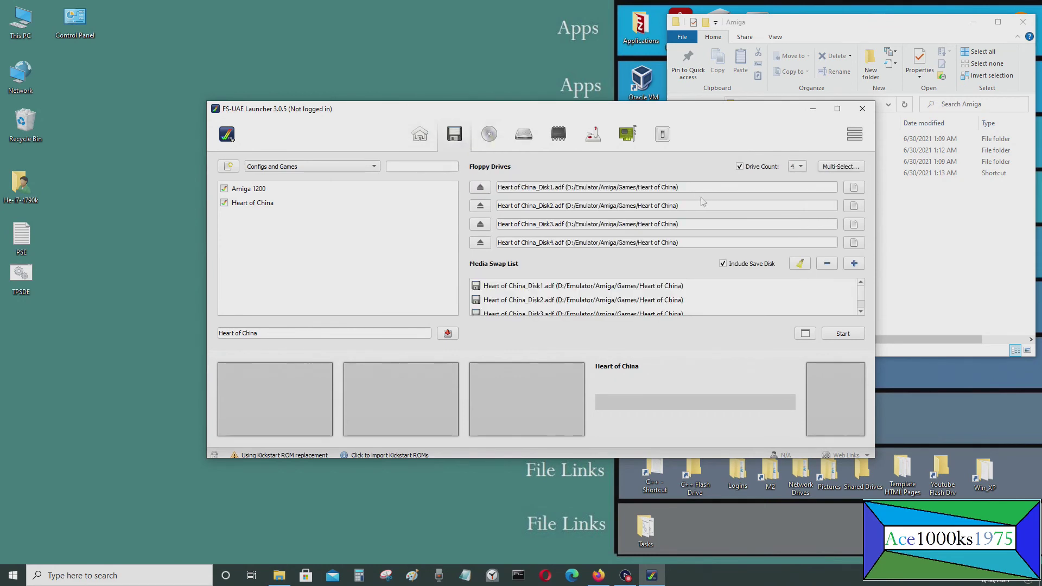
pyautogui.scroll(1, 791, 303)
pyautogui.click(480, 206)
pyautogui.click(479, 224)
pyautogui.click(480, 242)
pyautogui.scroll(-4, 666, 299)
pyautogui.scroll(7, 678, 298)
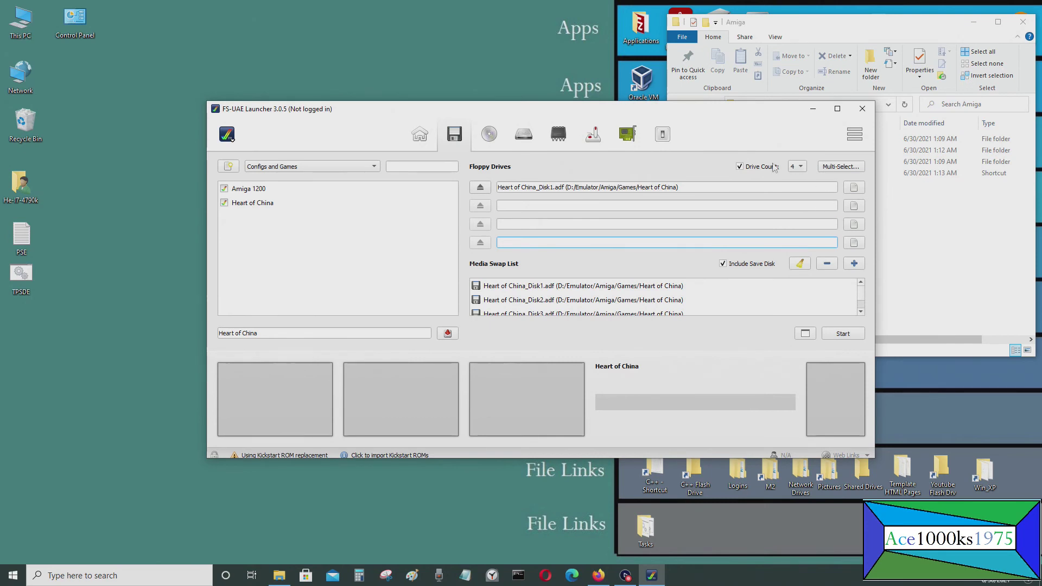
# - Check the additional configuration for the floppy drive speed, then start the A1200 emulation and maximize its window
pyautogui.click(662, 138)
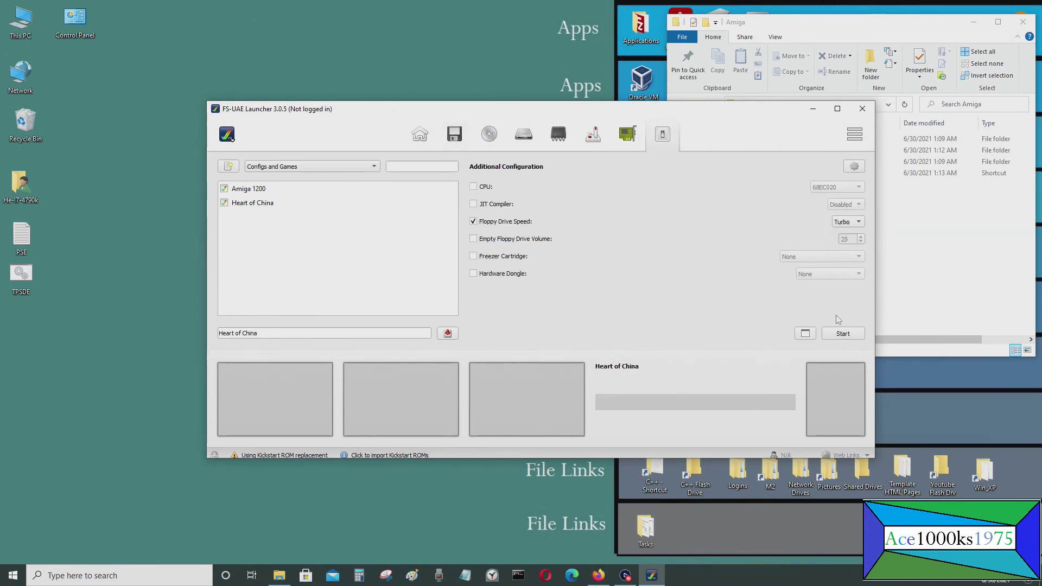
pyautogui.click(844, 334)
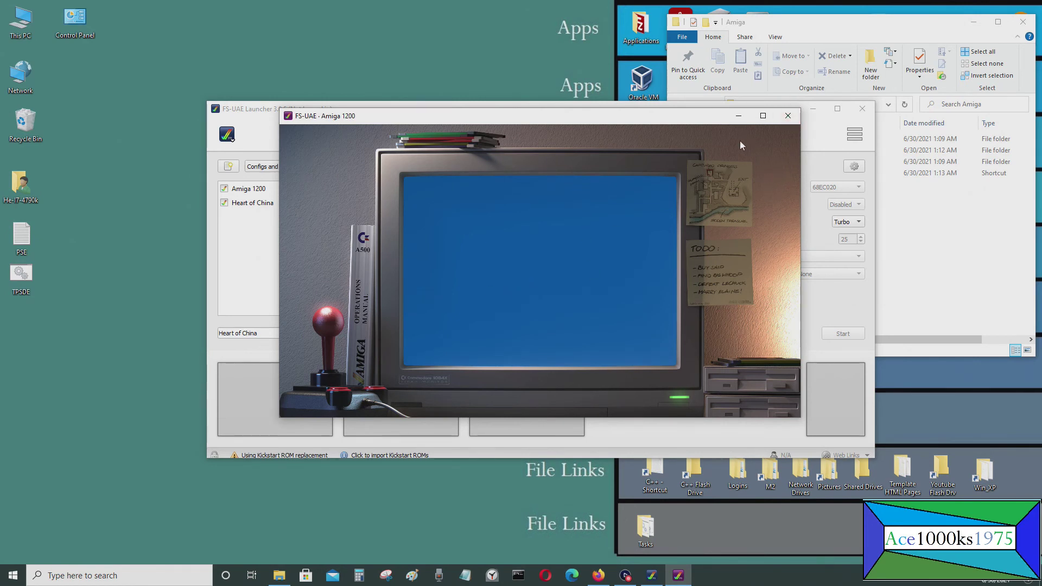
pyautogui.click(762, 115)
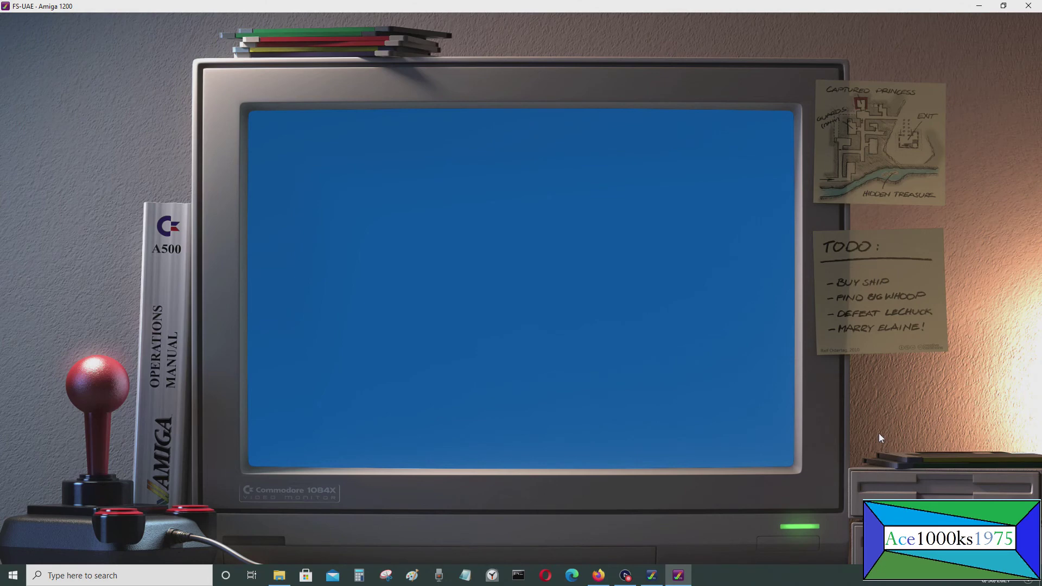
# - Quit the running A1200 emulation and return to the launcher
pyautogui.press('F12')
pyautogui.press('Up')
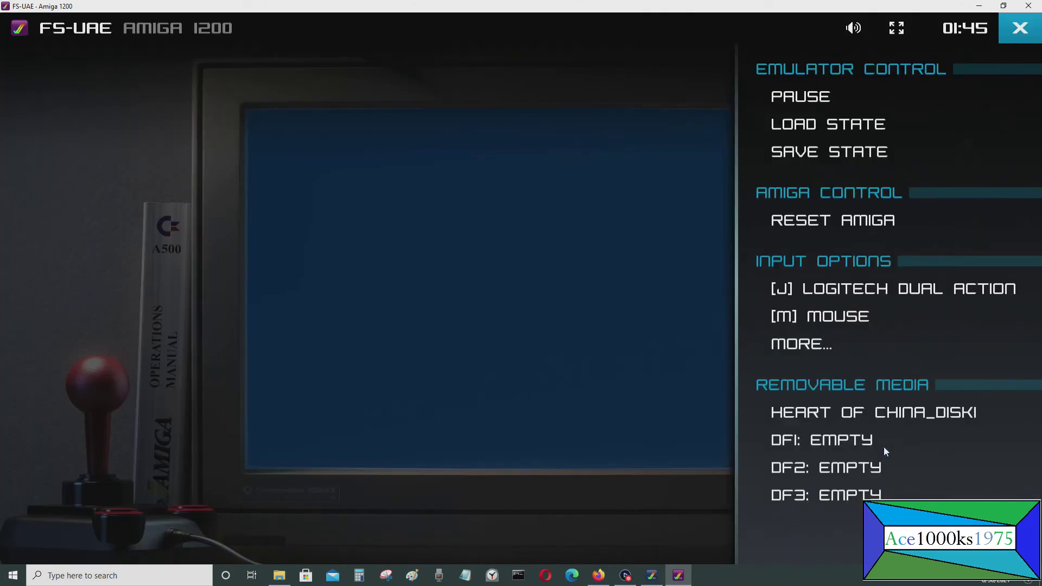
pyautogui.press('Return')
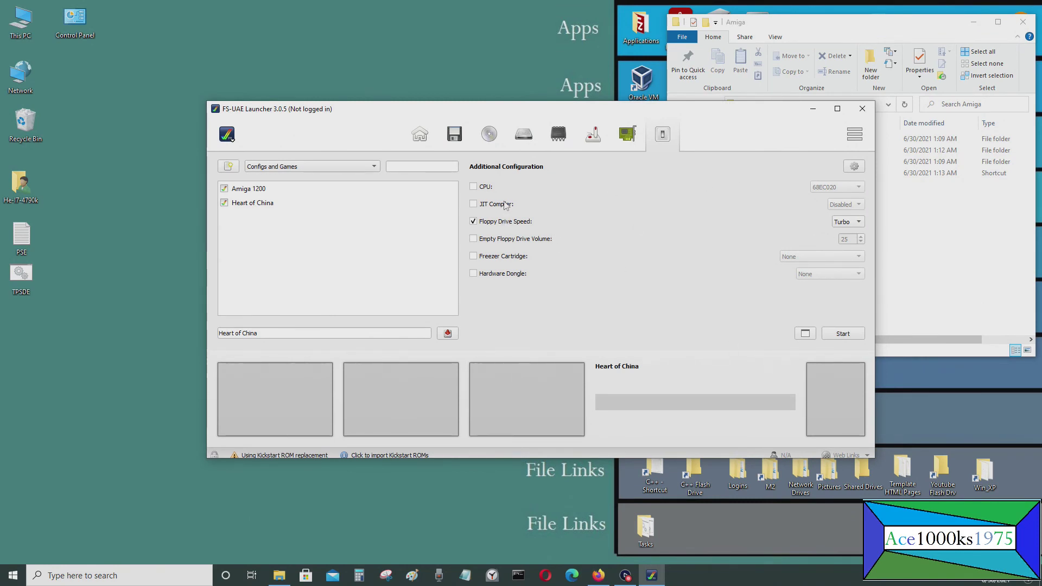
pyautogui.click(473, 186)
pyautogui.click(473, 186)
pyautogui.click(627, 135)
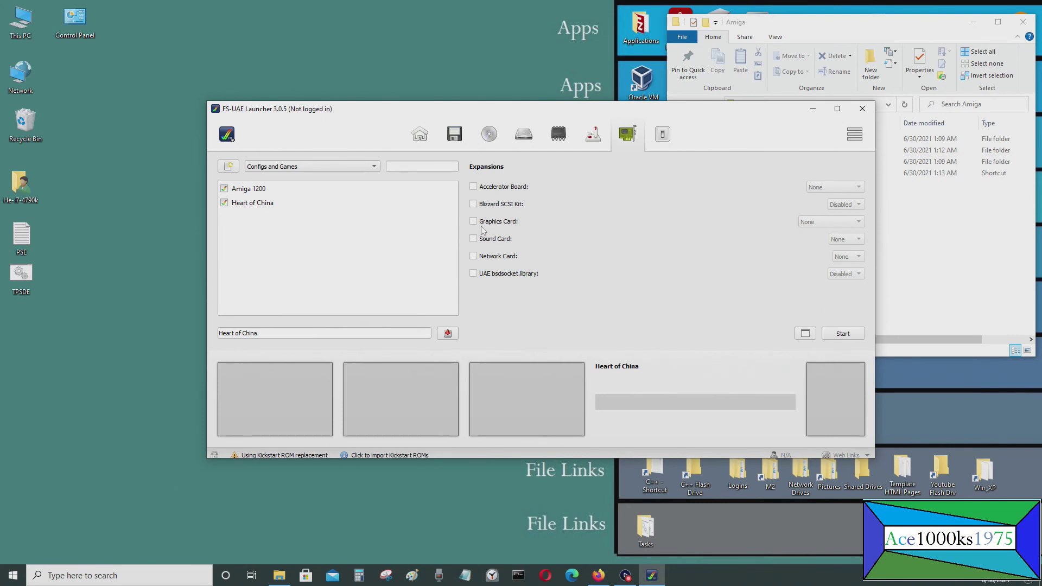
pyautogui.click(473, 221)
pyautogui.click(827, 221)
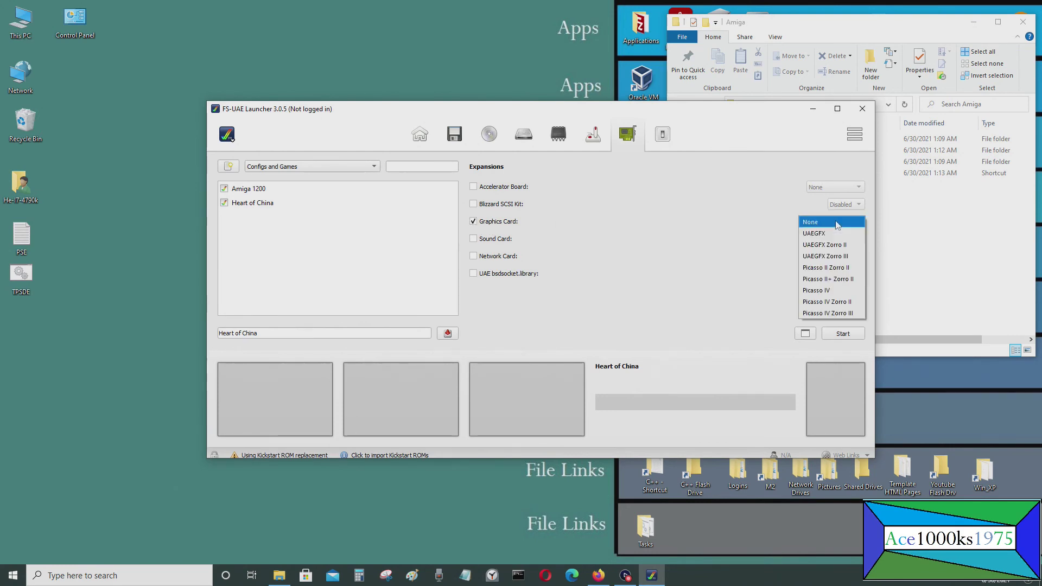
pyautogui.click(848, 258)
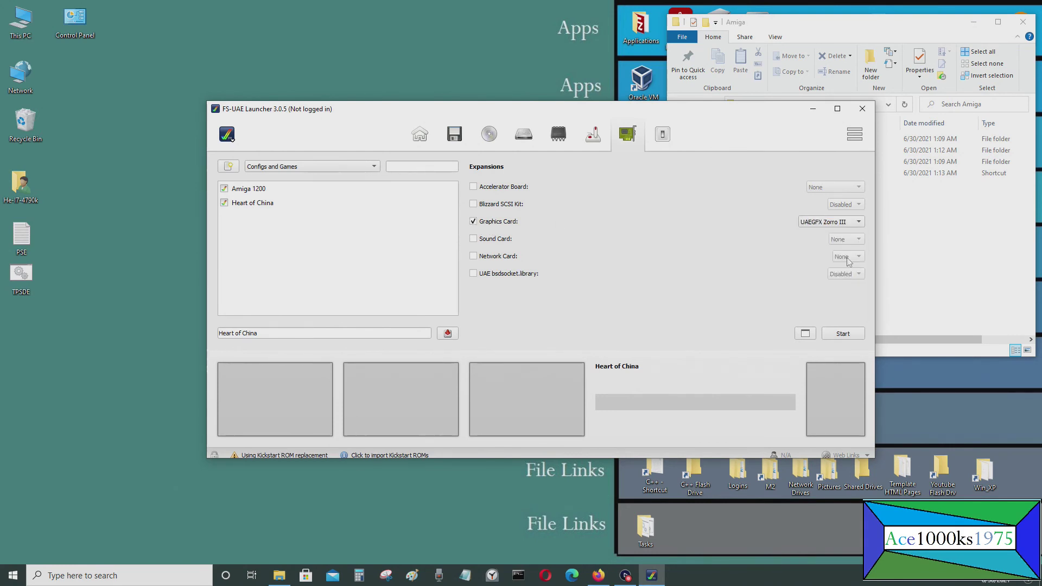
# - Reload the Heart of China configuration, then enable its graphics card as UAEGFX Zorro III
pyautogui.click(253, 207)
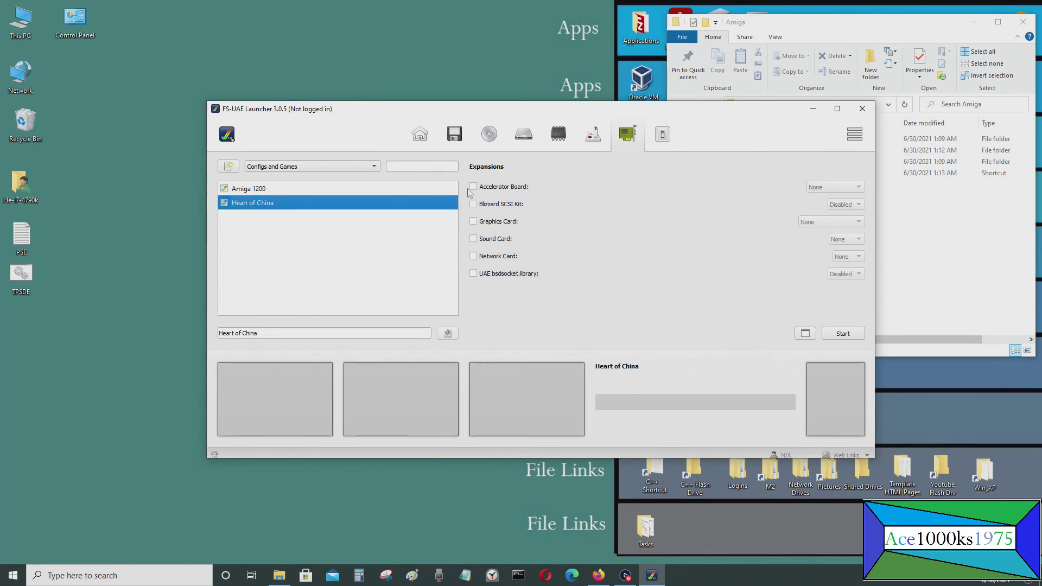
pyautogui.click(473, 222)
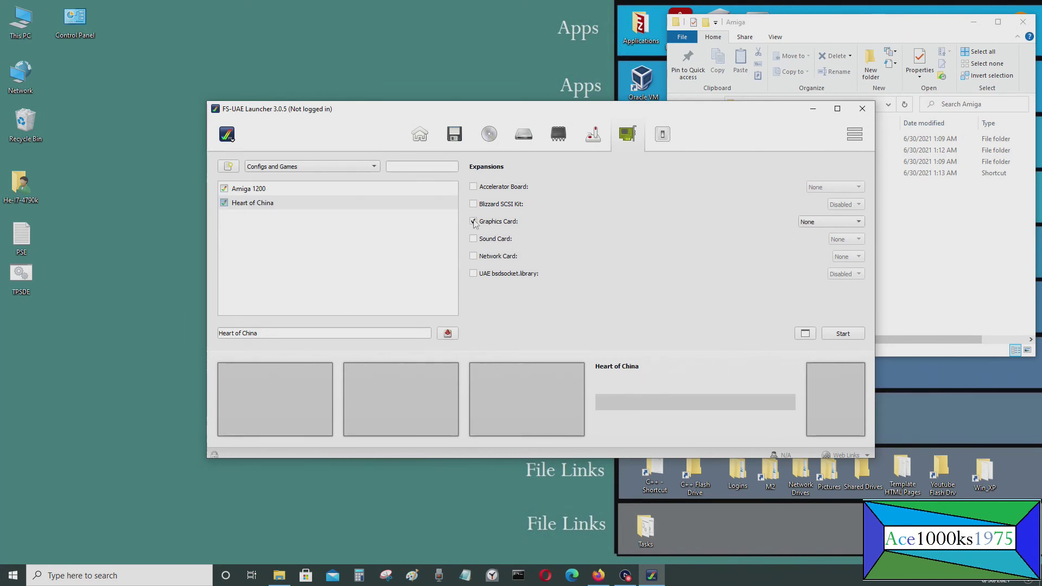
pyautogui.click(804, 223)
pyautogui.click(839, 255)
# - After checking the ROM and RAM settings, eject all four Heart of China disks and clear the media swap list
pyautogui.click(564, 140)
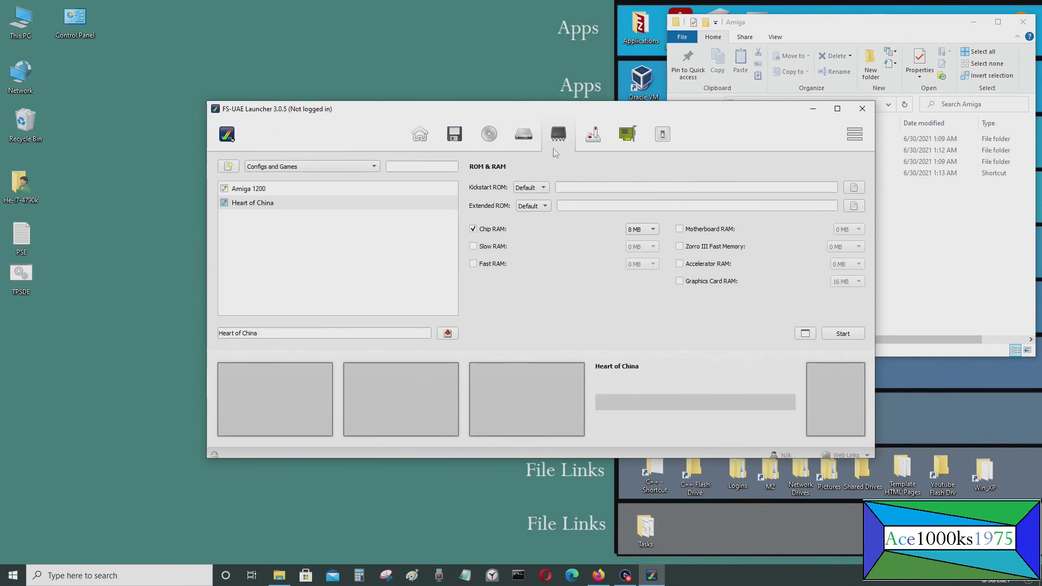
pyautogui.click(455, 145)
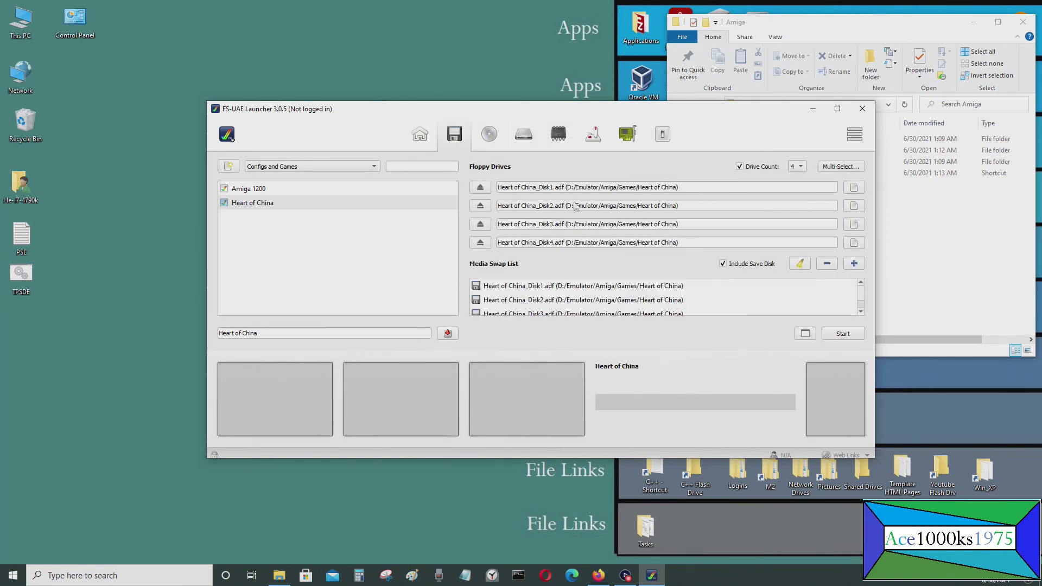
pyautogui.click(479, 187)
pyautogui.click(479, 206)
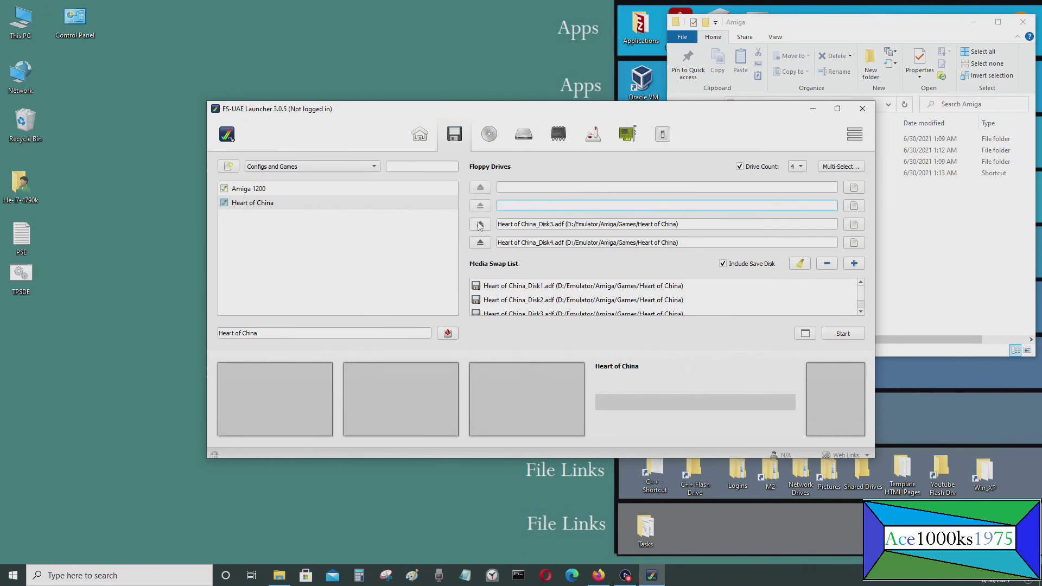
pyautogui.click(480, 224)
pyautogui.click(479, 243)
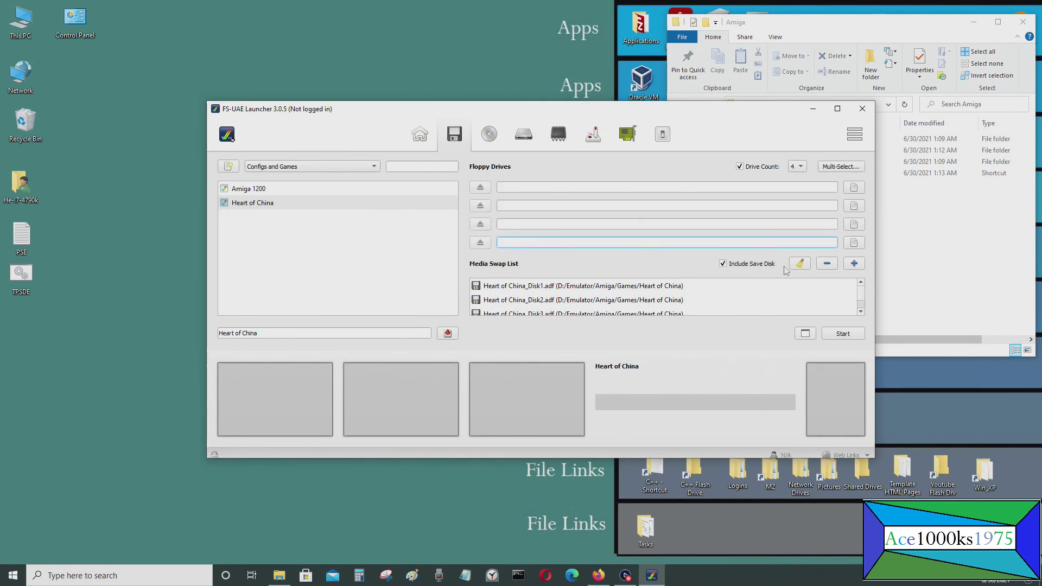
pyautogui.click(804, 264)
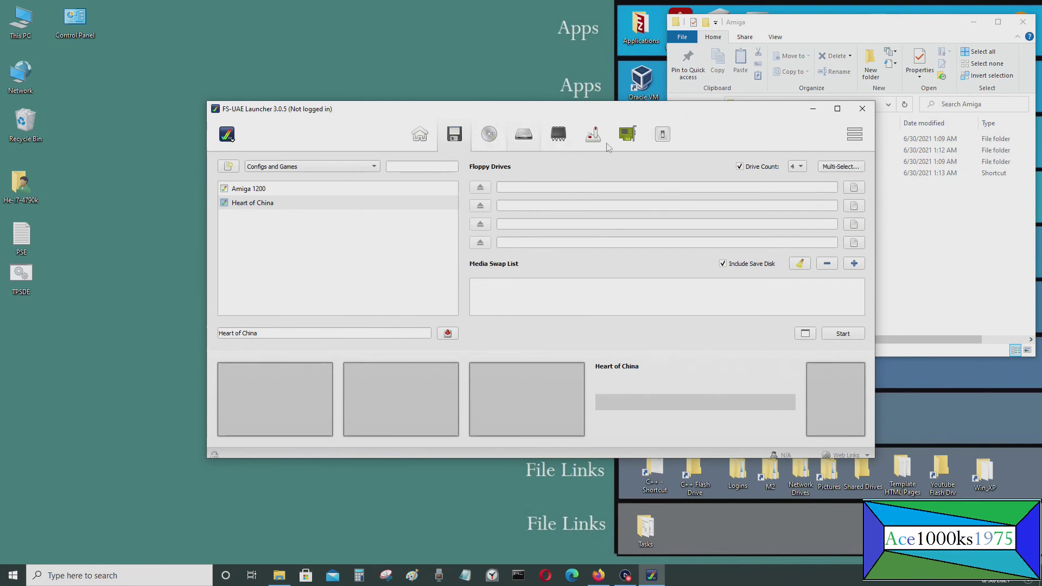
# - Start choosing an image for the first floppy drive and go up to the Amiga Games folder
pyautogui.click(853, 187)
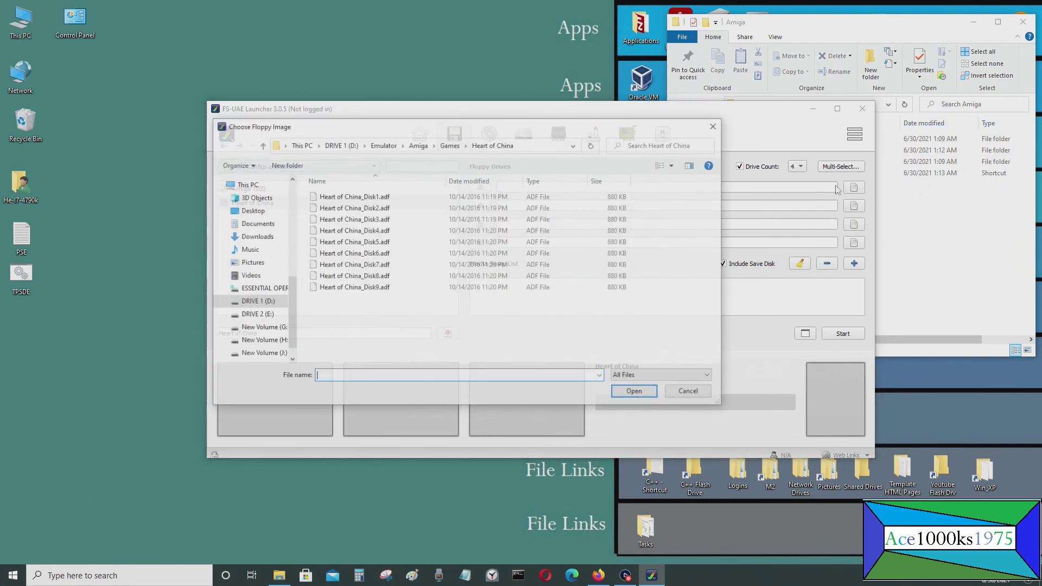
pyautogui.click(542, 146)
pyautogui.click(541, 146)
pyautogui.press('BackSpace')
pyautogui.press('BackSpace')
pyautogui.press('BackSpace')
pyautogui.press('BackSpace')
pyautogui.press('BackSpace')
pyautogui.press('BackSpace')
pyautogui.press('BackSpace')
pyautogui.press('BackSpace')
pyautogui.press('BackSpace')
pyautogui.press('BackSpace')
pyautogui.press('BackSpace')
pyautogui.press('BackSpace')
pyautogui.press('BackSpace')
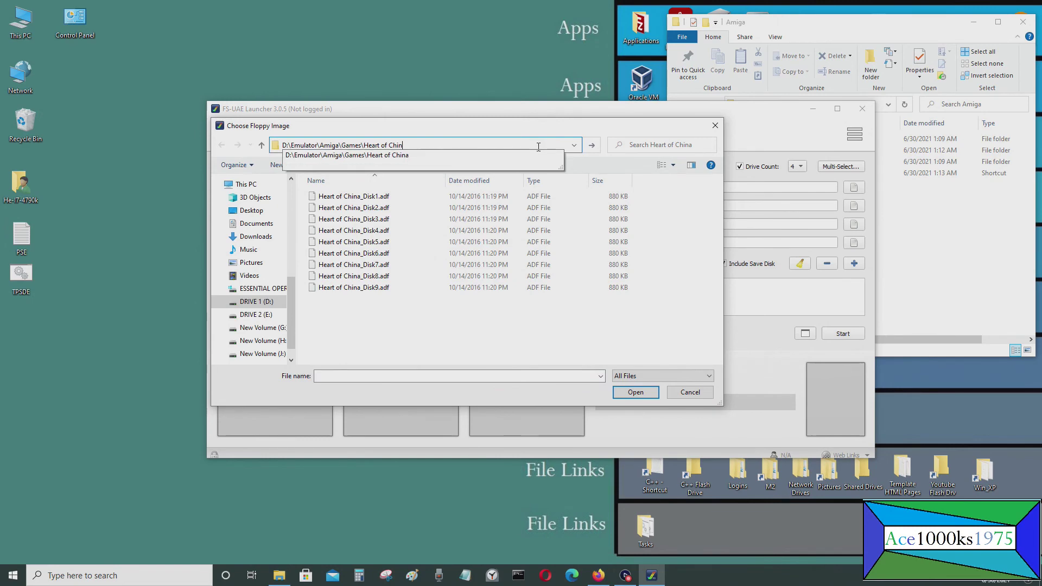
pyautogui.press('BackSpace')
pyautogui.press('Return')
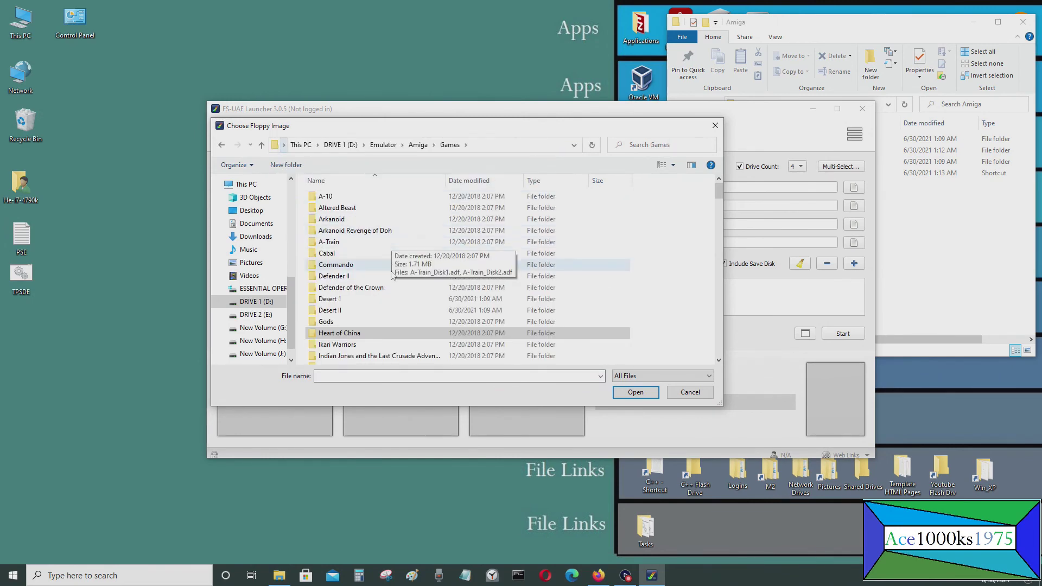
# - Insert Nuclear War_Disk1.adf into the first floppy drive and Nuclear War_Disk2.adf into the second
pyautogui.scroll(-7, 392, 289)
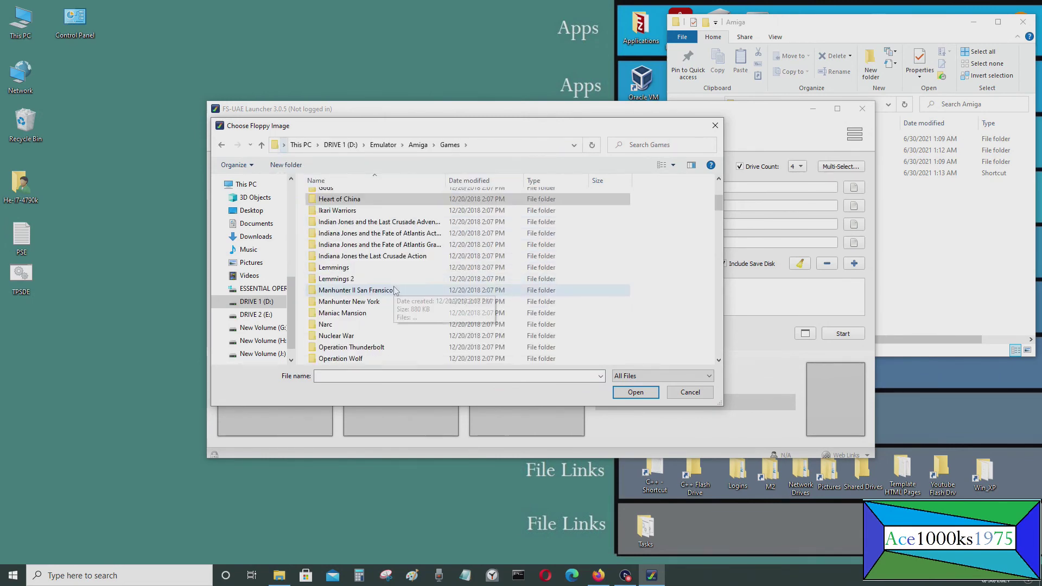
pyautogui.scroll(2, 394, 295)
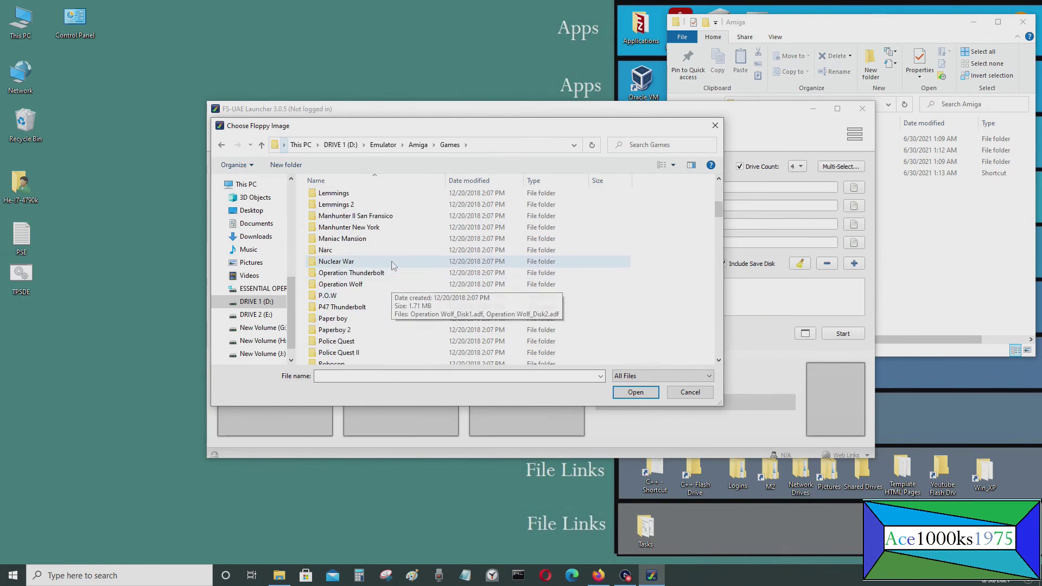
pyautogui.click(394, 261)
pyautogui.click(636, 393)
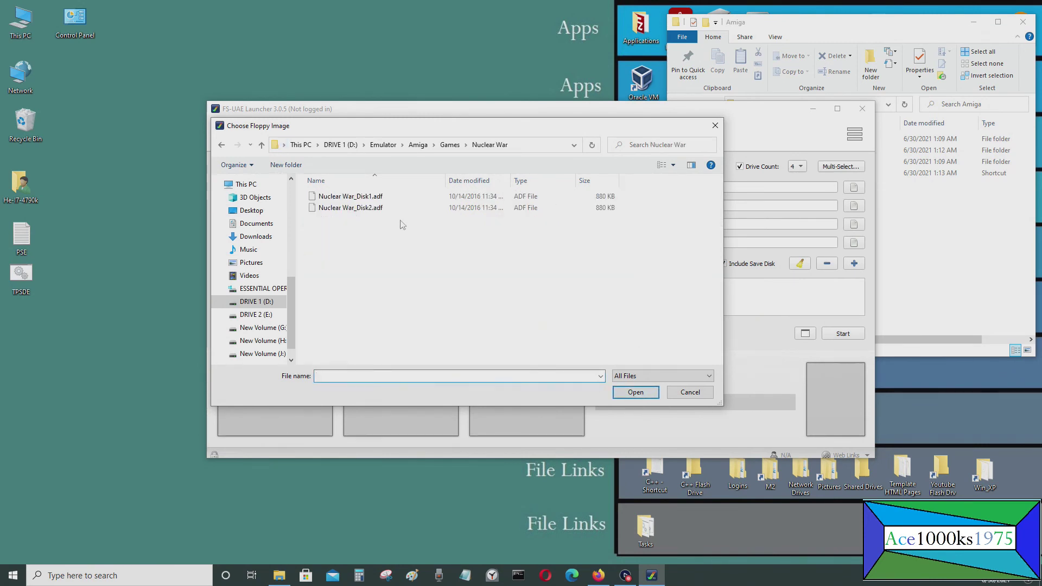
pyautogui.click(391, 196)
pyautogui.click(629, 391)
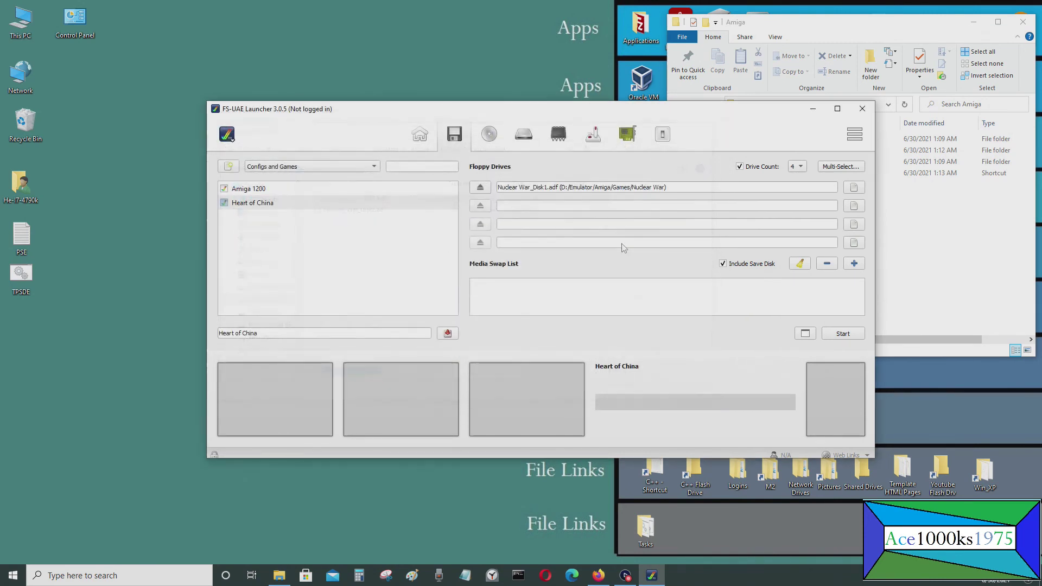
pyautogui.click(853, 206)
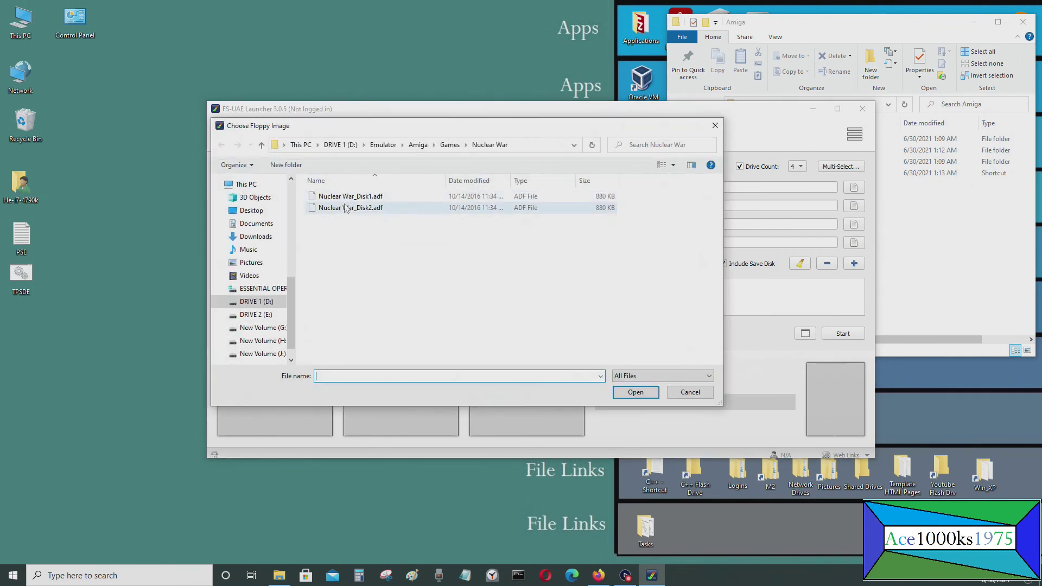
pyautogui.click(428, 210)
pyautogui.click(630, 392)
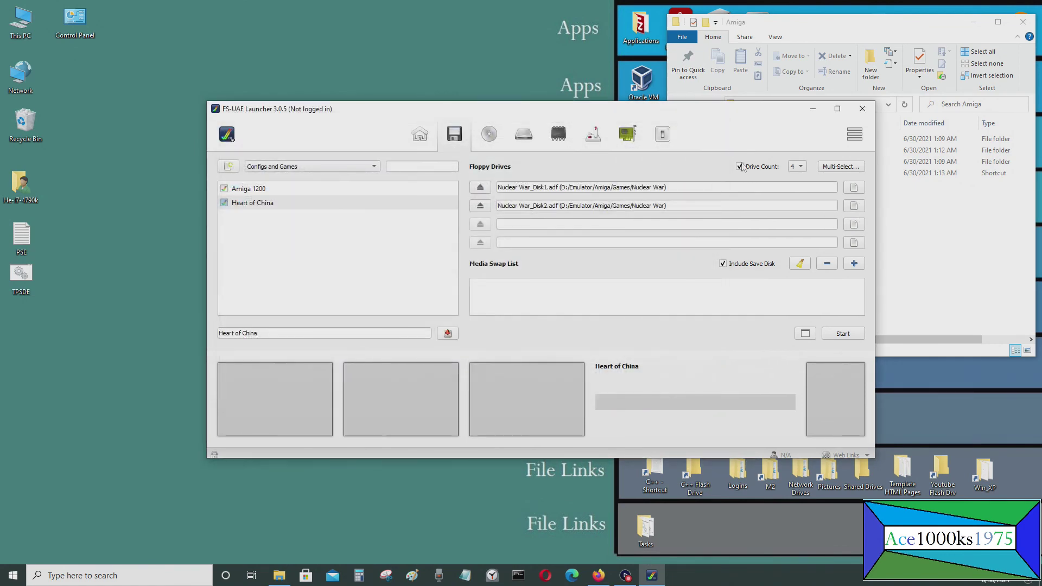
# - Start the emulation with the Nuclear War disks and maximize its window
pyautogui.click(842, 333)
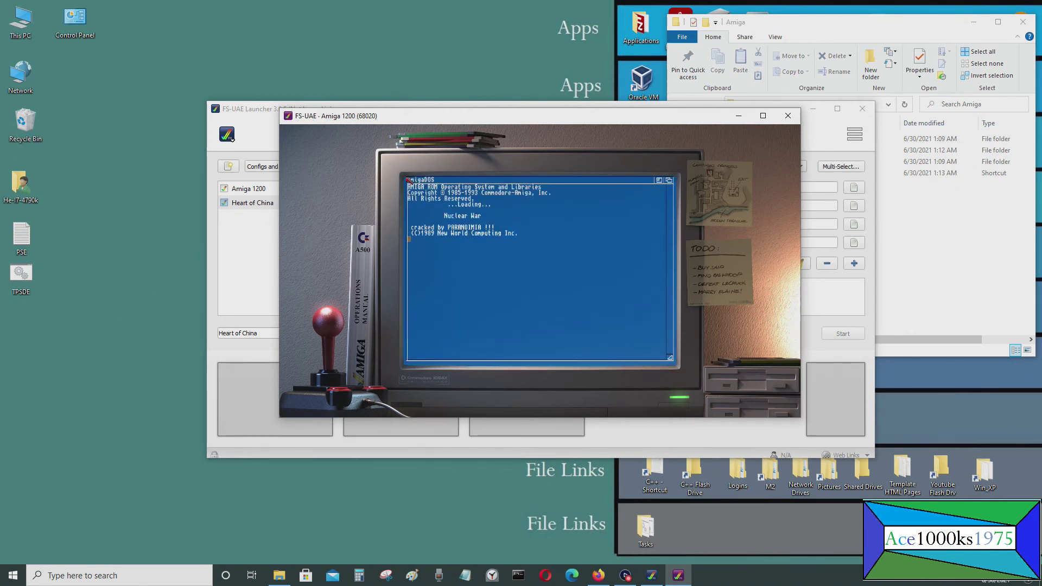
pyautogui.click(539, 253)
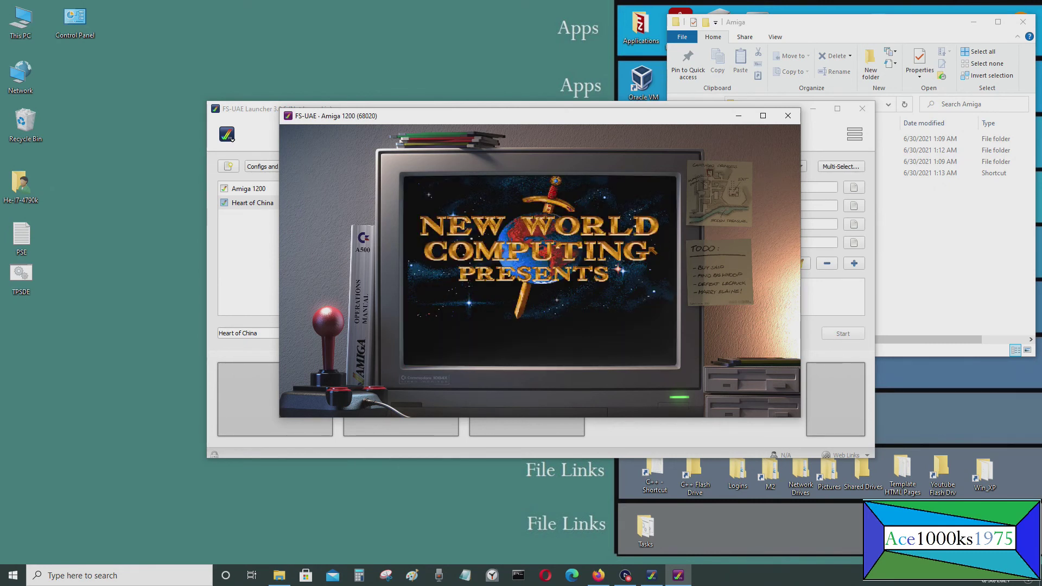
pyautogui.click(764, 118)
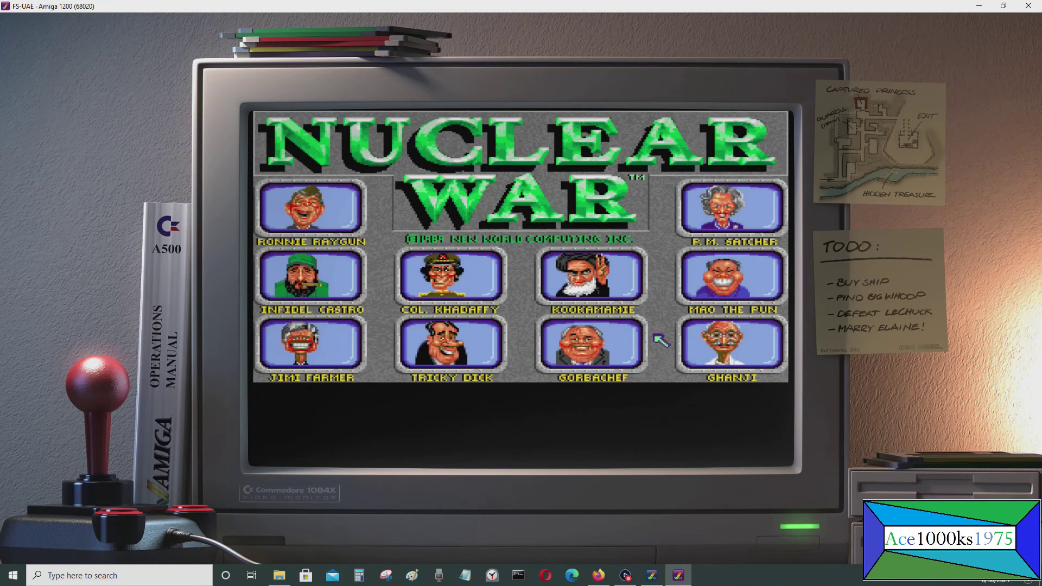
# - Select Col. Khadaffy, Kookamamie, Mao the Pun and Gorbachef as opponents and start the Nuclear War game
pyautogui.click(468, 277)
pyautogui.click(626, 274)
pyautogui.click(767, 274)
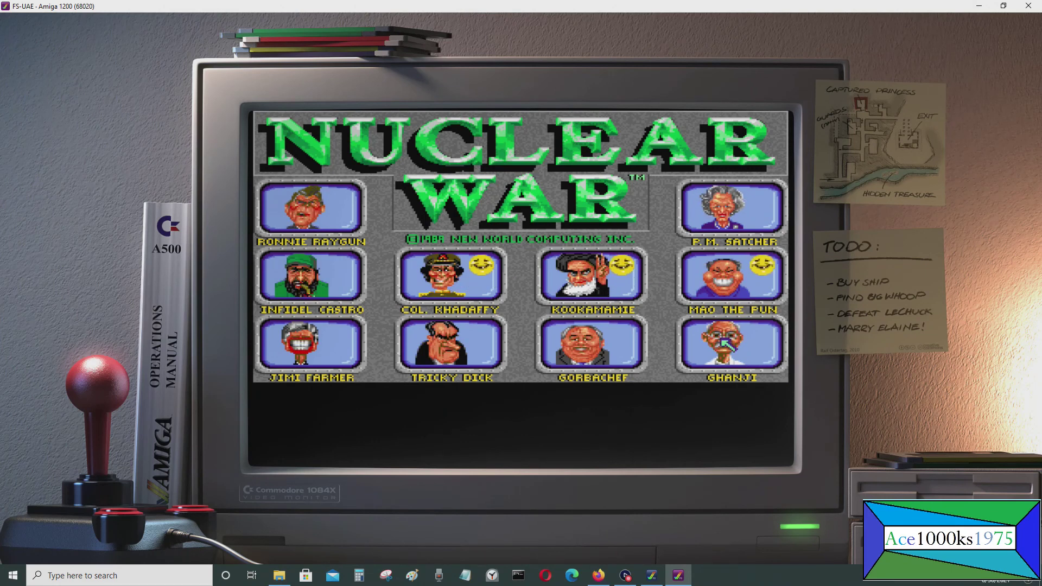
pyautogui.click(638, 350)
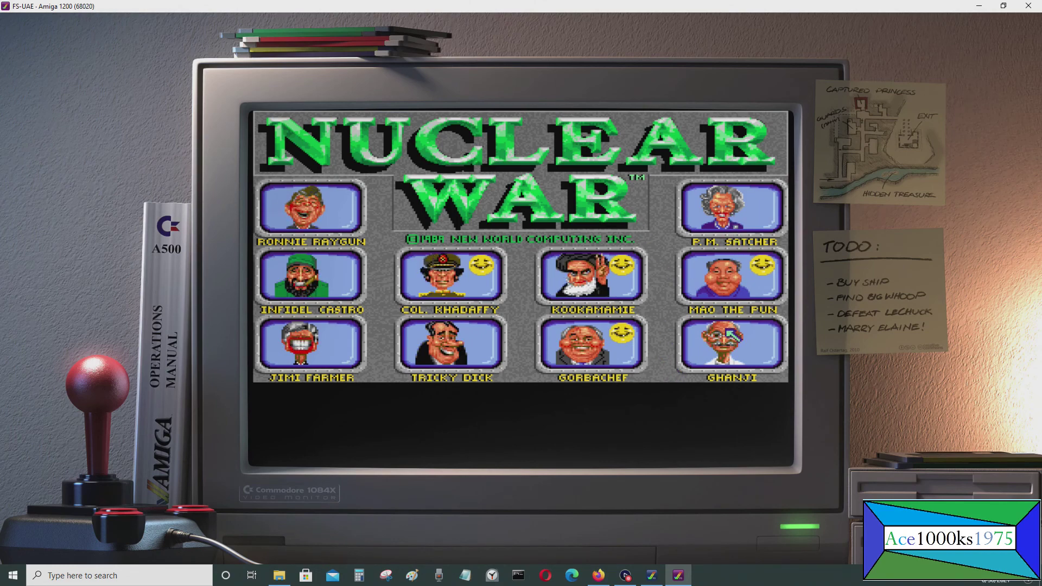
pyautogui.click(561, 230)
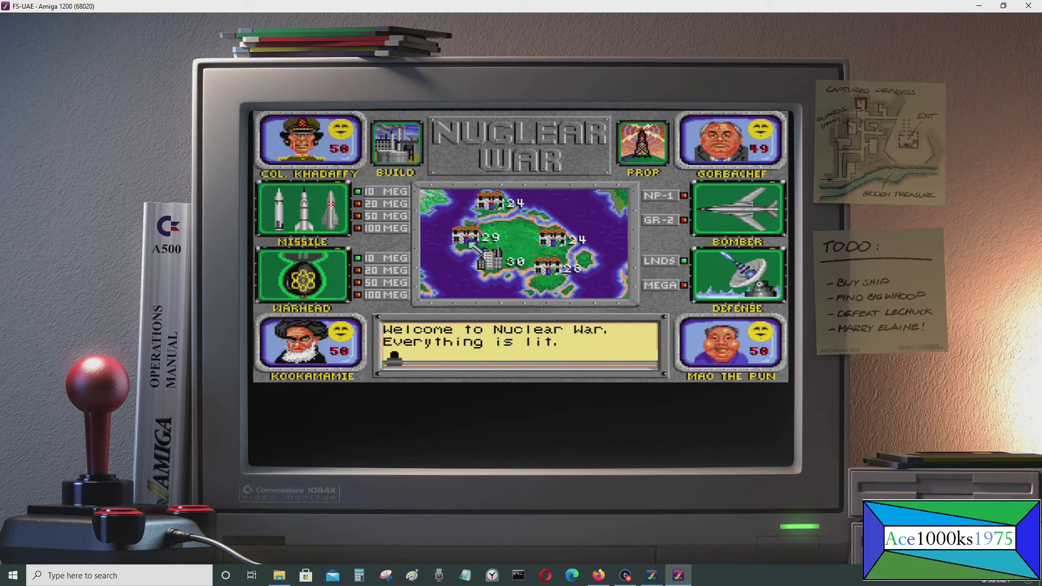
# - Order weapons to be built, play out the turn, then carry out the defense deployment turn
pyautogui.click(367, 160)
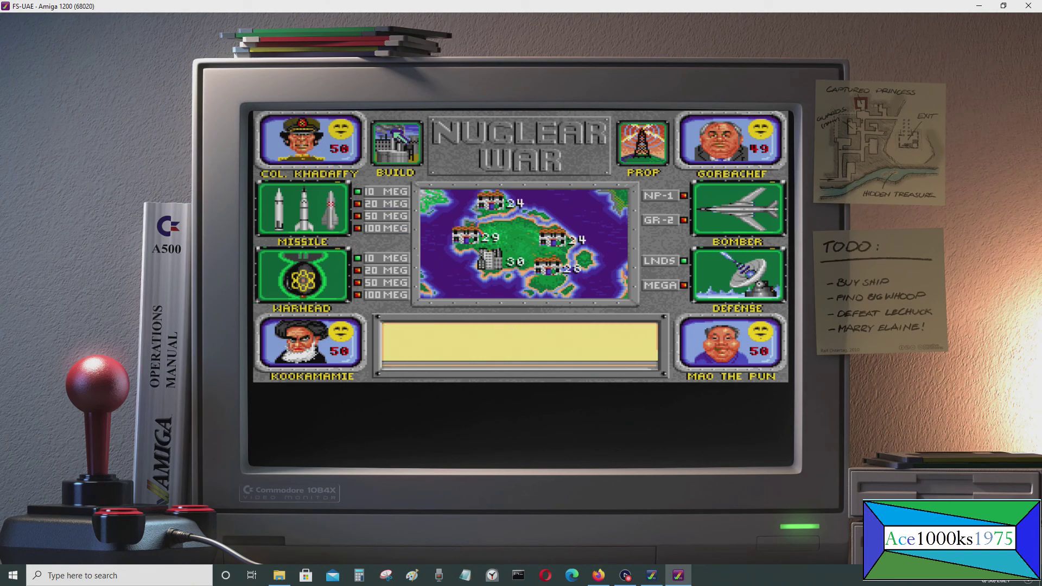
pyautogui.click(488, 140)
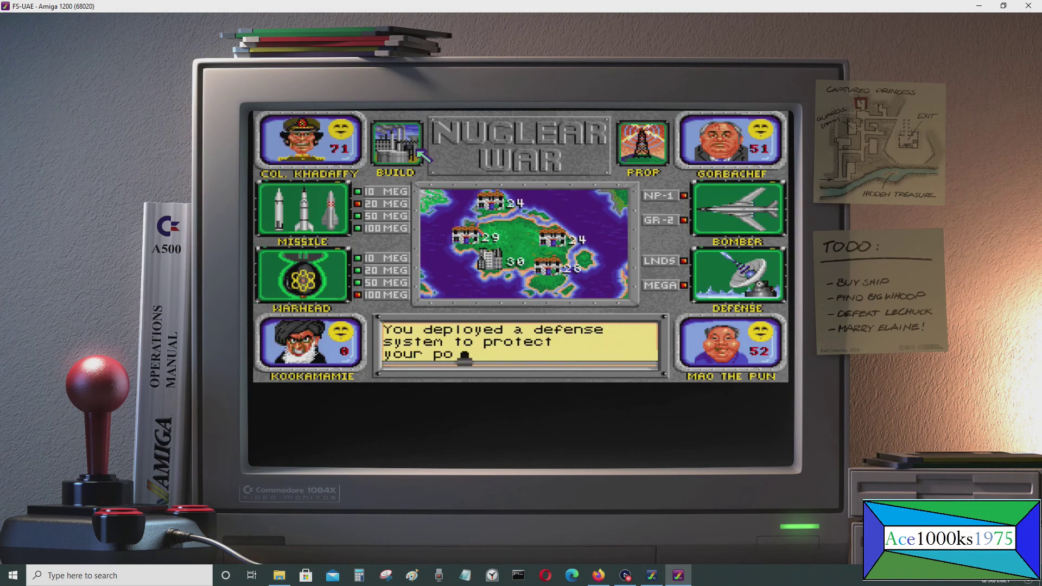
pyautogui.click(511, 150)
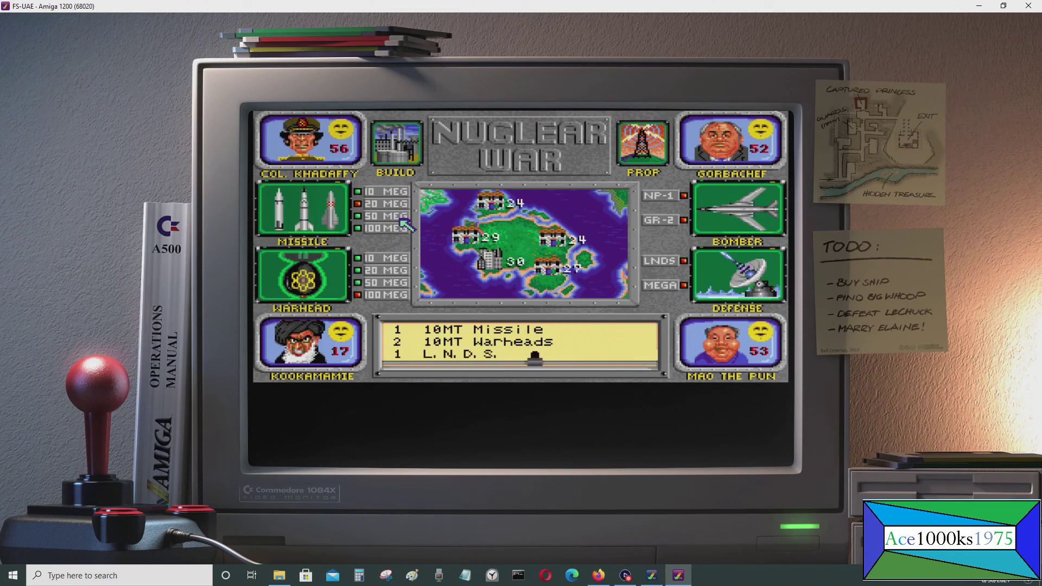
# - Try to fire a 50 MEG warhead at one of Kookamamie's cities, then continue to the next turn
pyautogui.click(400, 283)
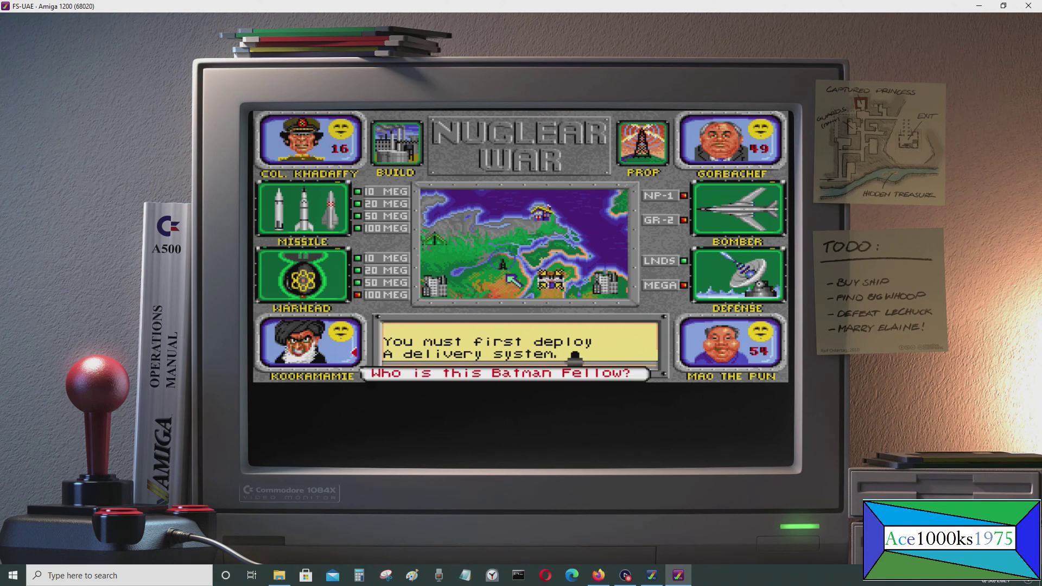
pyautogui.click(443, 281)
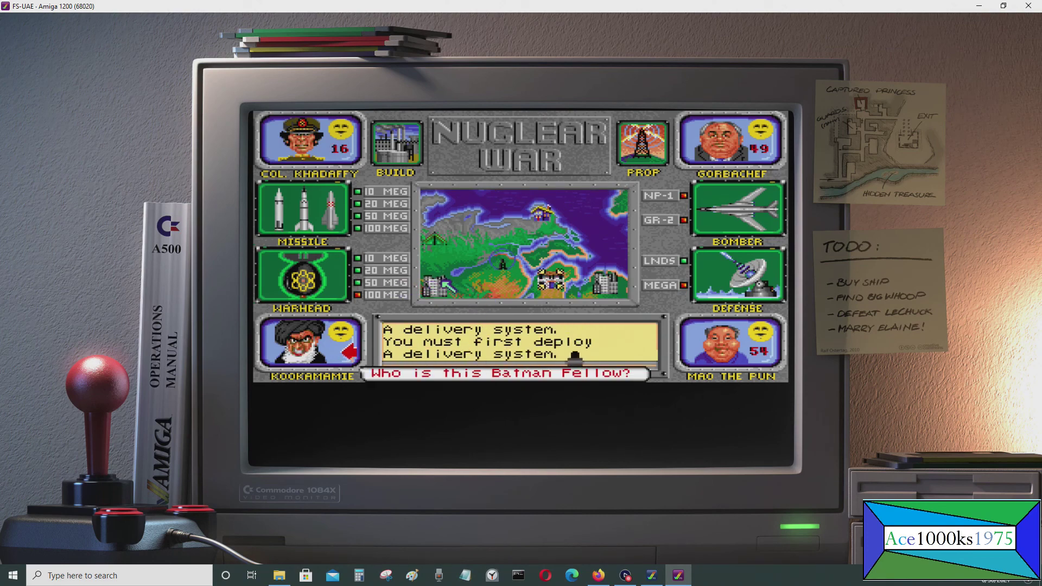
pyautogui.click(539, 172)
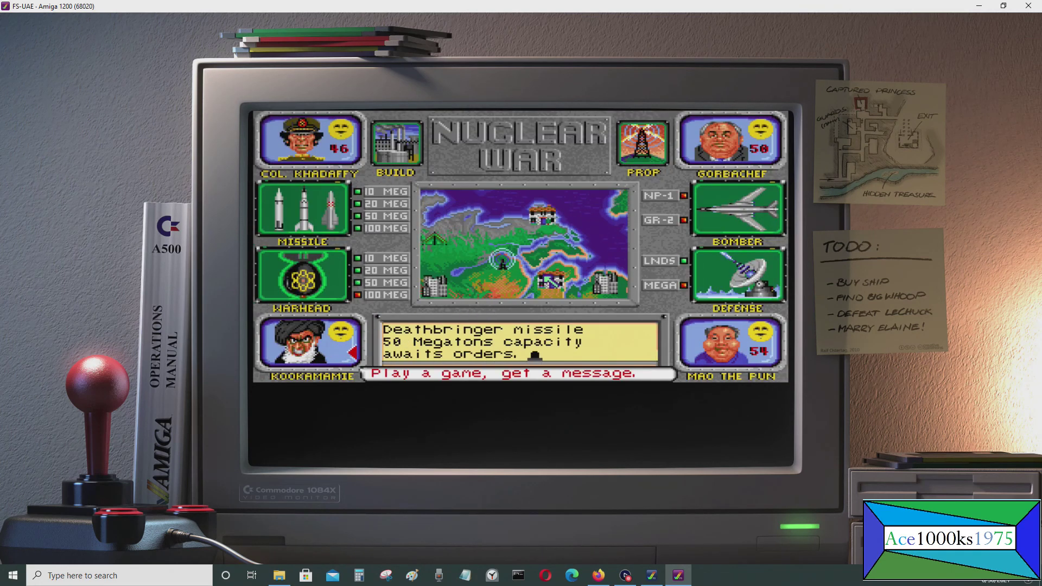
# - Target Kookamamie with the Deathbringer missile, then order more weapons to be built
pyautogui.click(347, 353)
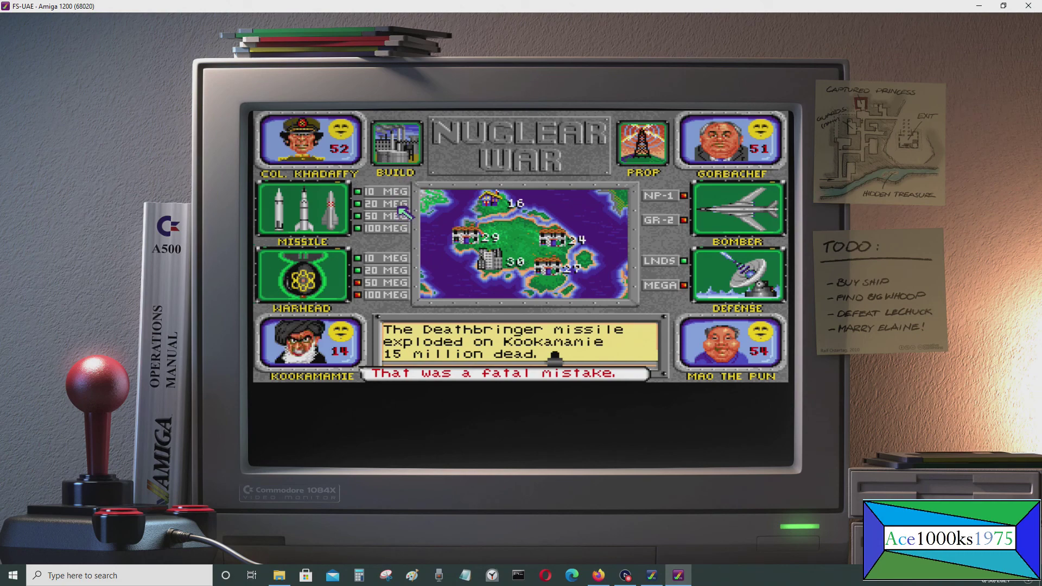
pyautogui.click(408, 203)
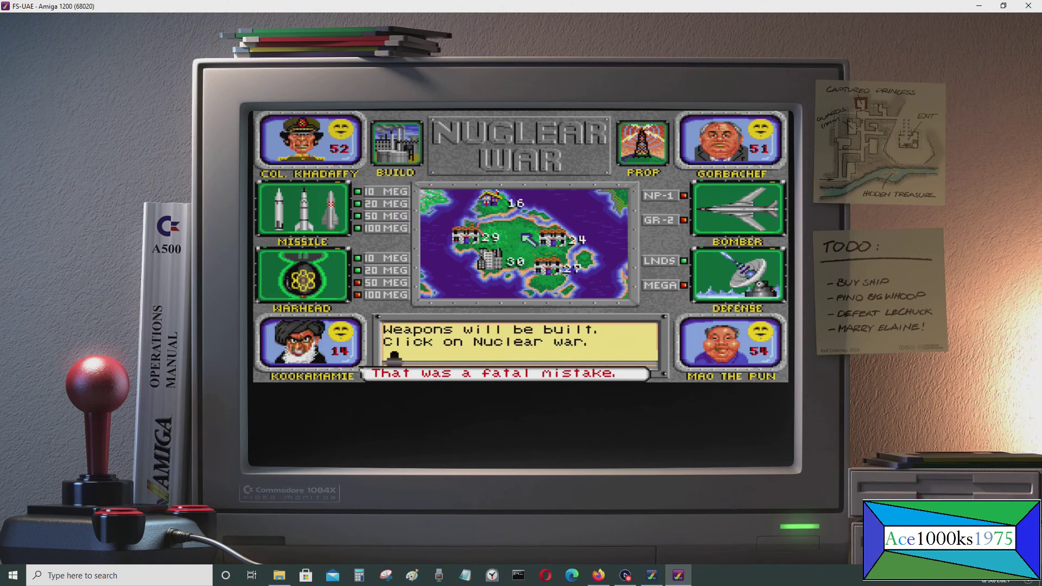
# - Play out the build turn, target Kookamamie, then order more weapons to be built and run that turn
pyautogui.click(564, 157)
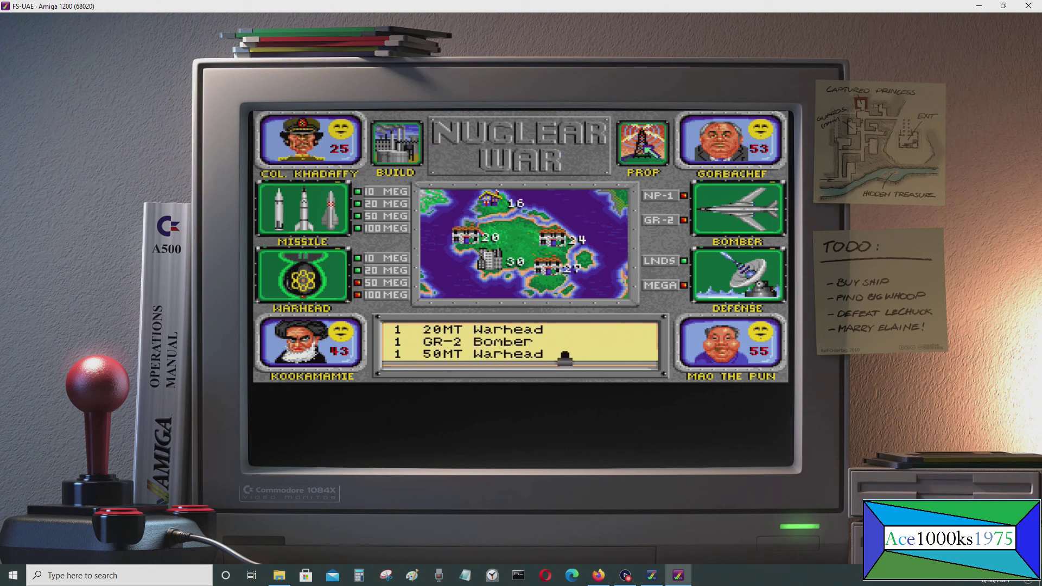
pyautogui.click(302, 333)
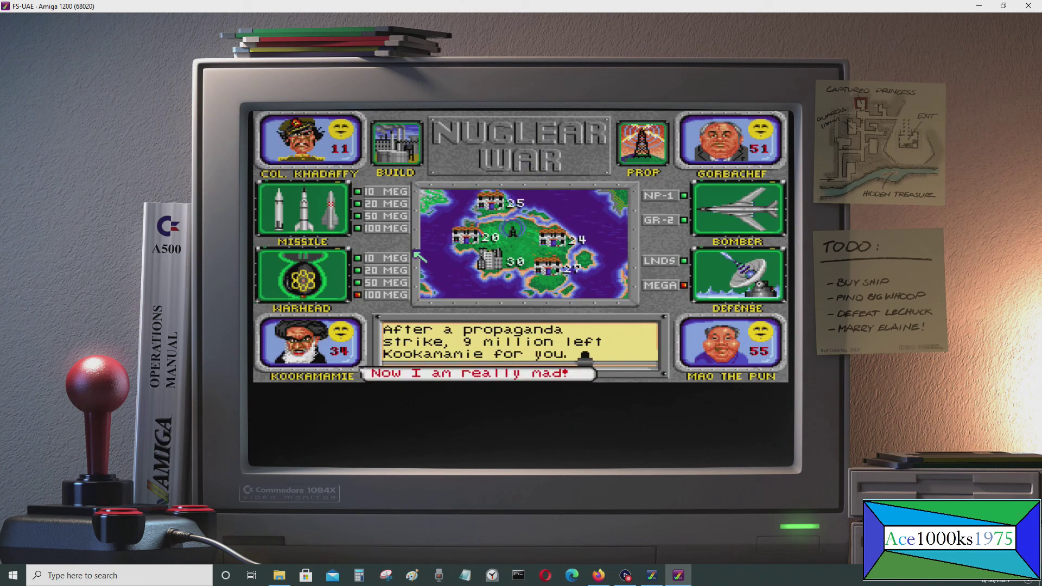
pyautogui.click(408, 172)
pyautogui.click(565, 158)
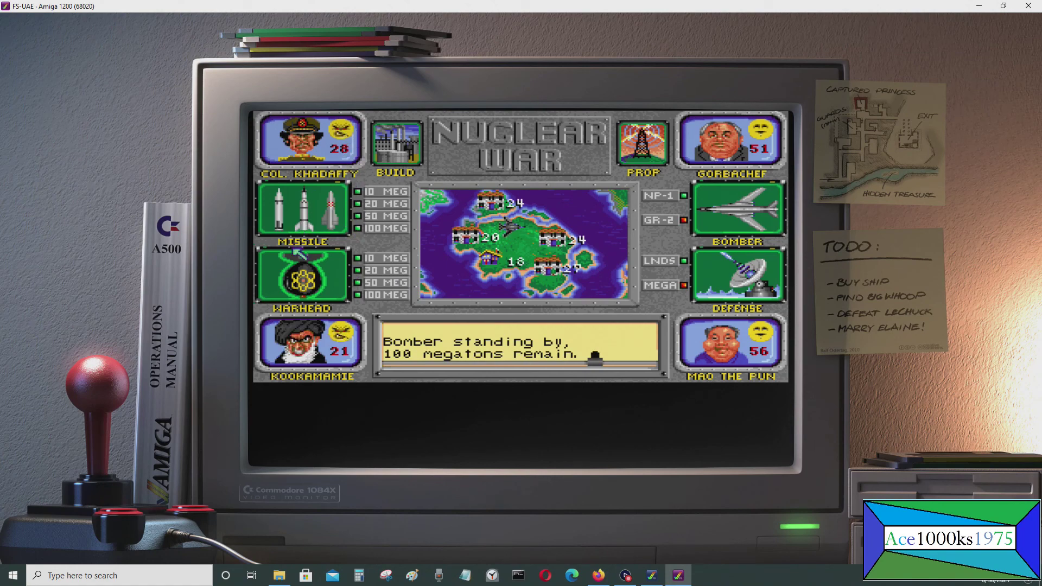
# - Send the waiting bomber against one of Kookamamie's cities, then quit the running Amiga emulation
pyautogui.click(287, 336)
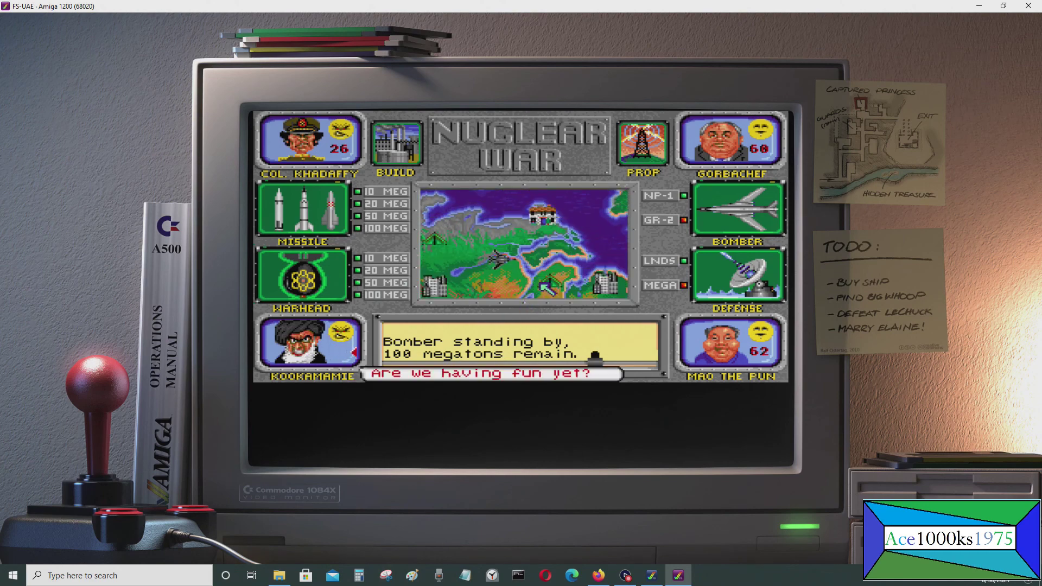
pyautogui.click(612, 293)
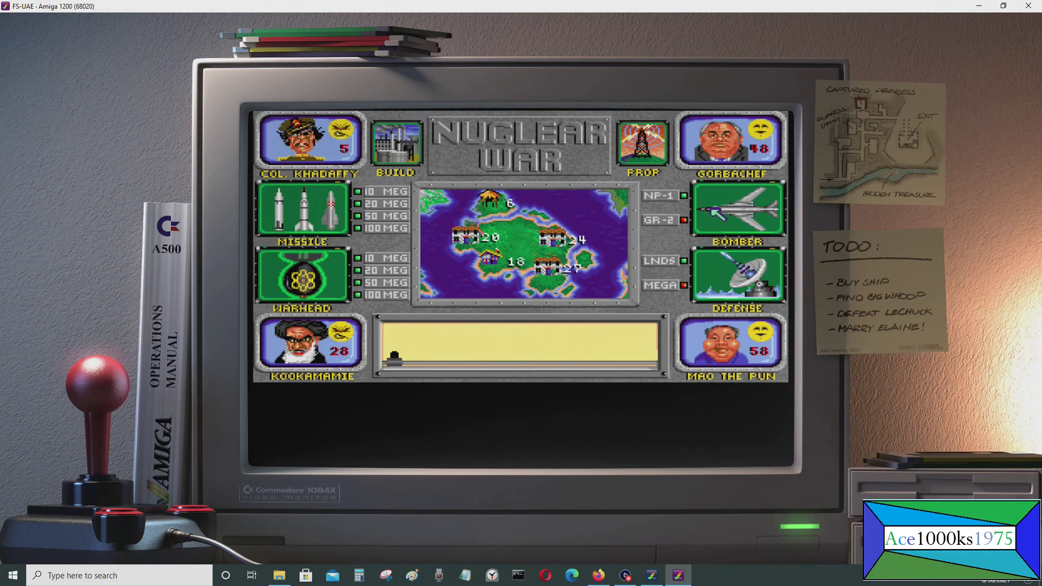
pyautogui.press('F12')
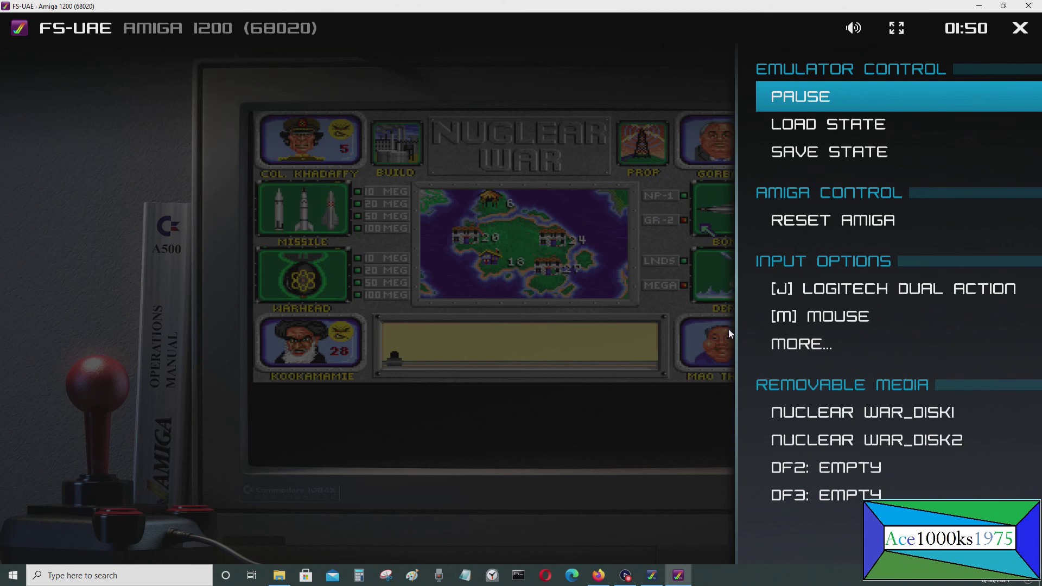
pyautogui.hotkey('alt', 'F4')
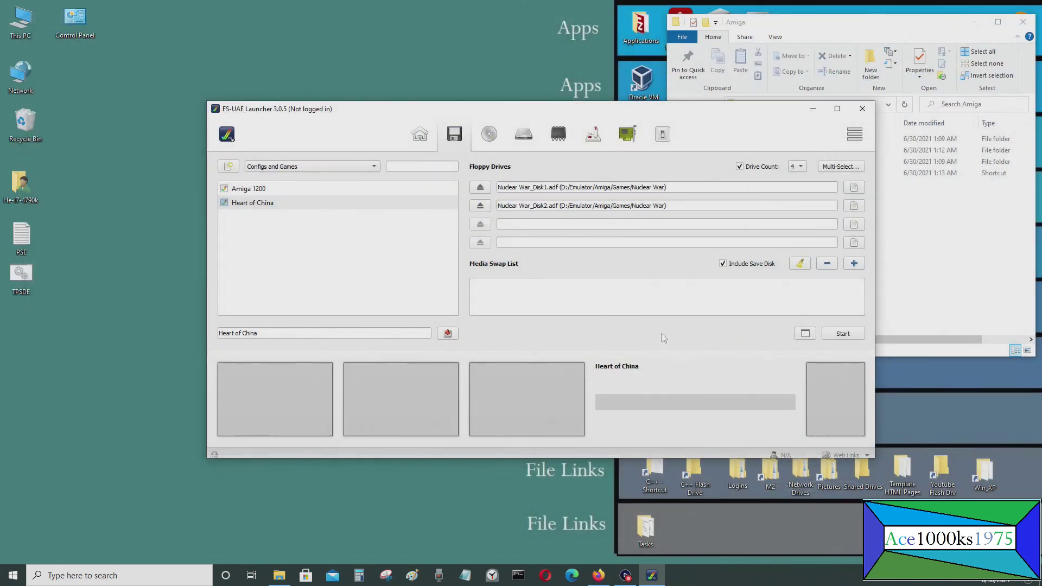
# - Set the floppy drive volume and the empty floppy drive volume to 0 in the launcher's audio settings
pyautogui.click(226, 135)
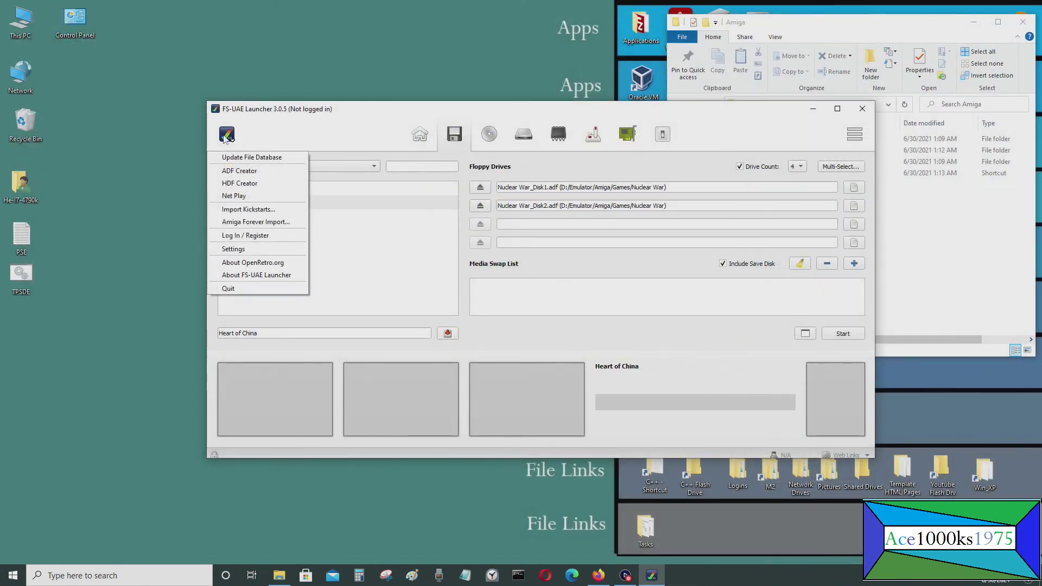
pyautogui.click(277, 249)
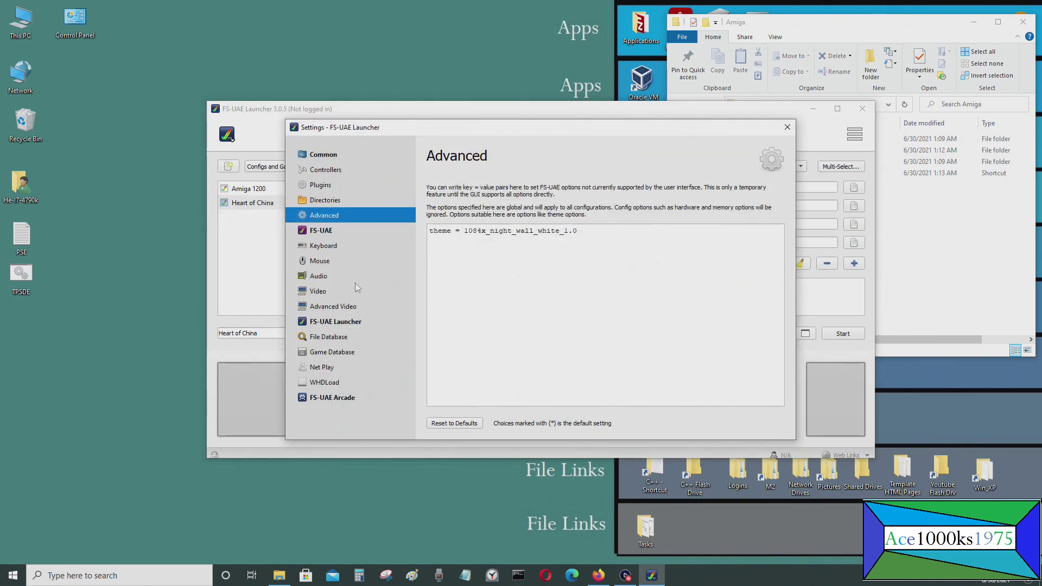
pyautogui.press('Down')
pyautogui.press('Down')
pyautogui.press('Down')
pyautogui.press('Down')
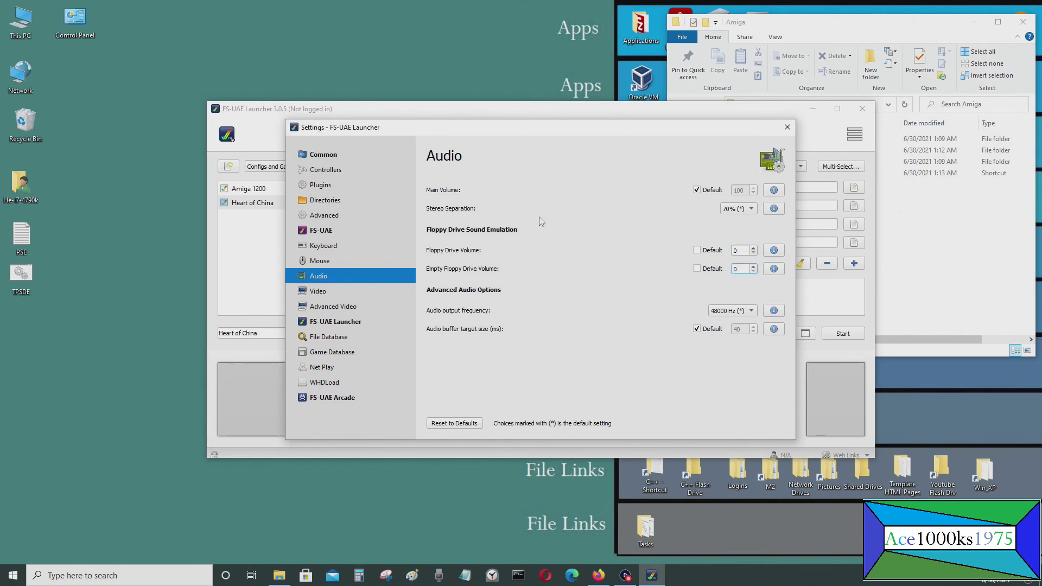
pyautogui.click(787, 127)
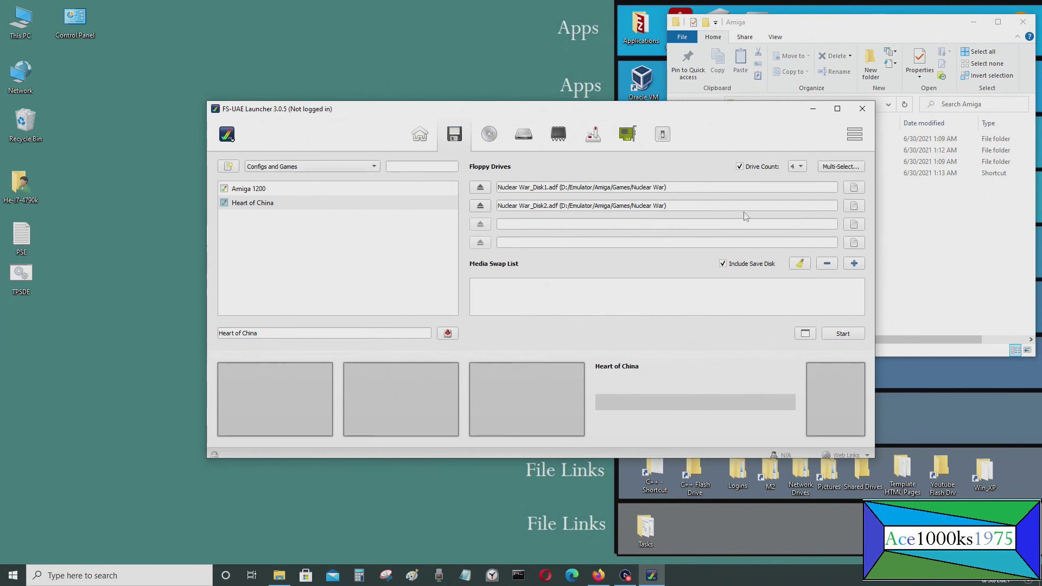
# - Start the Amiga with the two Nuclear War disks and skip the intro to reach the opponent selection
pyautogui.click(843, 333)
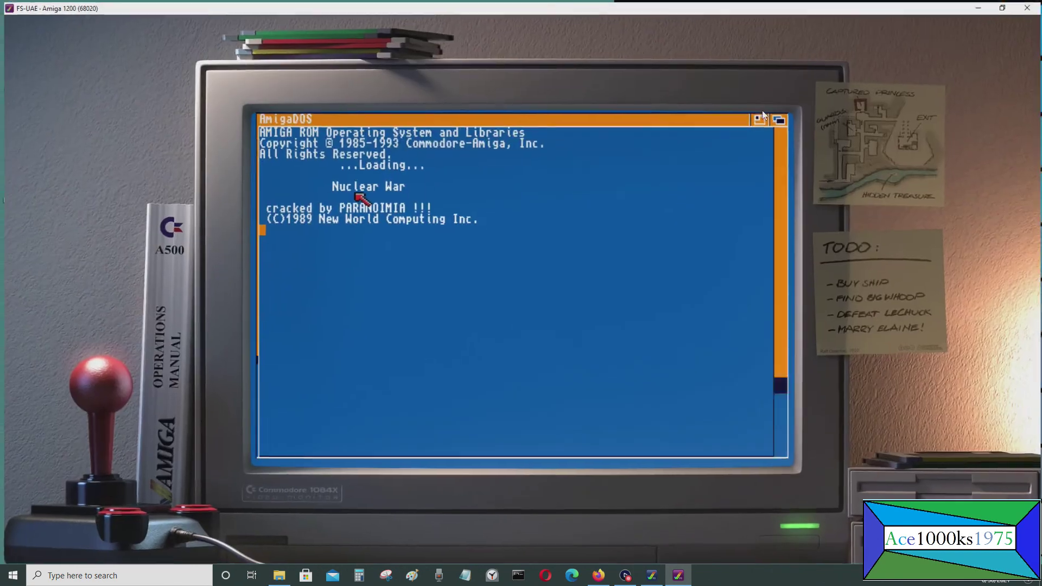
pyautogui.click(762, 115)
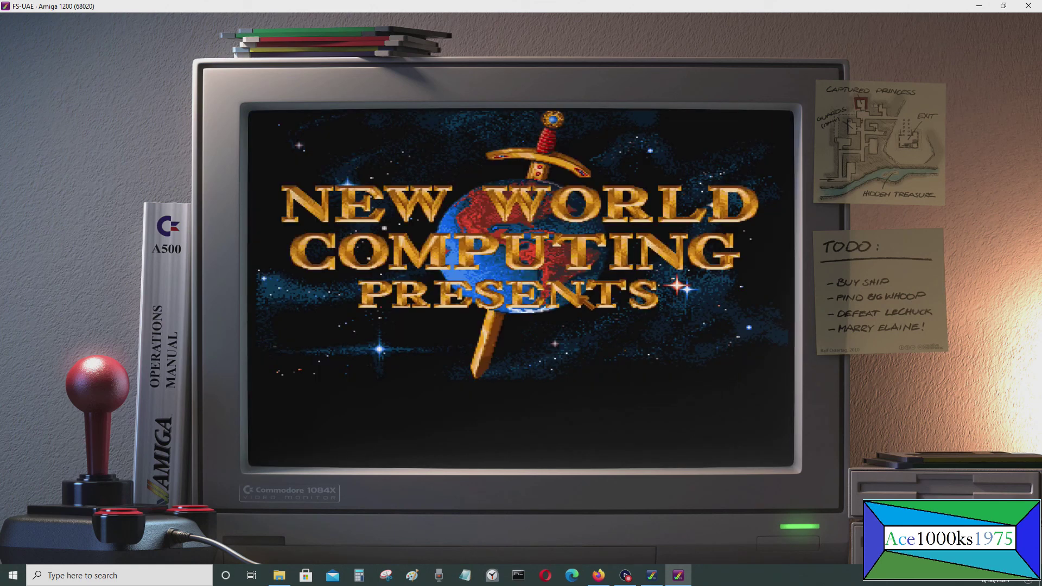
pyautogui.click(587, 310)
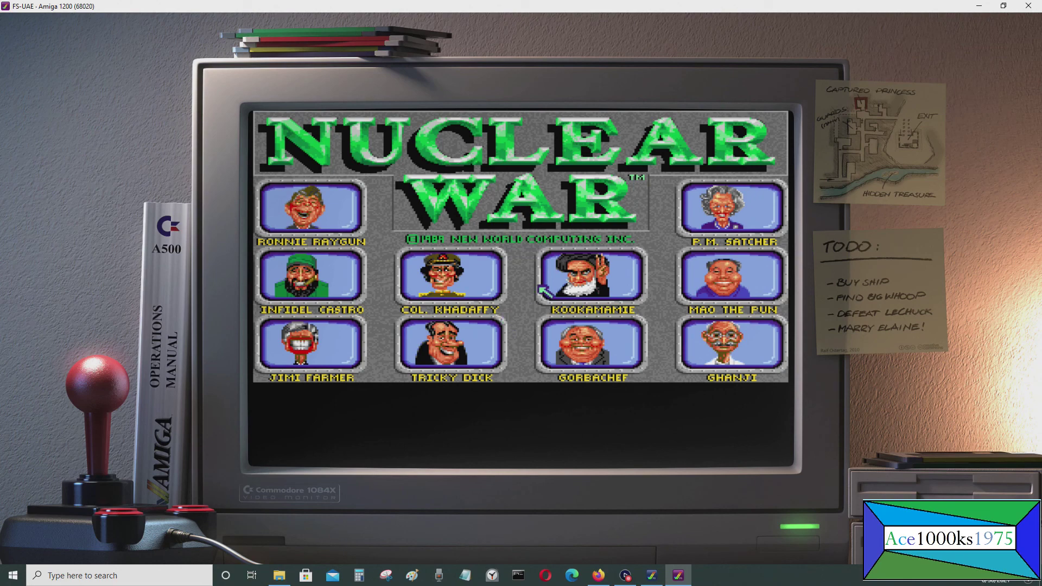
# - Select Col. Khadaffy, Kookamamie, Tricky Dick and Infidel Castro as opponents to start a new Nuclear War game
pyautogui.click(491, 280)
pyautogui.click(558, 282)
pyautogui.click(462, 346)
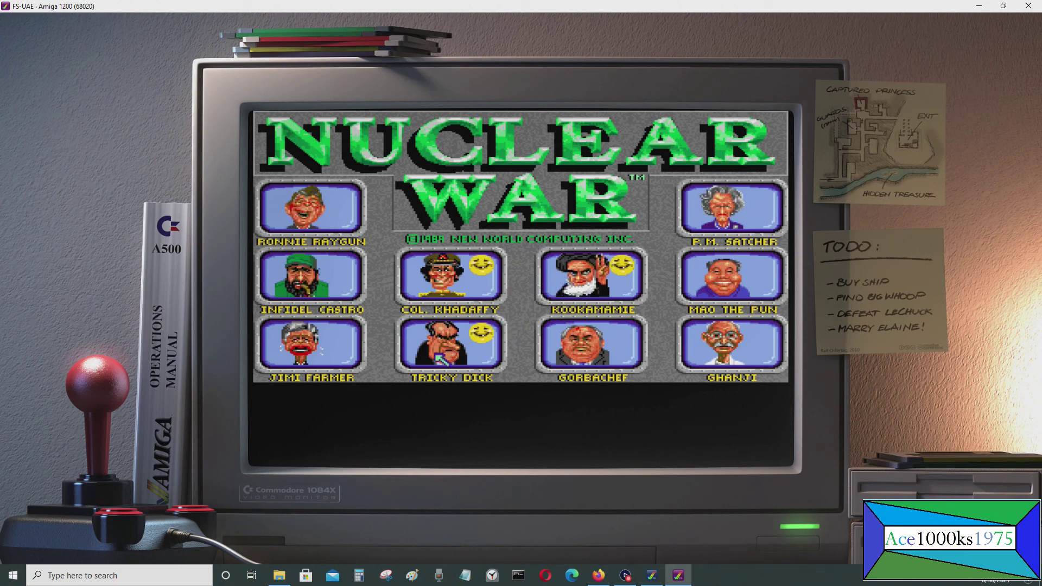
pyautogui.click(329, 284)
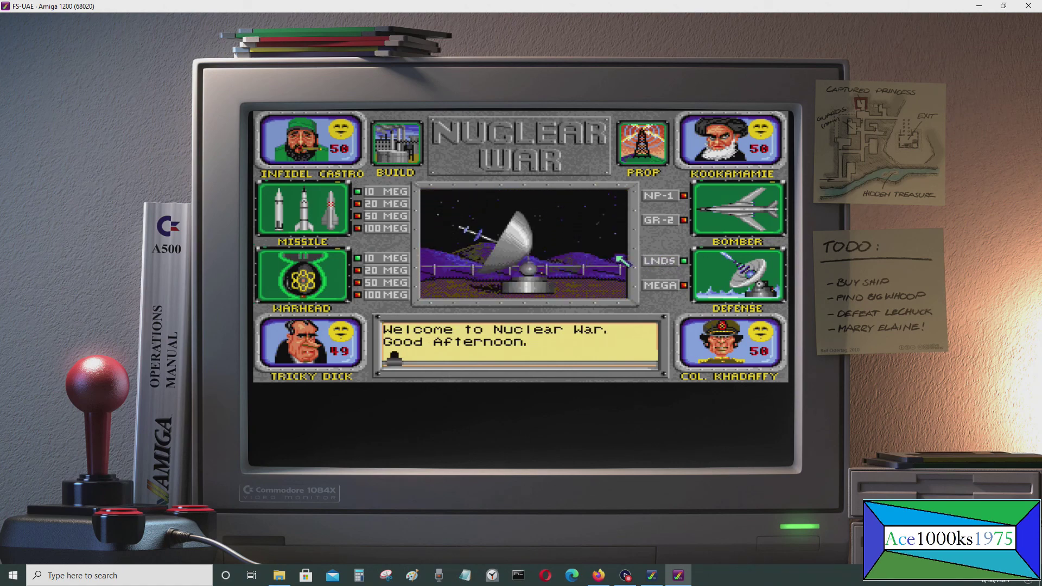
# - Choose weapon building as the first move of the new game and play out the turn
pyautogui.click(402, 151)
pyautogui.click(528, 143)
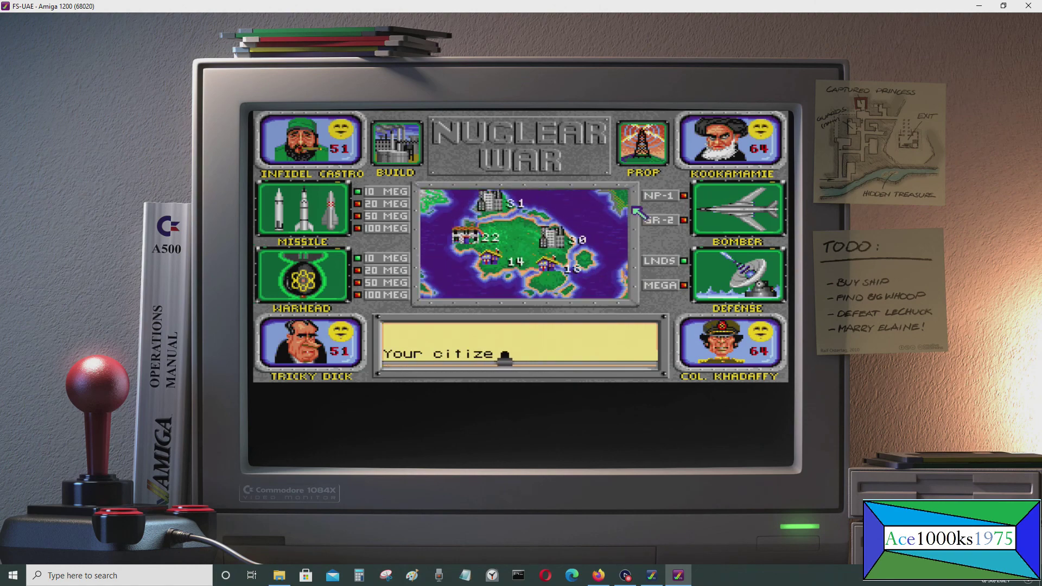
# - Quit the running Nuclear War emulation and close the FS-UAE Launcher
pyautogui.press('F12')
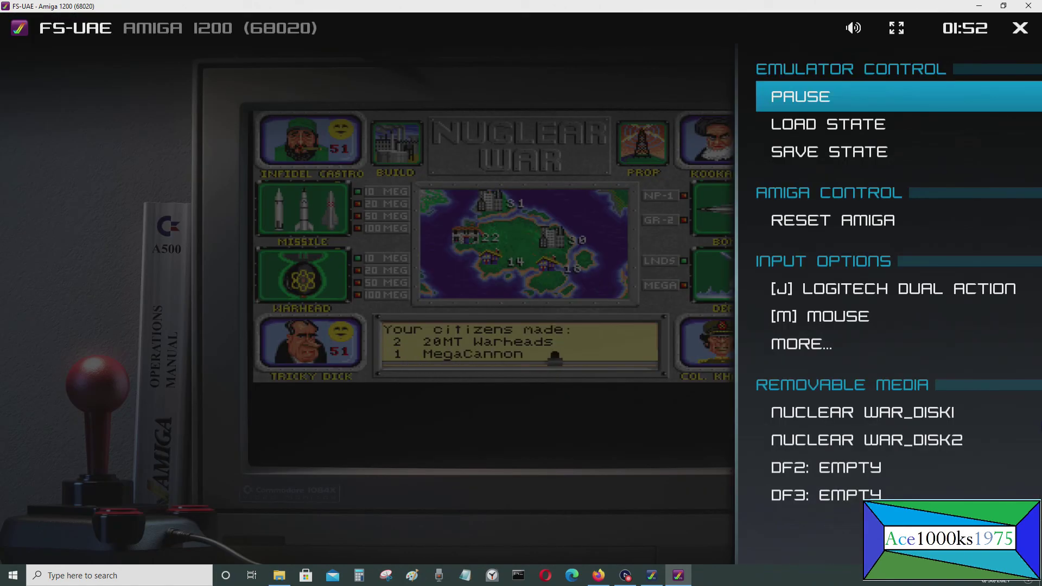
pyautogui.click(1020, 28)
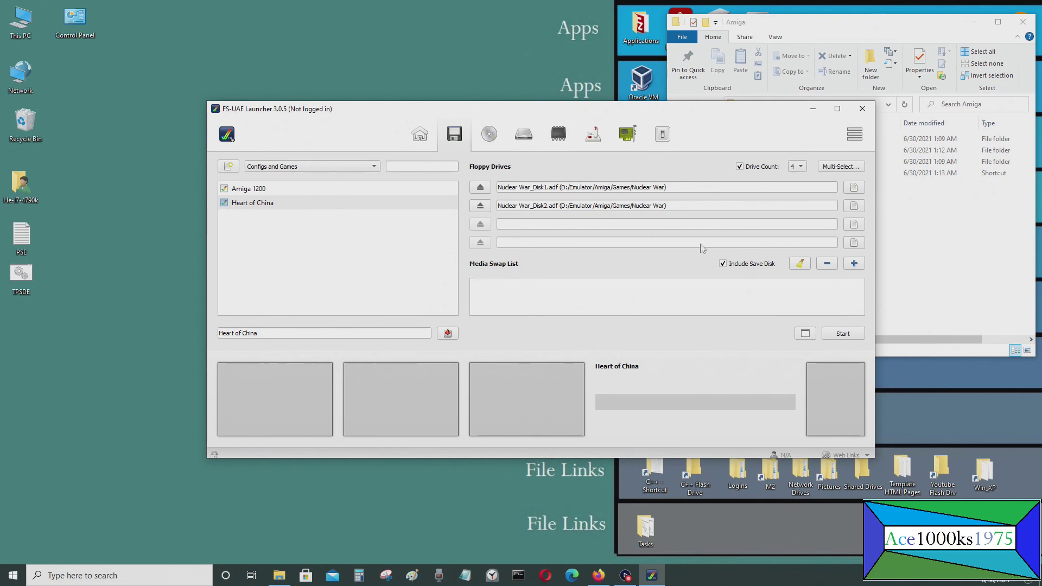
pyautogui.click(451, 502)
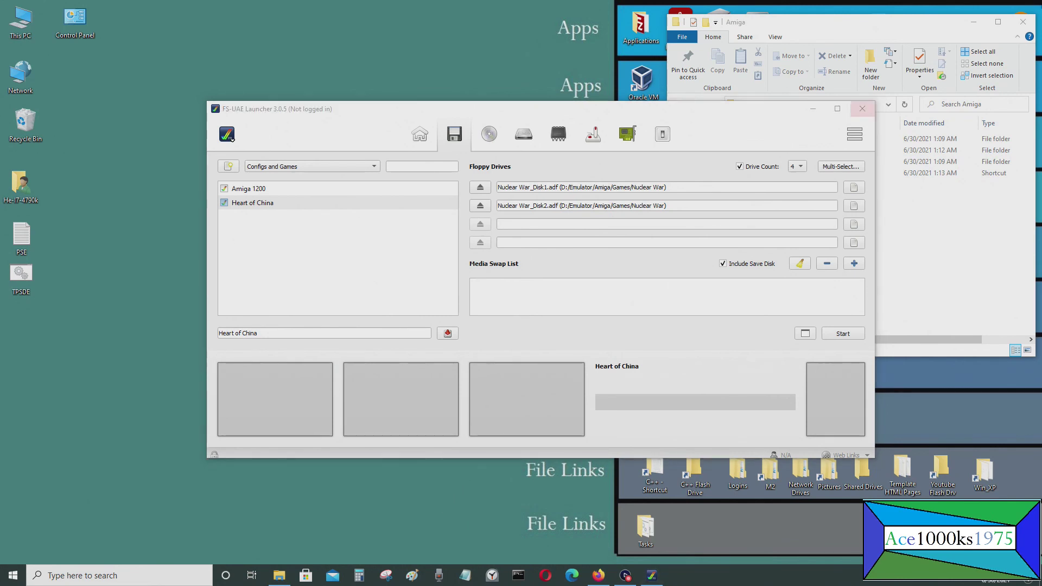
pyautogui.click(861, 109)
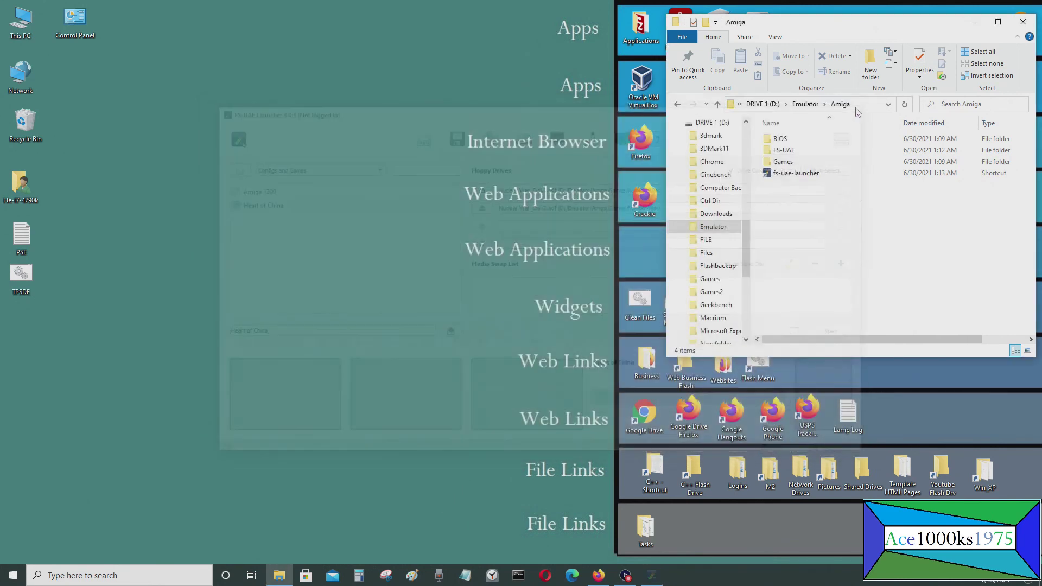